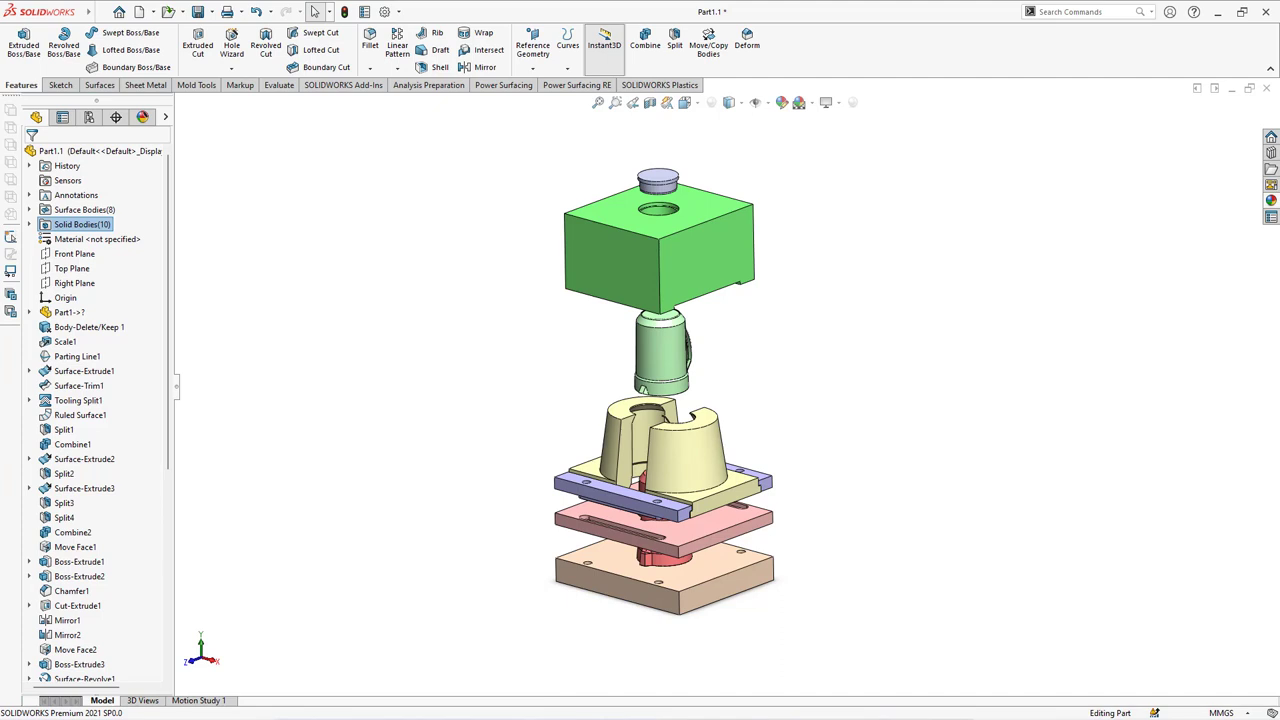
Create a new blank part document.
middle_click_drag(660, 400, 700, 300)
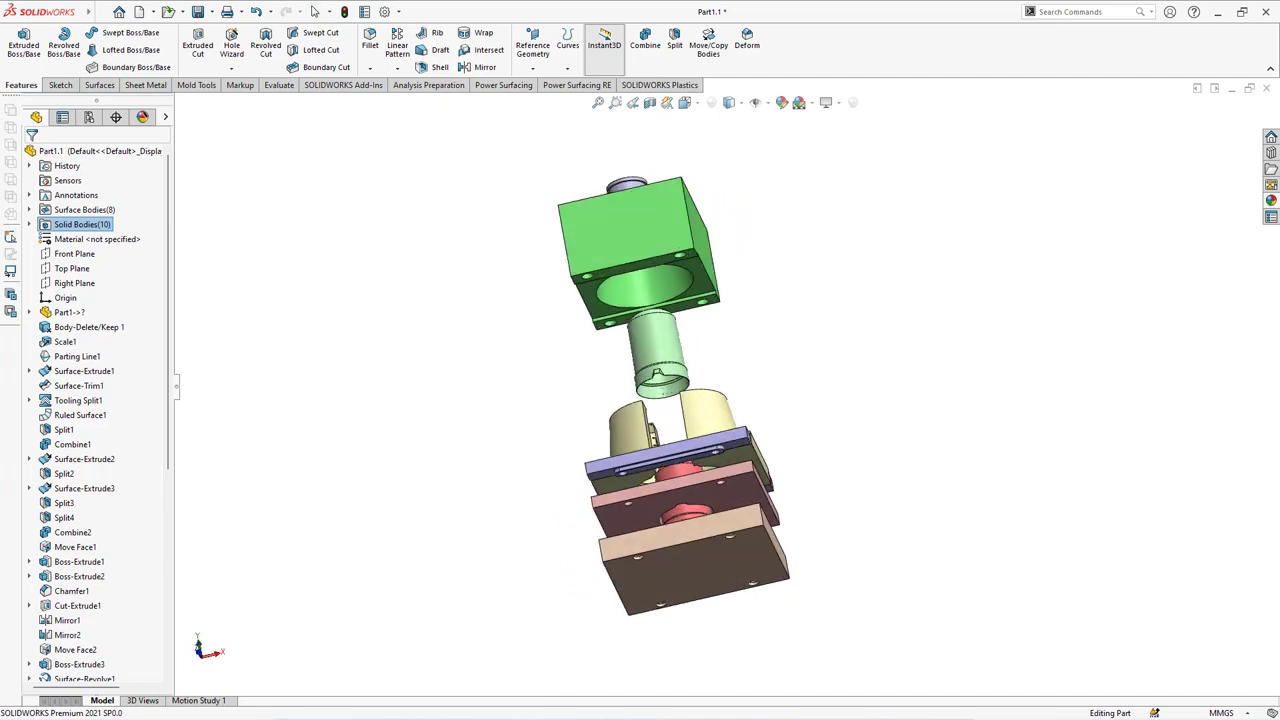
middle_click_drag(670, 400, 670, 360)
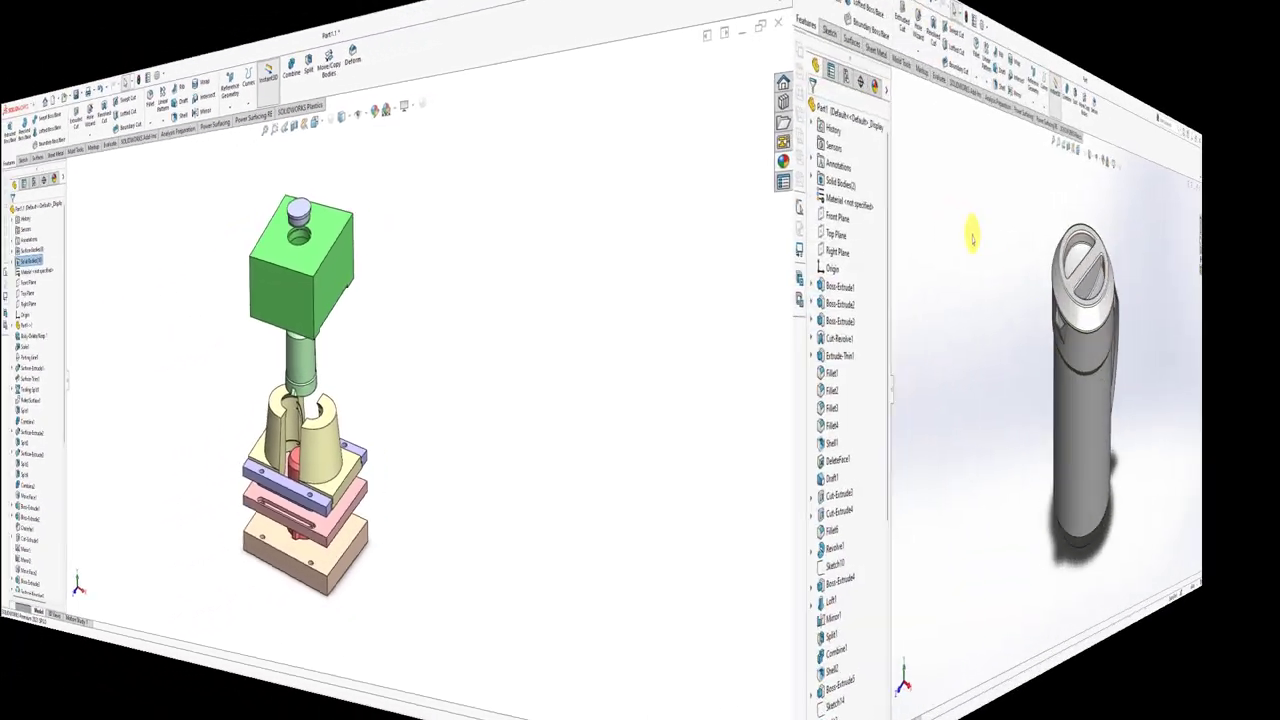
left_click(152, 11)
left_click(168, 30)
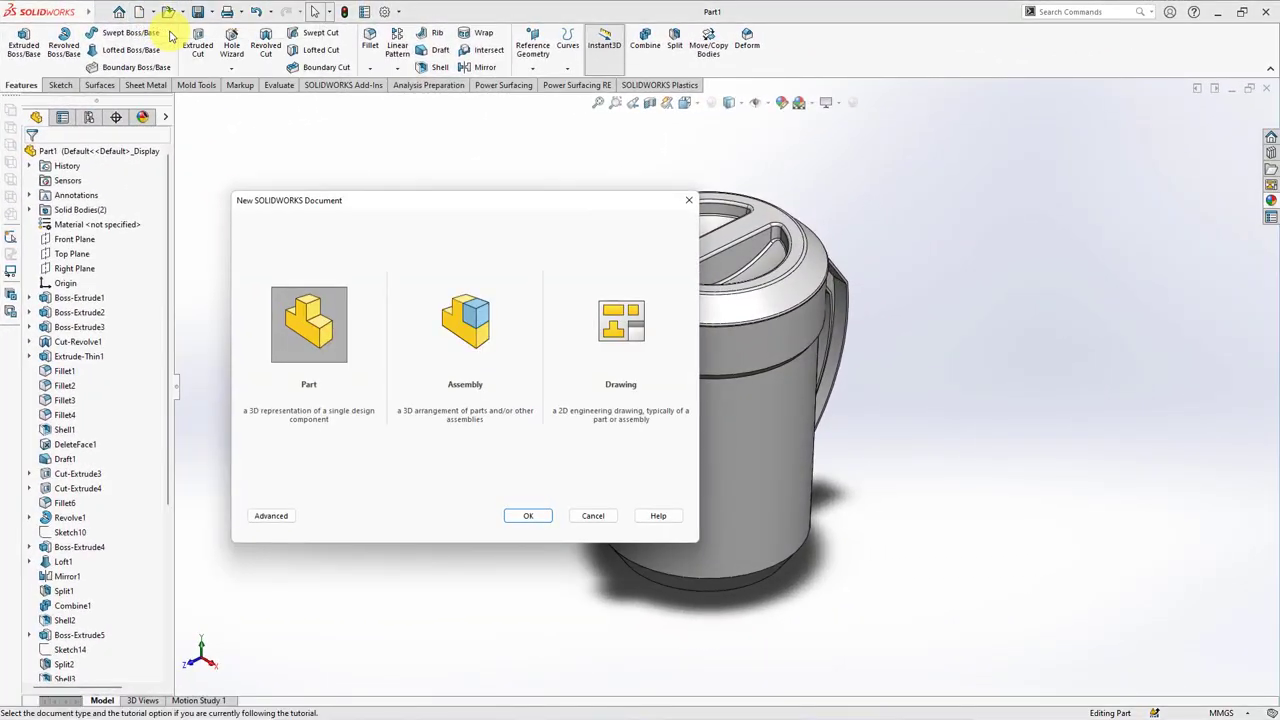
left_click(529, 516)
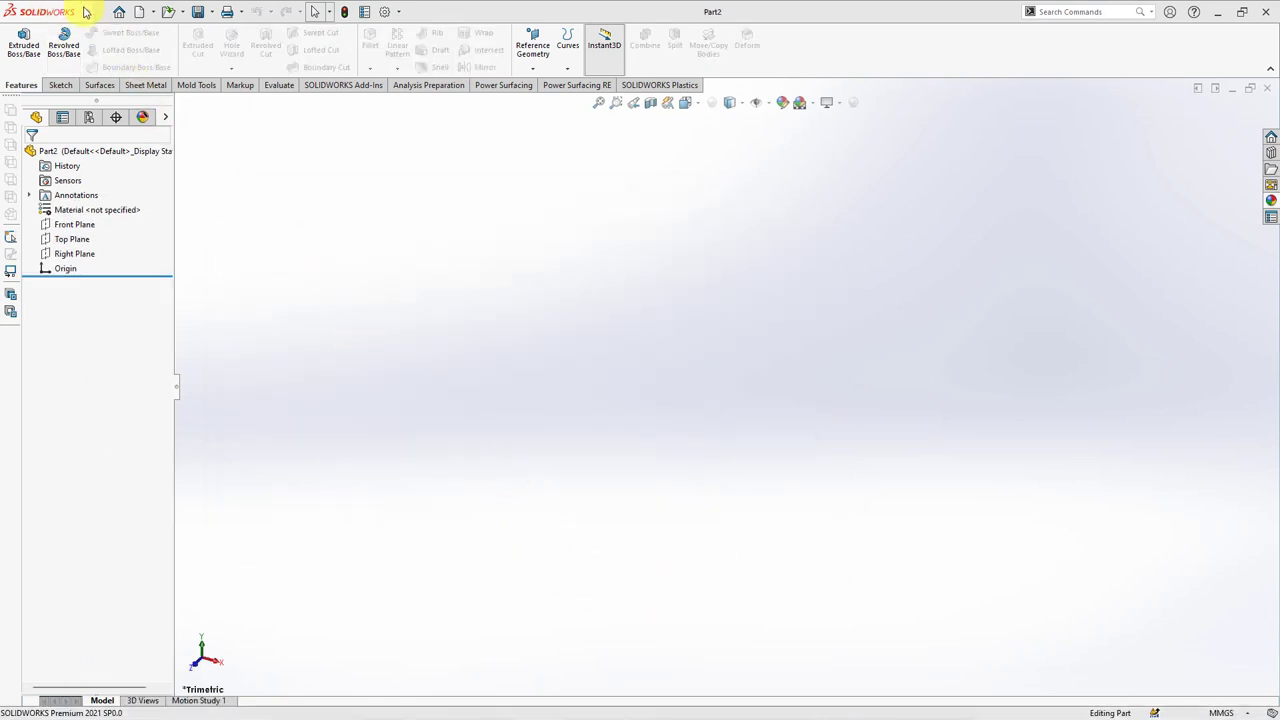
Insert the kettle part (Part1) into the new part, rotated 180 degrees.
left_click(177, 11)
left_click(220, 341)
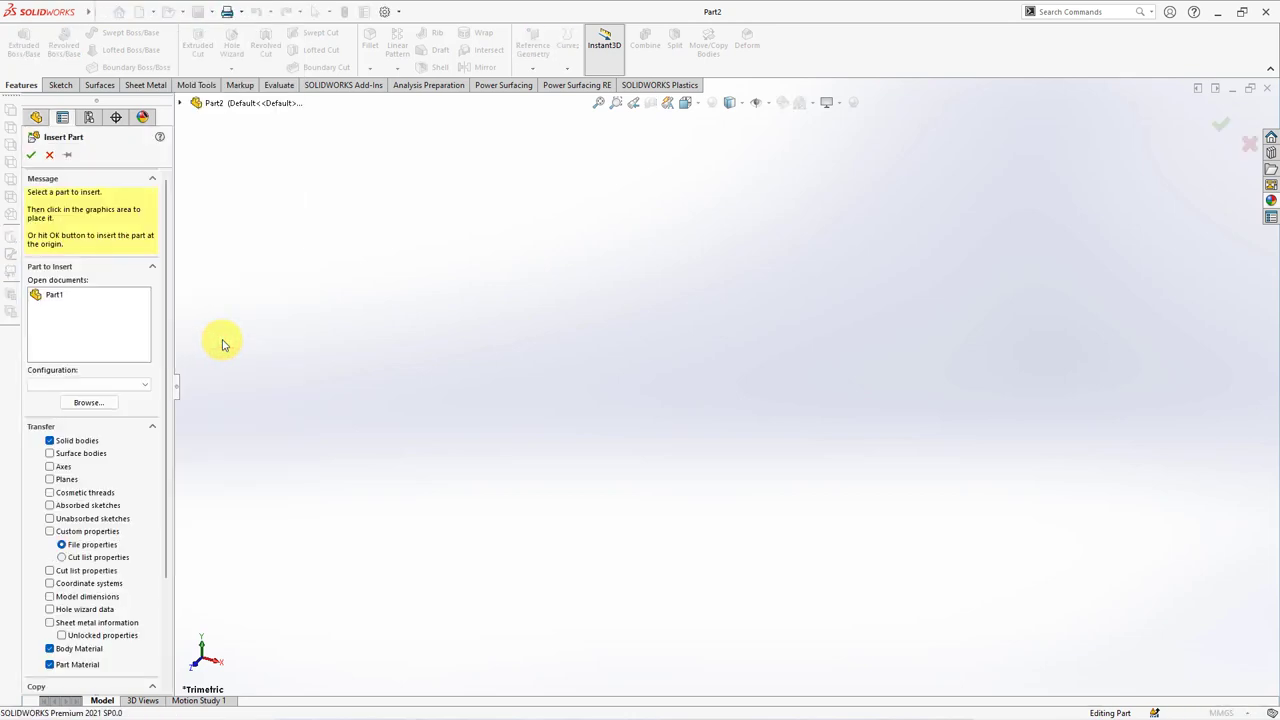
left_click(50, 294)
left_click_drag(165, 338, 167, 448)
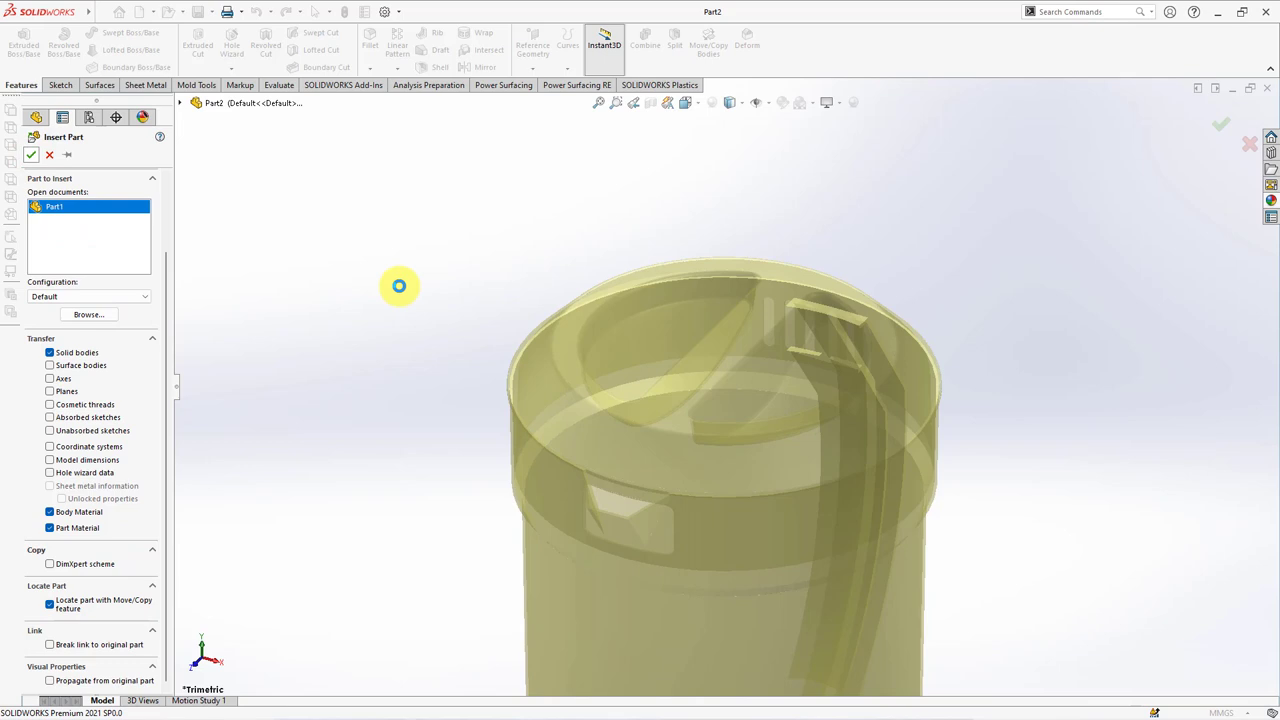
left_click(399, 286)
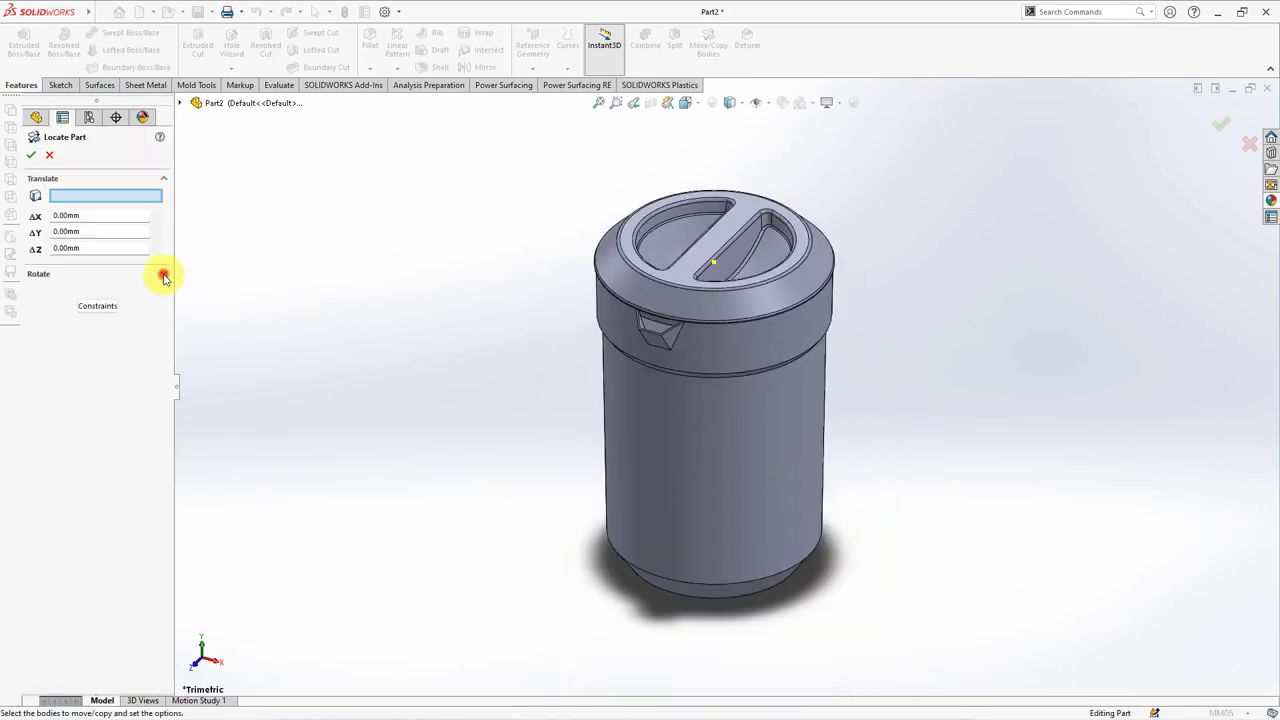
left_click(164, 275)
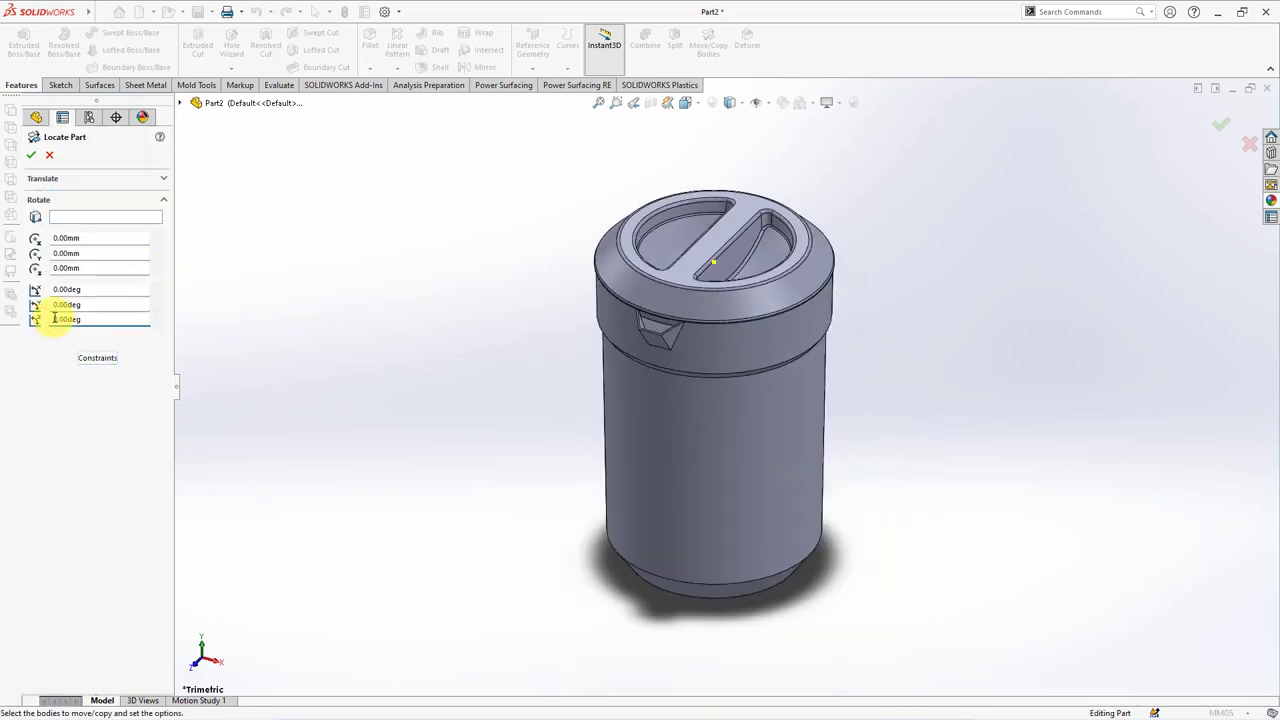
key("Tab")
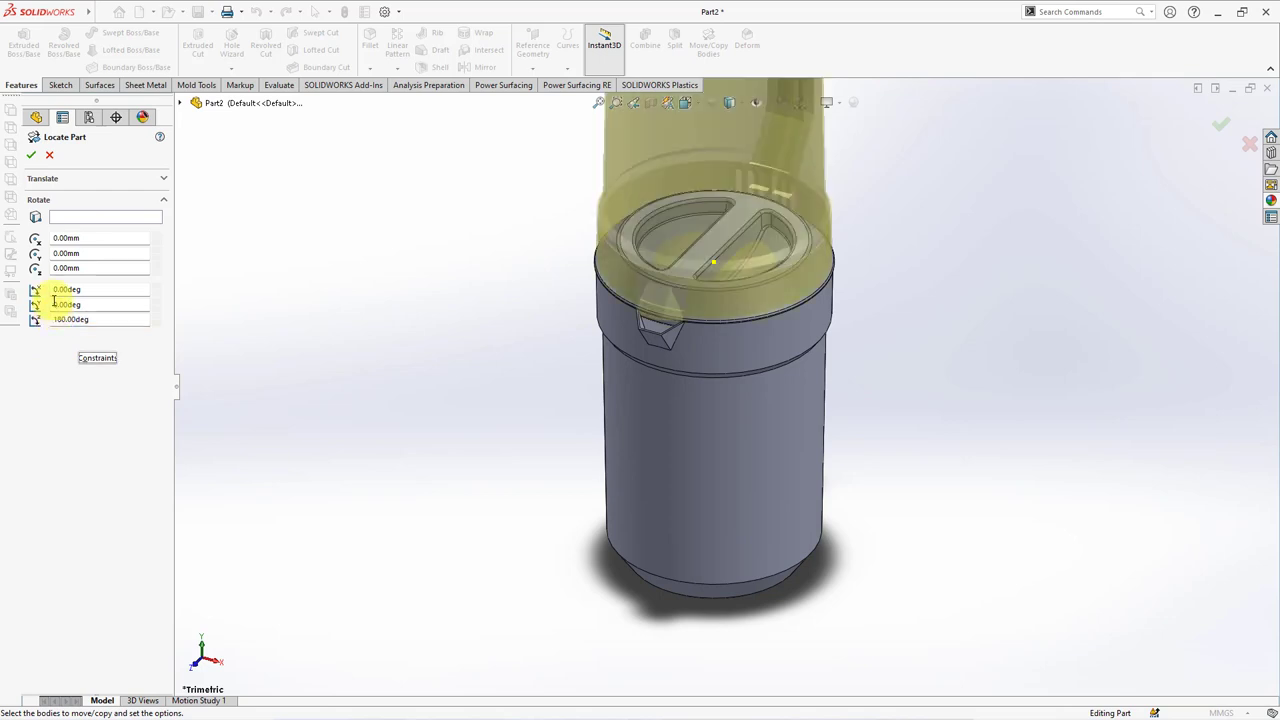
left_click(31, 157)
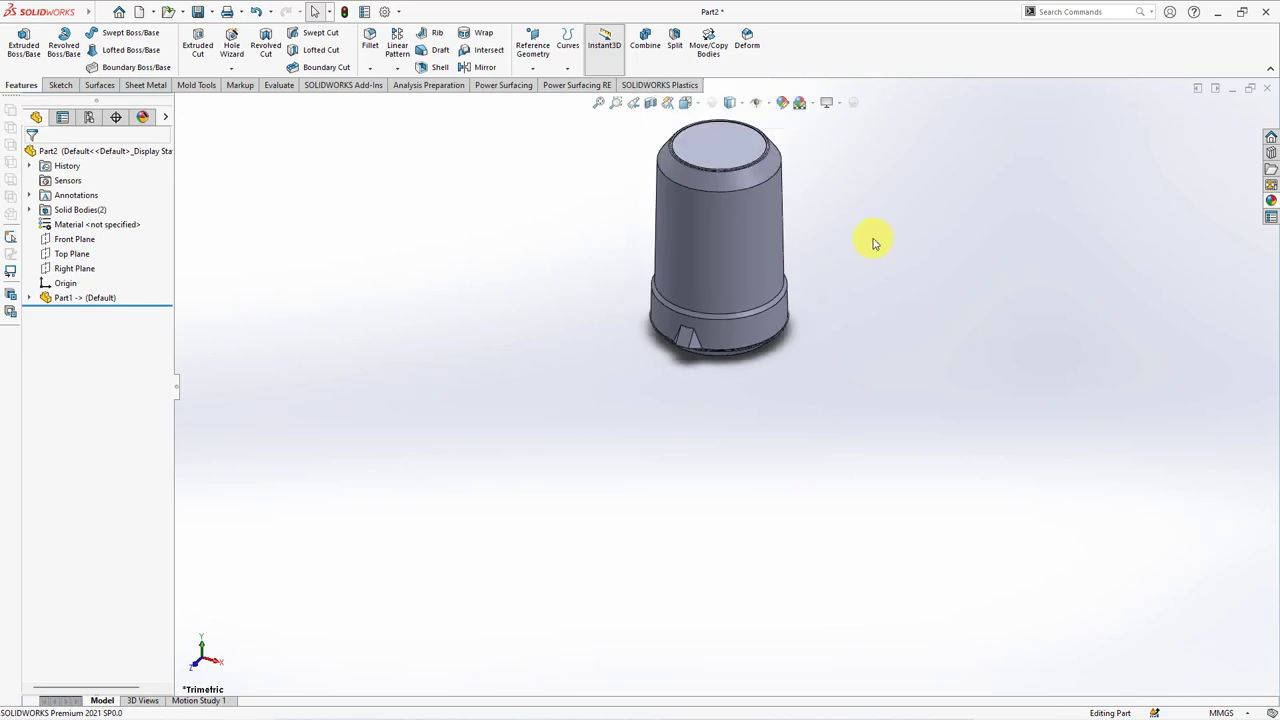
Delete the Fillet6 body from the inserted kettle.
middle_click_drag(873, 243, 749, 391, "ctrl")
scroll(660, 510, "down", 3)
scroll(660, 506, "up", 1)
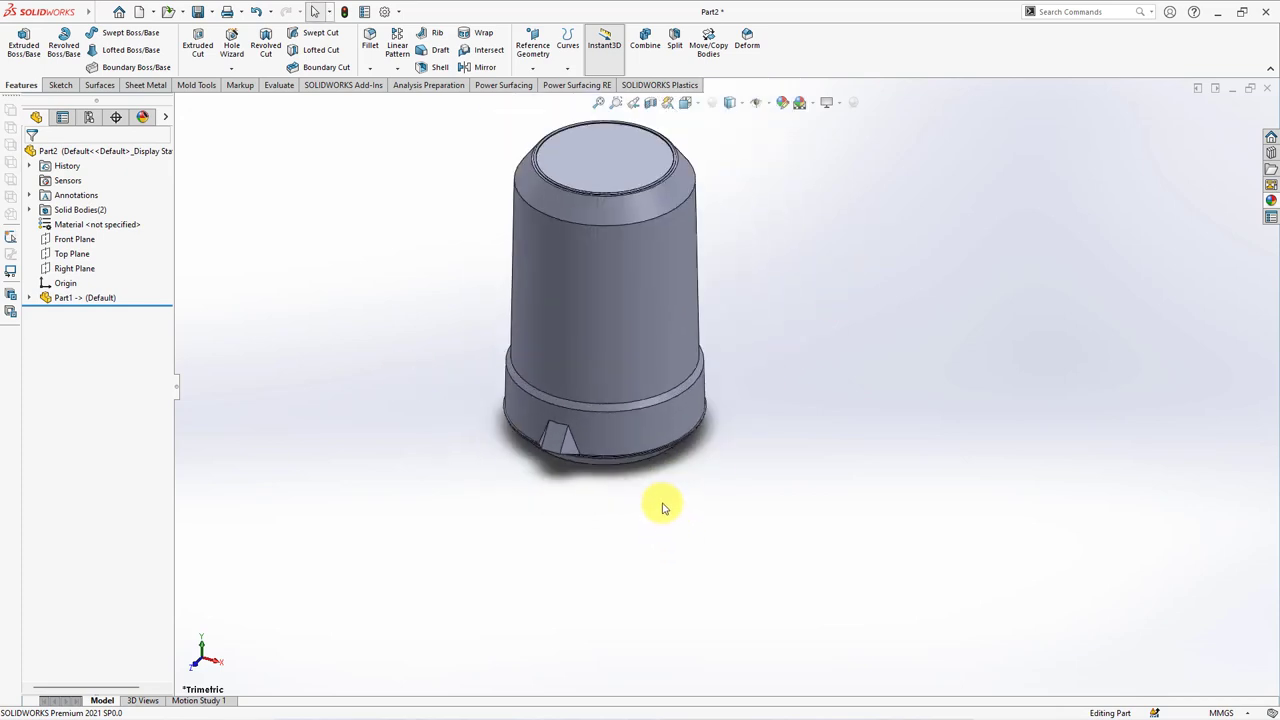
scroll(660, 506, "up", 1)
left_click(29, 209)
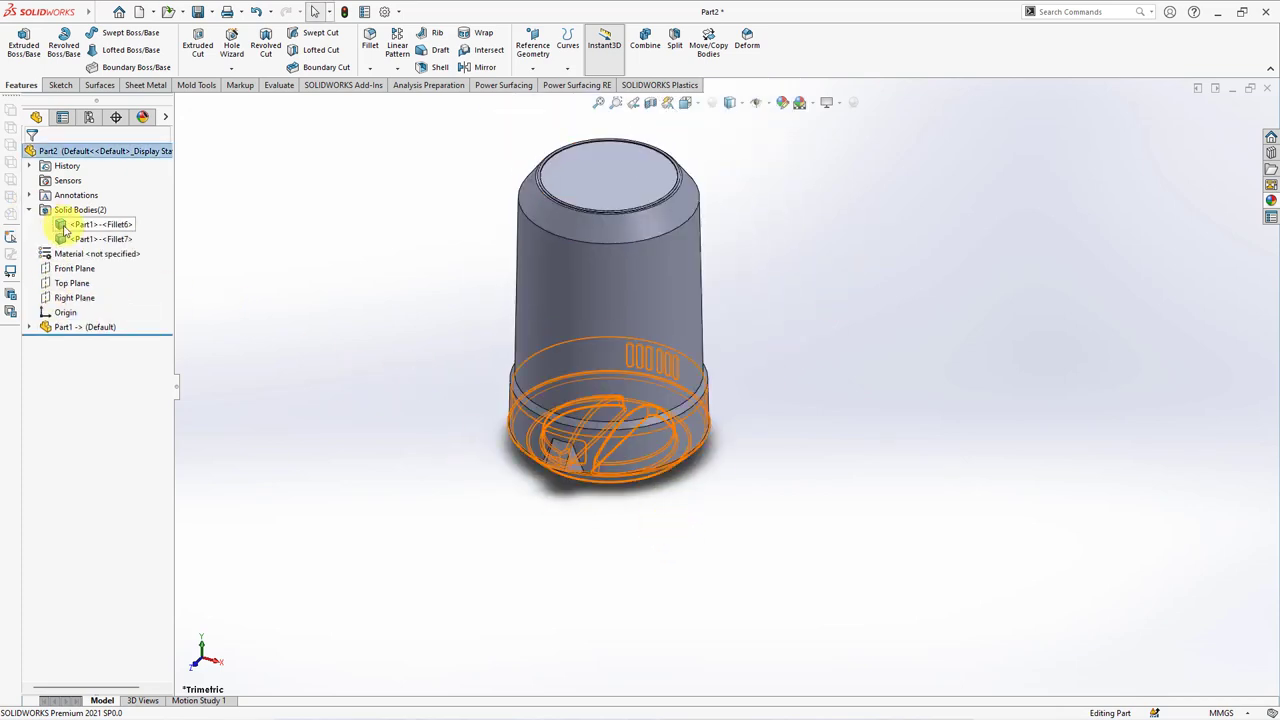
left_click(63, 226)
right_click(63, 226)
left_click(111, 300)
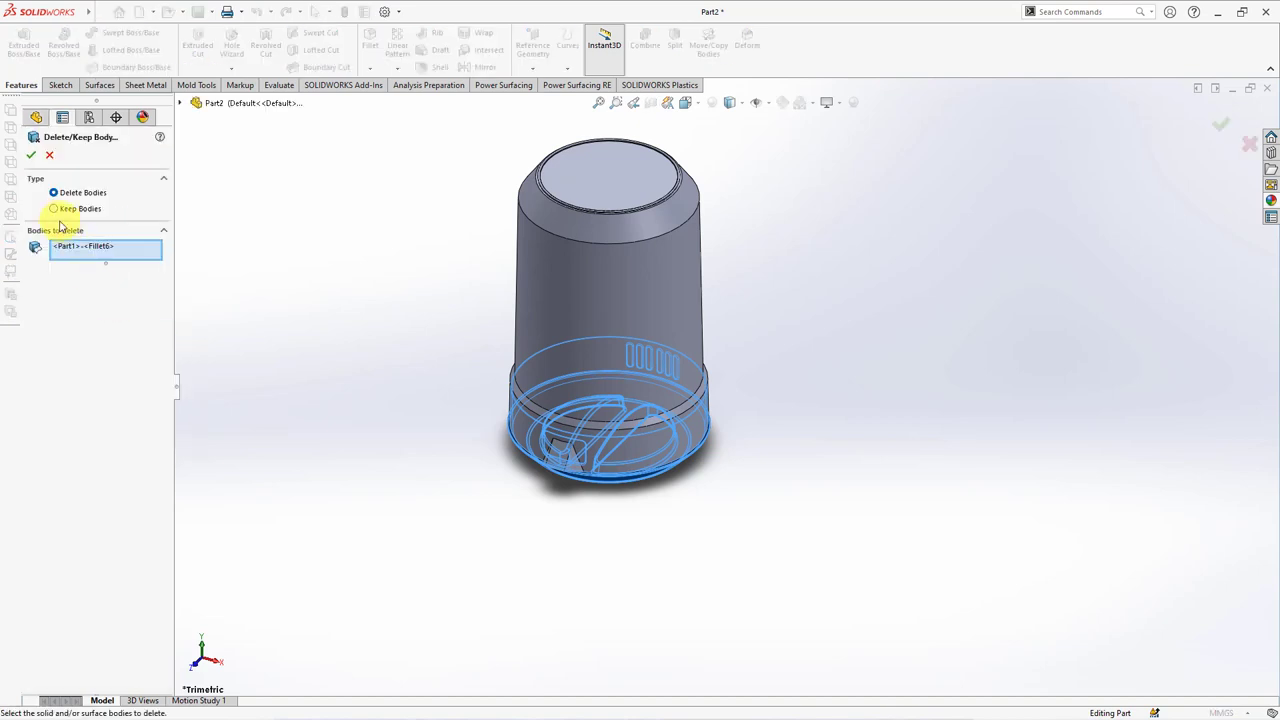
left_click(32, 156)
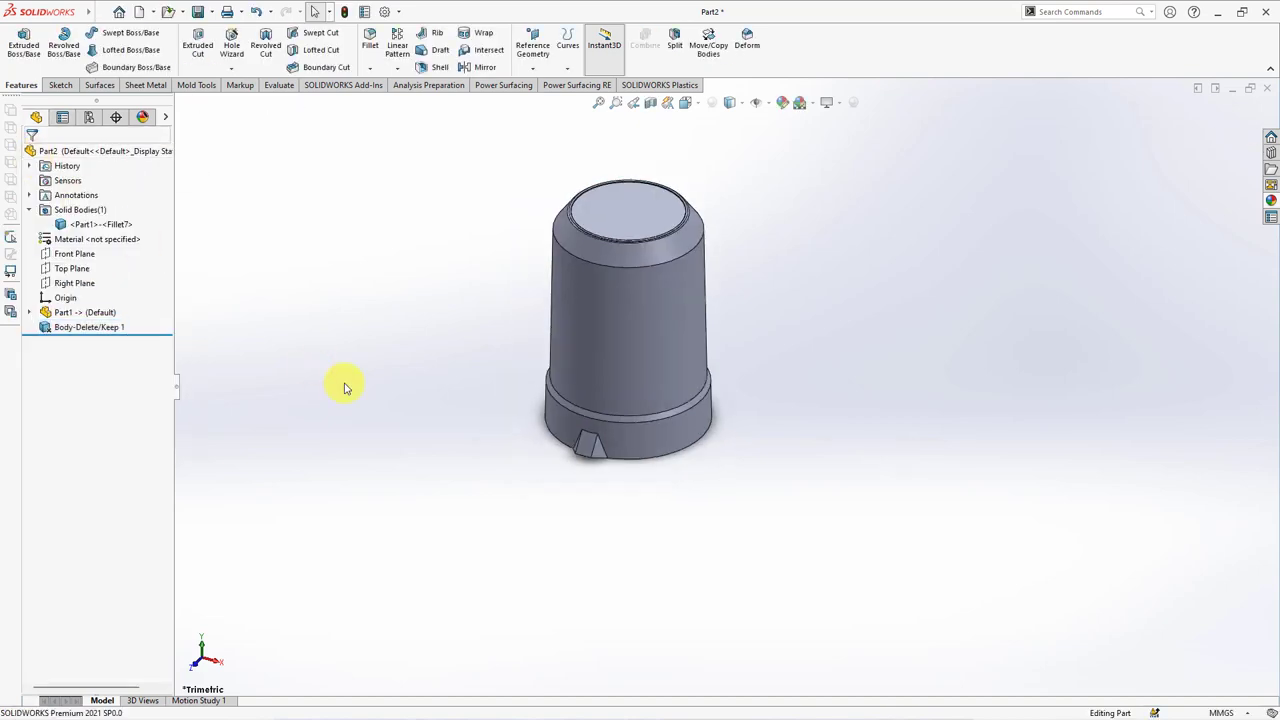
Scale the remaining kettle body by 1.02 about the origin.
left_click(192, 86)
left_click(334, 37)
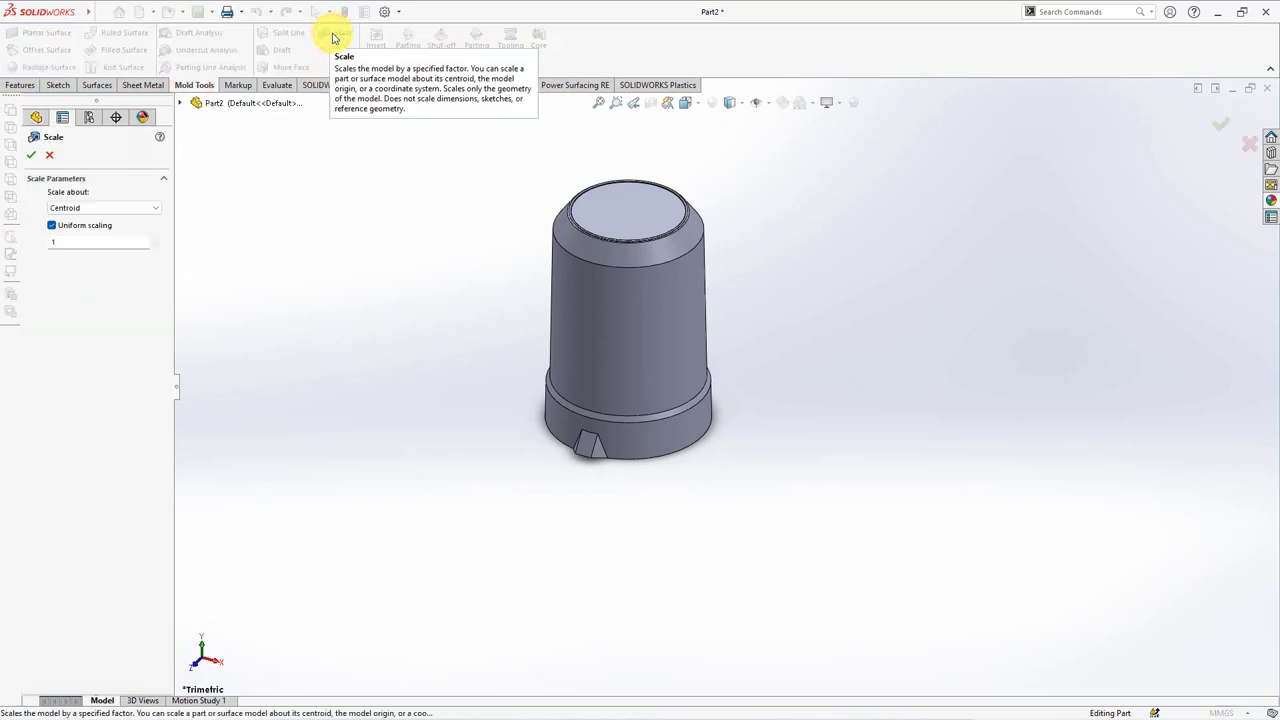
left_click(103, 207)
left_click(106, 222)
type(".02")
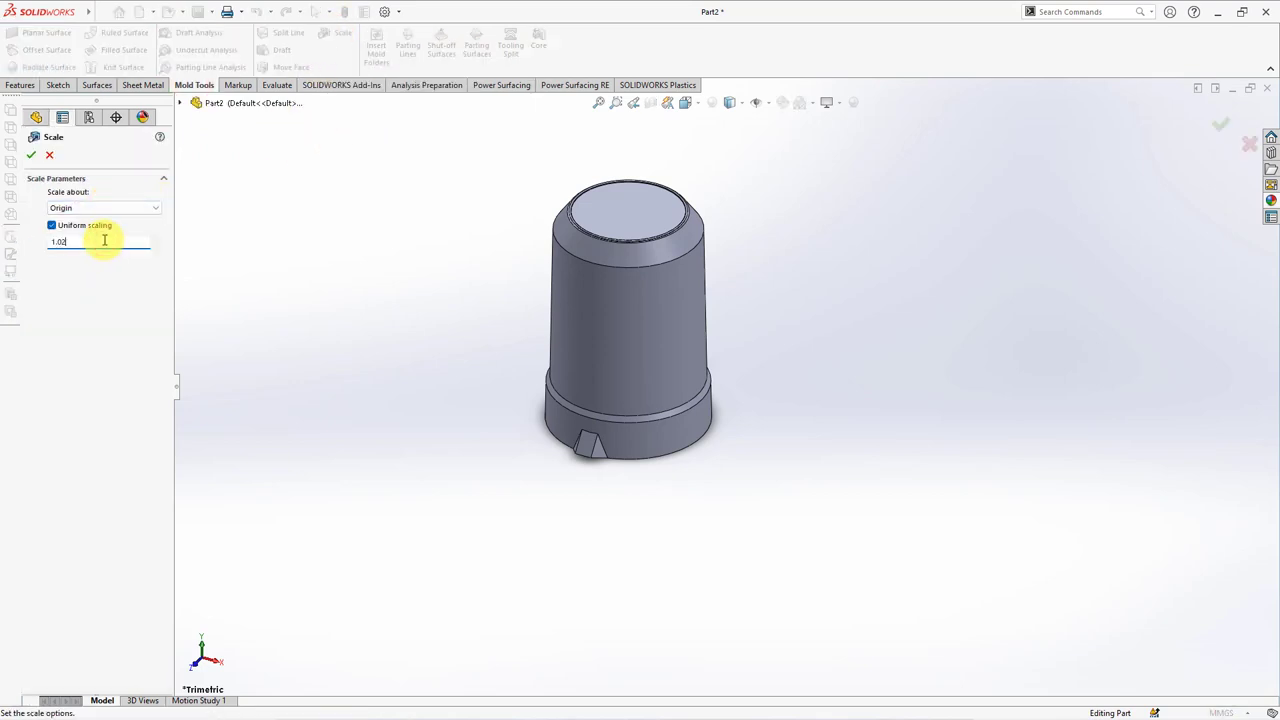
left_click(32, 156)
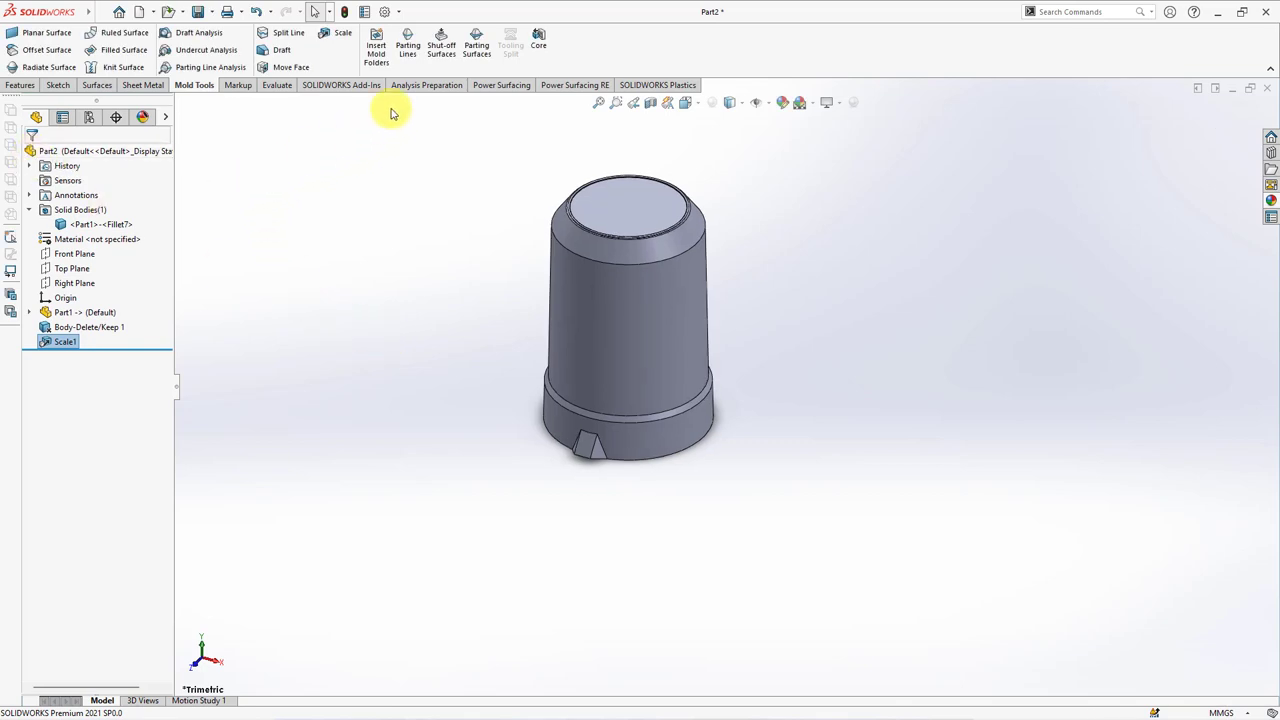
Create Parting Line1 around the kettle base using Top Plane as pull direction and draft analysis.
left_click(408, 50)
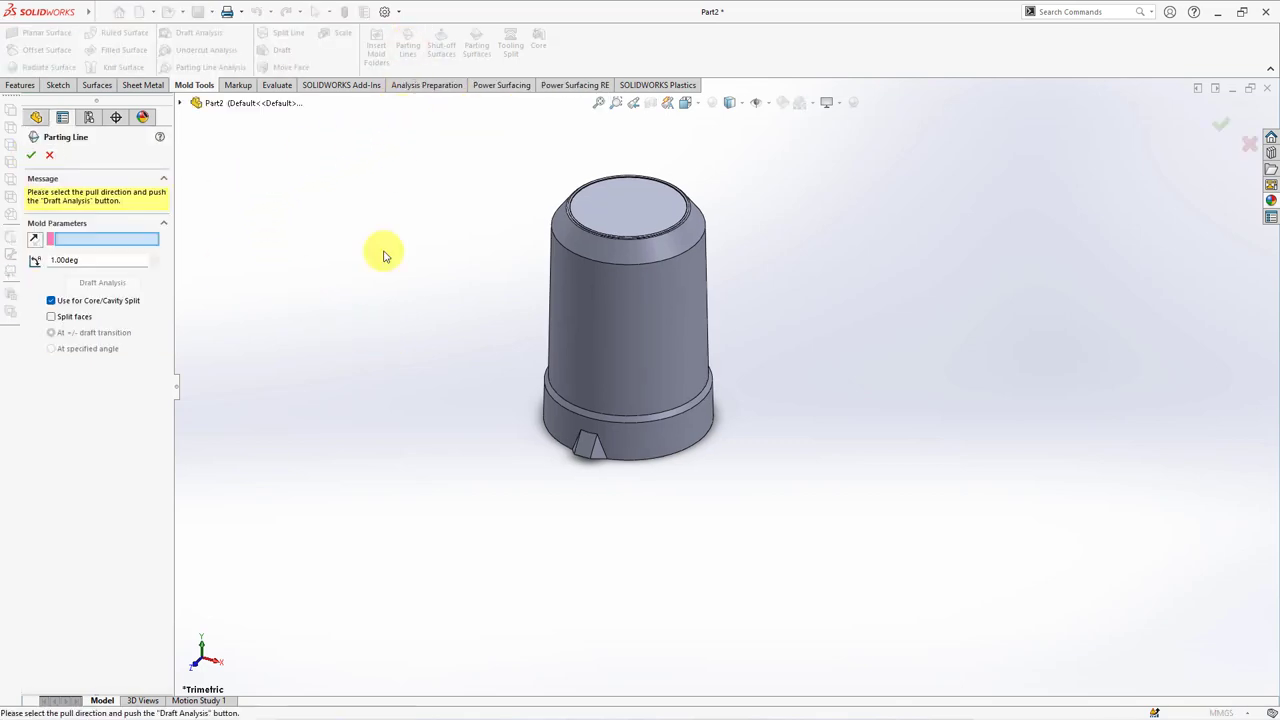
left_click(181, 103)
left_click(229, 220)
middle_click_drag(600, 420, 686, 506)
scroll(650, 418, "down", 3)
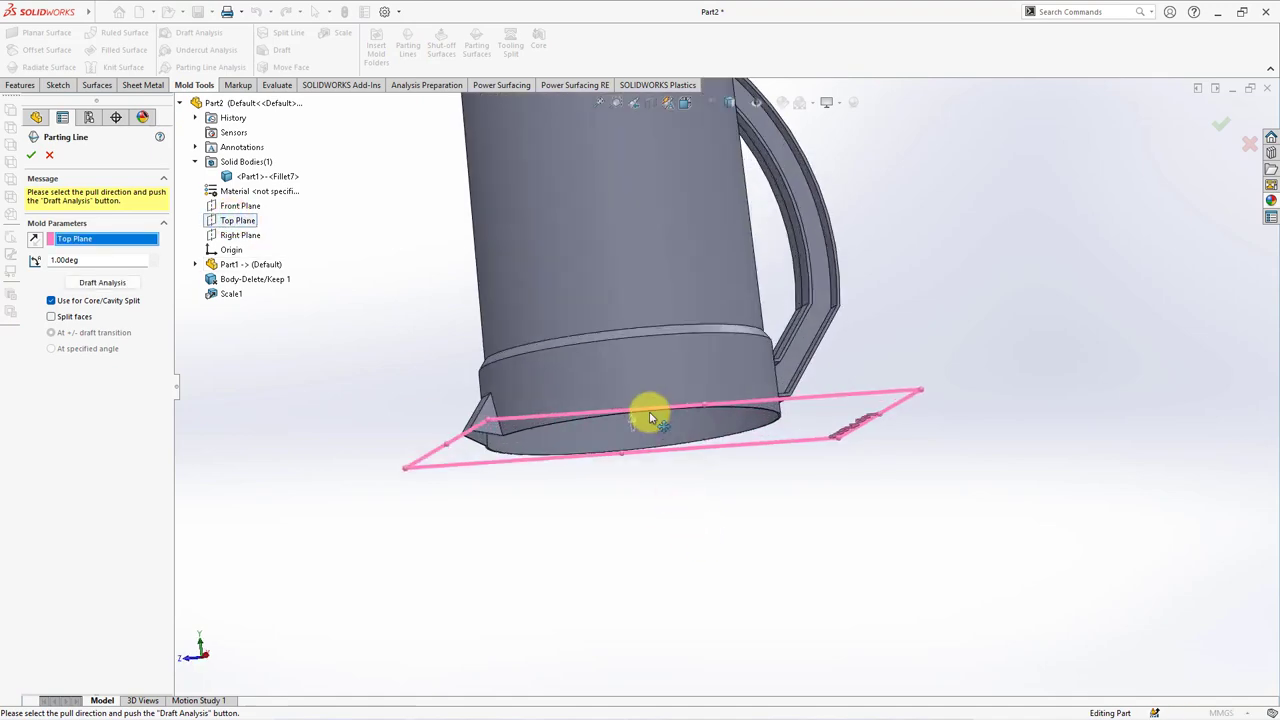
mouse_move(650, 418)
middle_mouse_down()
mouse_move(640, 437)
mouse_move(694, 466)
mouse_move(695, 500)
middle_mouse_up()
scroll(694, 466, "up", 2)
scroll(697, 485, "up", 2)
left_click(110, 285)
mouse_move(309, 363)
middle_mouse_down()
mouse_move(466, 271)
mouse_move(463, 357)
mouse_move(350, 362)
middle_mouse_up()
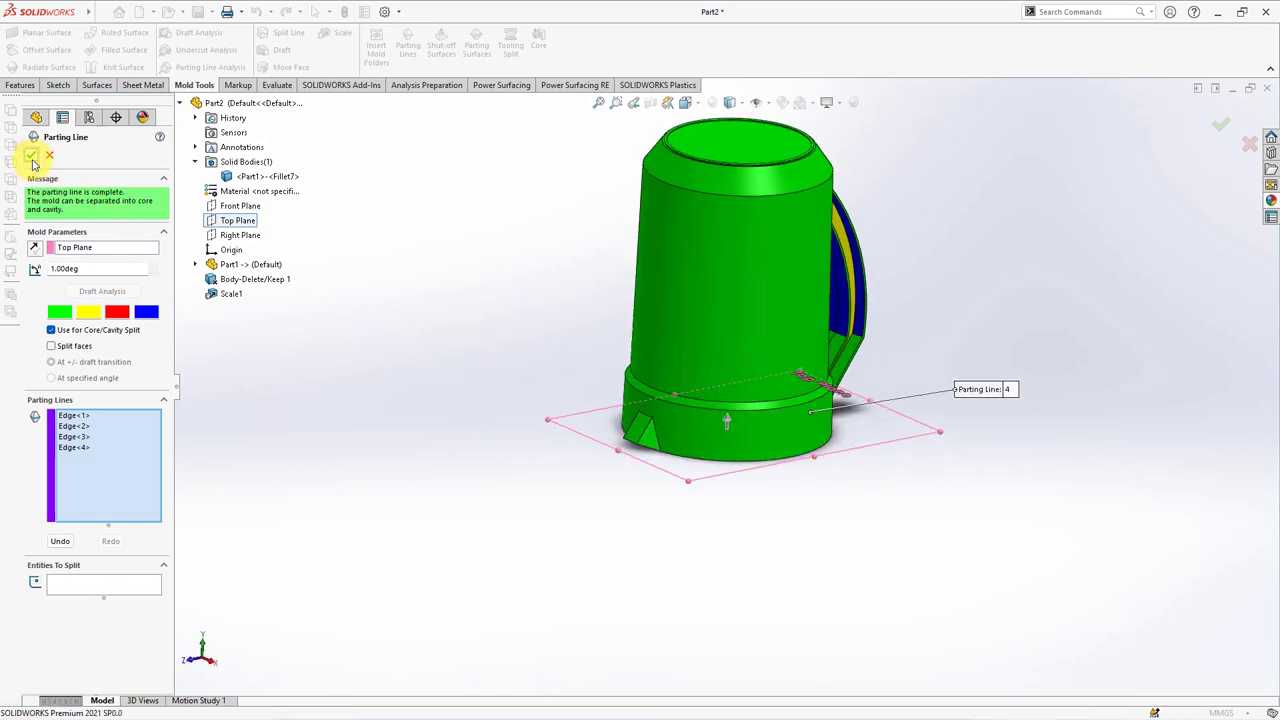
left_click(32, 157)
middle_click_drag(410, 333, 398, 357)
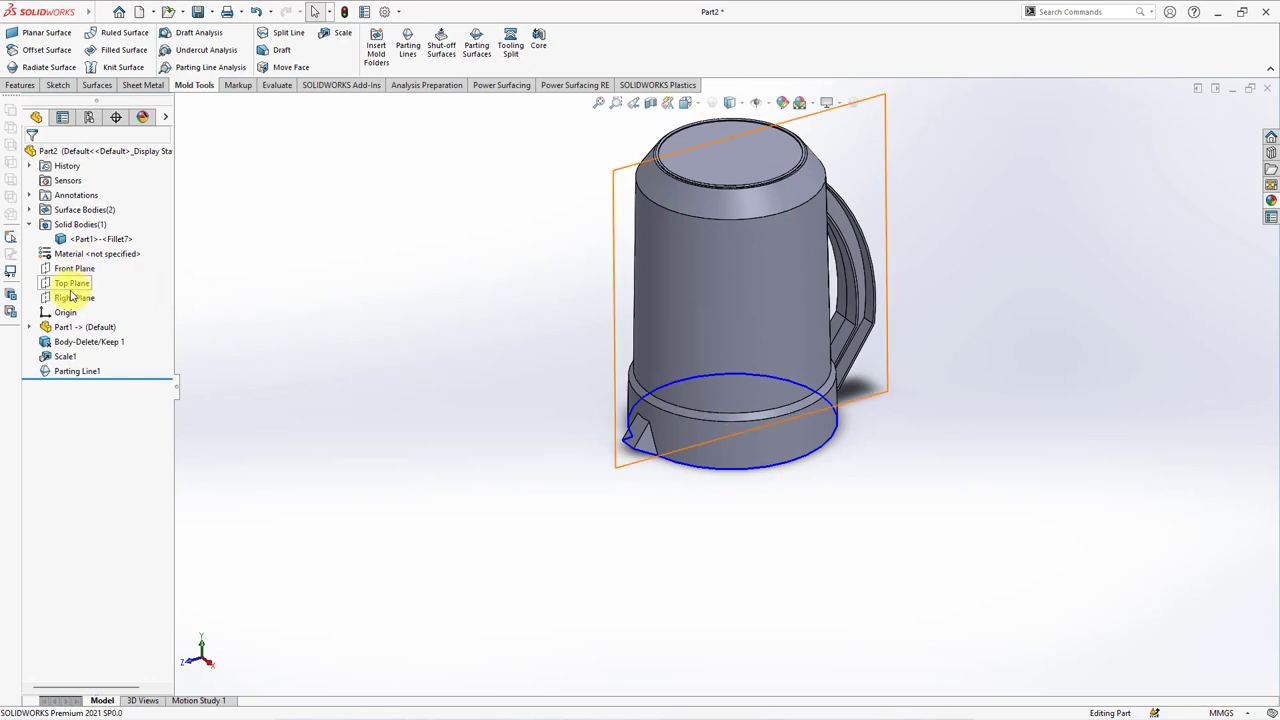
Sketch on the Right Plane, converting the kettle's angled base edge and bottom edge.
left_click(65, 300)
left_click(83, 277)
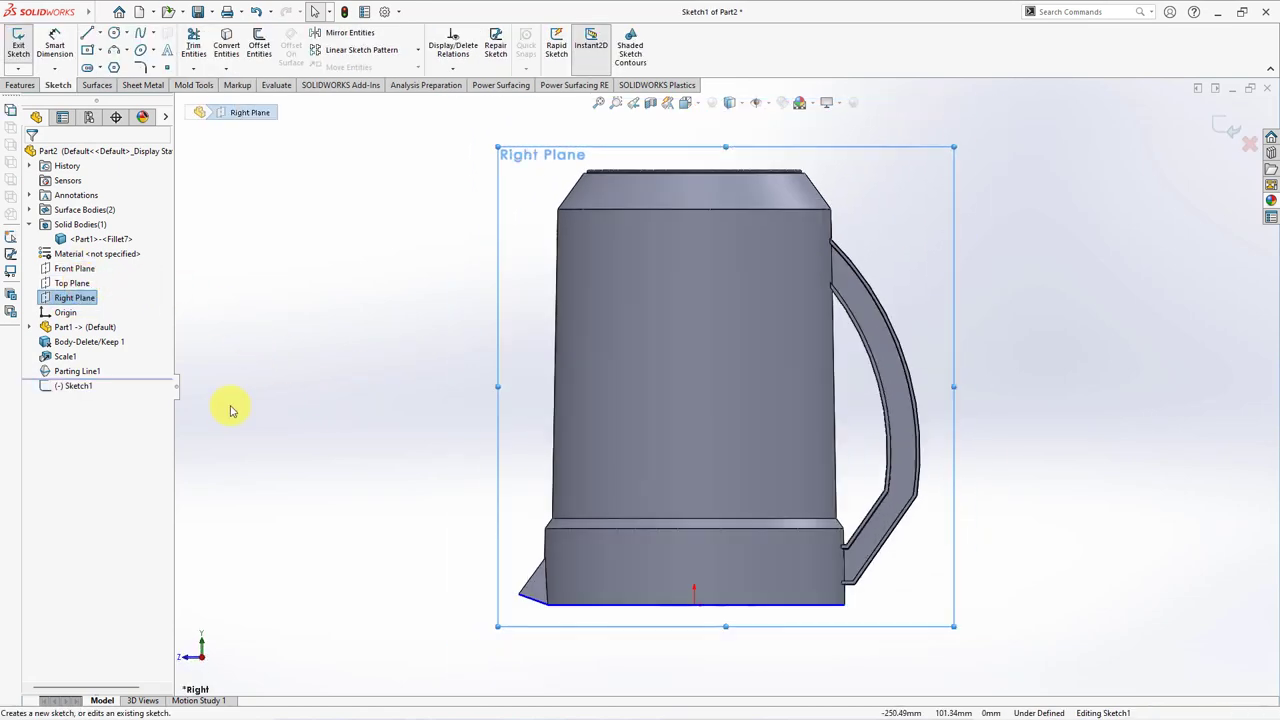
scroll(650, 640, "down", 3)
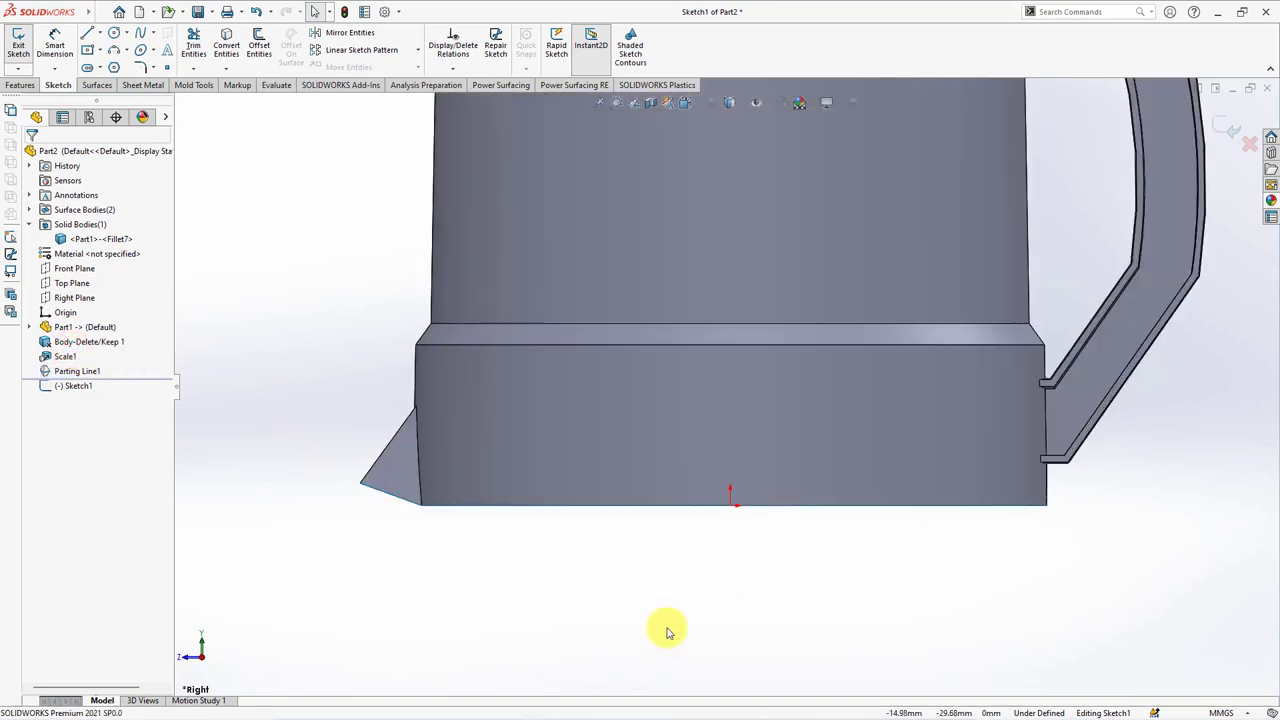
left_click(228, 44)
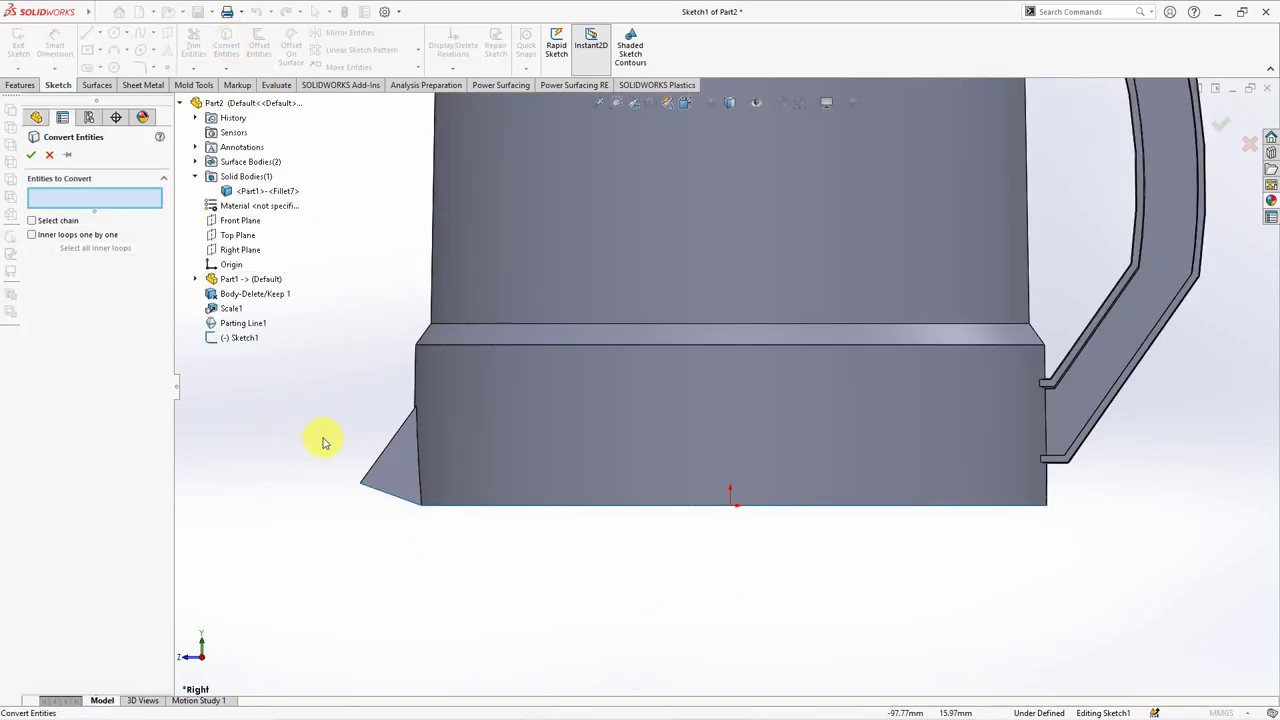
left_click(398, 500)
left_click(443, 505)
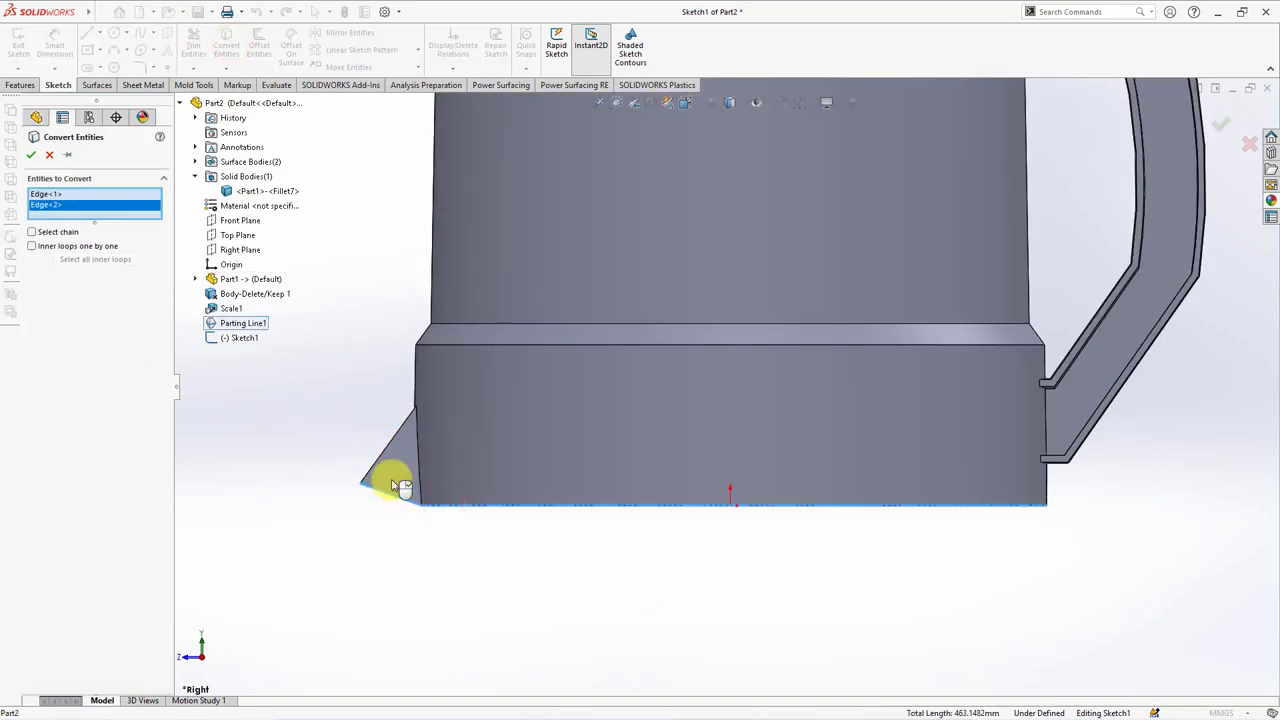
left_click(32, 157)
Lengthen the angled segment outward and extend the bottom line right past the handle.
scroll(414, 529, "up", 1)
scroll(440, 500, "up", 1)
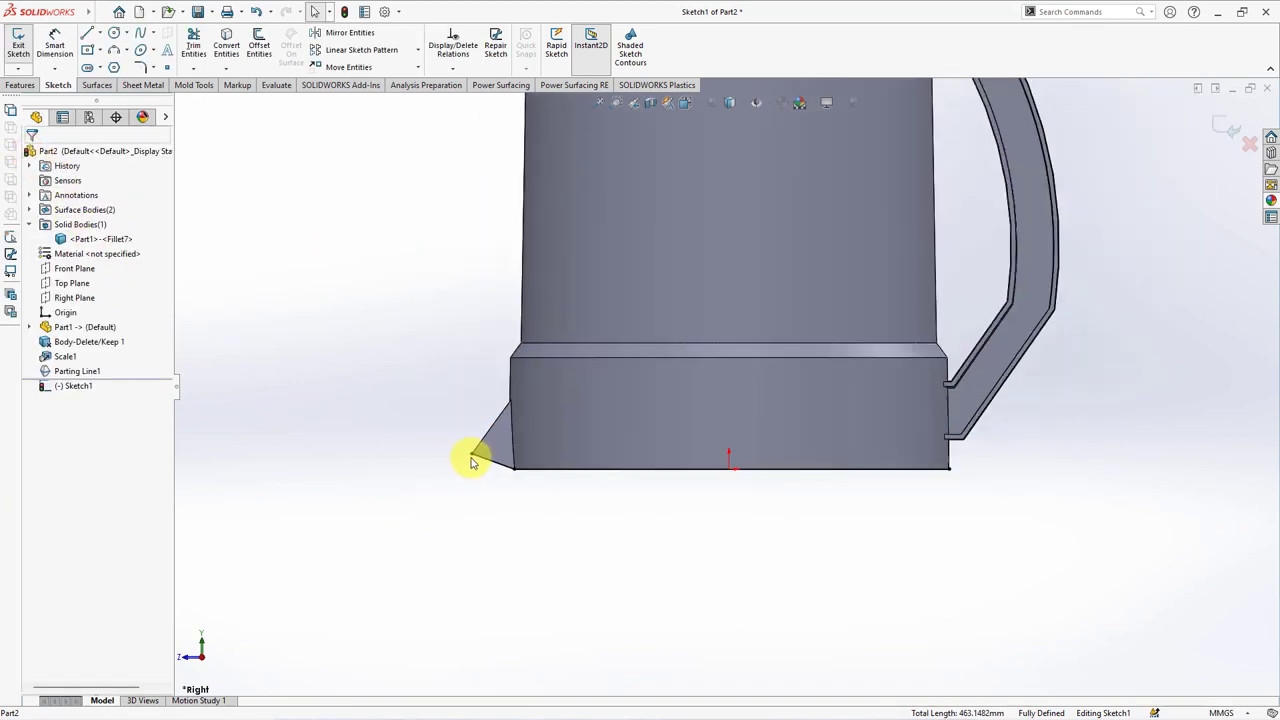
left_click(455, 447)
left_click_drag(455, 447, 430, 438)
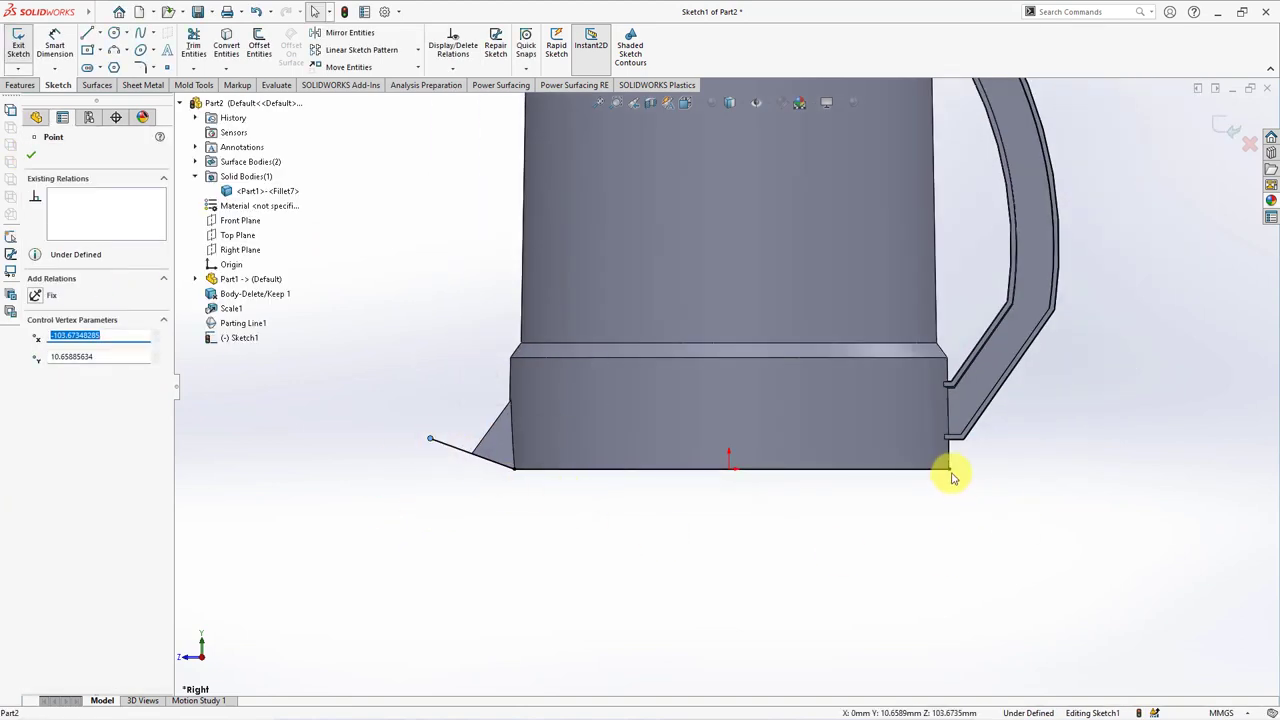
left_click_drag(950, 472, 997, 476)
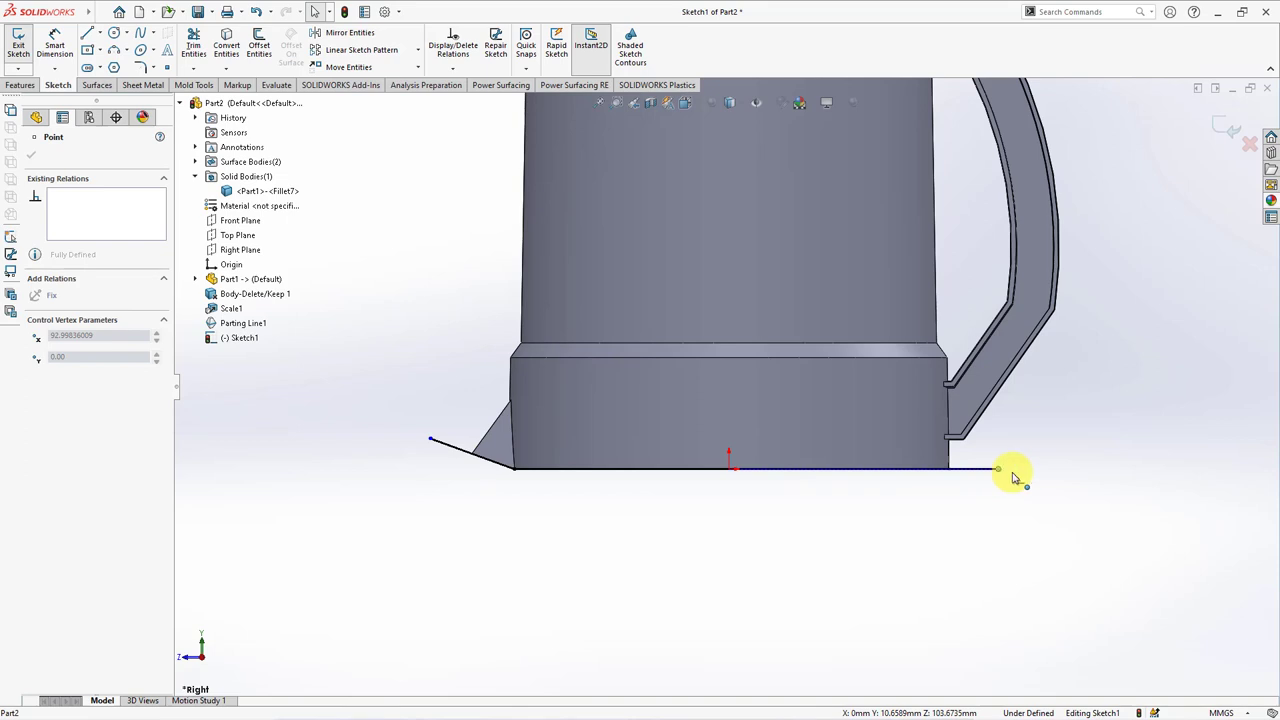
scroll(1245, 472, "up", 1)
scroll(1100, 450, "up", 1)
scroll(1030, 438, "up", 1)
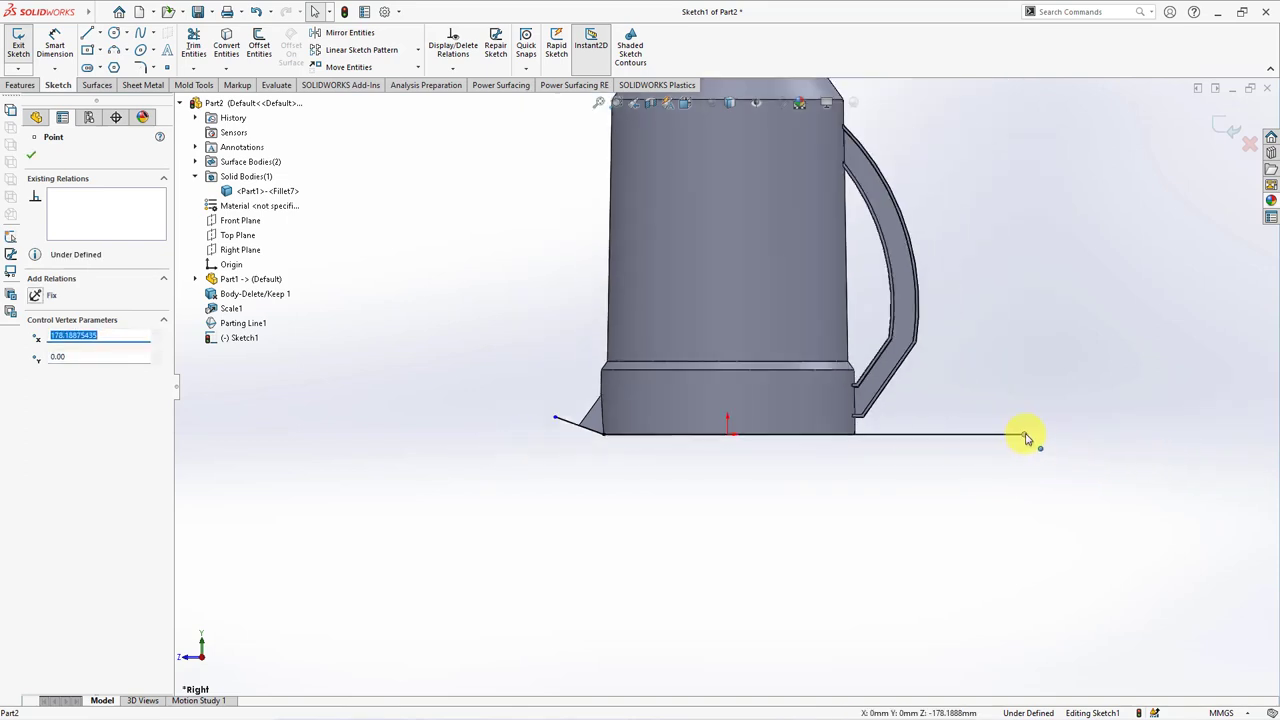
left_click_drag(1025, 436, 1065, 440)
key("Escape")
Draw a horizontal line leftward from the angled segment's end.
left_click(88, 38)
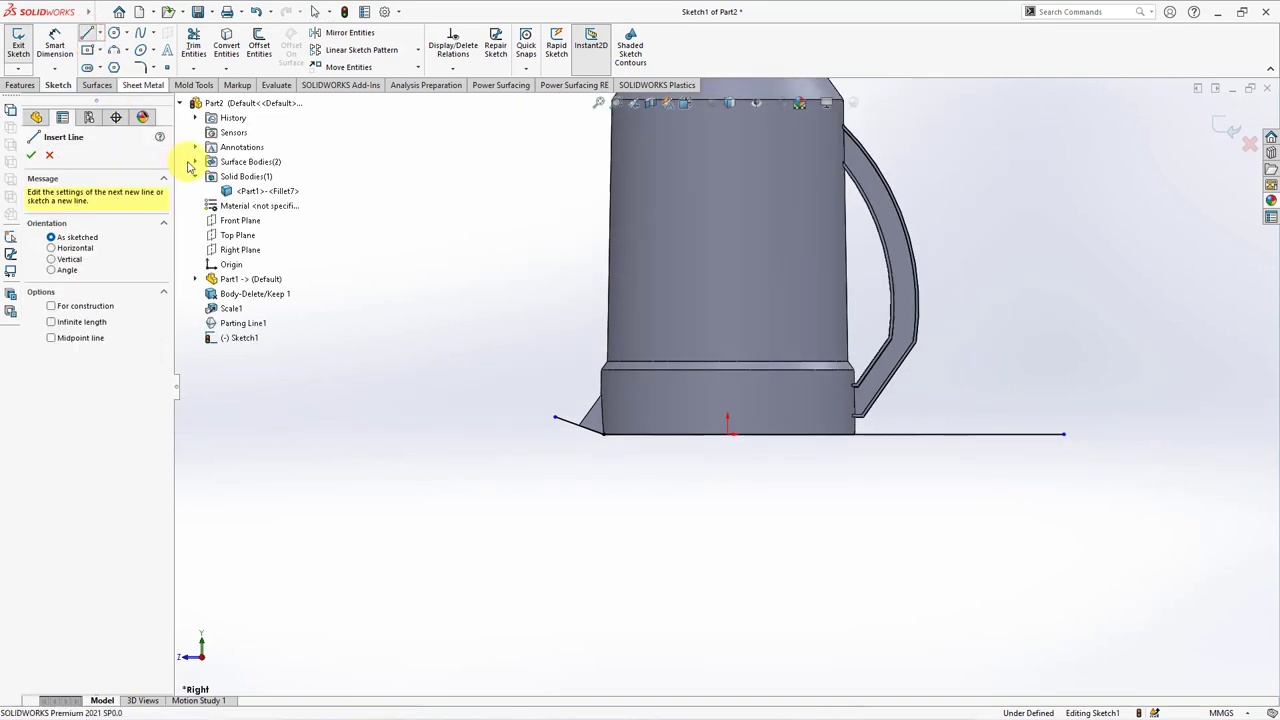
left_click(557, 418)
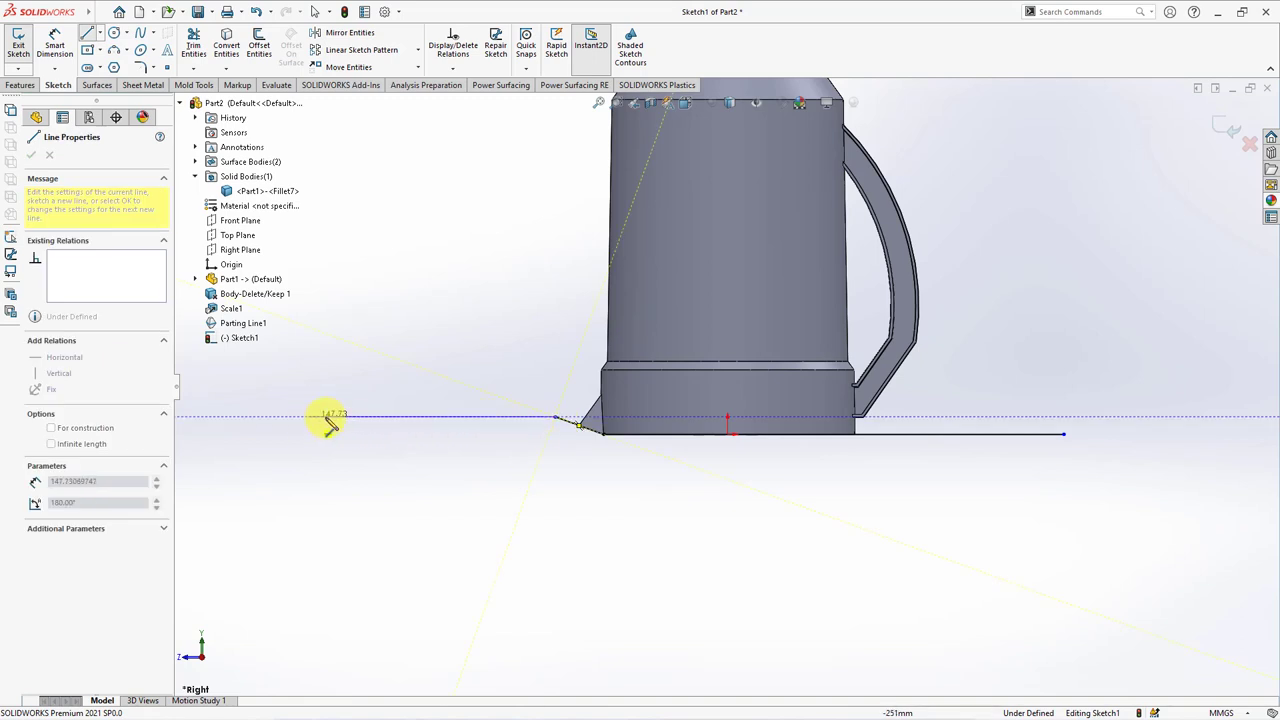
left_click(344, 418)
right_click(344, 420)
left_click(372, 426)
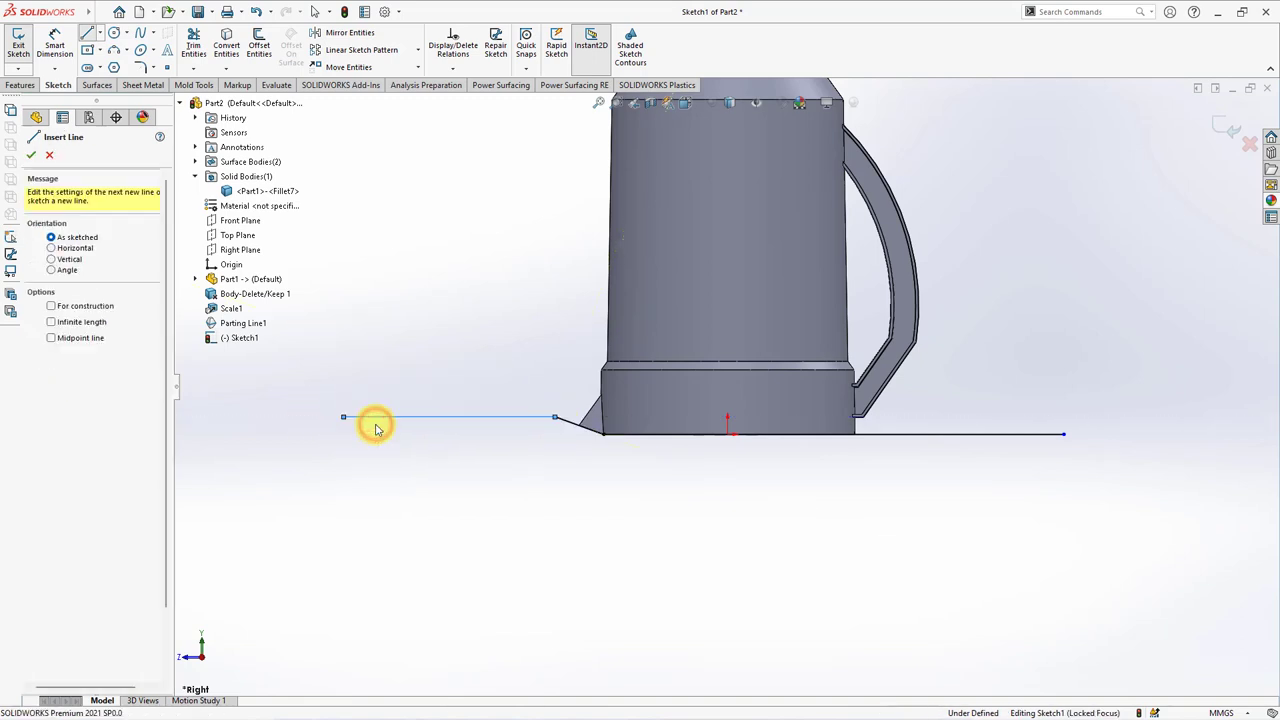
Dimension the angled segment to 17 mm.
left_click(583, 428)
left_click(527, 456)
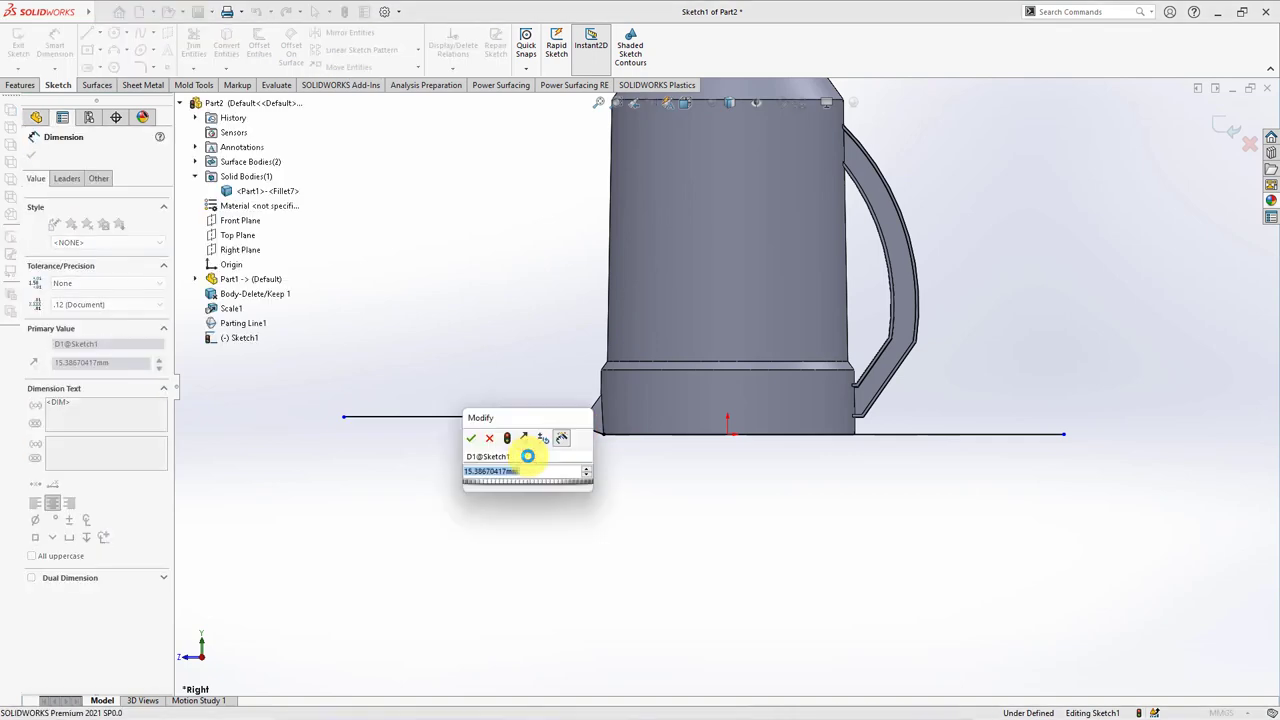
type("17")
left_click(471, 440)
left_click(457, 480)
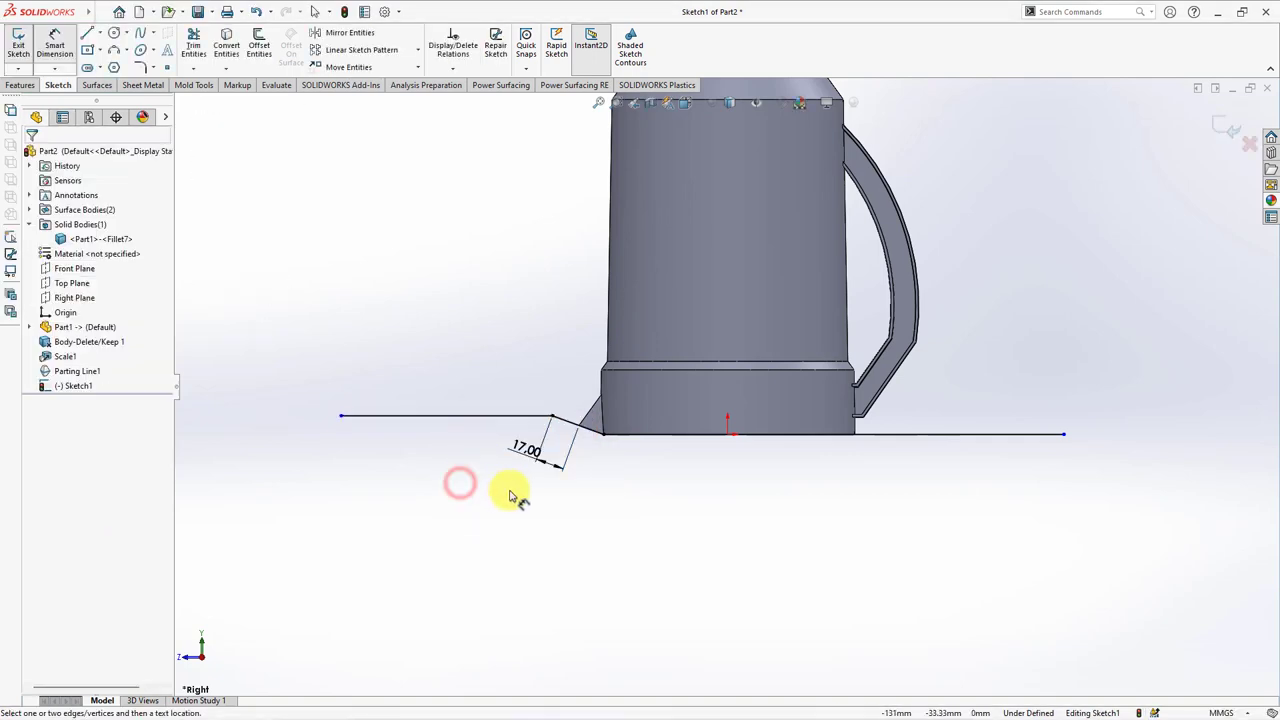
scroll(754, 508, "up", 5)
middle_click_drag(754, 508, 712, 614)
left_click(100, 85)
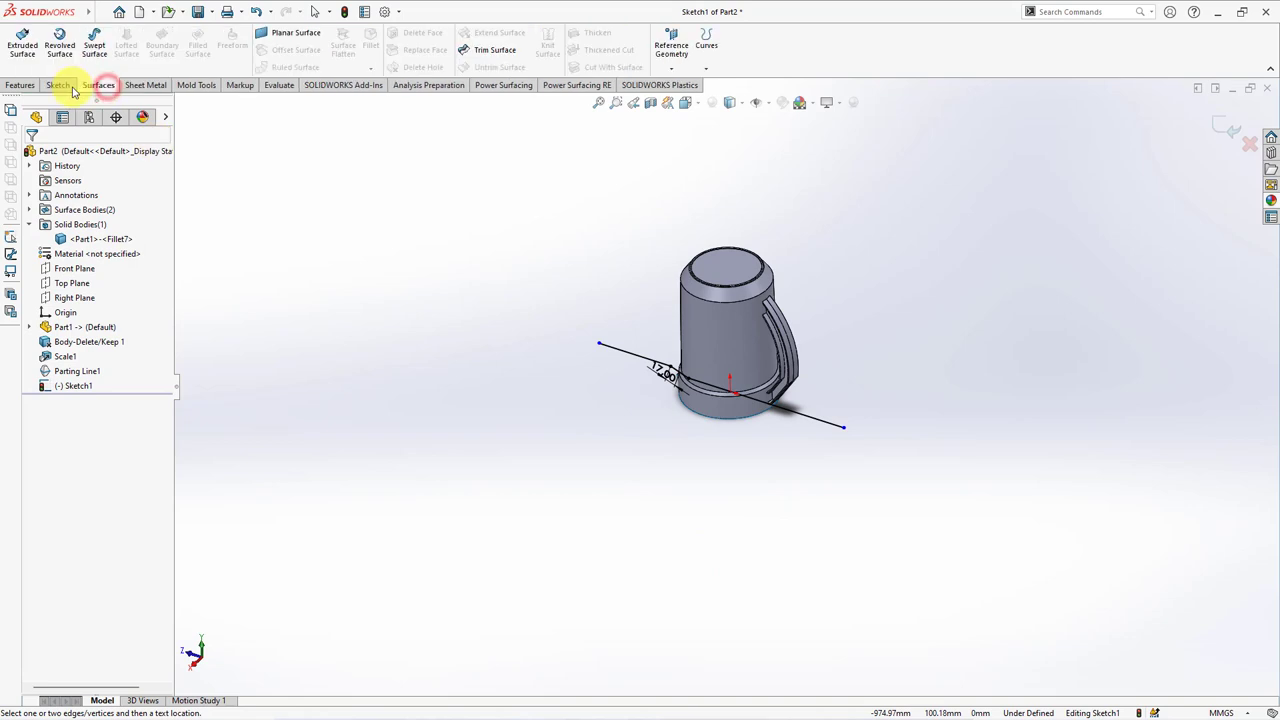
Extrude Sketch1 as a surface, Mid Plane, 400 mm deep.
left_click(22, 46)
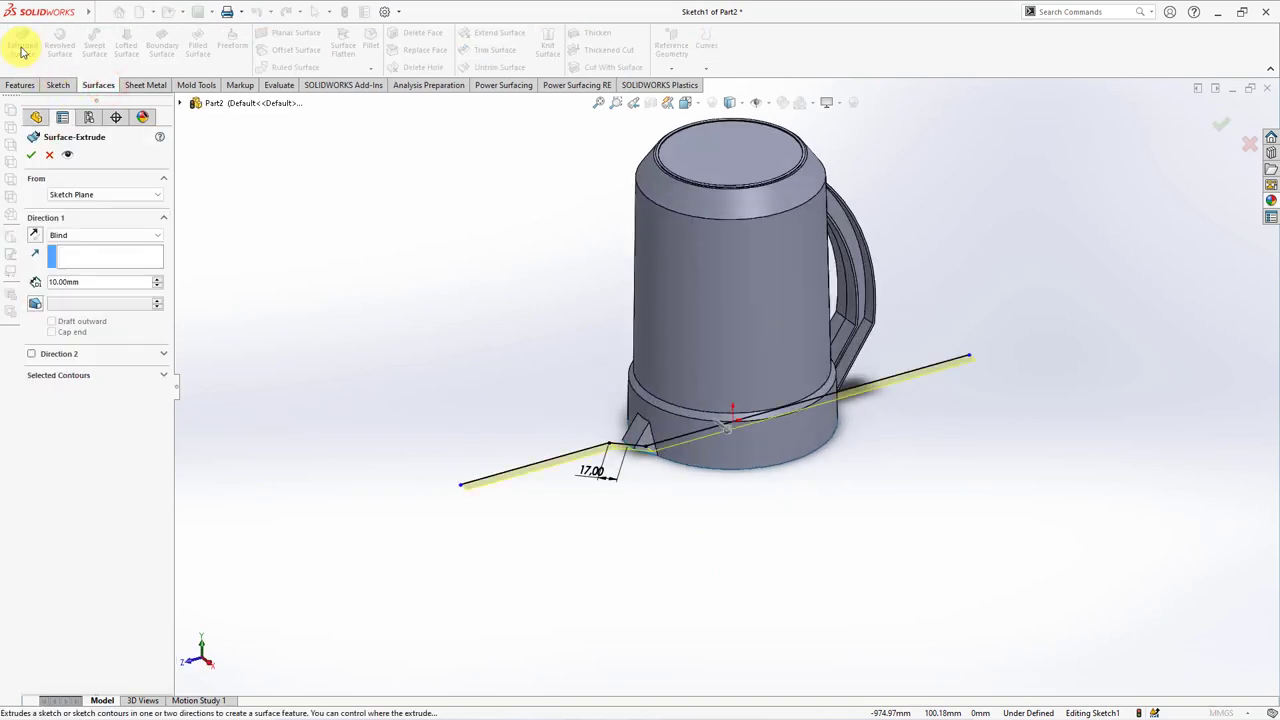
left_click(91, 237)
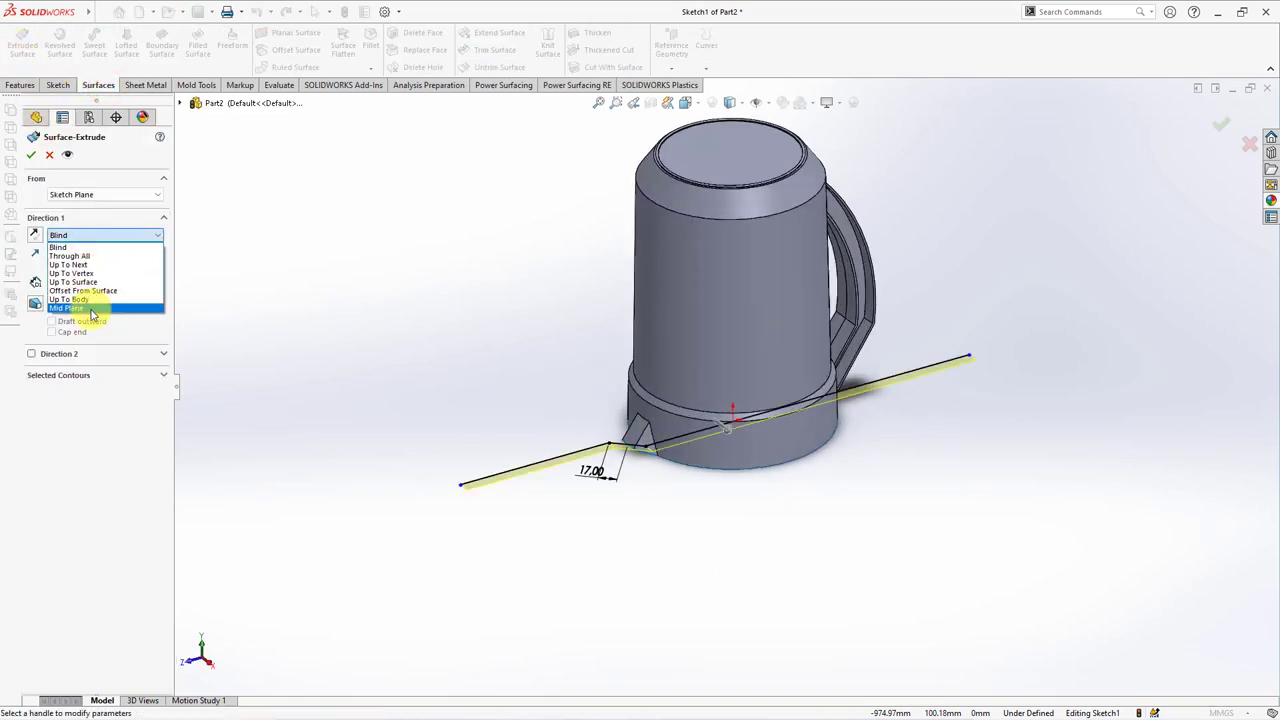
left_click(91, 313)
type("400")
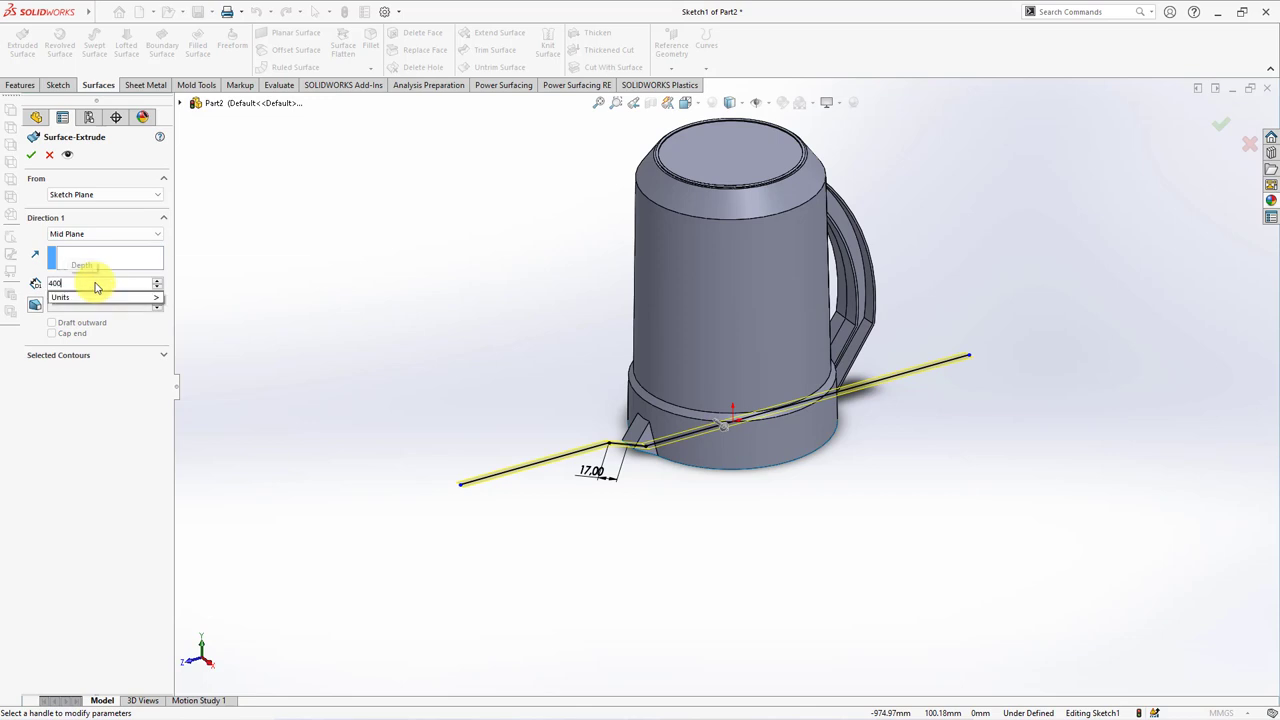
key("Return")
left_click(30, 153)
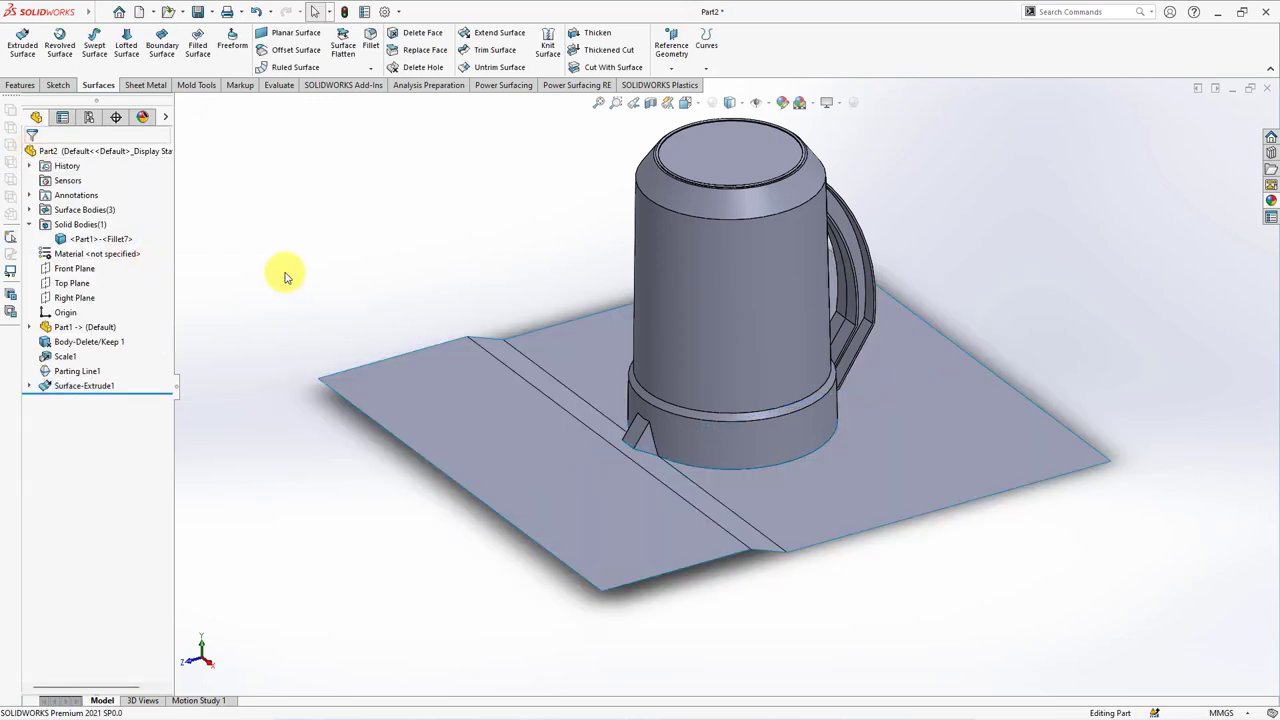
Expand the Surface Bodies folder in the feature tree.
left_click(62, 239)
left_click(277, 234)
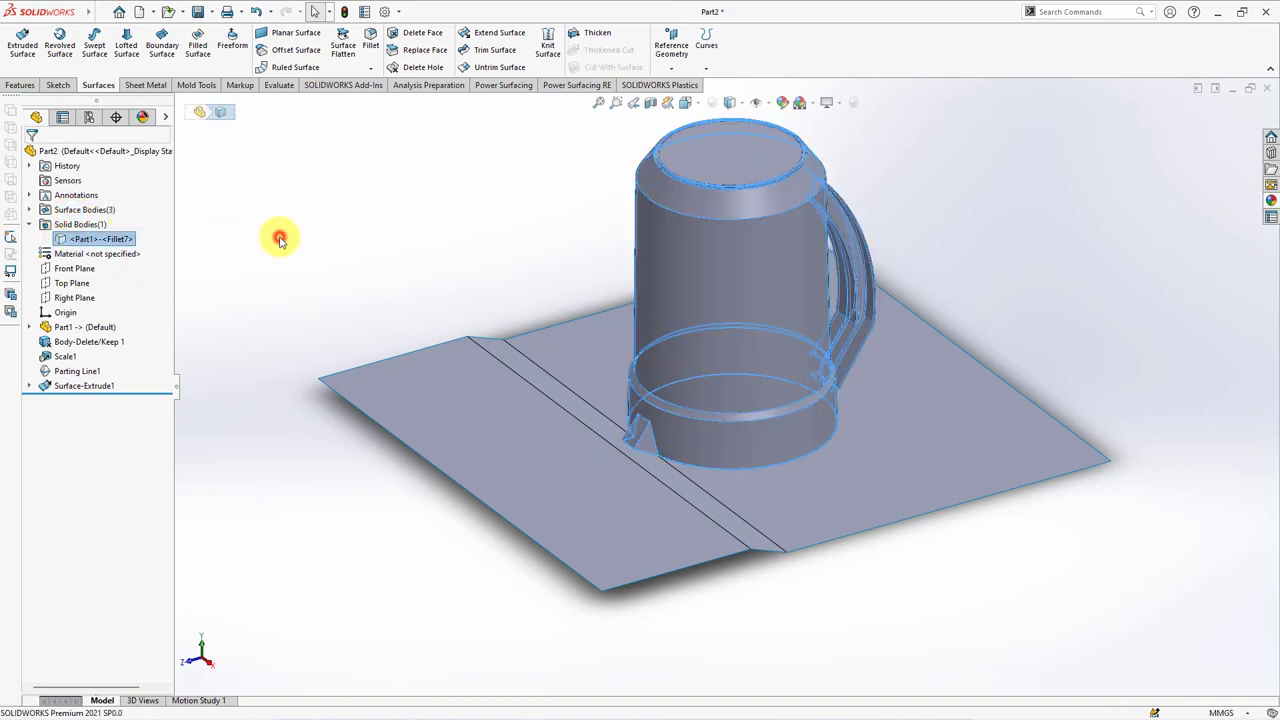
left_click(28, 210)
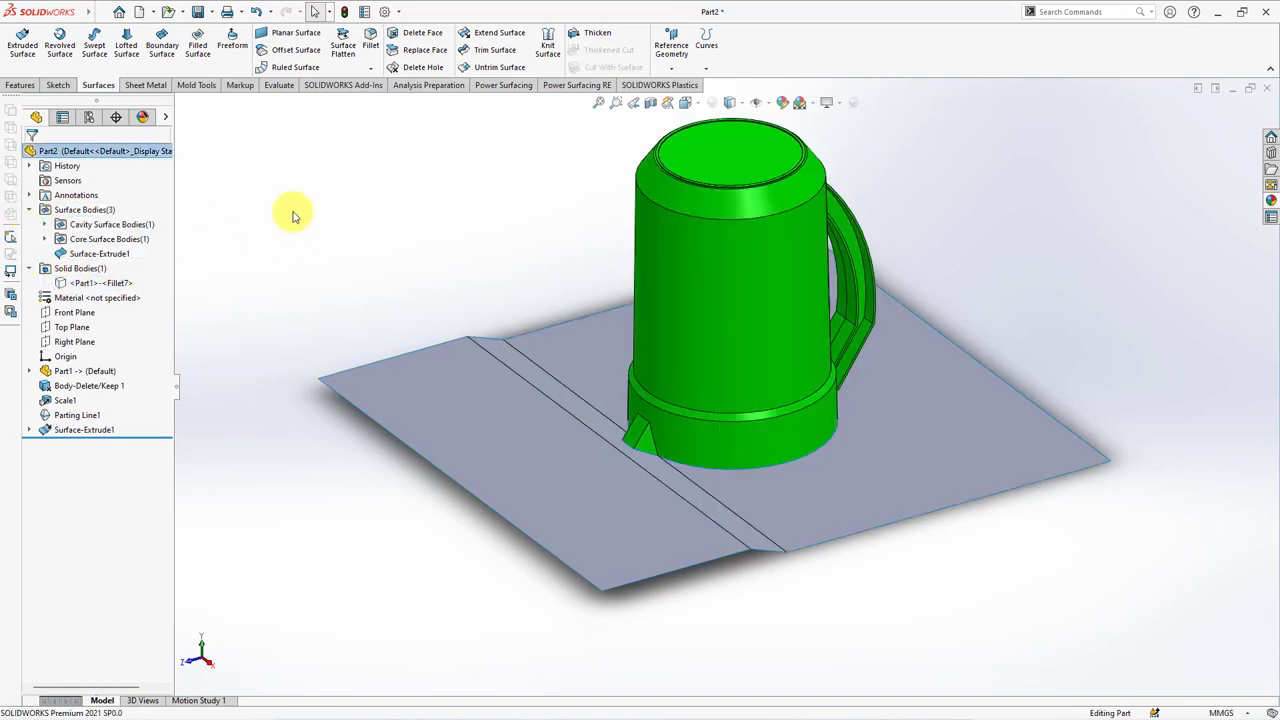
Trim the extruded sheet with Parting Line1, keeping the outer region around the kettle.
left_click(497, 52)
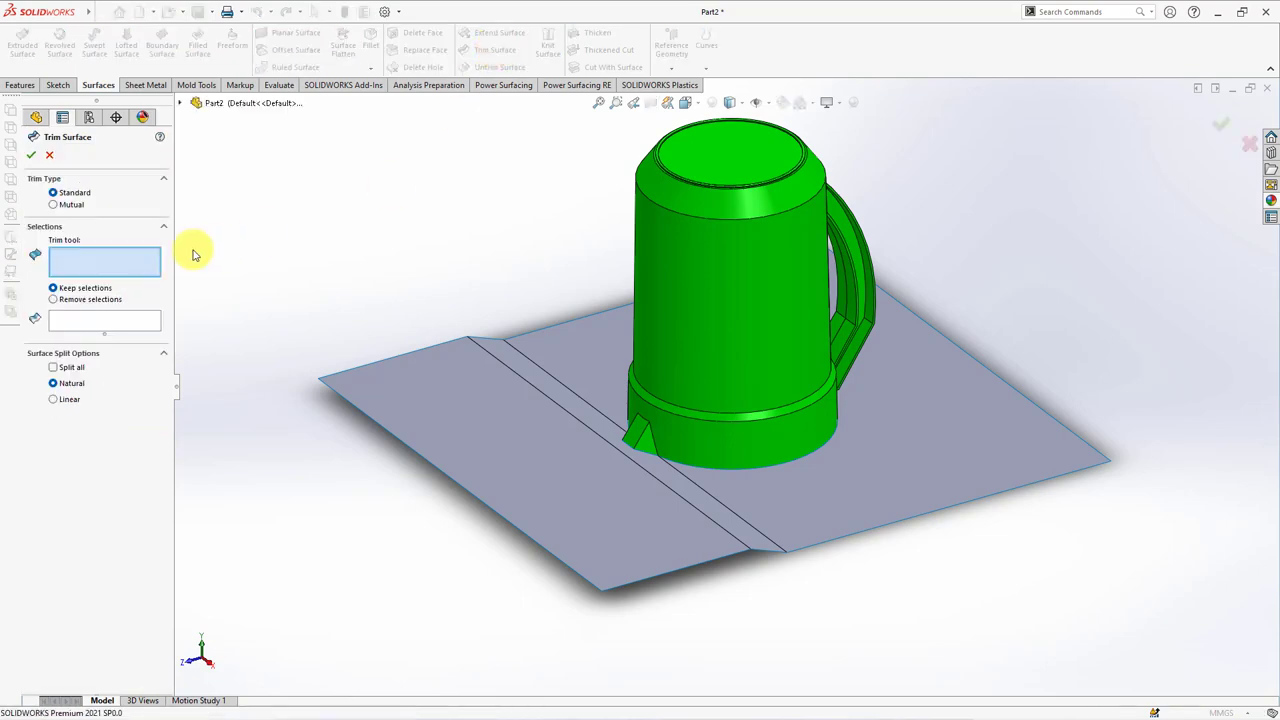
left_click(650, 318)
middle_click_drag(265, 431, 277, 252)
left_click(474, 367)
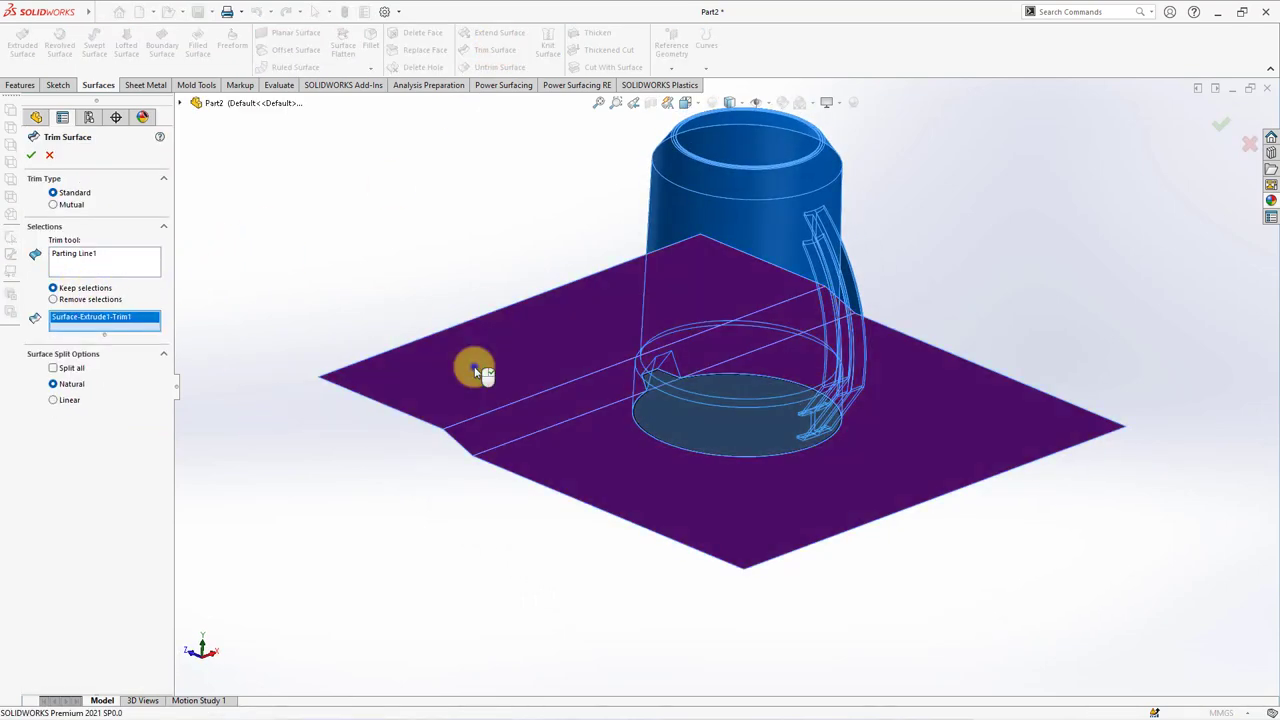
key("Return")
middle_click_drag(449, 234, 414, 391)
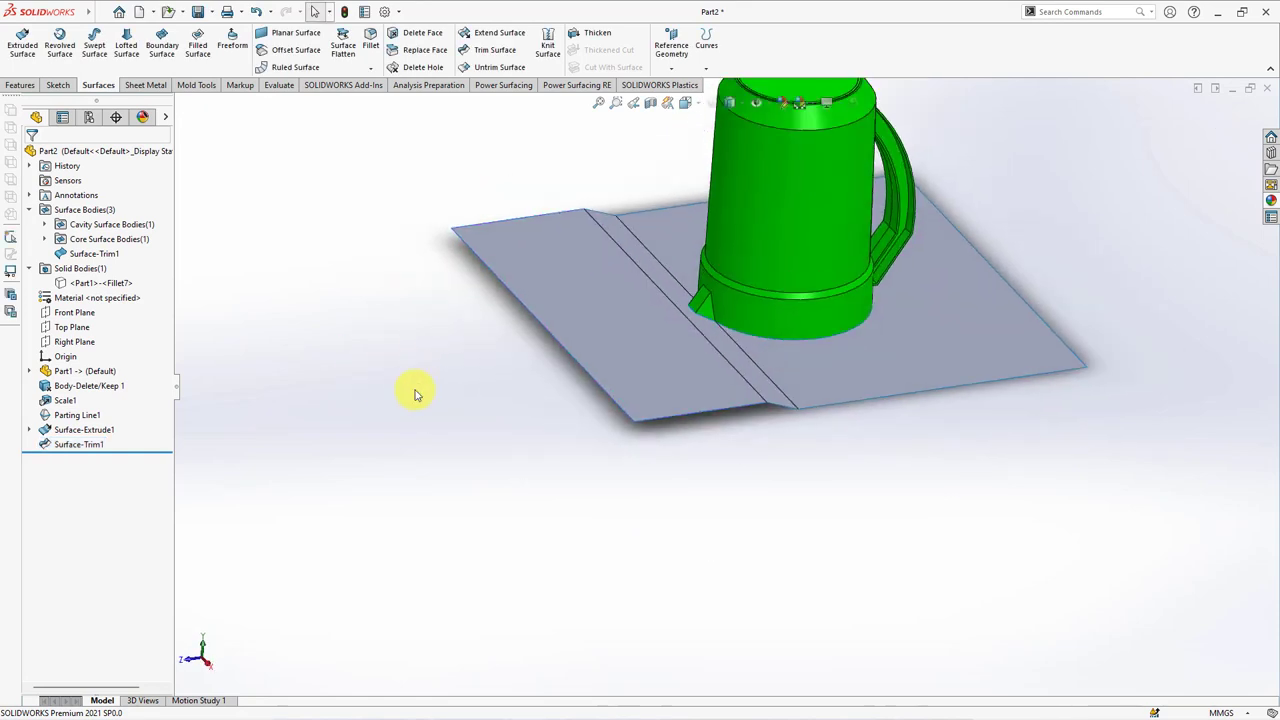
scroll(415, 357, "up", 2)
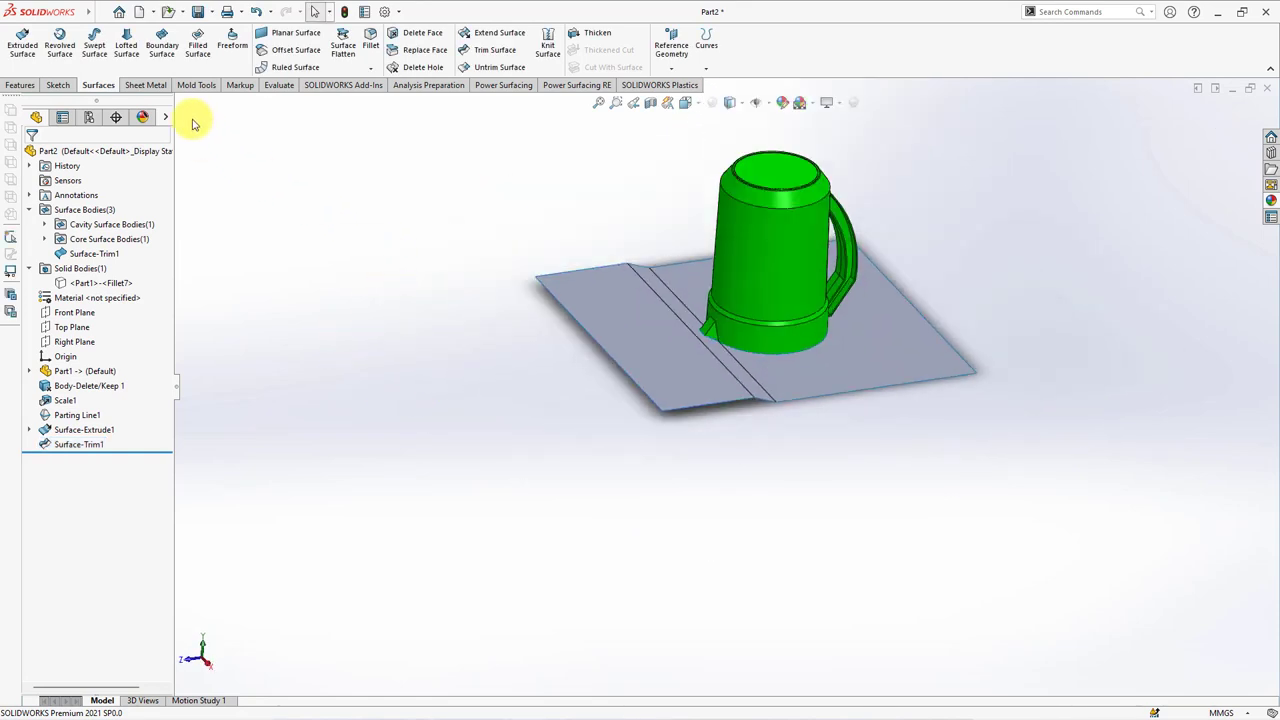
Start a Tooling Split and sketch a center rectangle on the flat parting surface around the mug.
left_click(199, 88)
left_click(508, 45)
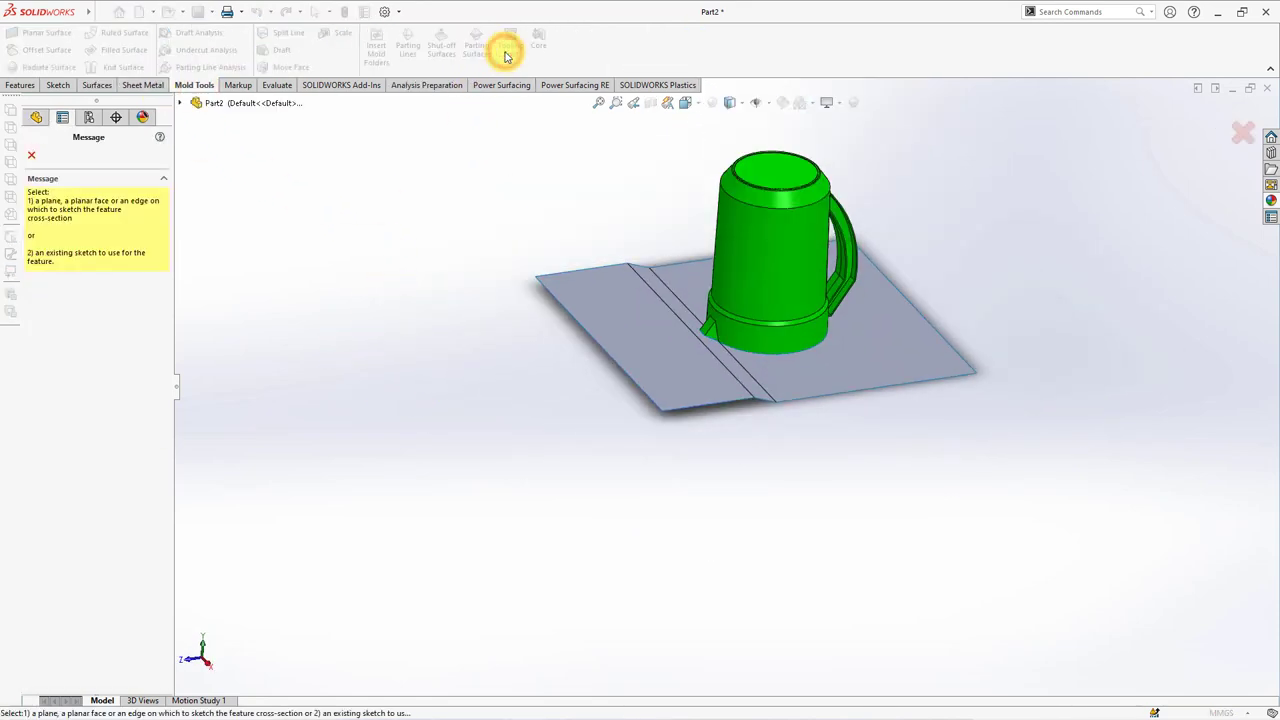
left_click(857, 352)
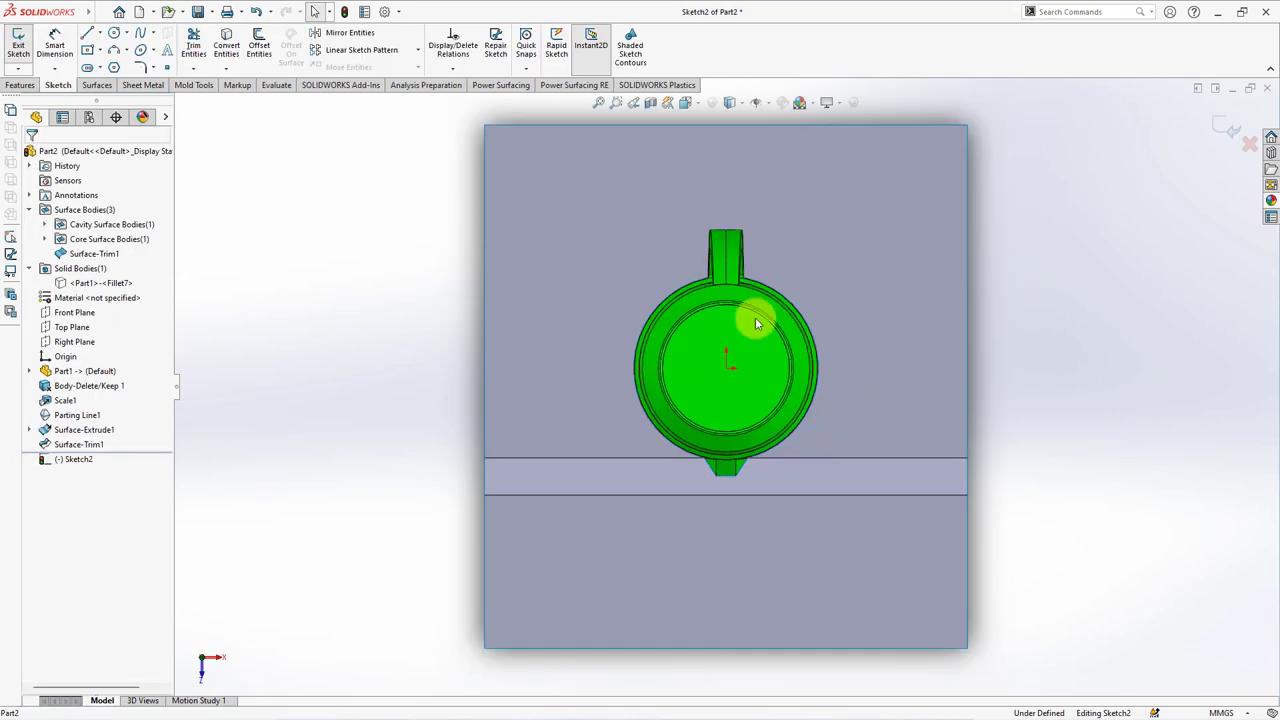
left_click(97, 64)
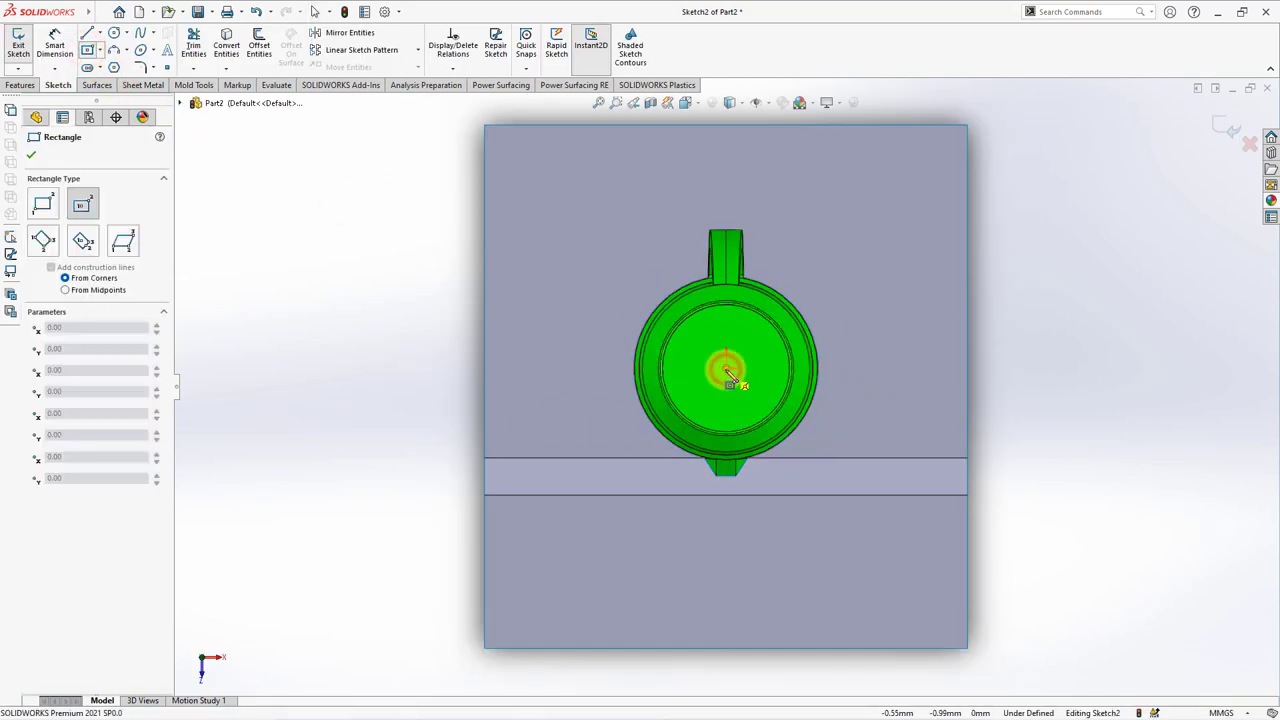
left_click(727, 367)
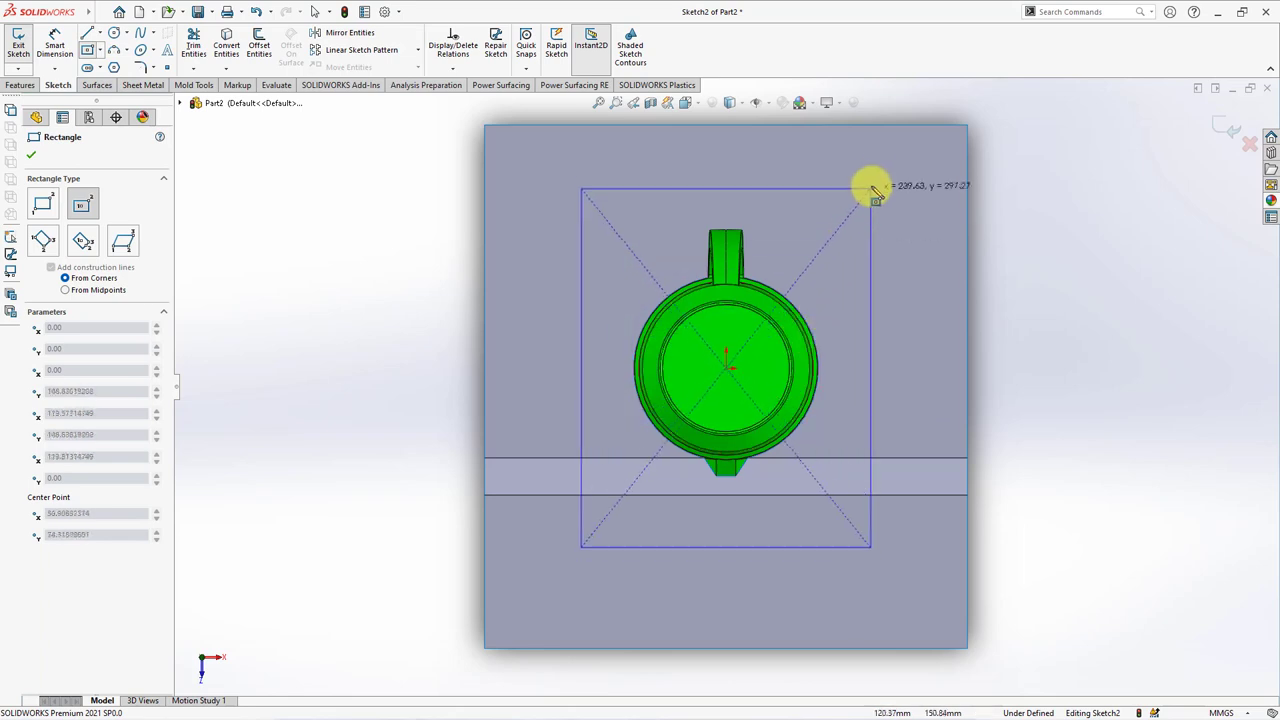
left_click(903, 154)
key("f")
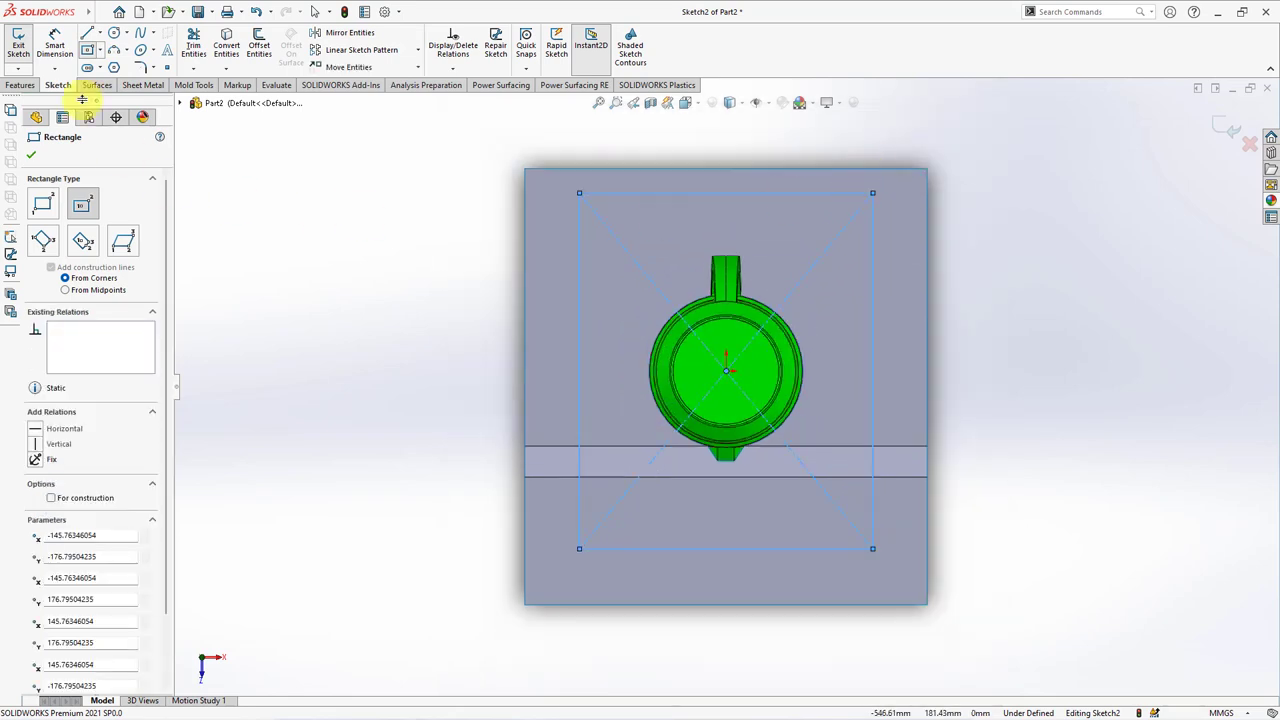
Dimension the rectangle 360 × 330 mm and exit the sketch.
left_click(55, 47)
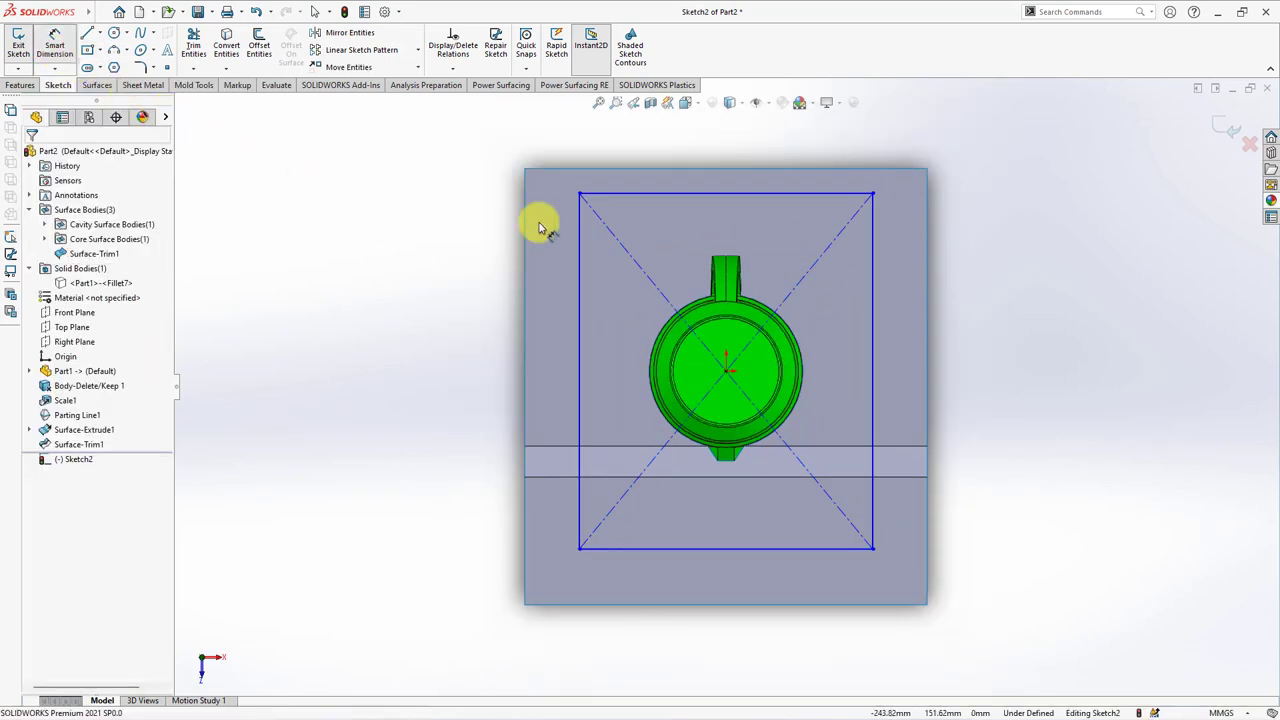
left_click(660, 193)
left_click(733, 150)
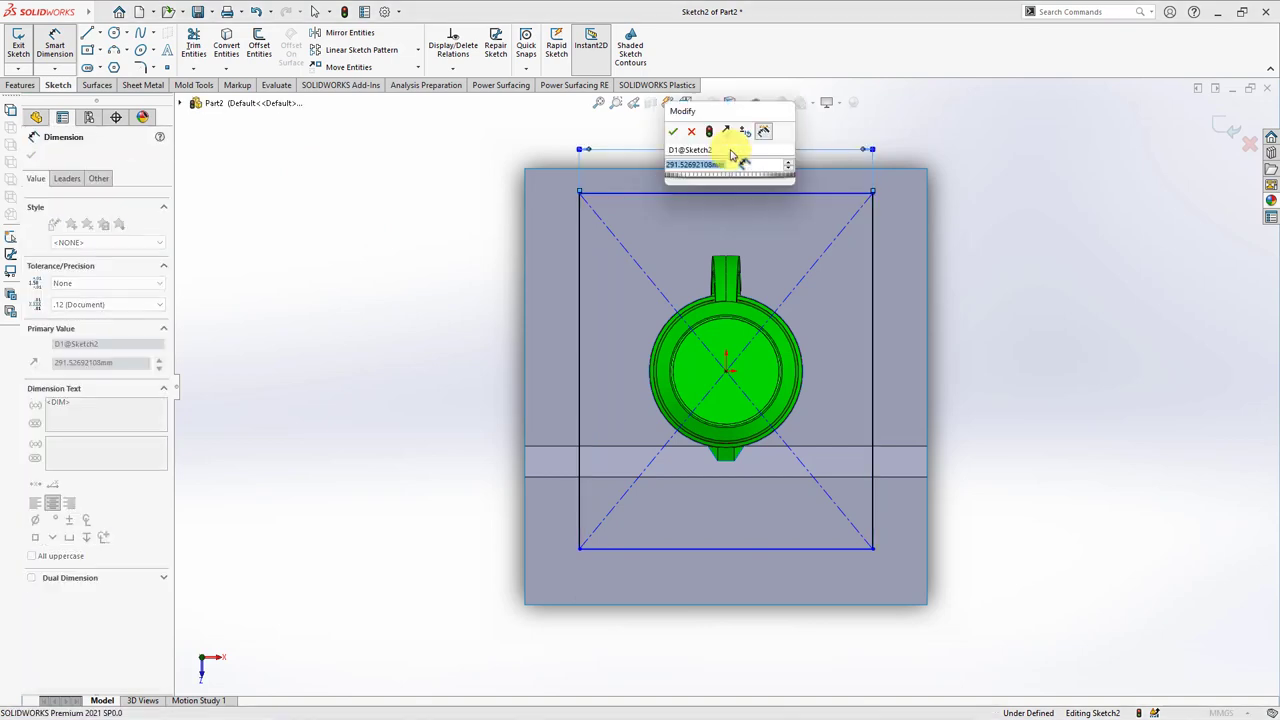
type("30")
left_click(673, 131)
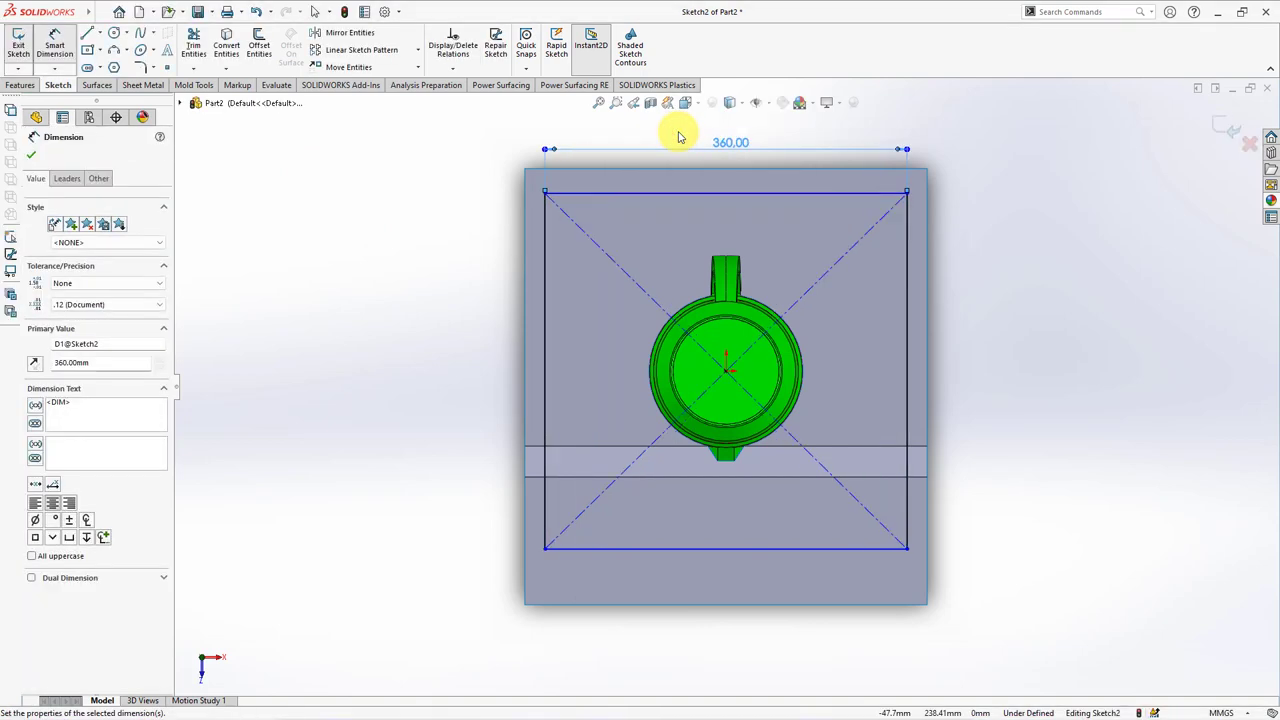
left_click(544, 331)
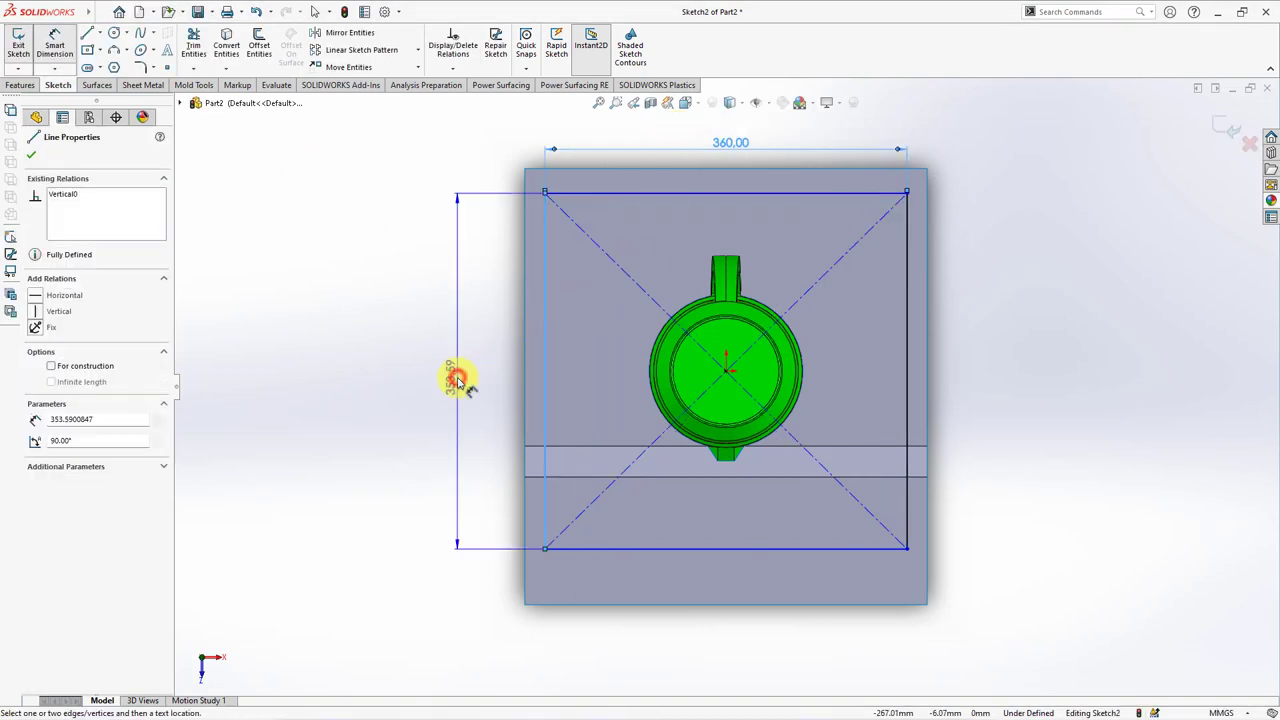
left_click(457, 380)
type("330.00mm")
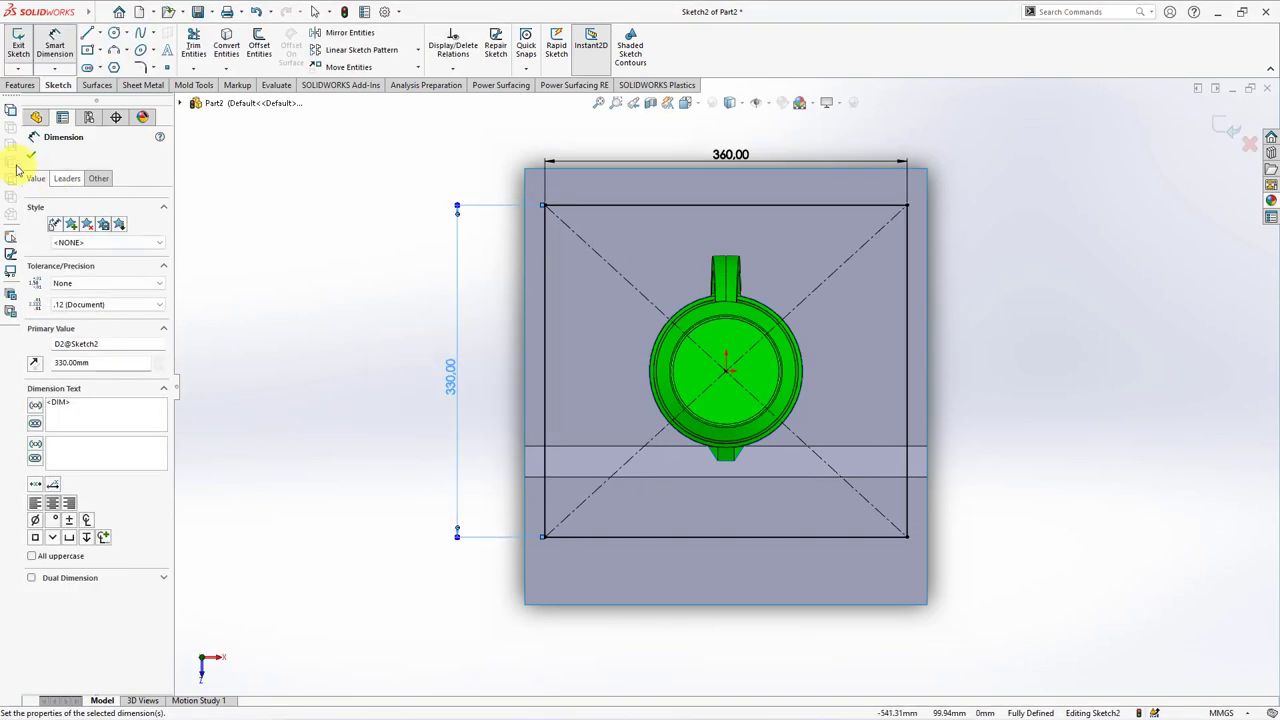
left_click(30, 155)
left_click(1234, 124)
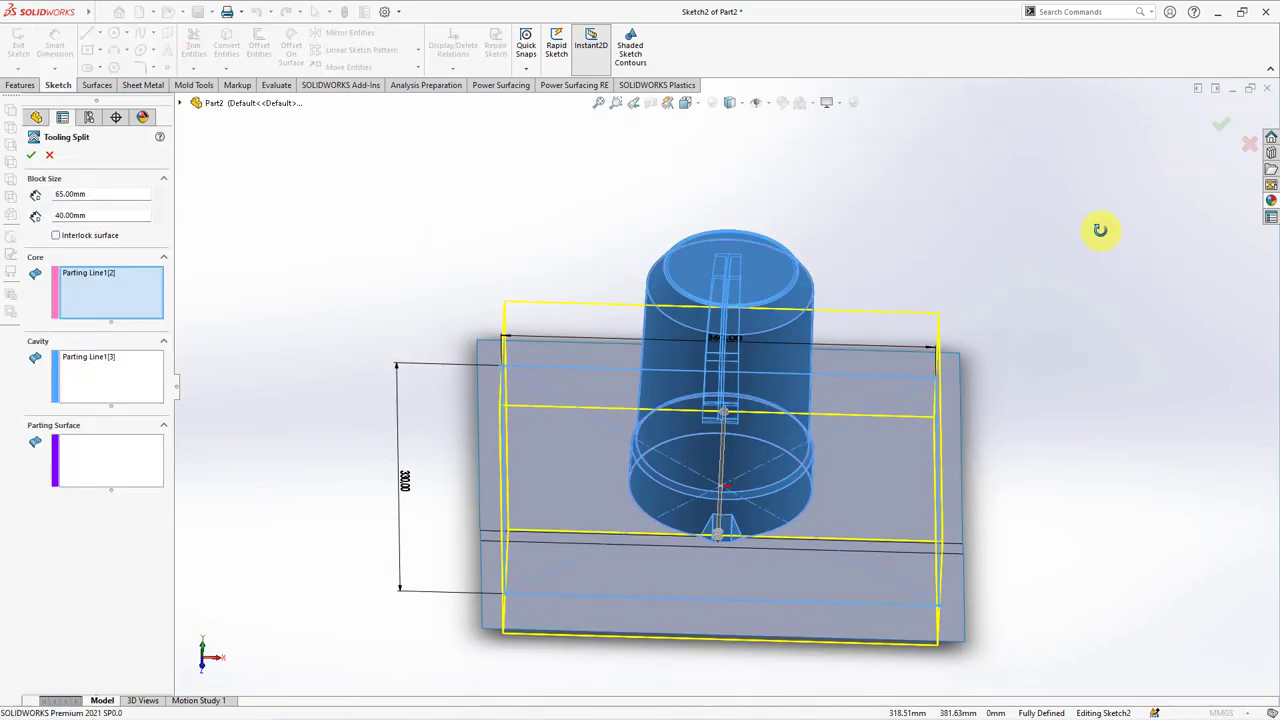
Use Surface-Trim1 as parting surface with block depths 260 mm and 105 mm, and confirm the split.
left_click(106, 449)
left_click(674, 525)
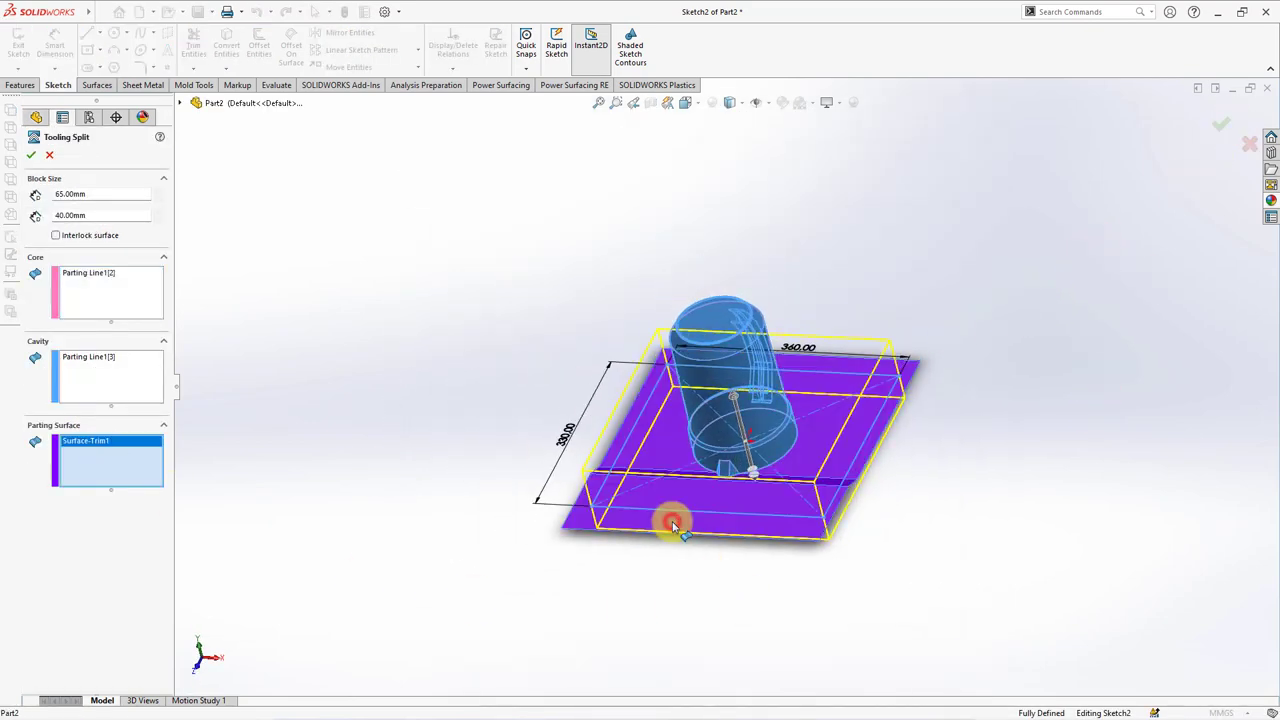
middle_click_drag(678, 525, 686, 434)
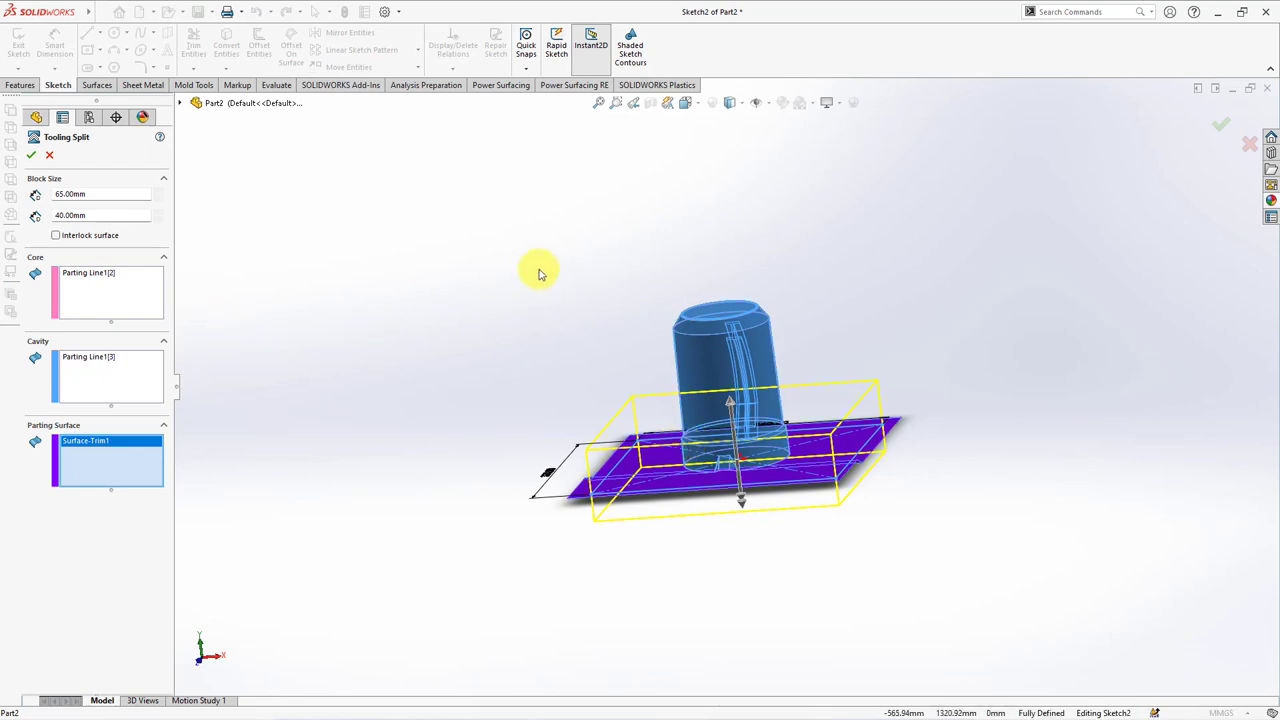
left_click(156, 190)
left_click(156, 190)
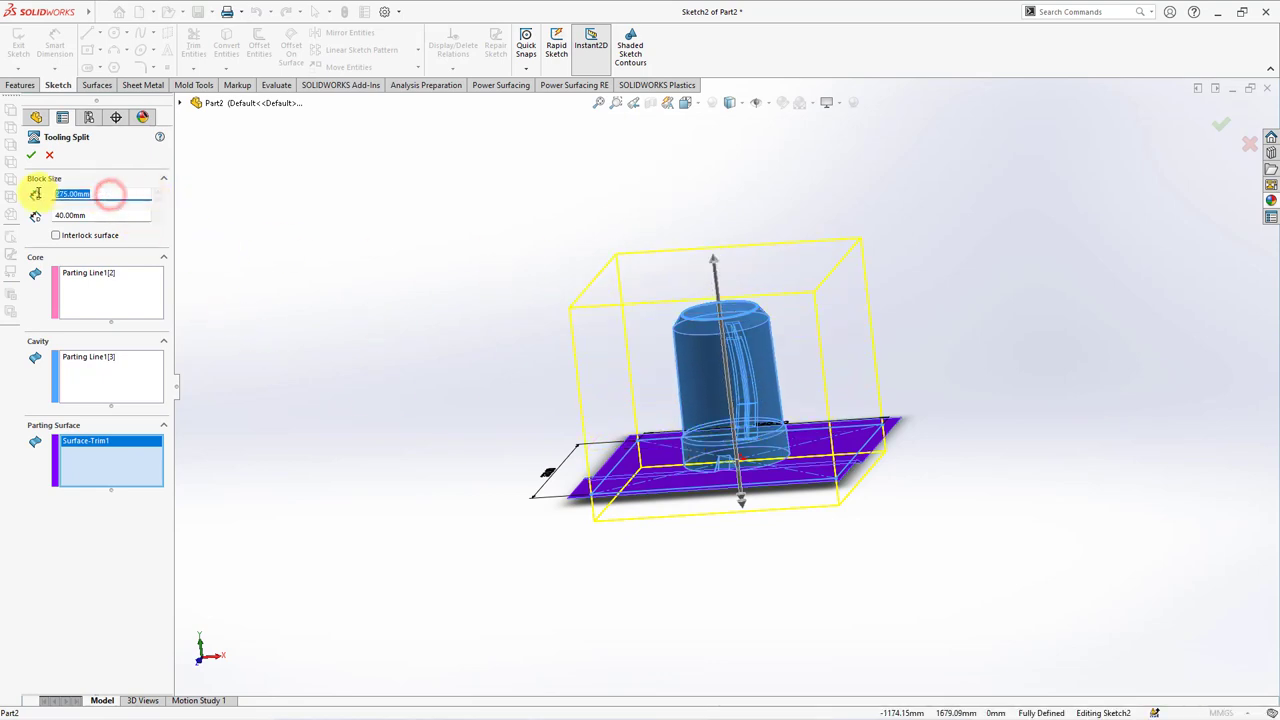
type("260")
left_click(156, 215)
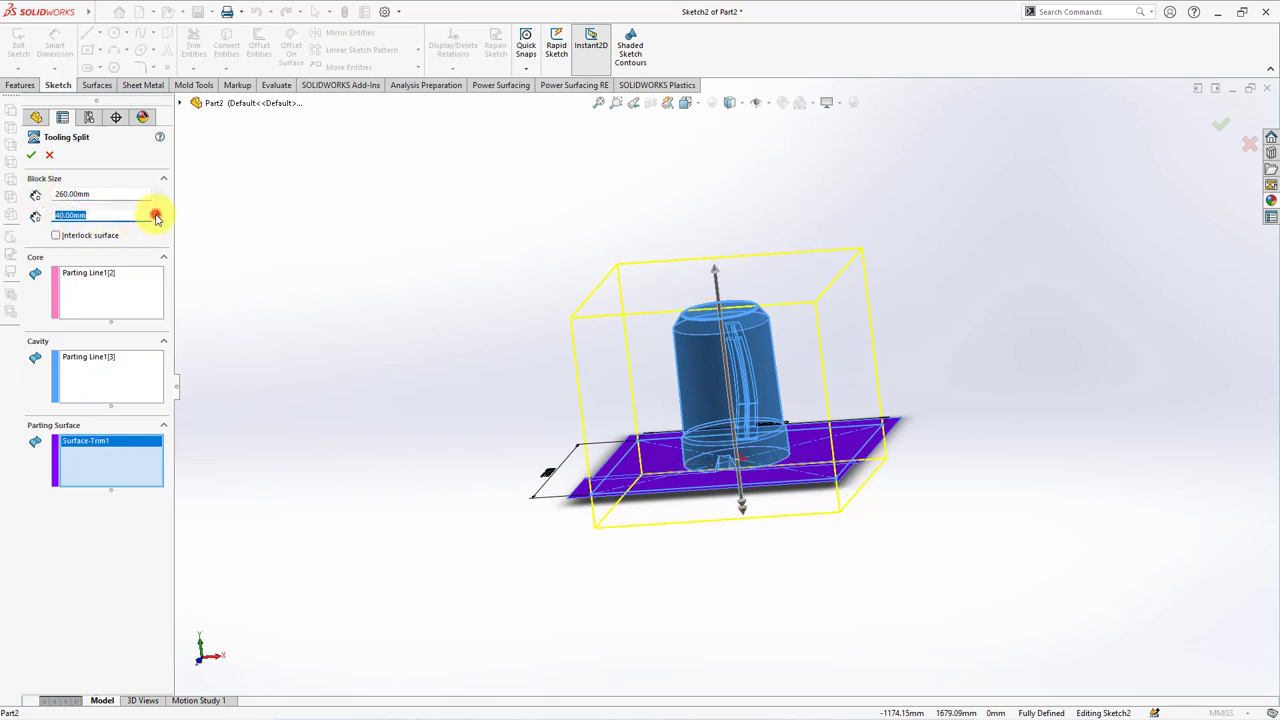
left_click(156, 215)
left_click(156, 215)
left_click(156, 215)
left_click(156, 215)
left_click(156, 215)
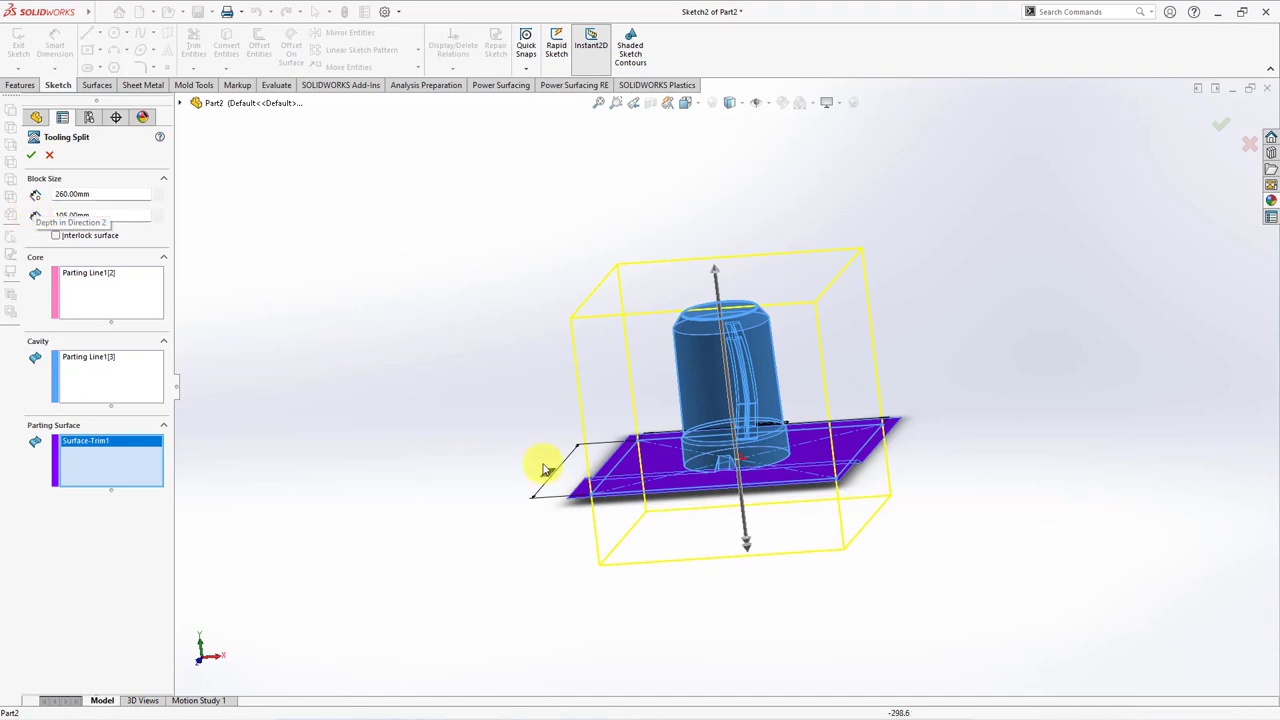
mouse_move(543, 466)
middle_mouse_down()
mouse_move(510, 461)
mouse_move(517, 531)
mouse_move(512, 485)
middle_mouse_up()
left_click(31, 157)
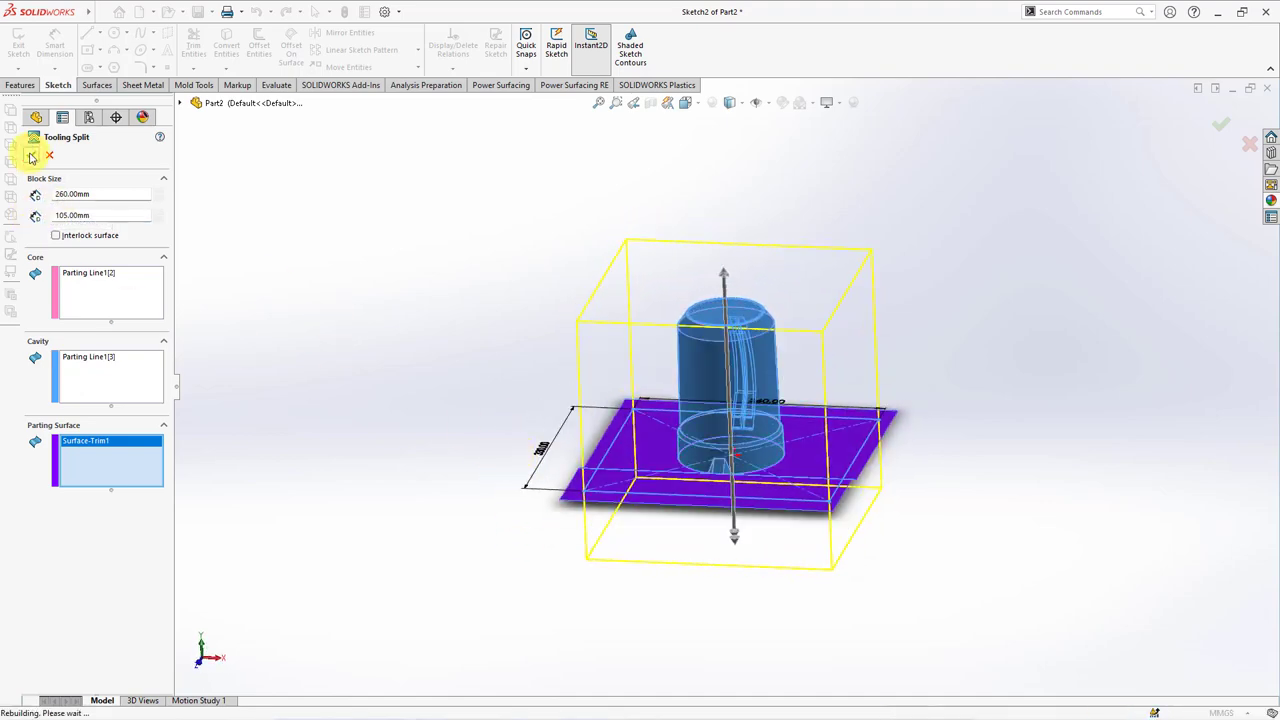
Hide the trimmed parting surface, the upper tooling block and the surface bodies.
left_click(575, 490)
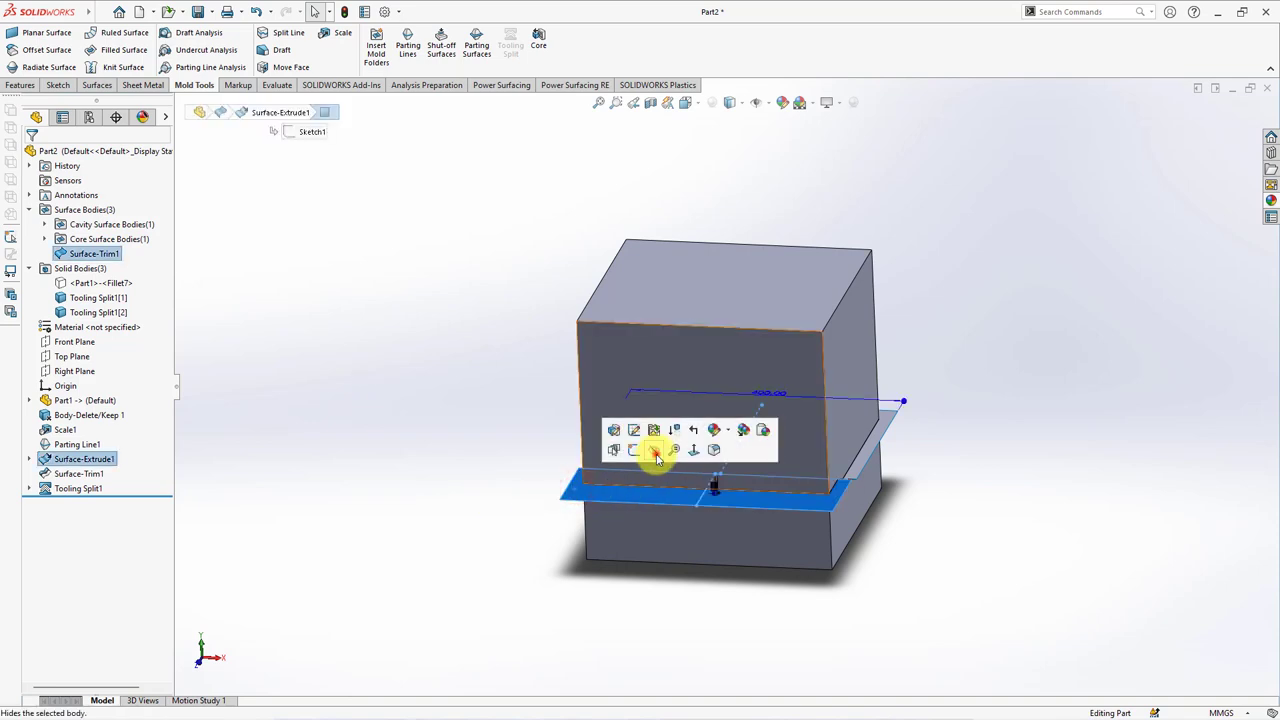
left_click(654, 457)
left_click(666, 400)
left_click(718, 366)
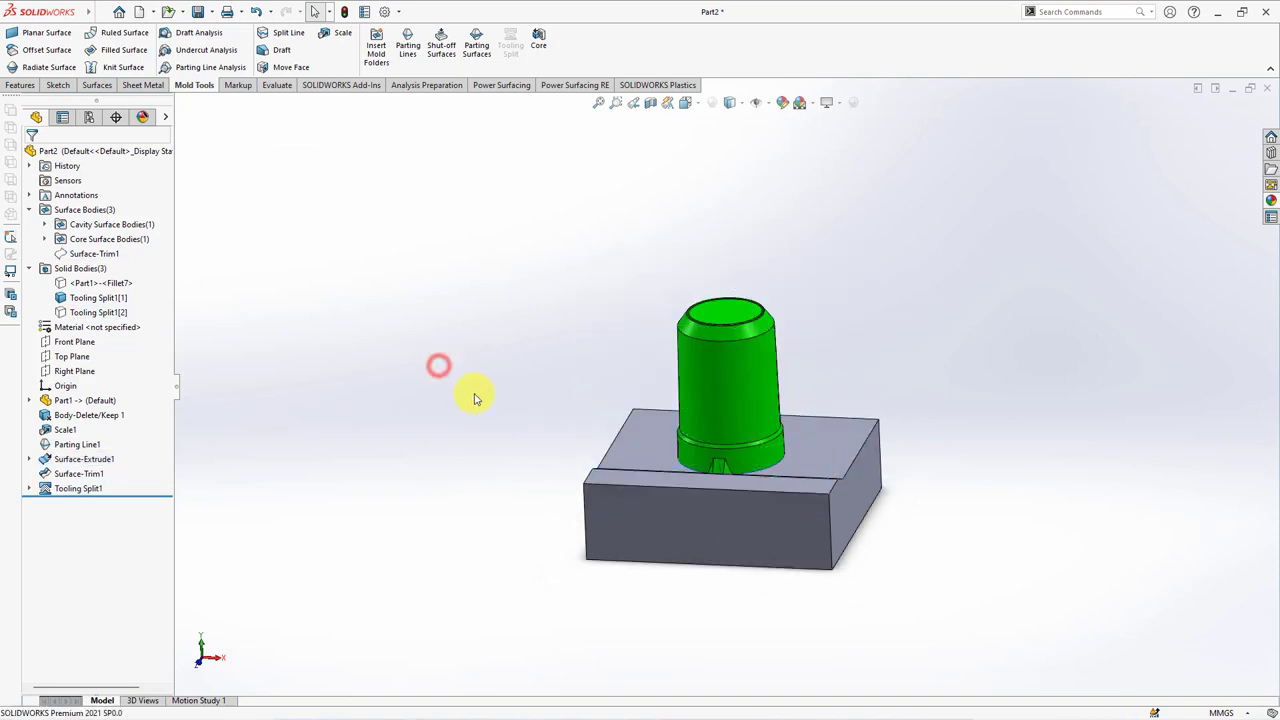
left_click(85, 209)
left_click(101, 186)
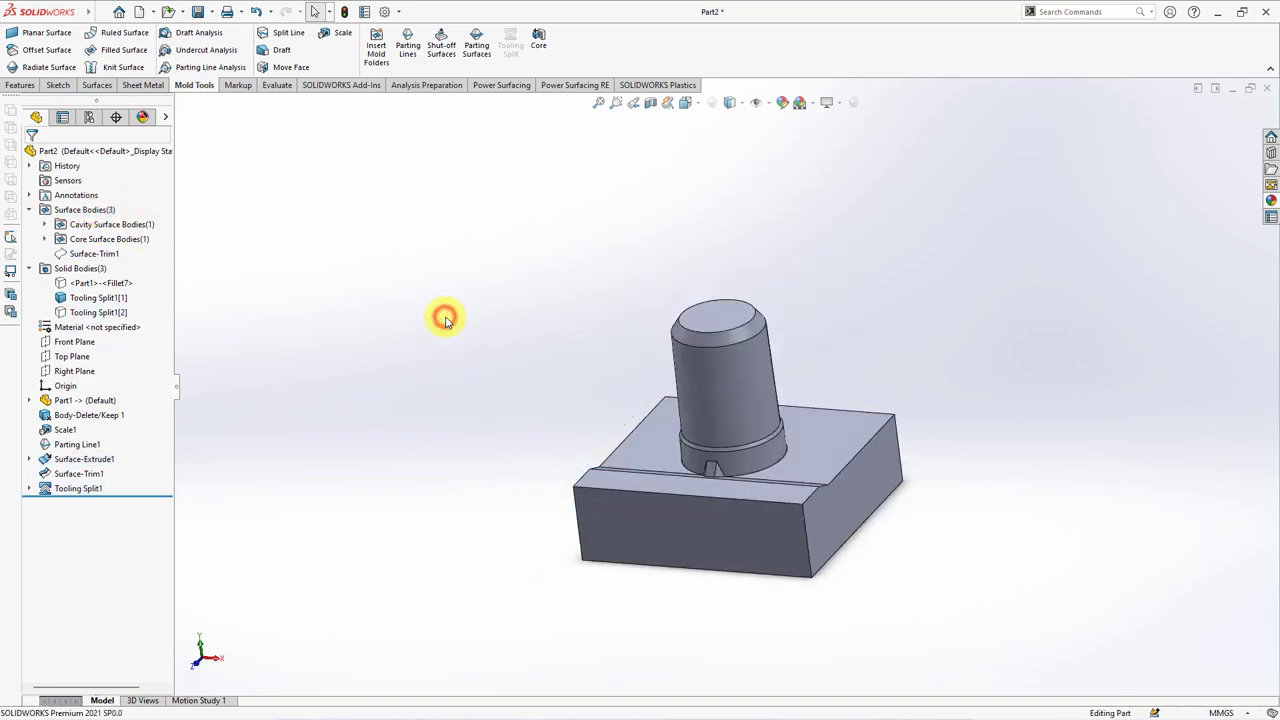
middle_click_drag(443, 314, 474, 379)
Show both tooling blocks, inspect the underside, then hide Tooling Split1[2].
left_click(98, 297)
left_click(134, 286)
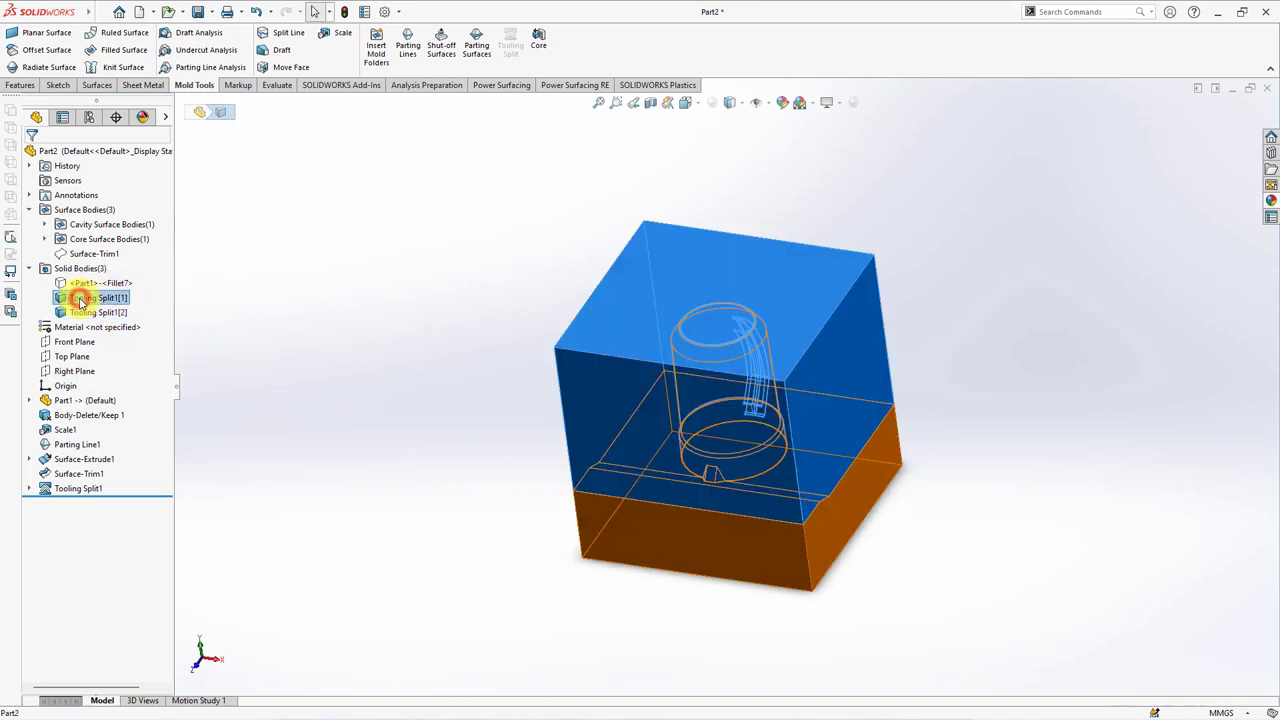
left_click(98, 312)
left_click(110, 272)
left_click(320, 340)
mouse_move(420, 452)
middle_mouse_down()
mouse_move(420, 220)
mouse_move(449, 229)
mouse_move(426, 449)
mouse_move(440, 486)
mouse_move(683, 426)
mouse_move(589, 357)
mouse_move(580, 283)
middle_mouse_up()
scroll(690, 435, "up", 3)
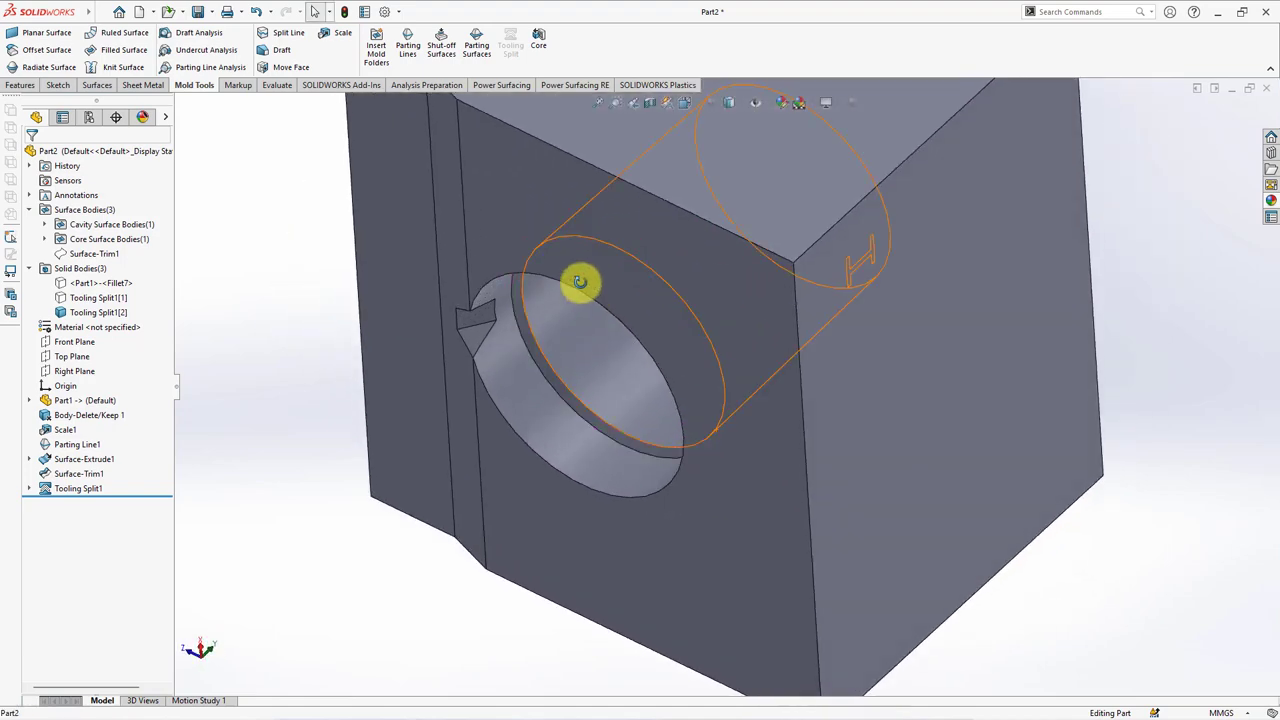
left_click(98, 312)
left_click(102, 286)
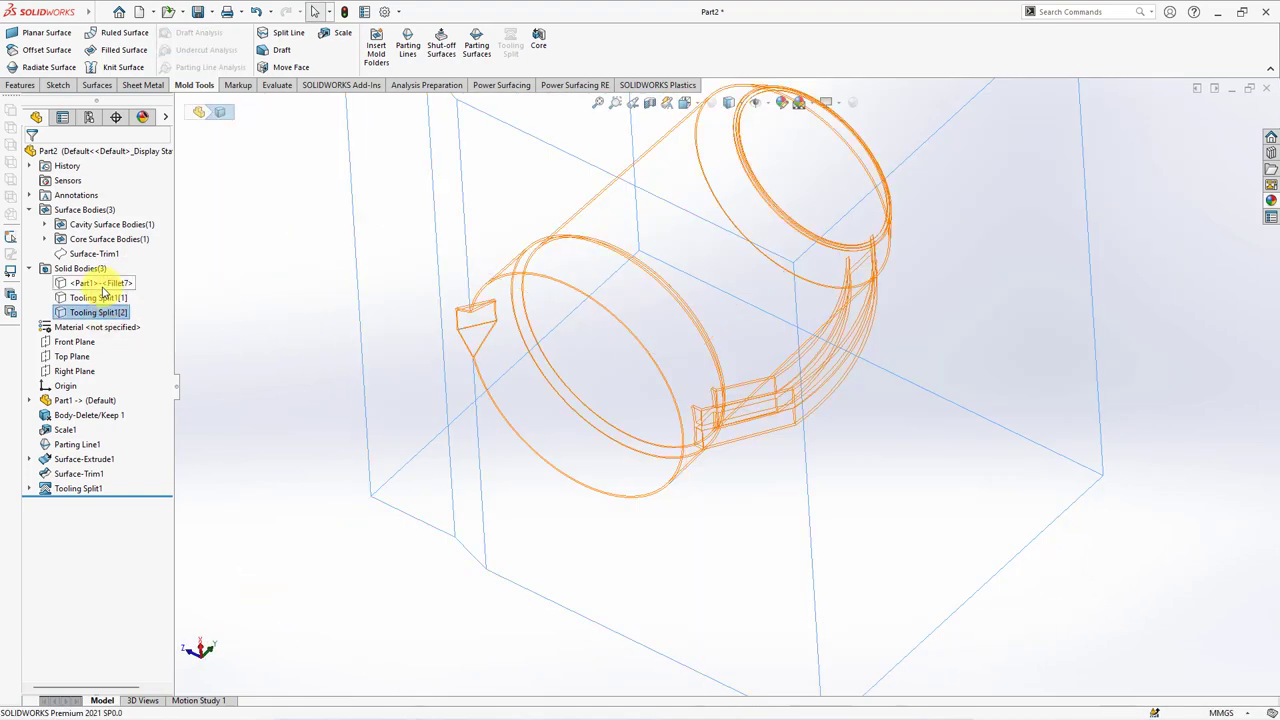
Show the Parting Line1[2] core surface body and view it from below.
left_click(44, 239)
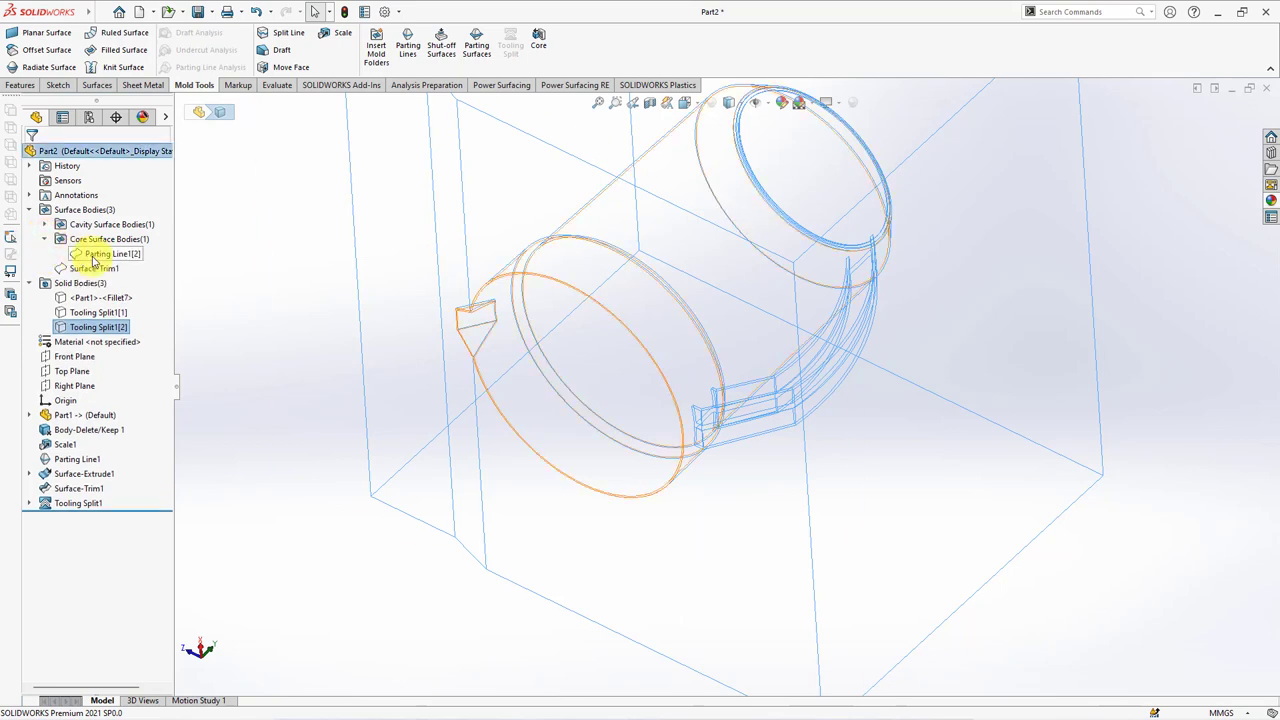
left_click(93, 258)
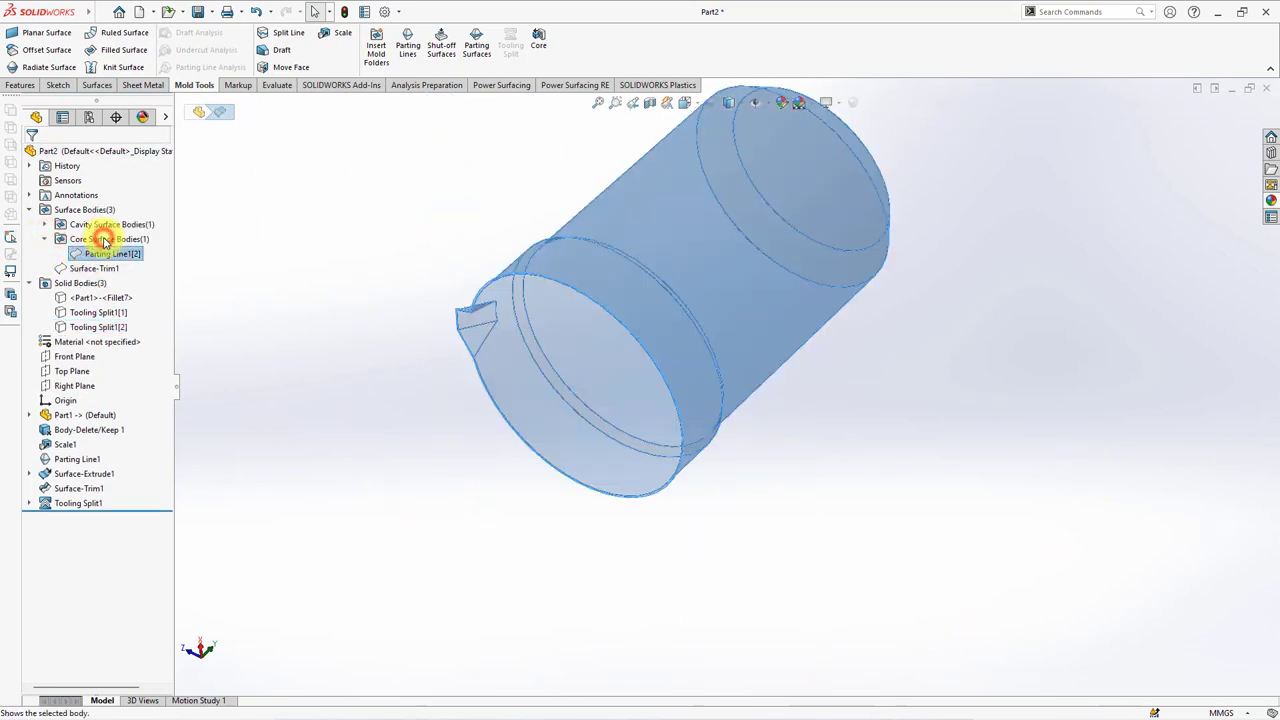
left_click(104, 237)
left_click(342, 318)
mouse_move(462, 340)
middle_mouse_down()
mouse_move(480, 349)
mouse_move(480, 337)
middle_mouse_up()
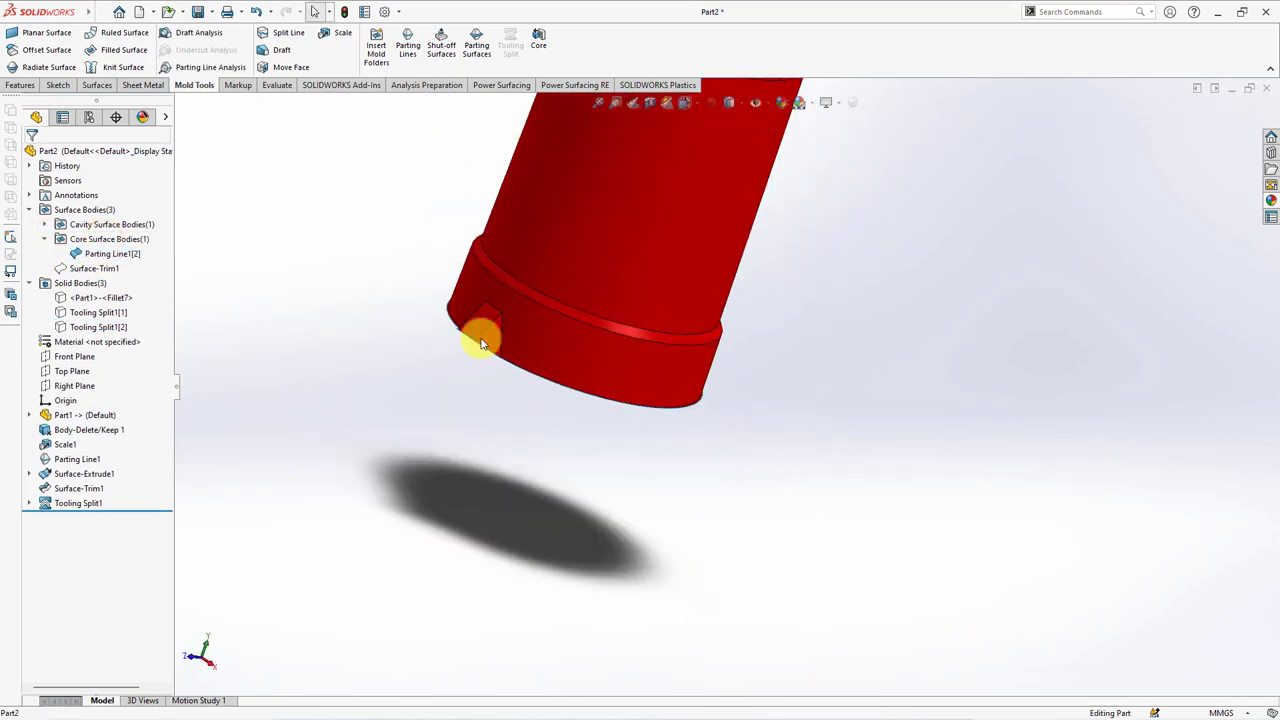
scroll(480, 337, "down", 3)
scroll(463, 400, "down", 2)
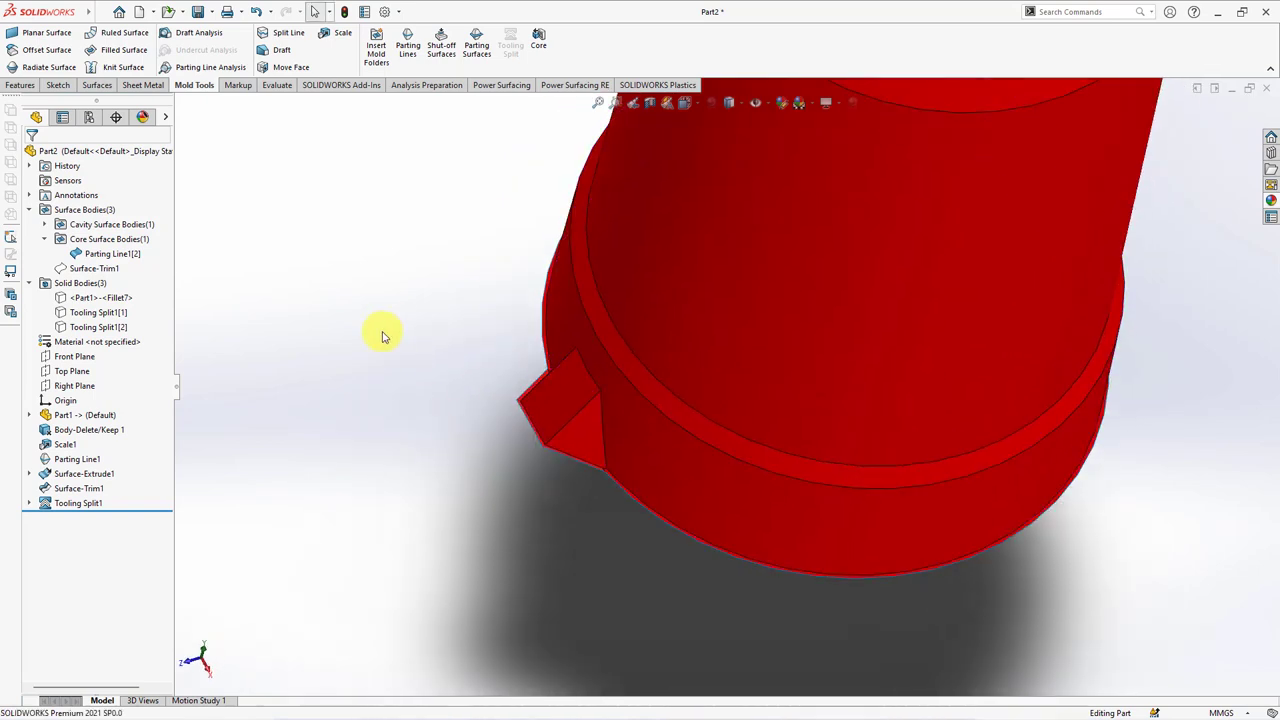
left_click(98, 86)
Create Ruled Surface1 normal to the surface, 20 mm long, on the three small-tab edges.
left_click(300, 68)
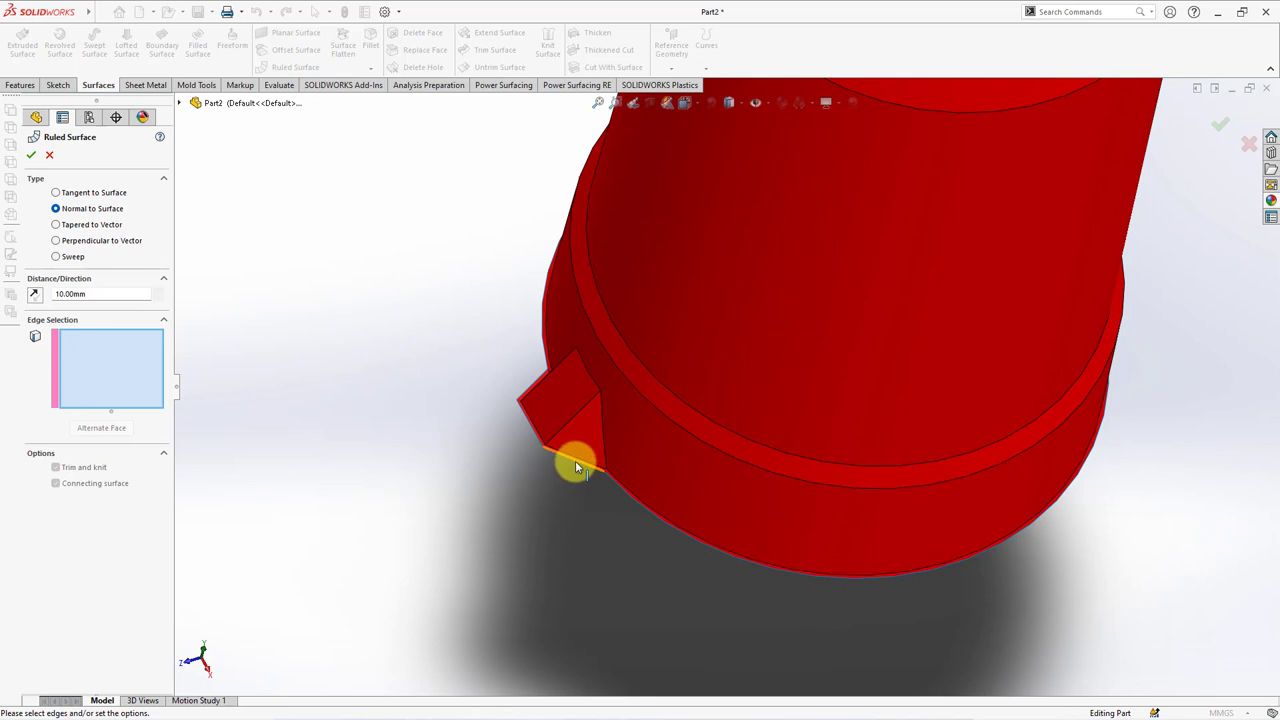
left_click(575, 460)
left_click(530, 424)
middle_click_drag(530, 424, 523, 371)
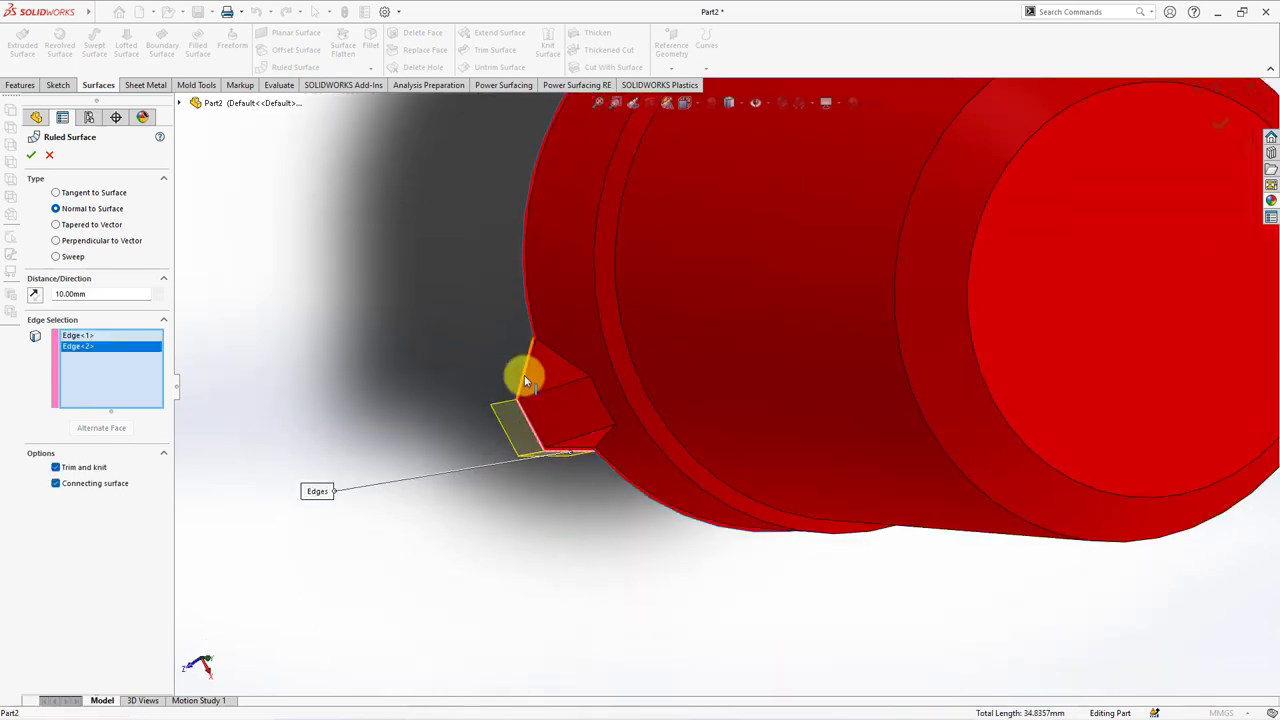
left_click(523, 371)
left_click(159, 290)
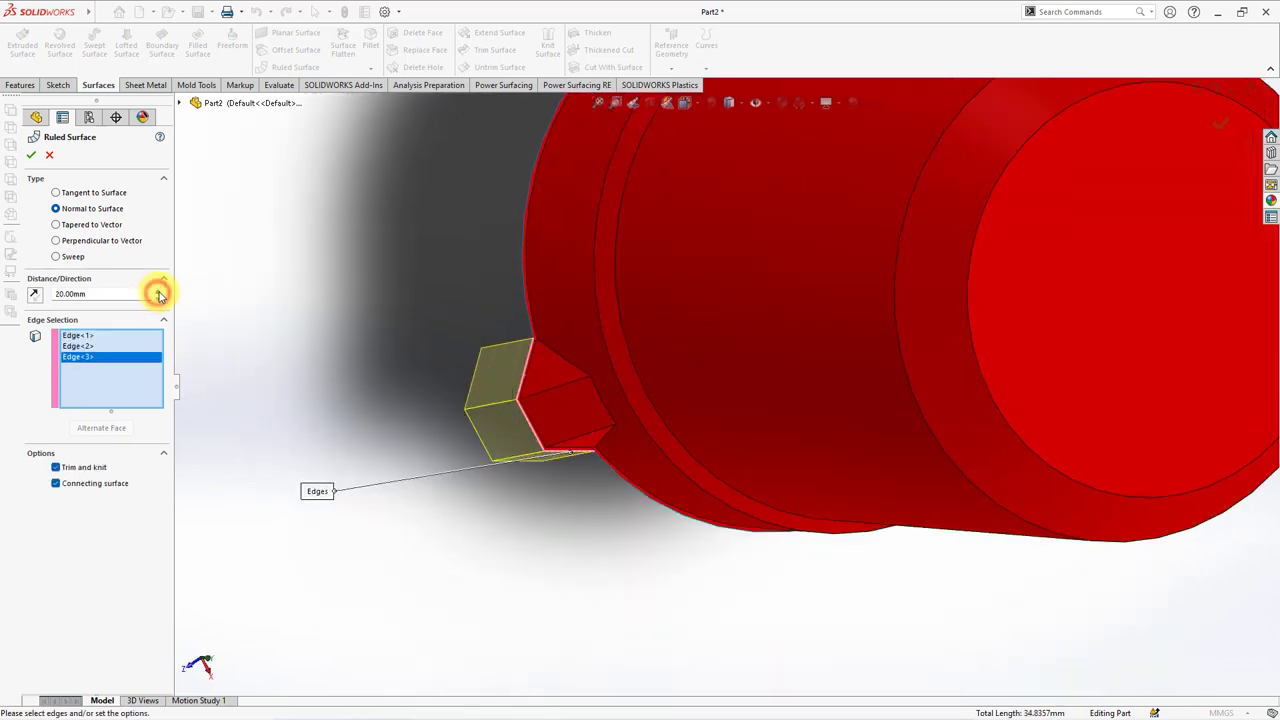
left_click(31, 155)
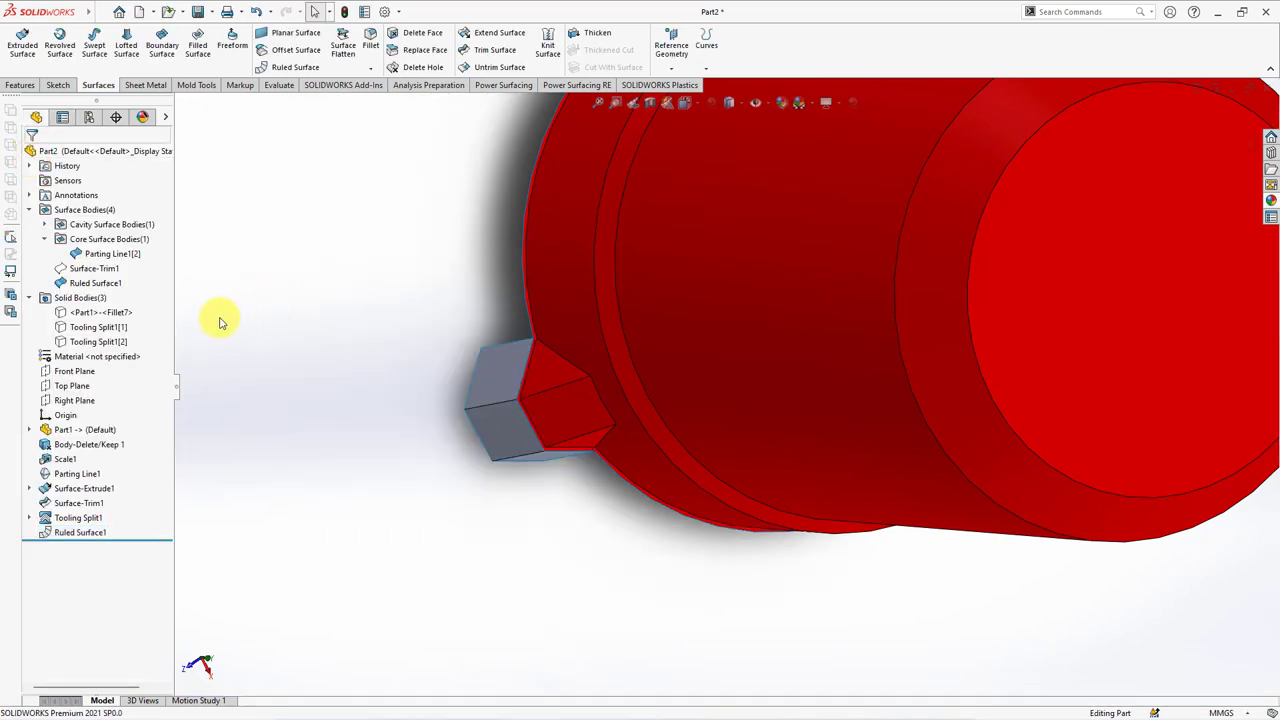
Hide the Parting Line1[2] core surface and show the Tooling Split1[1] block, zooming to its boss.
left_click(117, 257)
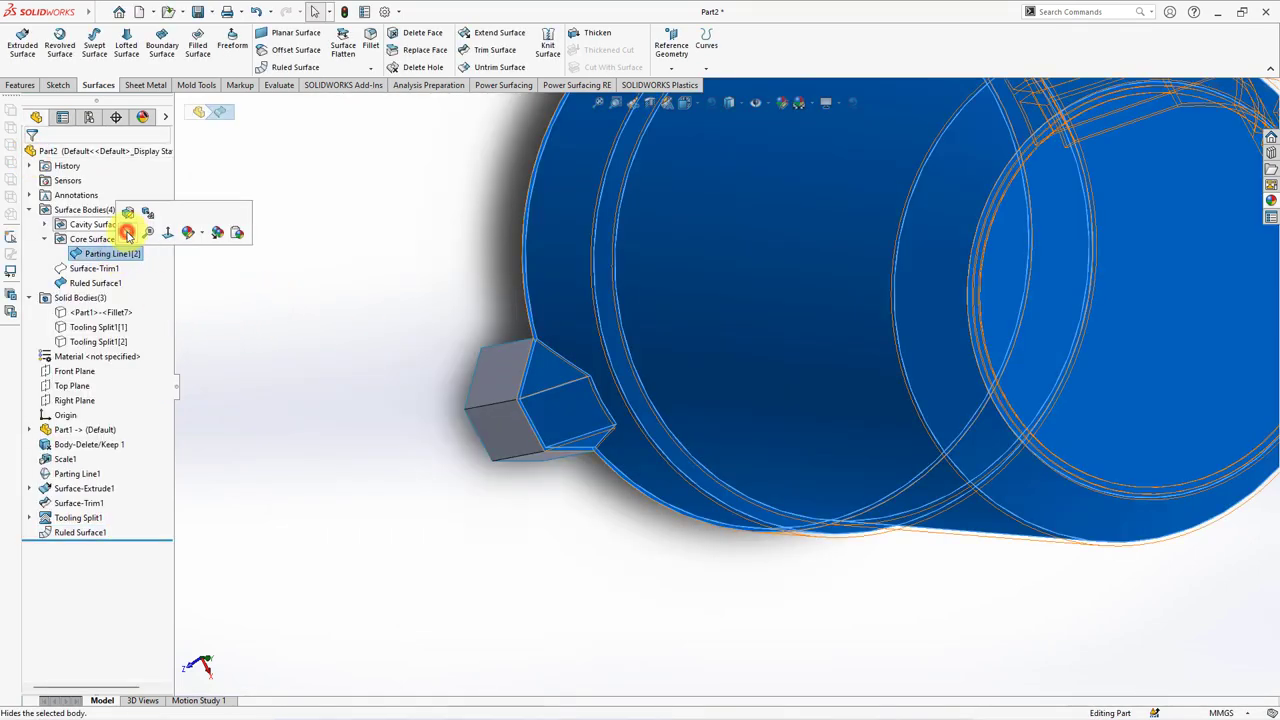
left_click(128, 226)
left_click(110, 328)
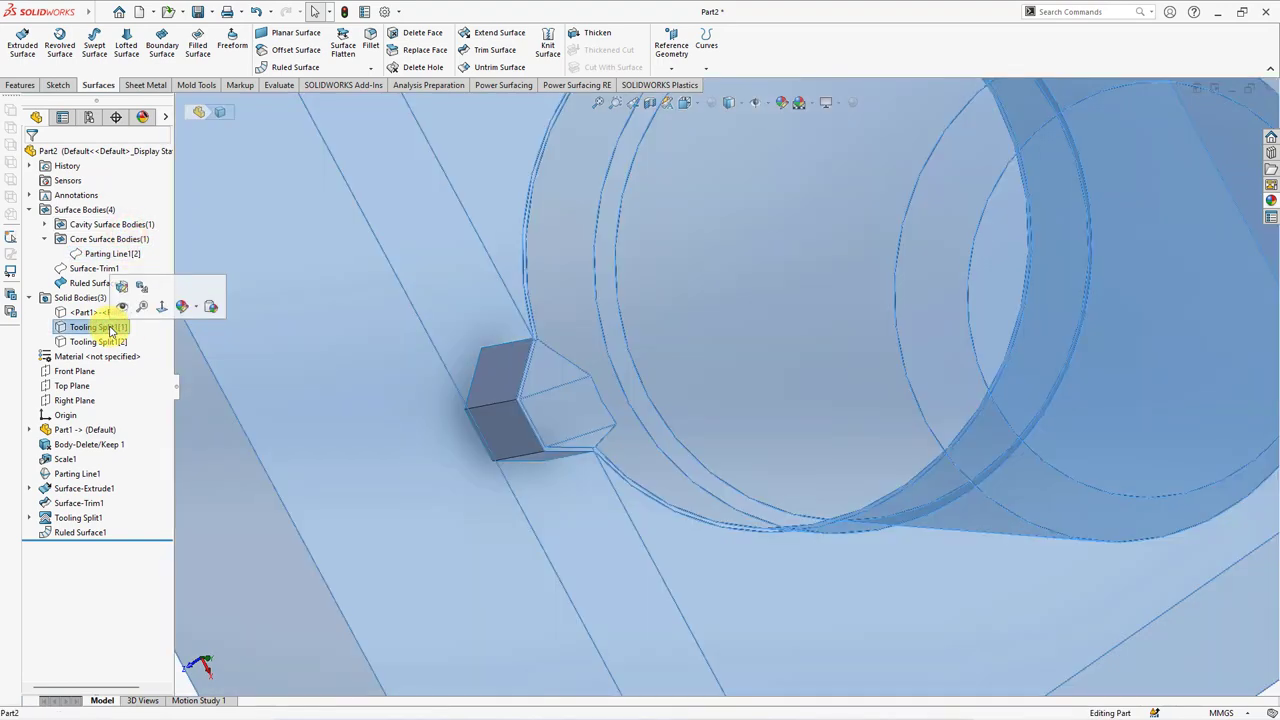
left_click(130, 301)
scroll(443, 300, "up", 5)
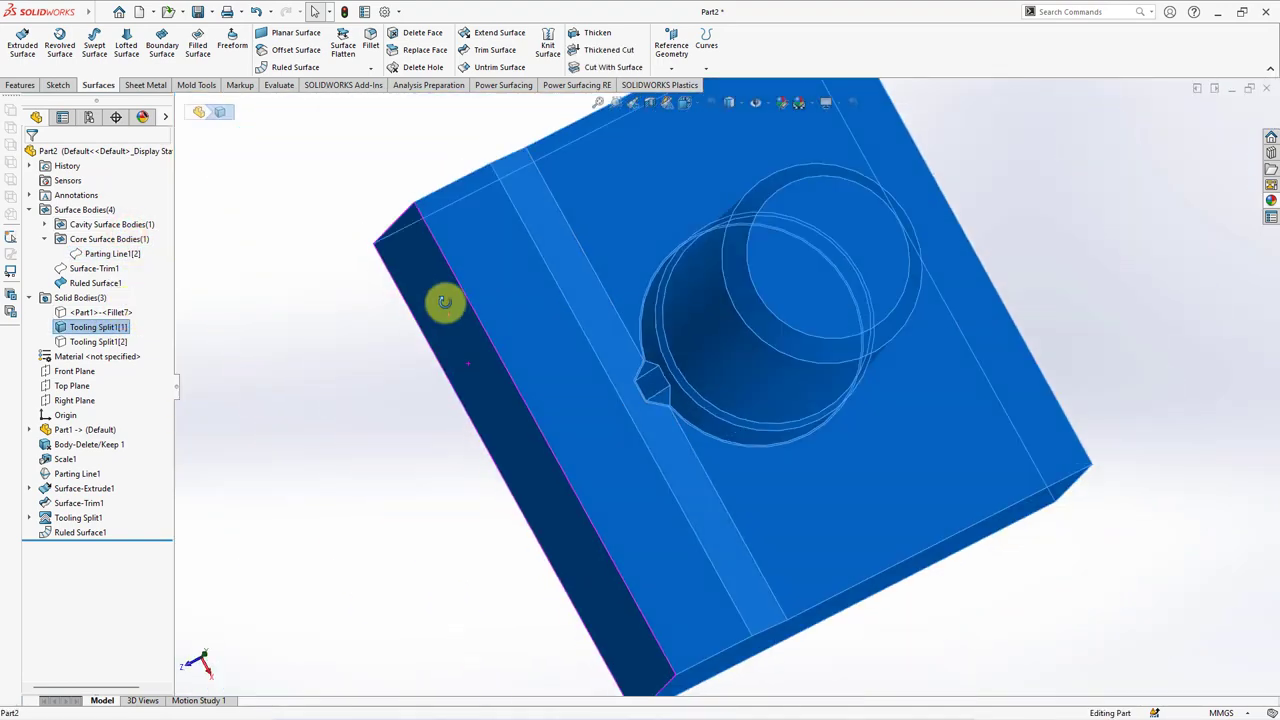
middle_click_drag(443, 300, 414, 406)
scroll(651, 371, "down", 3)
scroll(768, 453, "down", 3)
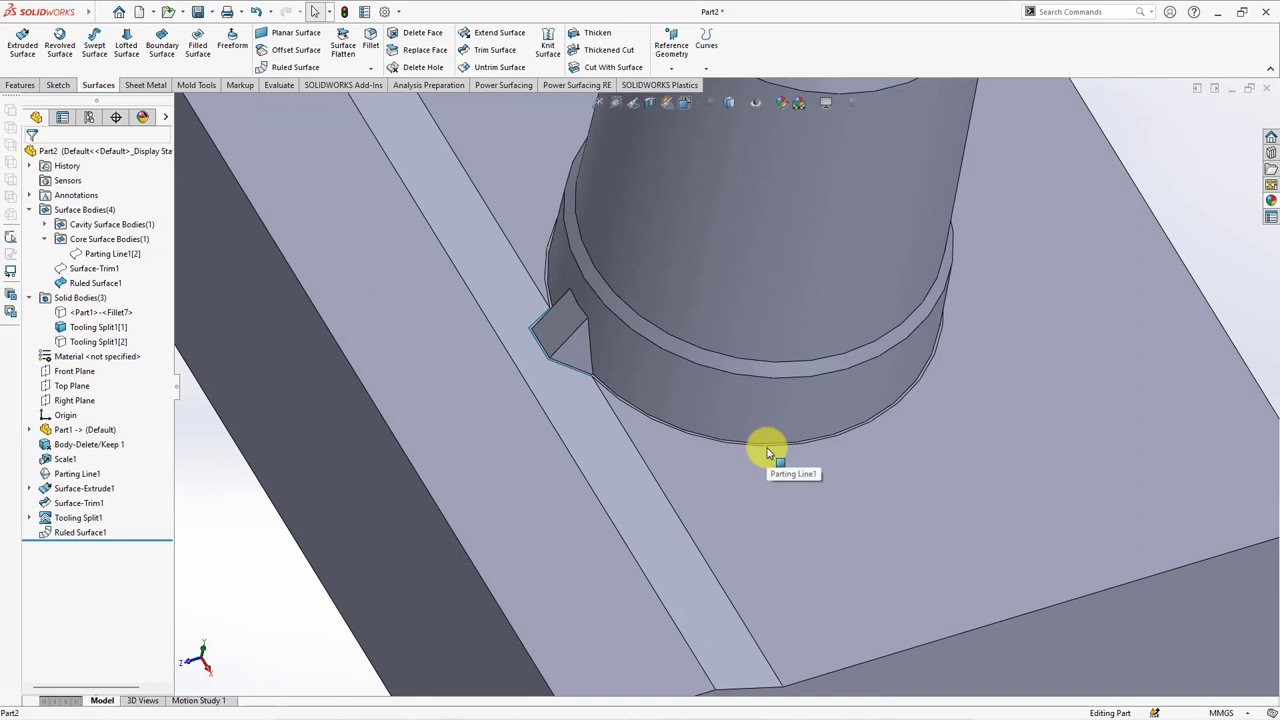
left_click(19, 87)
Start a Split with the two tab faces and Ruled Surface1 as trim tools.
left_click(674, 45)
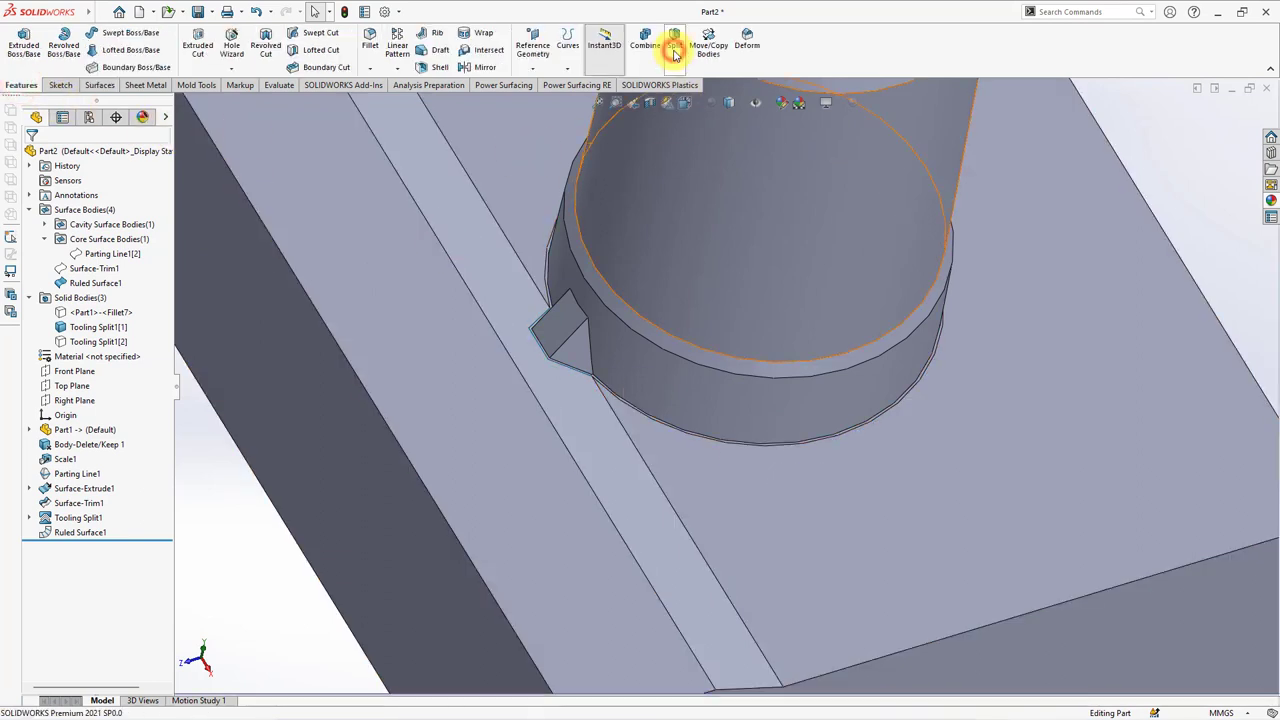
left_click(884, 530)
scroll(614, 396, "down", 5)
scroll(575, 375, "up", 1)
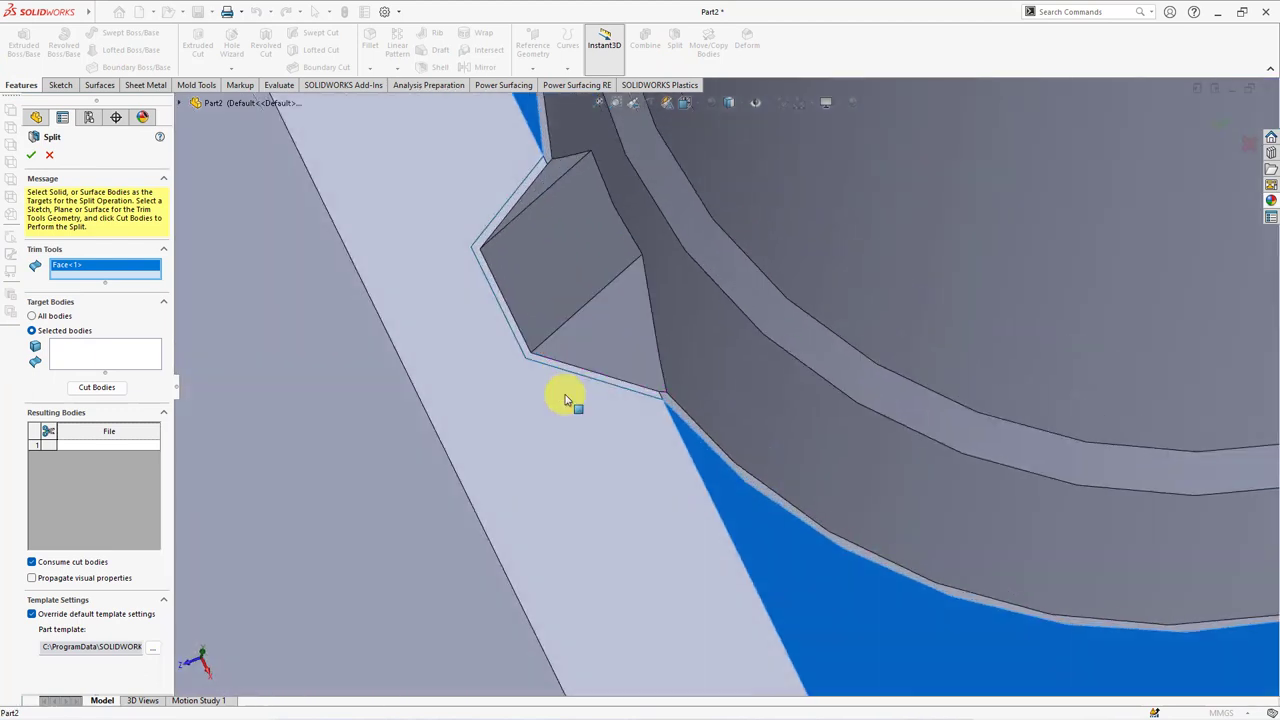
left_click(558, 370)
scroll(558, 370, "up", 3)
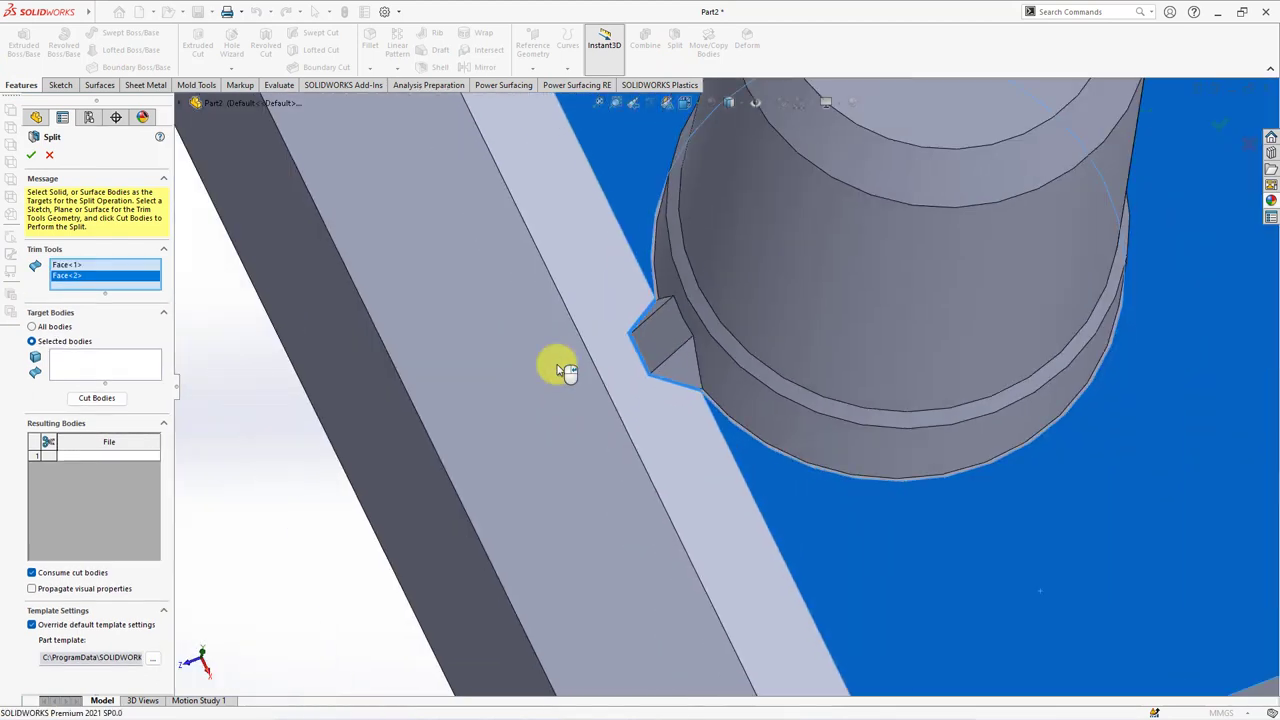
left_click(181, 104)
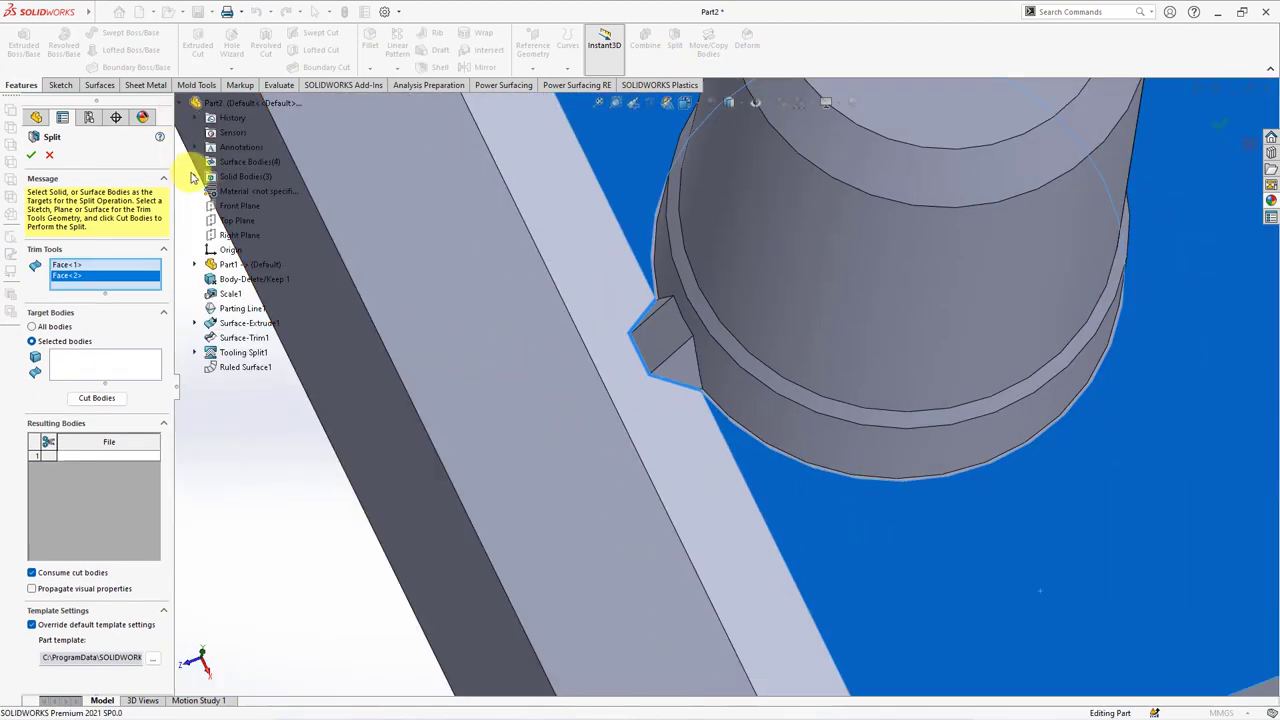
left_click(195, 160)
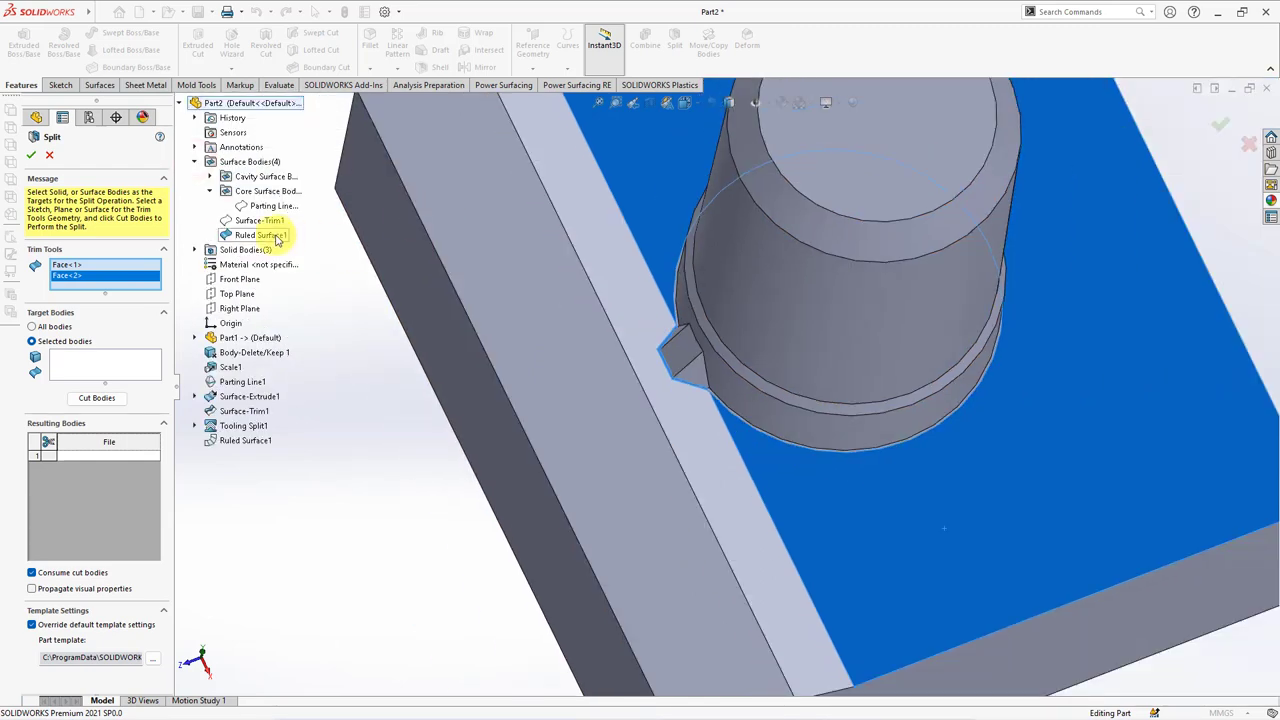
left_click(260, 234)
Target the Tooling Split1[1] block, cut it into bodies, and keep body 4.
left_click(102, 378)
left_click(695, 600)
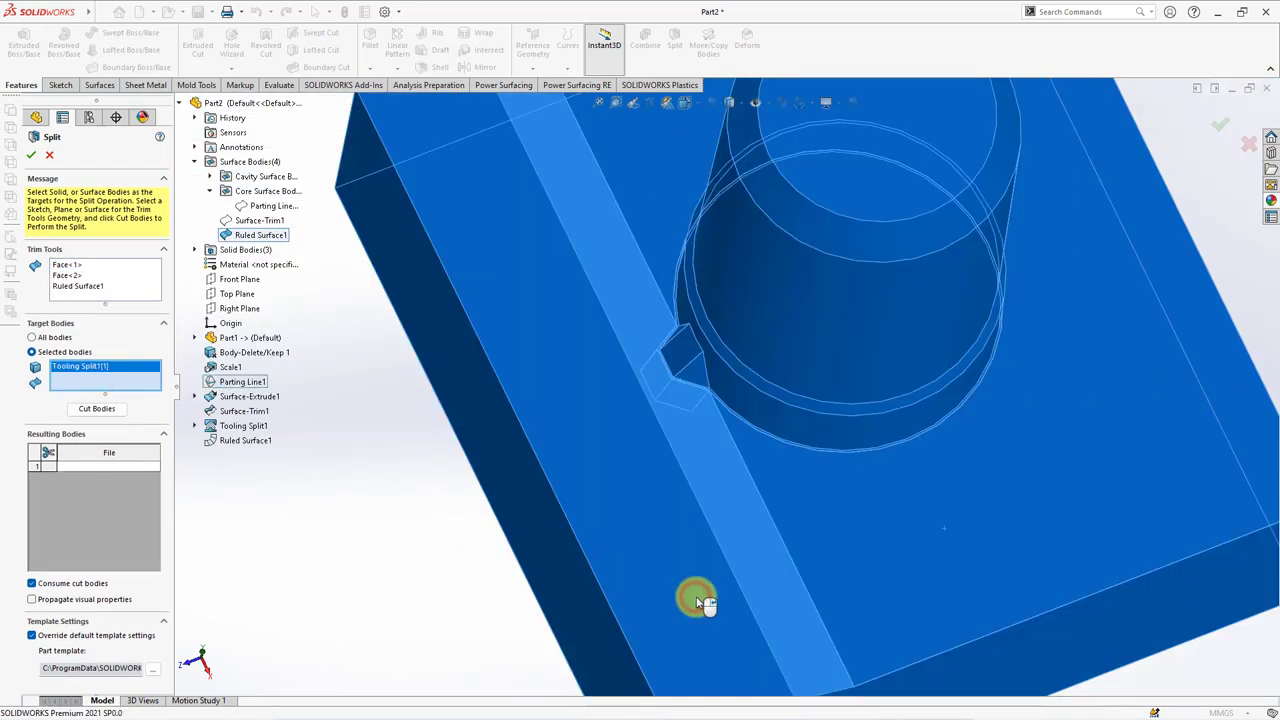
left_click(80, 410)
scroll(405, 510, "up", 3)
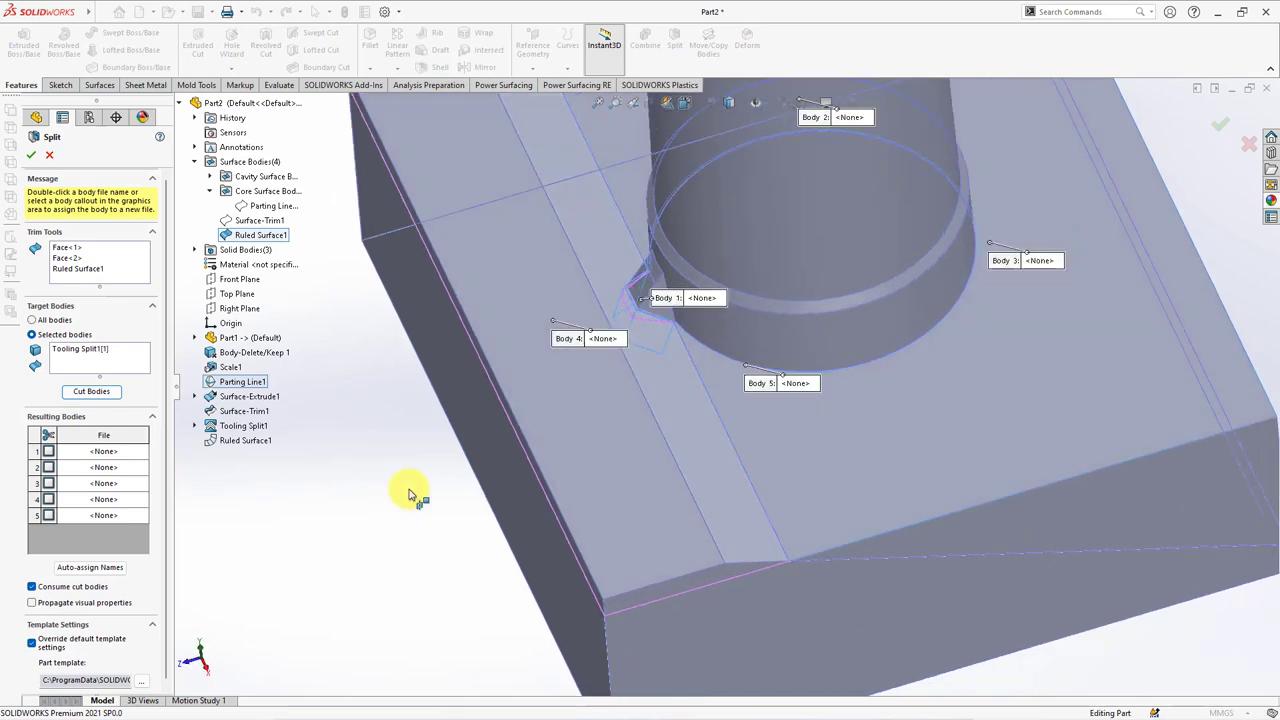
scroll(634, 510, "down", 3)
left_click(634, 510)
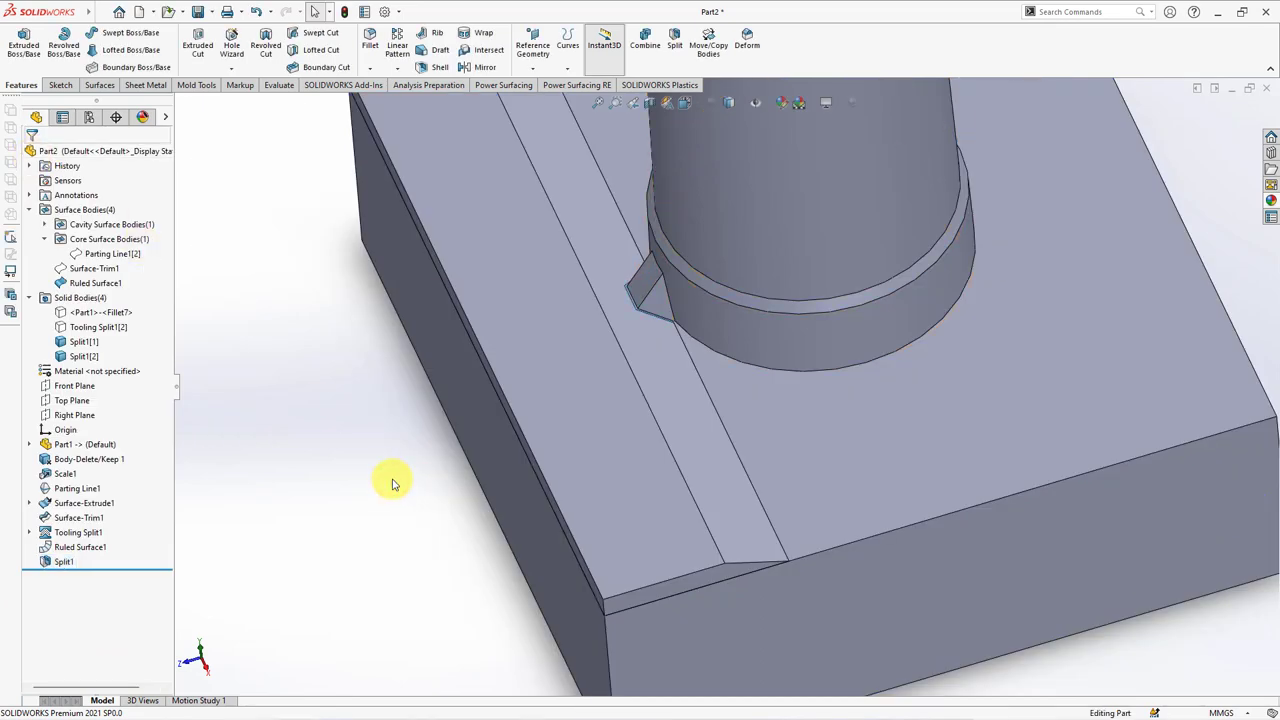
Hide Ruled Surface1 and show the Split1[2] strip and Tooling Split1[2] block.
scroll(392, 484, "up", 2)
scroll(390, 475, "up", 1)
left_click(91, 284)
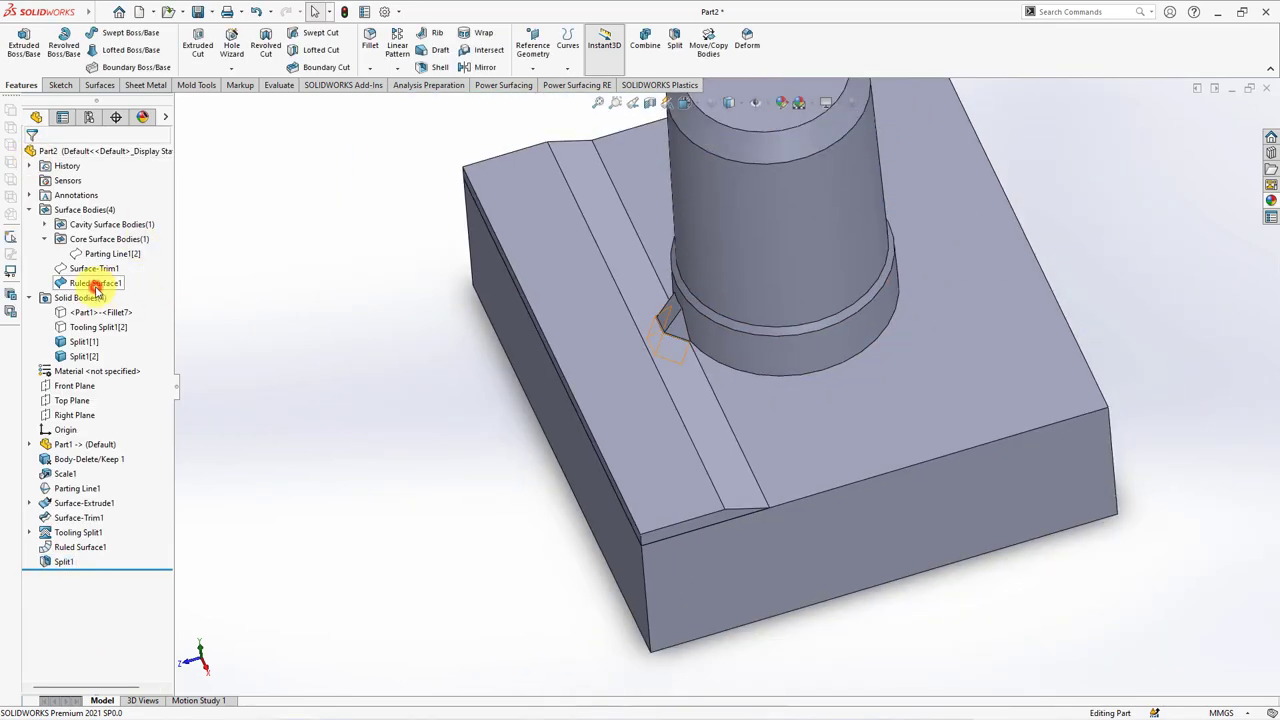
left_click(130, 262)
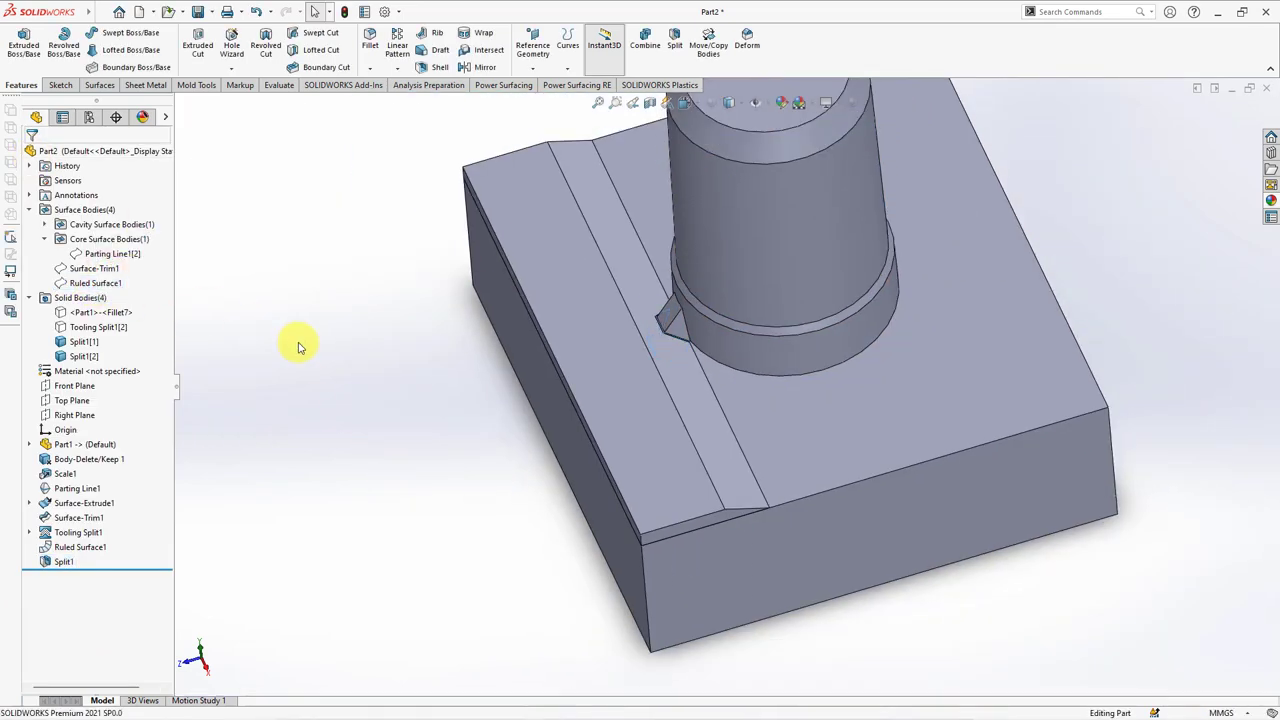
left_click(84, 356)
left_click(109, 333)
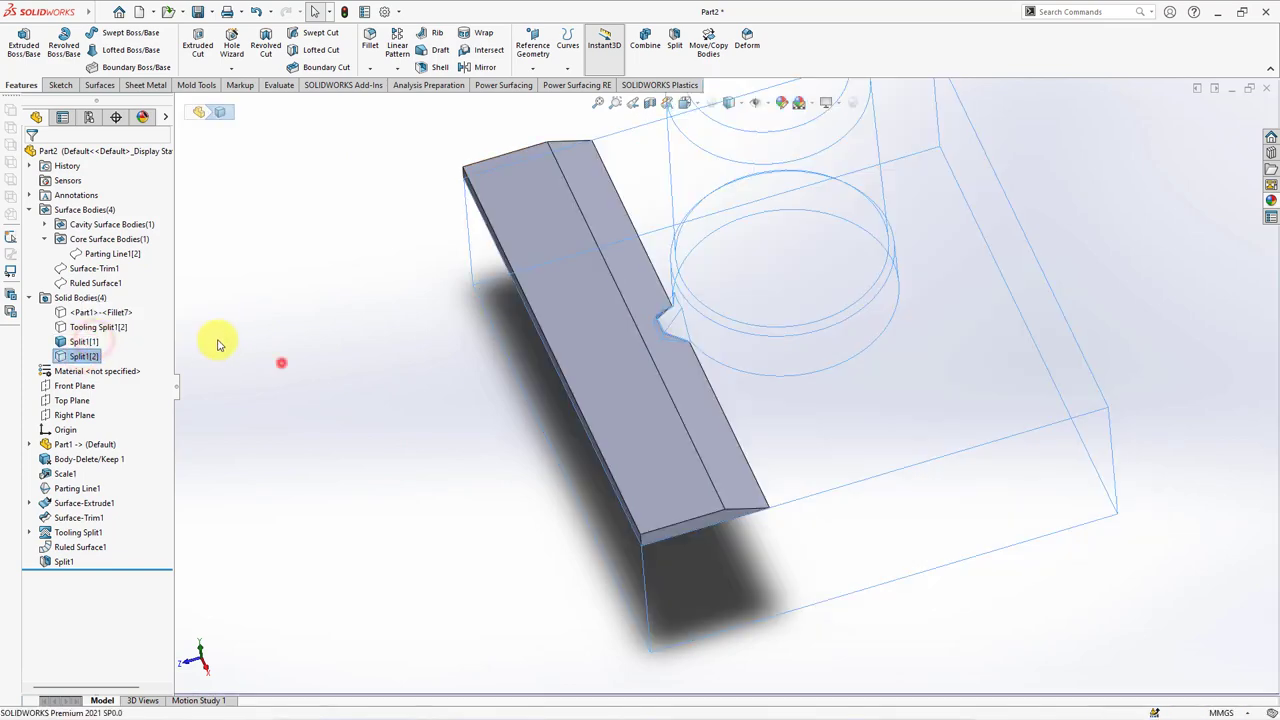
left_click(98, 327)
left_click(124, 301)
mouse_move(320, 351)
middle_mouse_down()
mouse_move(412, 362)
mouse_move(413, 229)
middle_mouse_up()
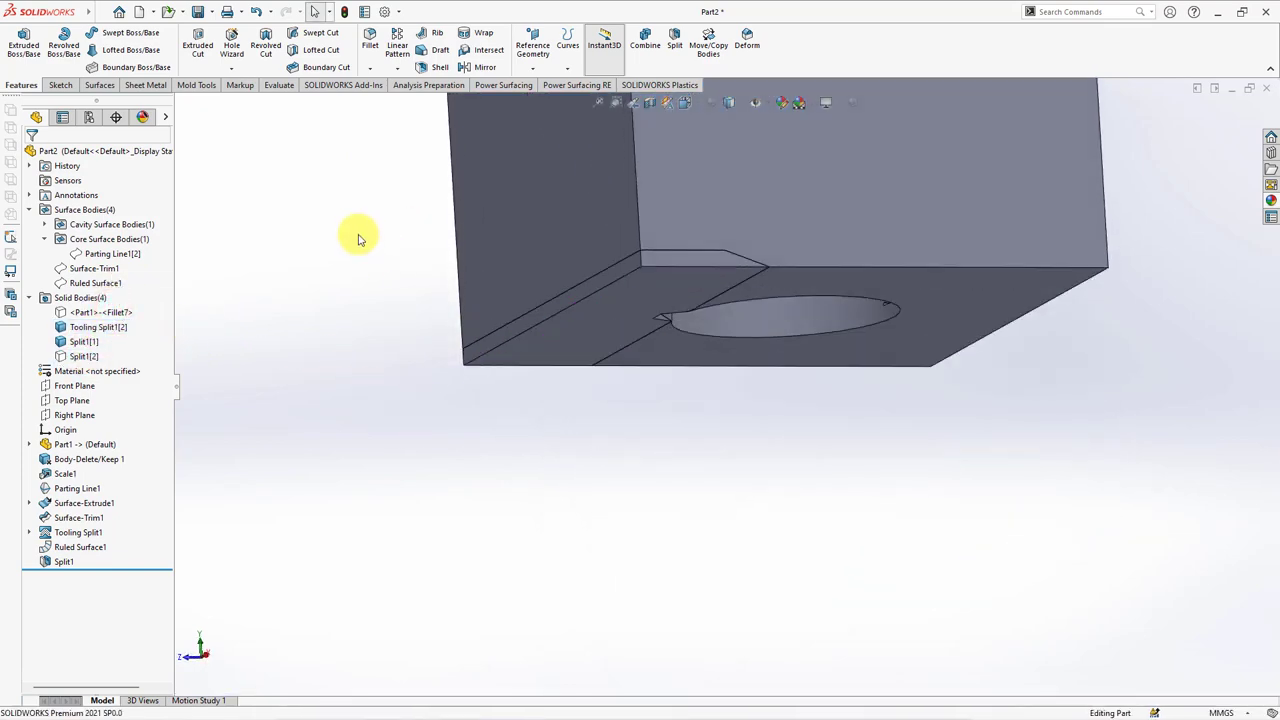
Combine Tooling Split1[2] and Split1[1] with Add into Combine1.
left_click(646, 45)
left_click(563, 242)
left_click(600, 290)
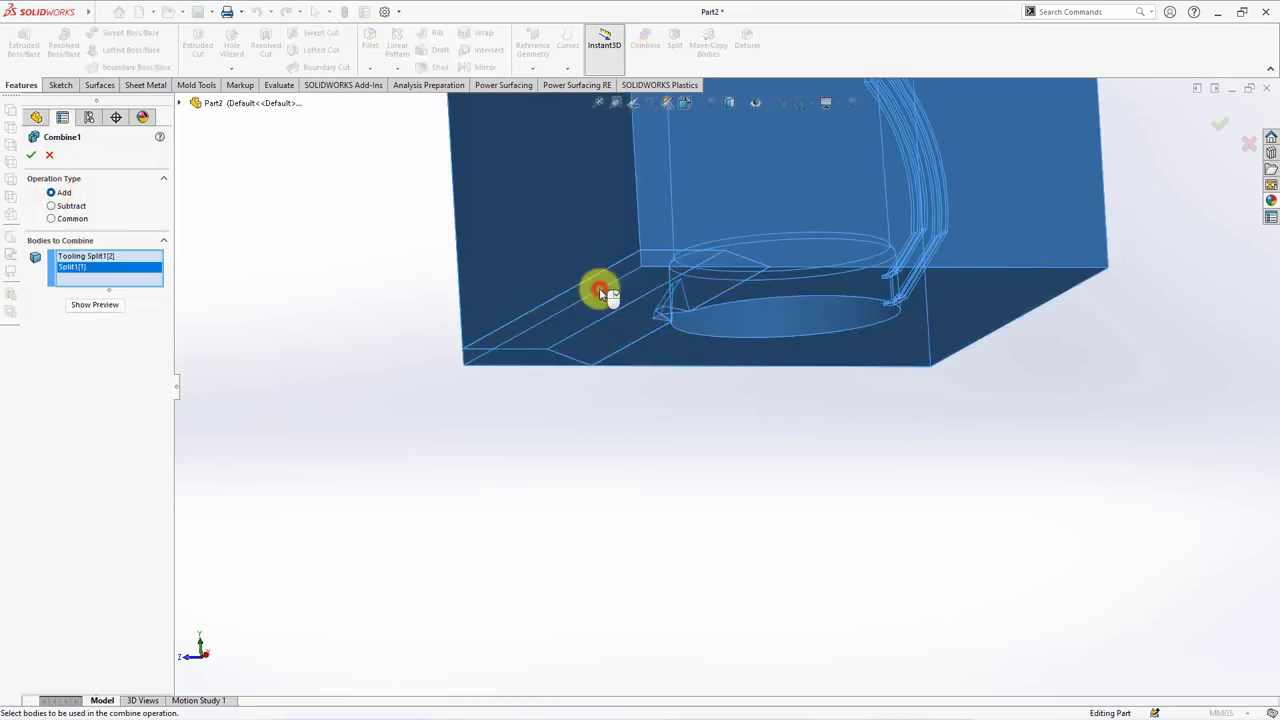
left_click(95, 305)
left_click(30, 155)
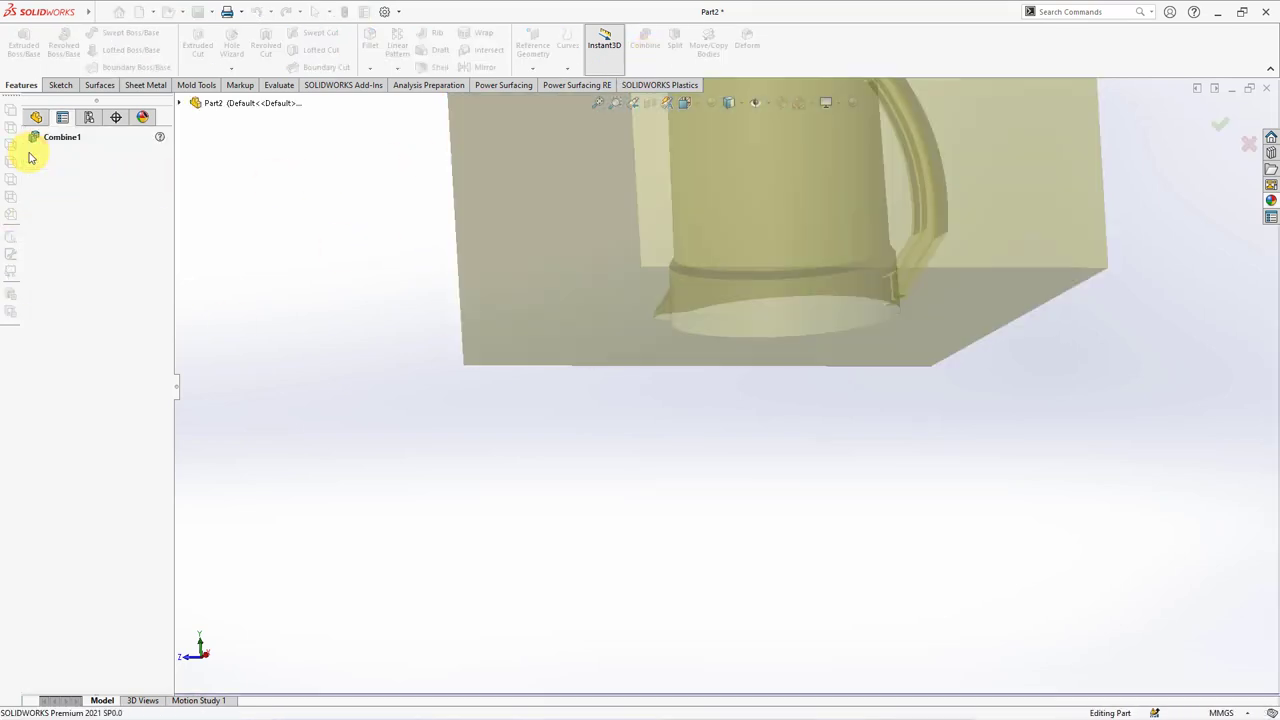
Inspect the Combine1 body from other sides and select the block's top face.
middle_click_drag(287, 327, 314, 329)
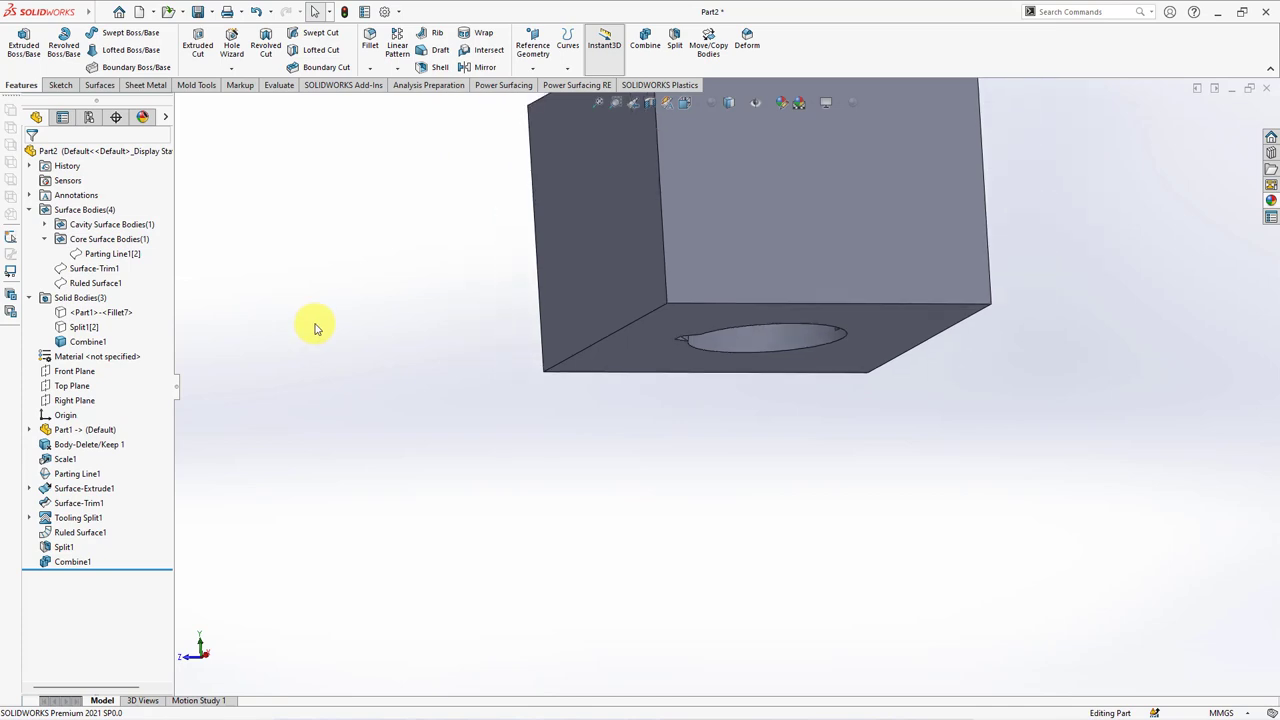
left_click(87, 342)
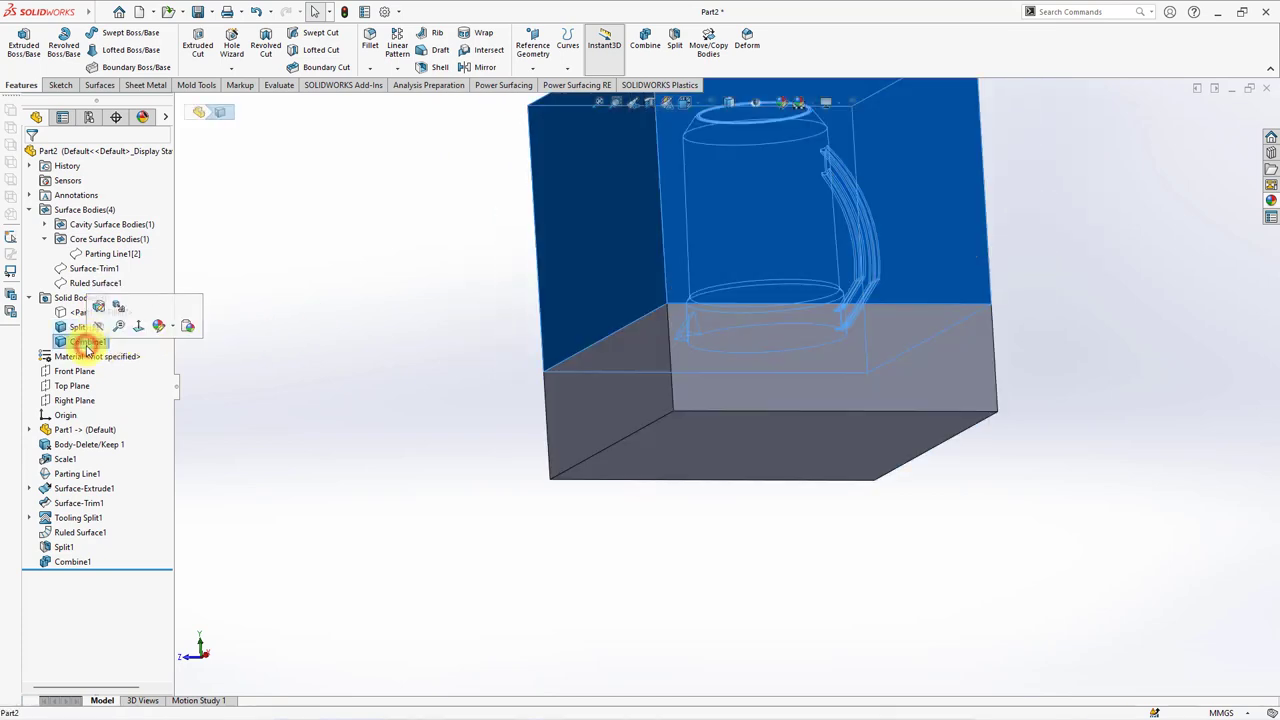
left_click(357, 372)
middle_click_drag(471, 343, 491, 460)
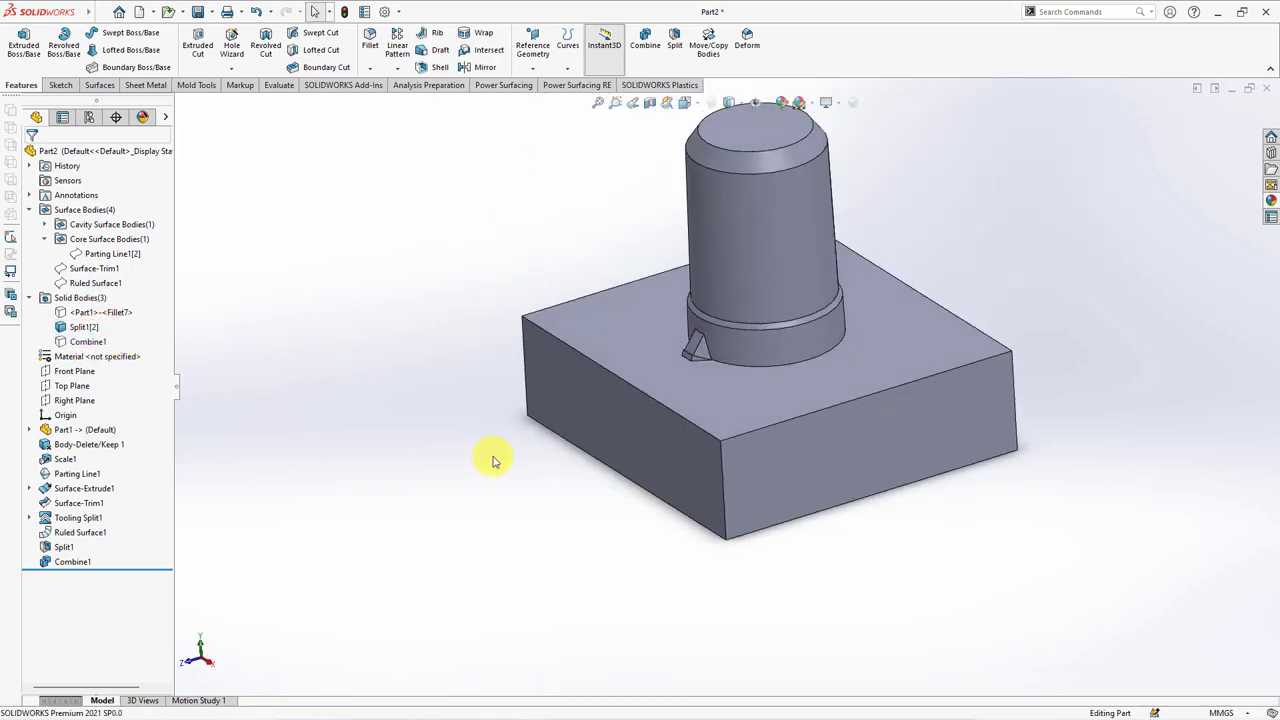
left_click(763, 391)
Start a new sketch on the block's top face.
left_click(824, 337)
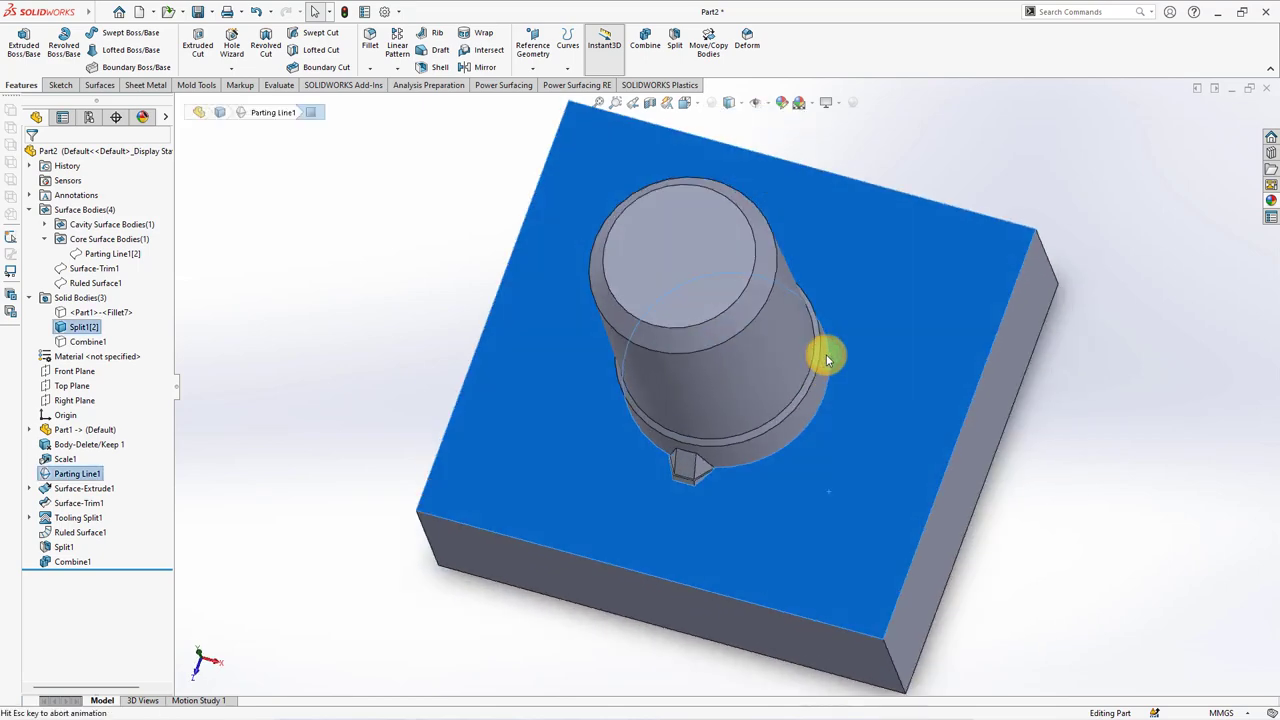
left_click(362, 270)
left_click(226, 46)
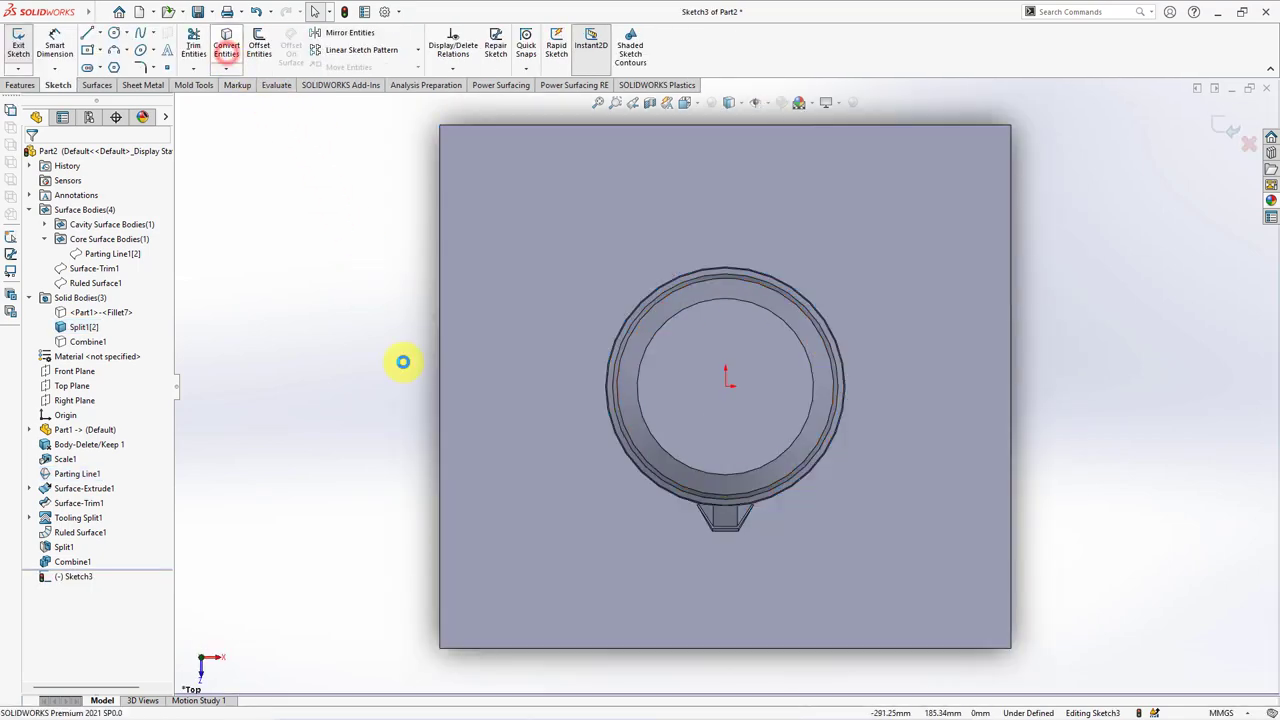
mouse_move(667, 551)
middle_mouse_down()
mouse_move(726, 491)
mouse_move(762, 487)
mouse_move(766, 546)
middle_mouse_up()
scroll(686, 535, "down", 5)
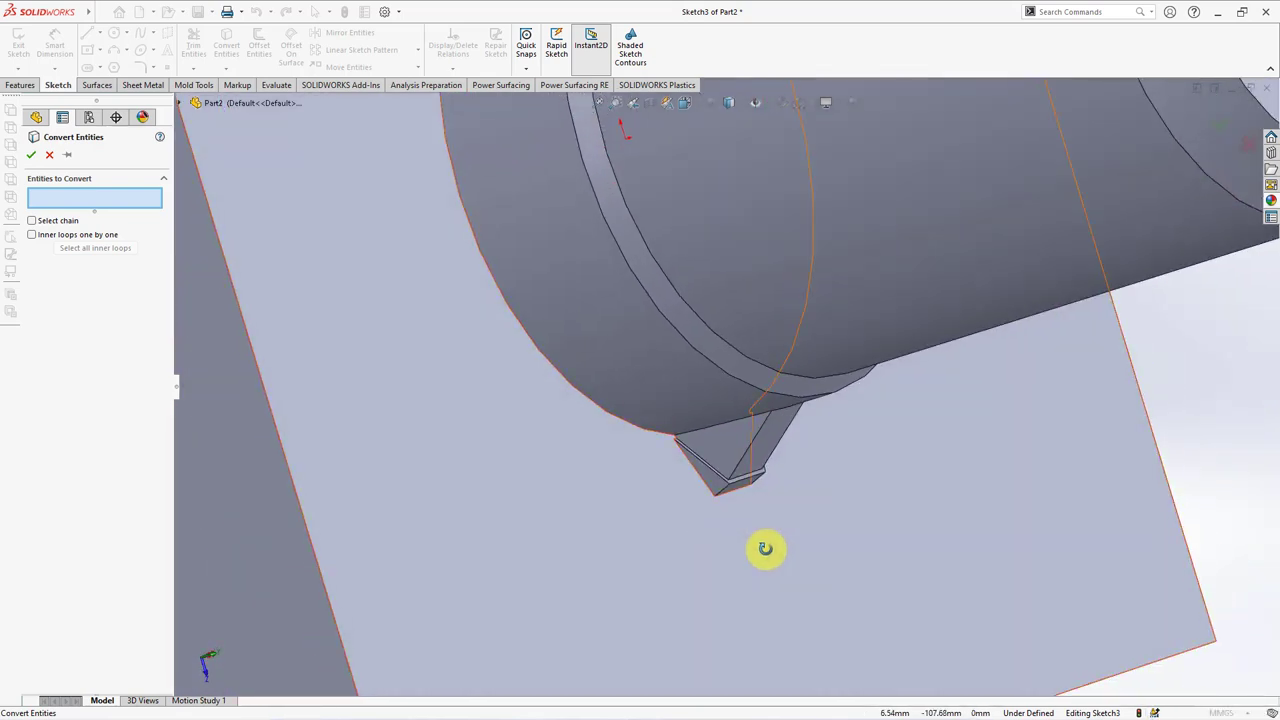
key("Escape")
Convert the cylinder base edge and three tab edges into sketch lines.
left_click(61, 86)
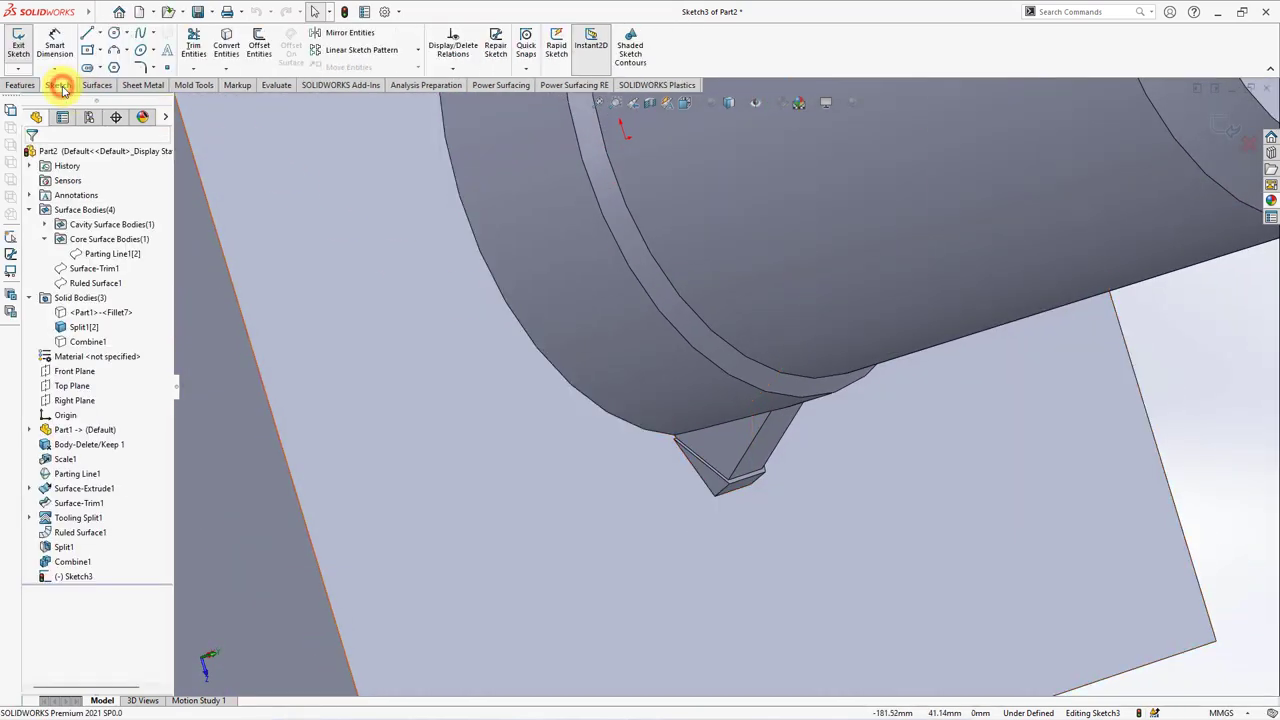
left_click(225, 47)
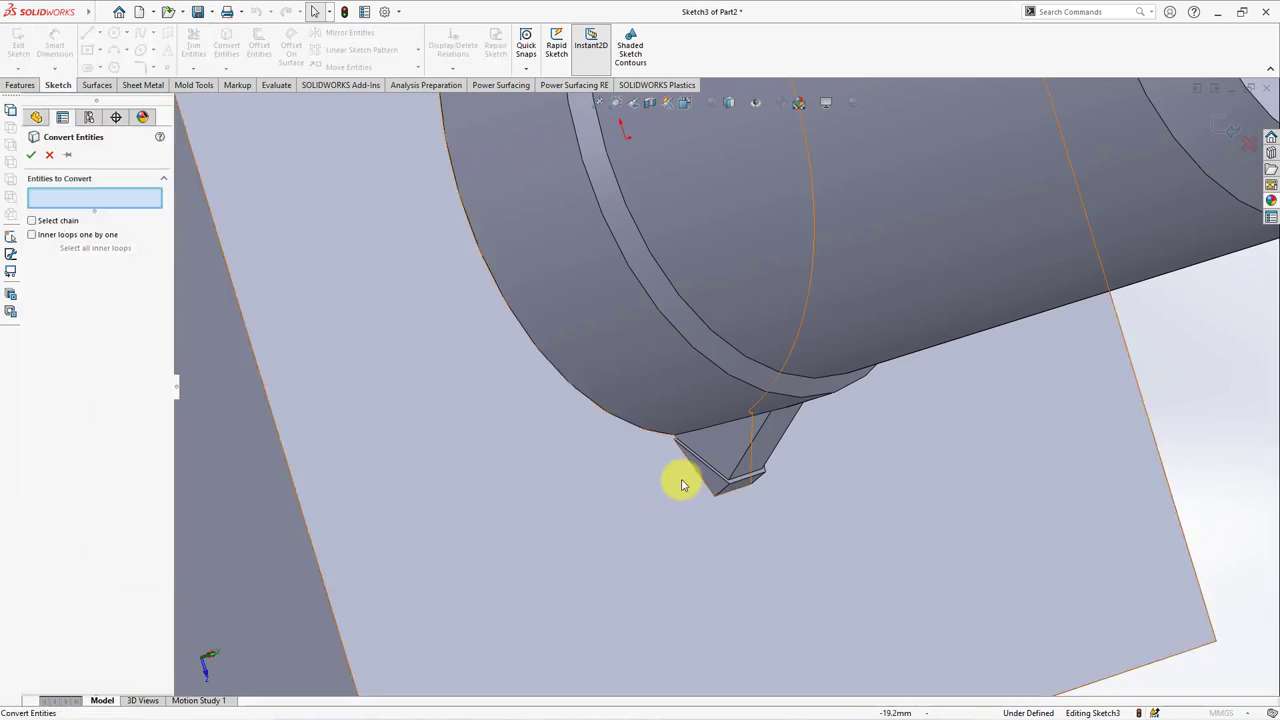
left_click(654, 434)
left_click(643, 432)
left_click(636, 429)
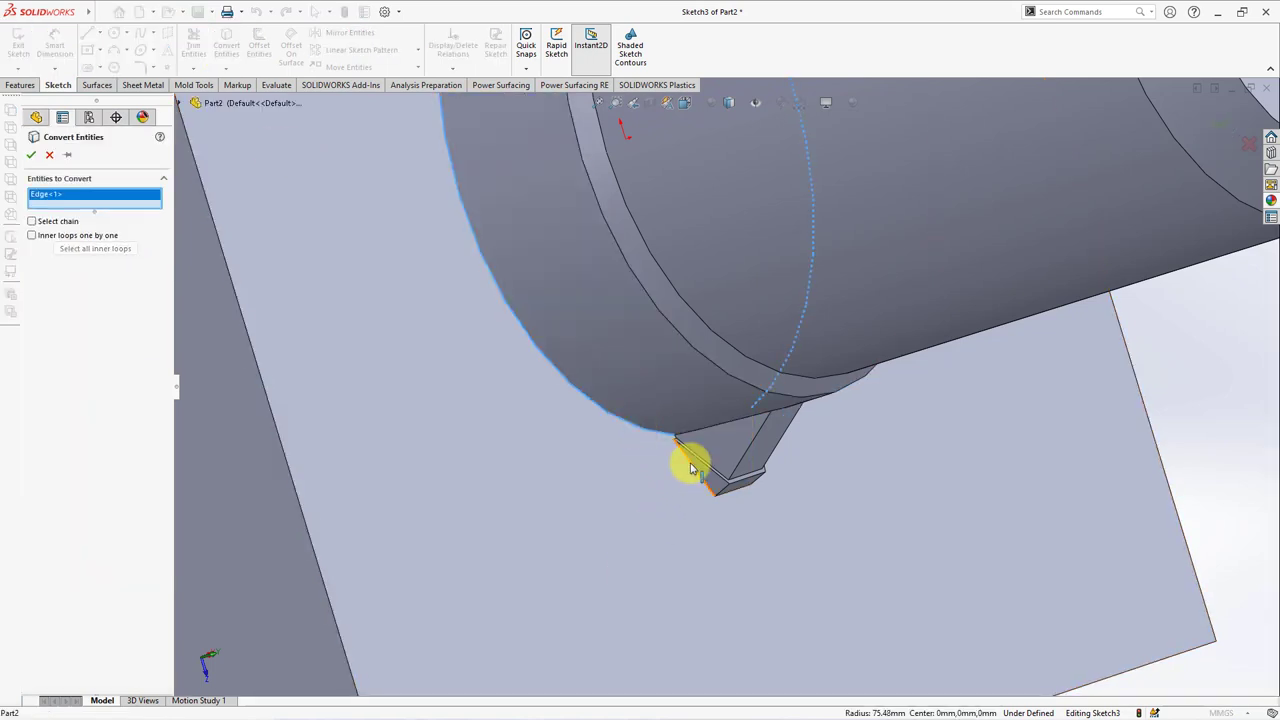
left_click(729, 491)
left_click(737, 491)
middle_click_drag(737, 491, 782, 487)
left_click(798, 462)
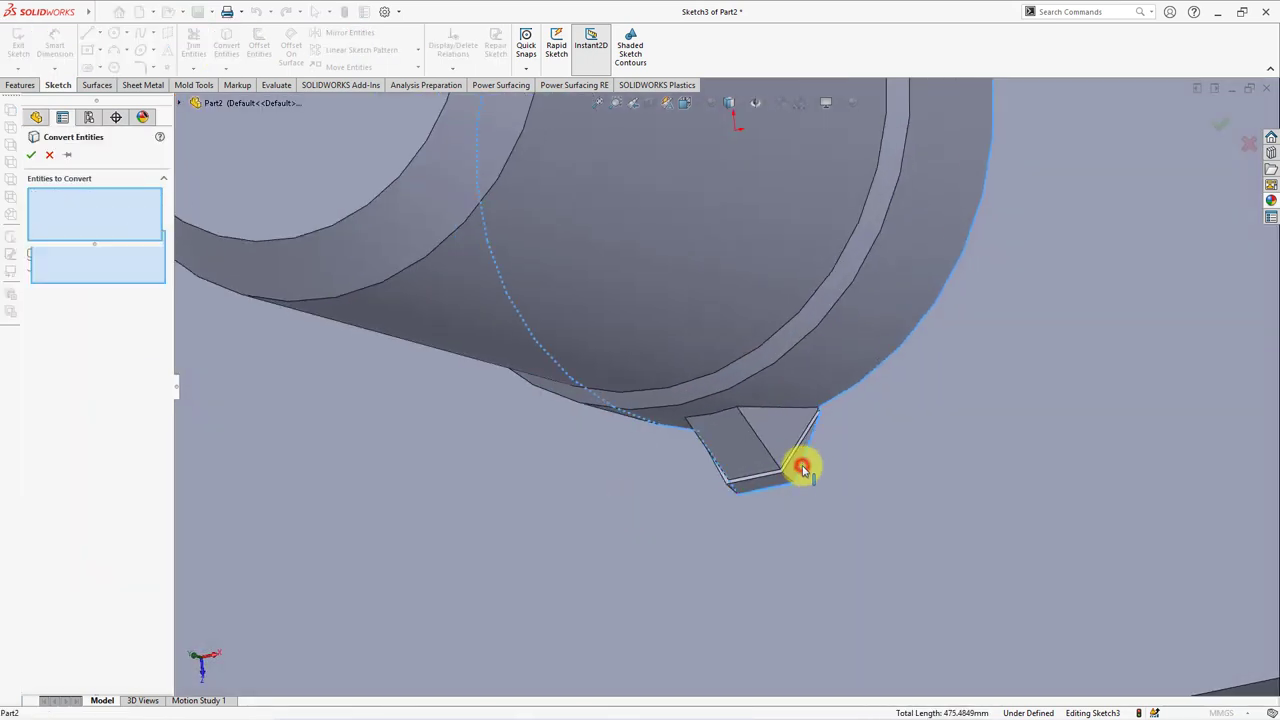
key("Return")
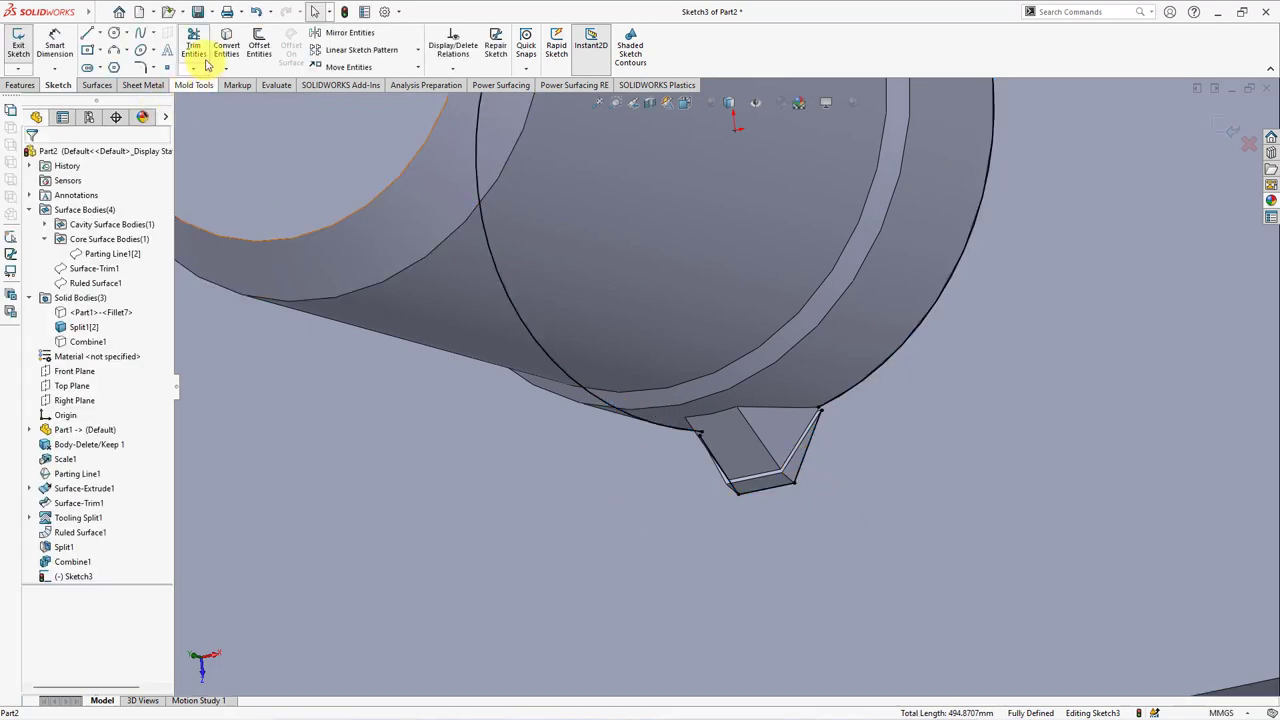
Trim the converted sketch lines using Corner mode.
left_click(195, 50)
left_click(65, 298)
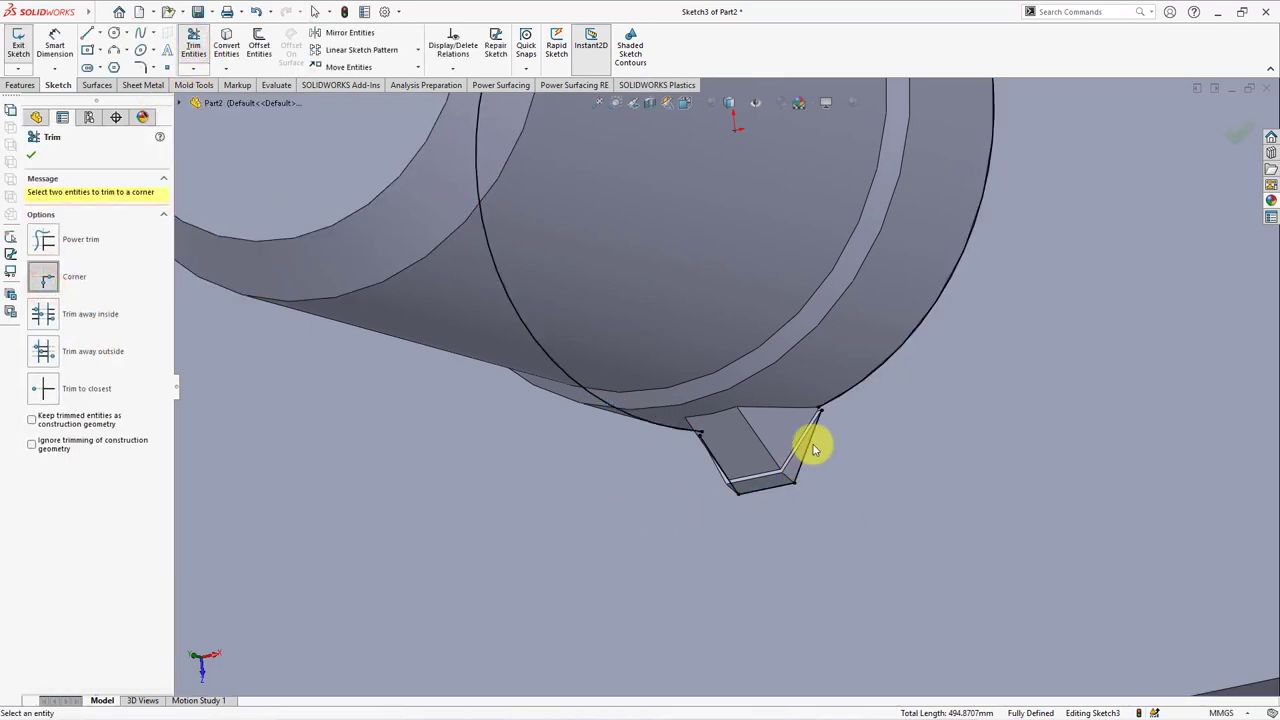
middle_click_drag(810, 450, 840, 394)
scroll(751, 357, "down", 3)
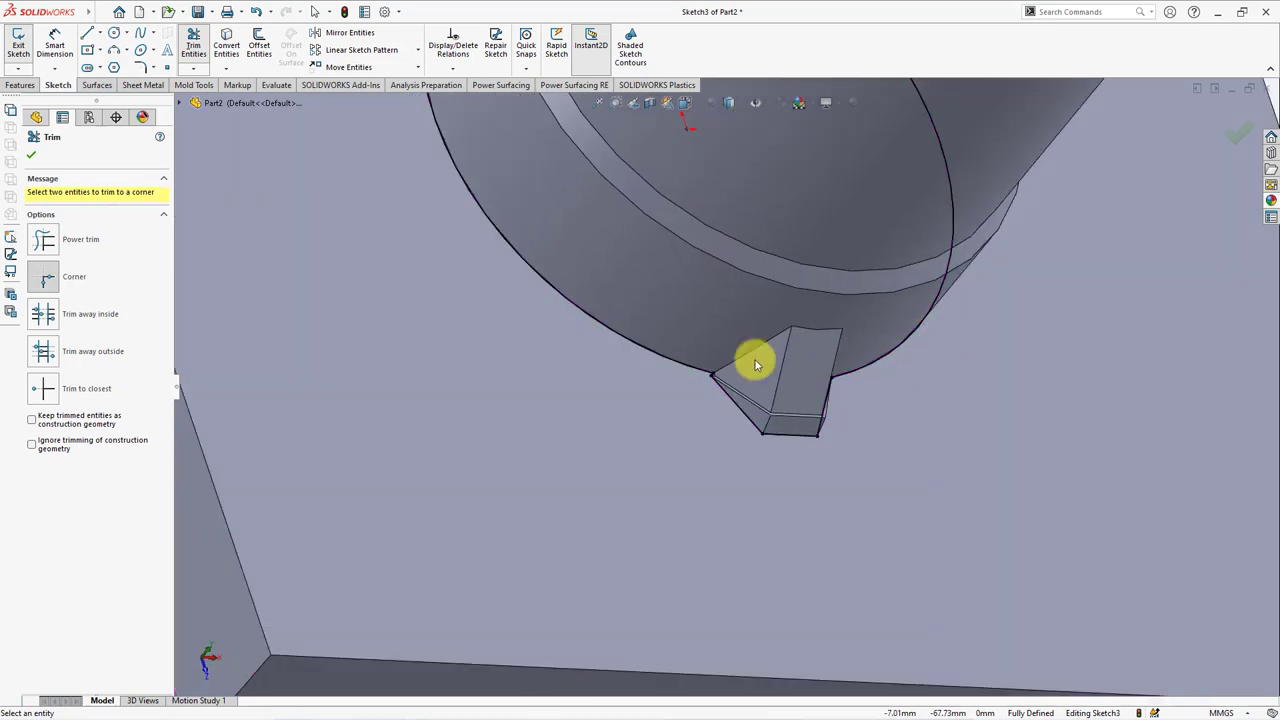
scroll(680, 405, "down", 3)
scroll(700, 420, "up", 1)
scroll(728, 434, "up", 5)
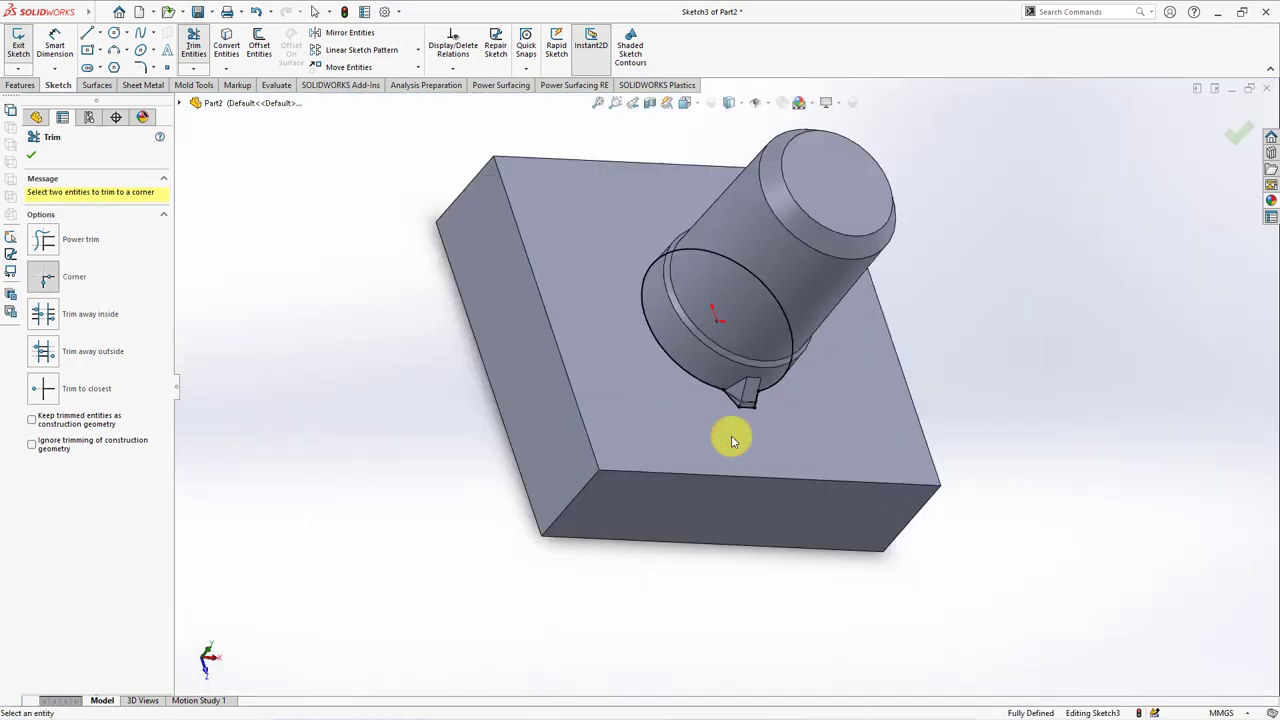
Extrude Sketch3 as a surface 35 mm downward with a 5° outward draft.
left_click(30, 160)
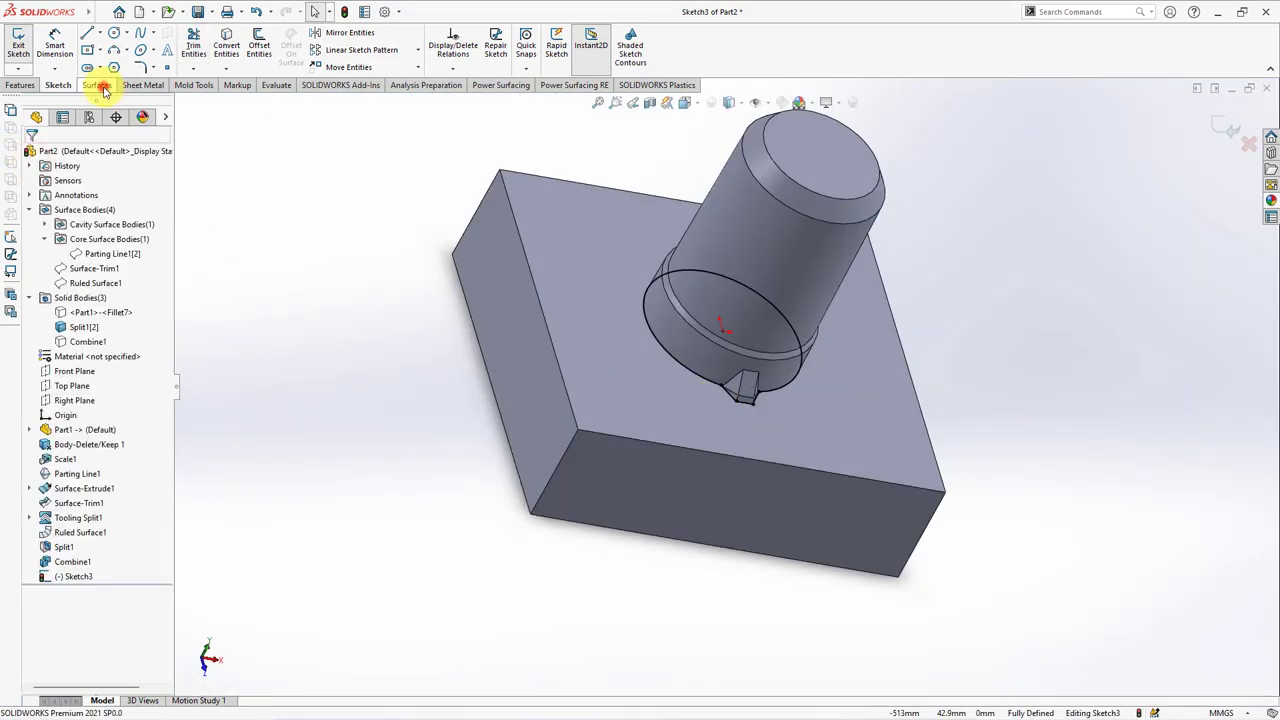
left_click(97, 85)
left_click(22, 48)
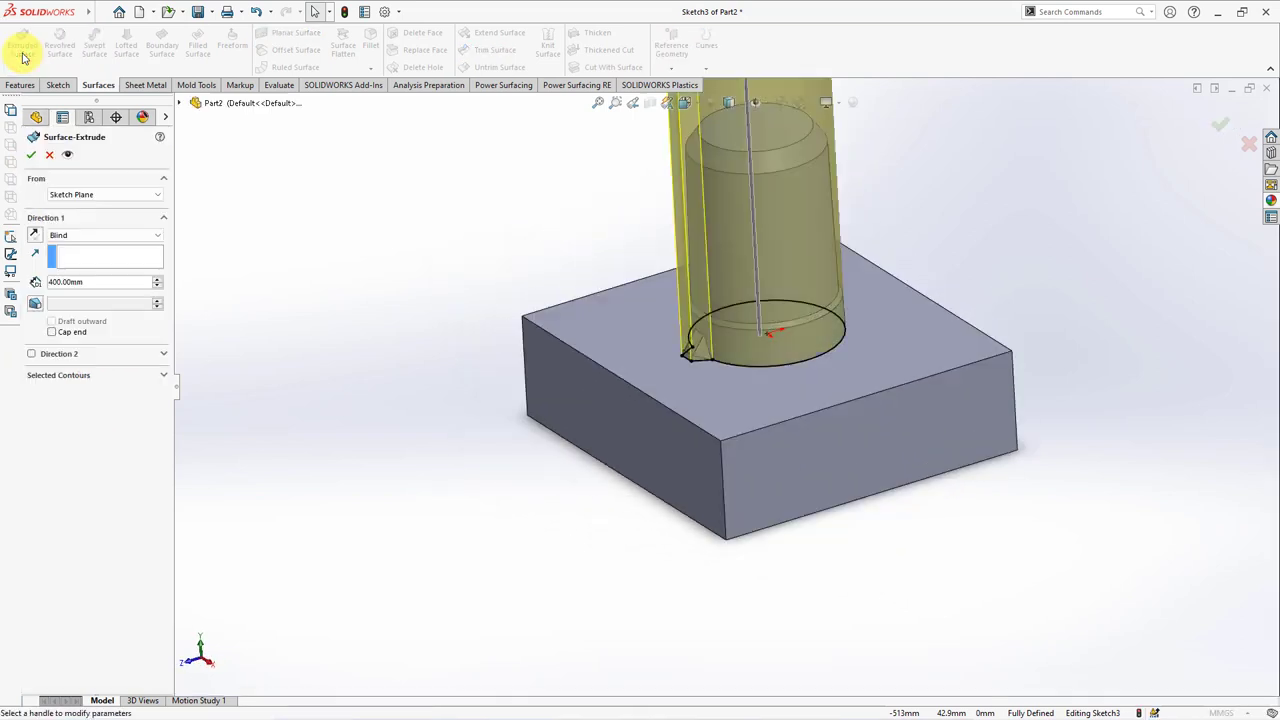
left_click(37, 237)
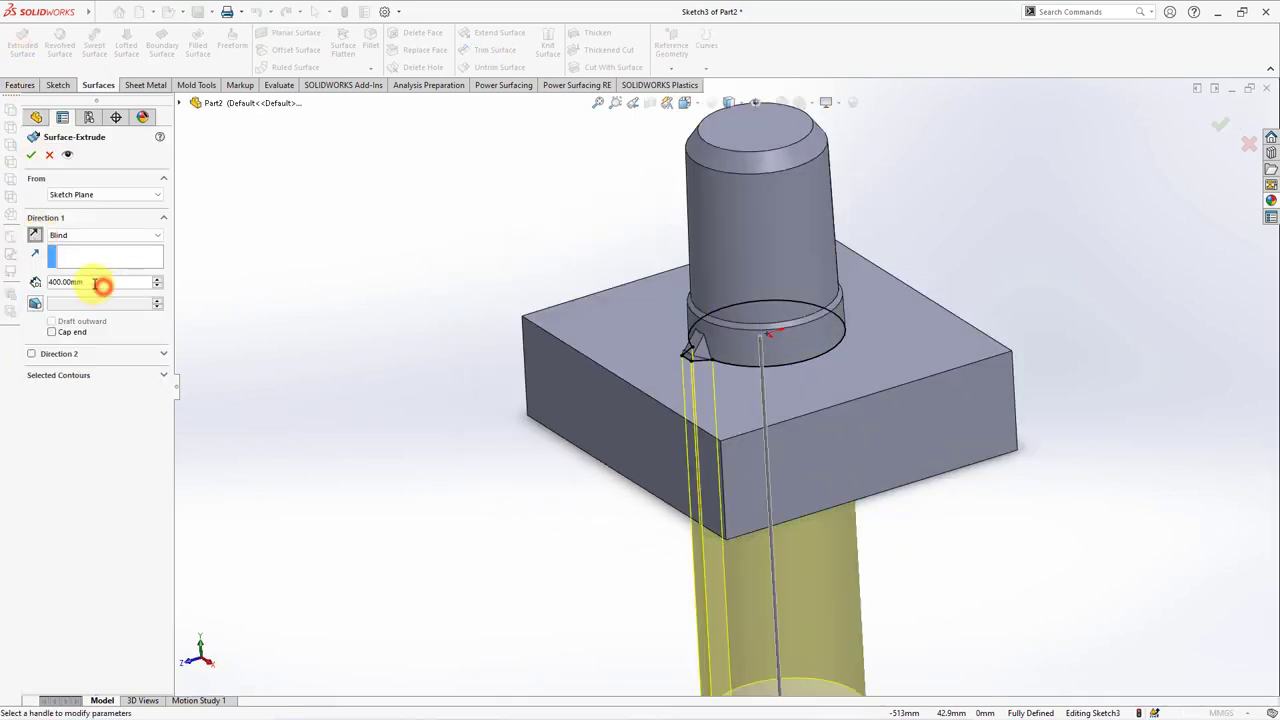
type("10")
key("Return")
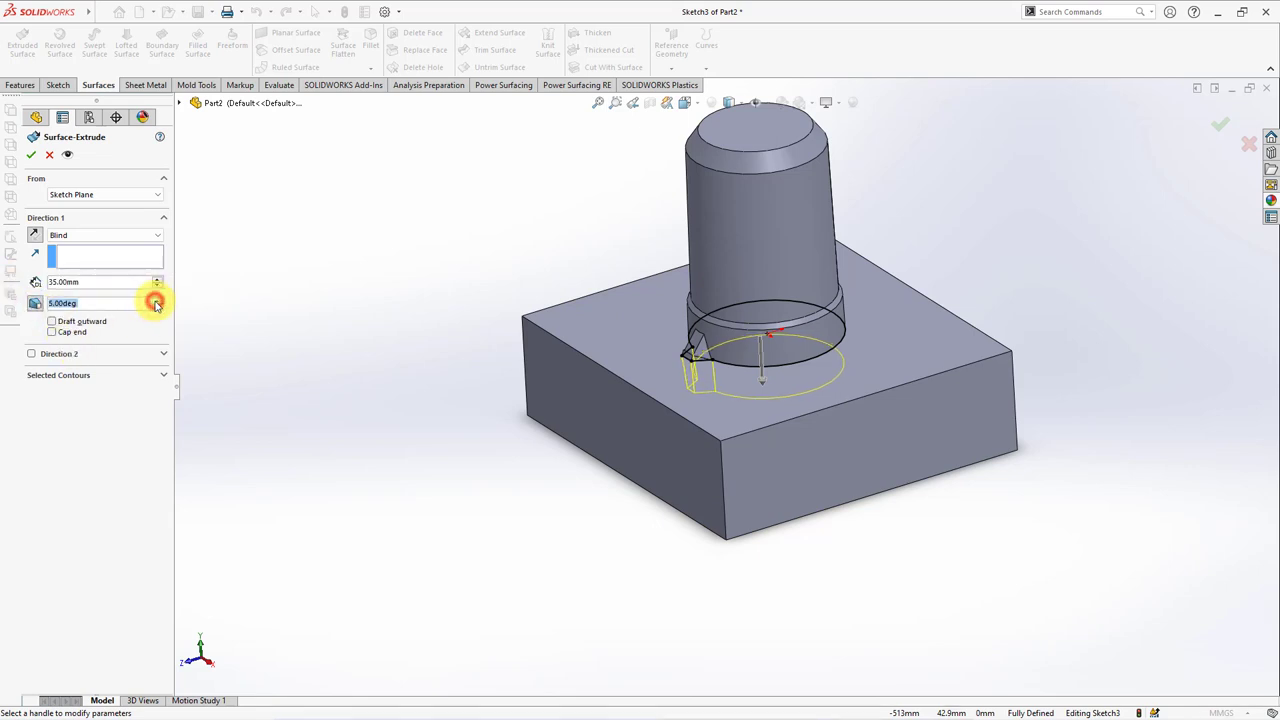
left_click(55, 324)
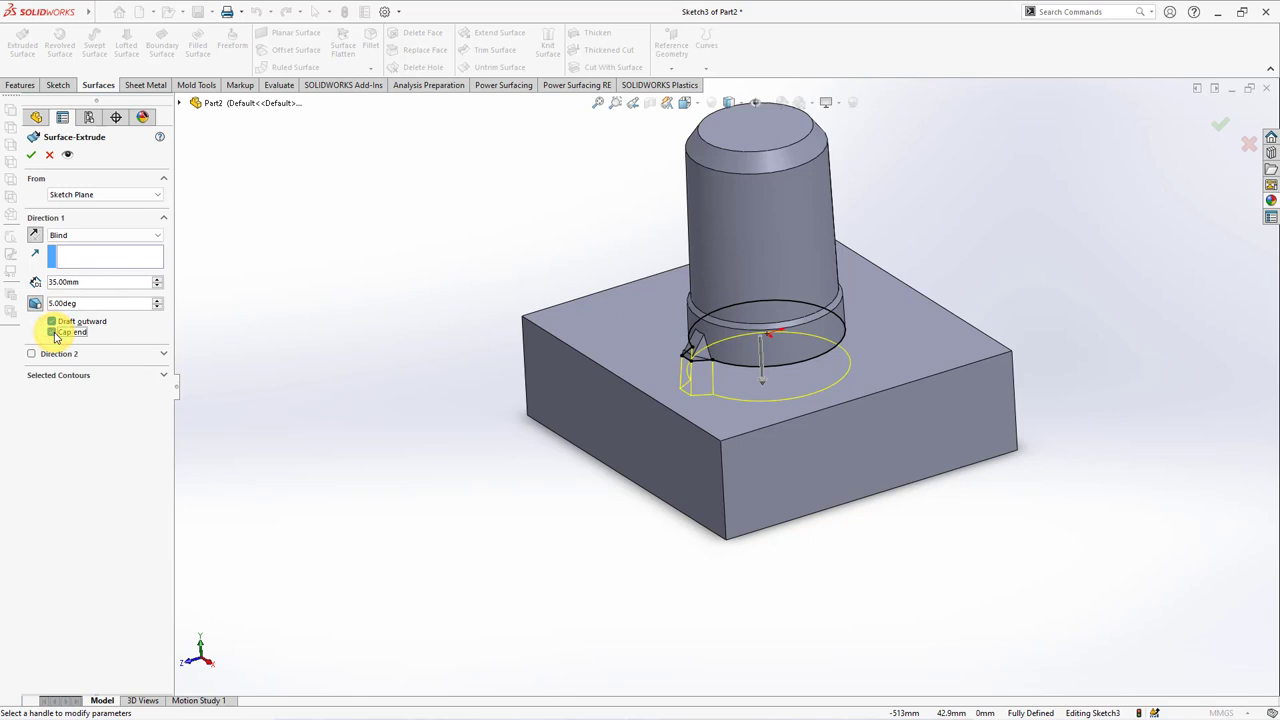
left_click(30, 155)
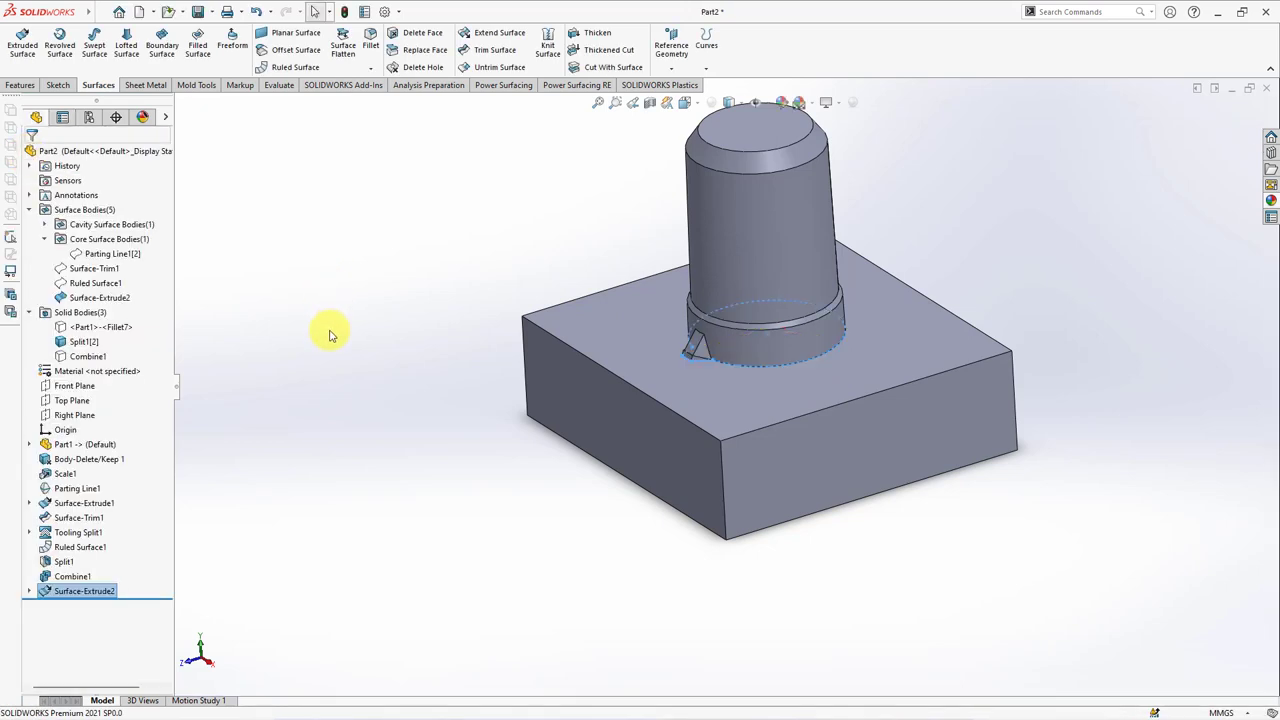
Split the Split1[2] body with Surface-Extrude2 into two bodies as Split2.
left_click(21, 88)
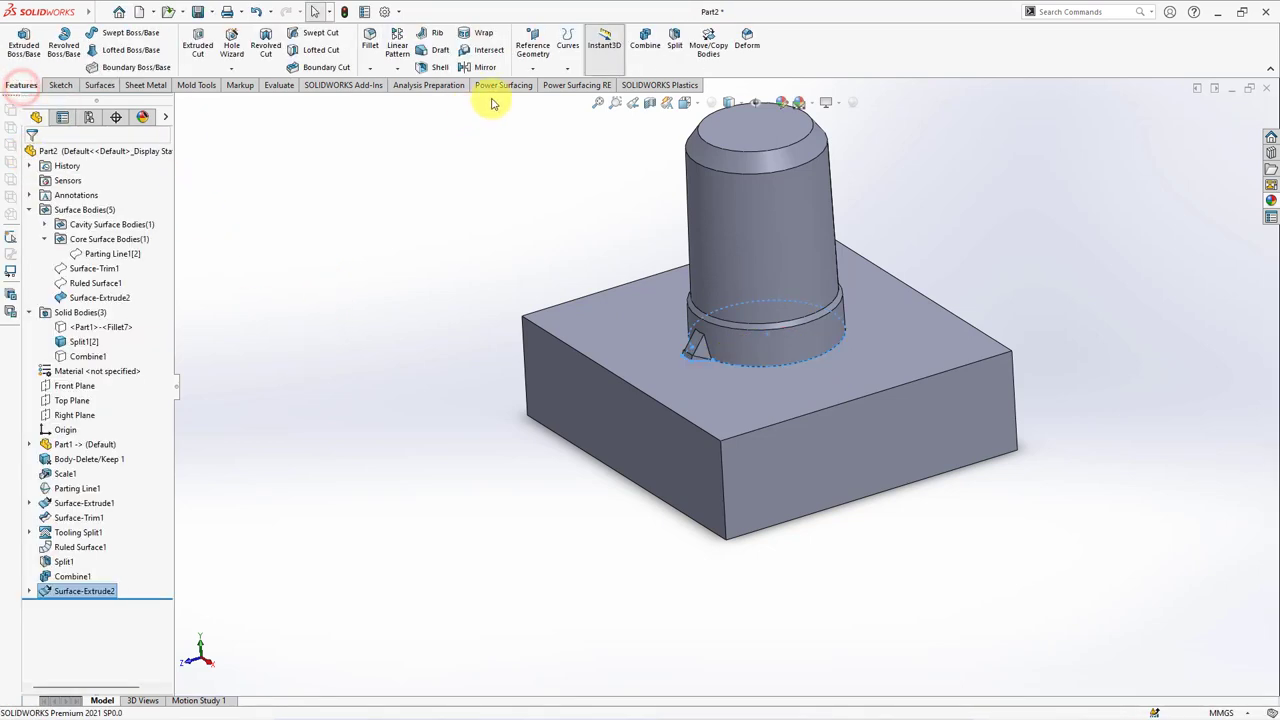
left_click(676, 55)
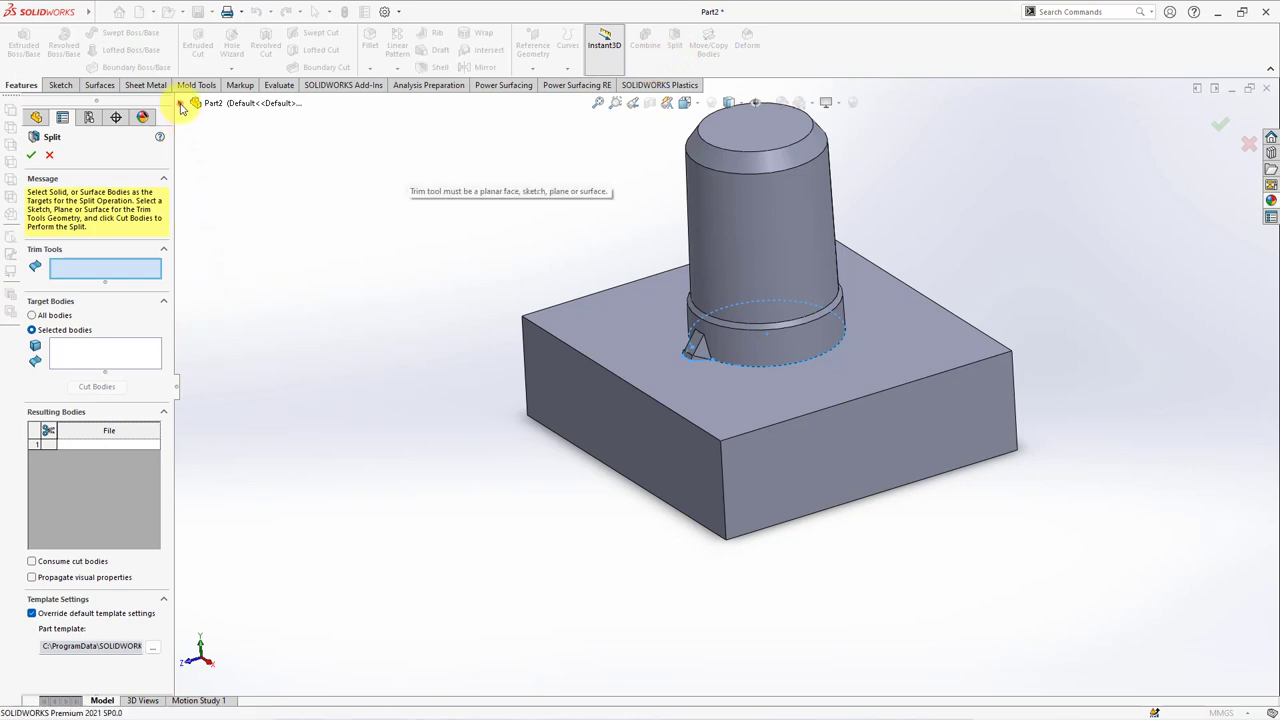
left_click(181, 104)
left_click(264, 249)
left_click(111, 354)
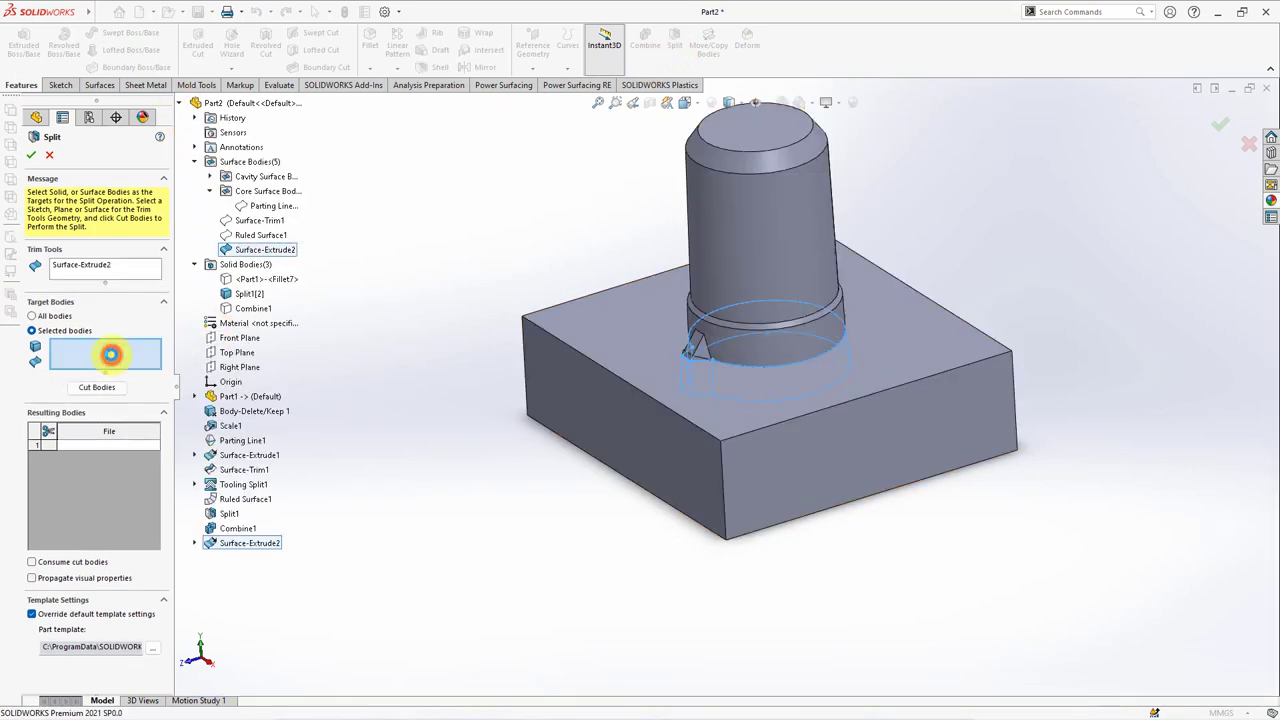
left_click(777, 458)
left_click(115, 390)
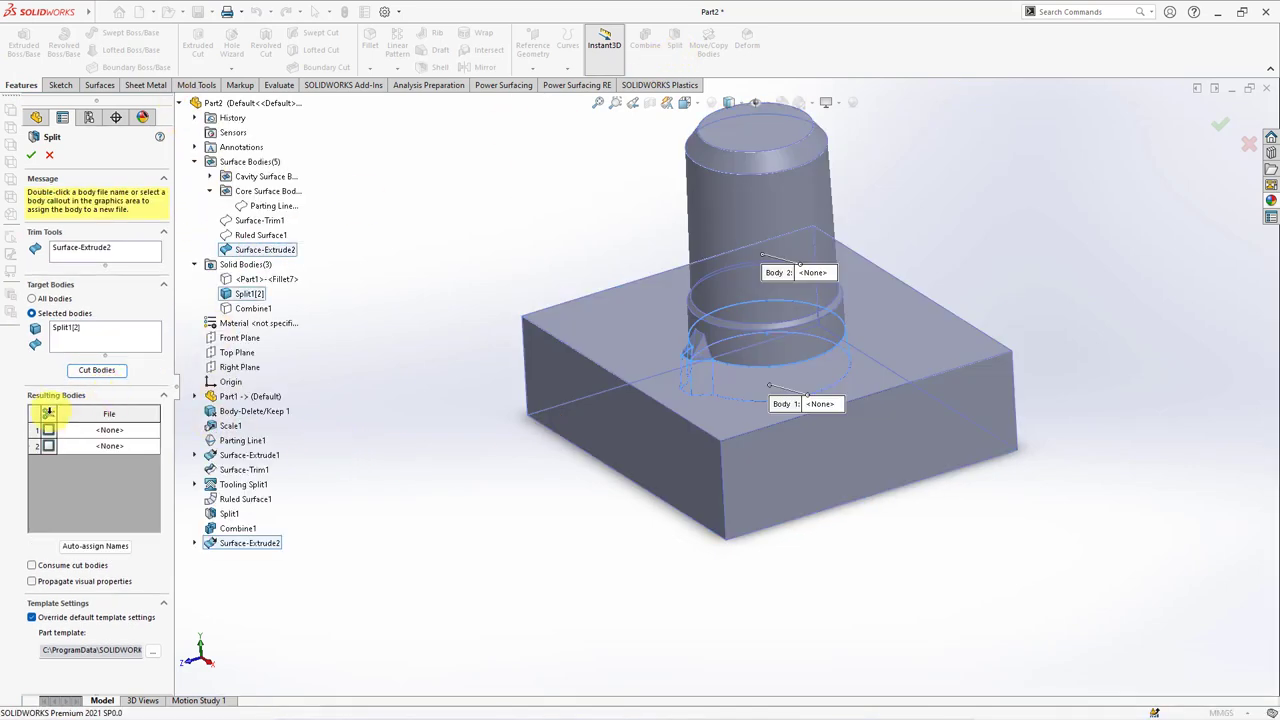
left_click(35, 153)
Check the split with a section view on a different plane, then turn it off.
left_click(140, 298)
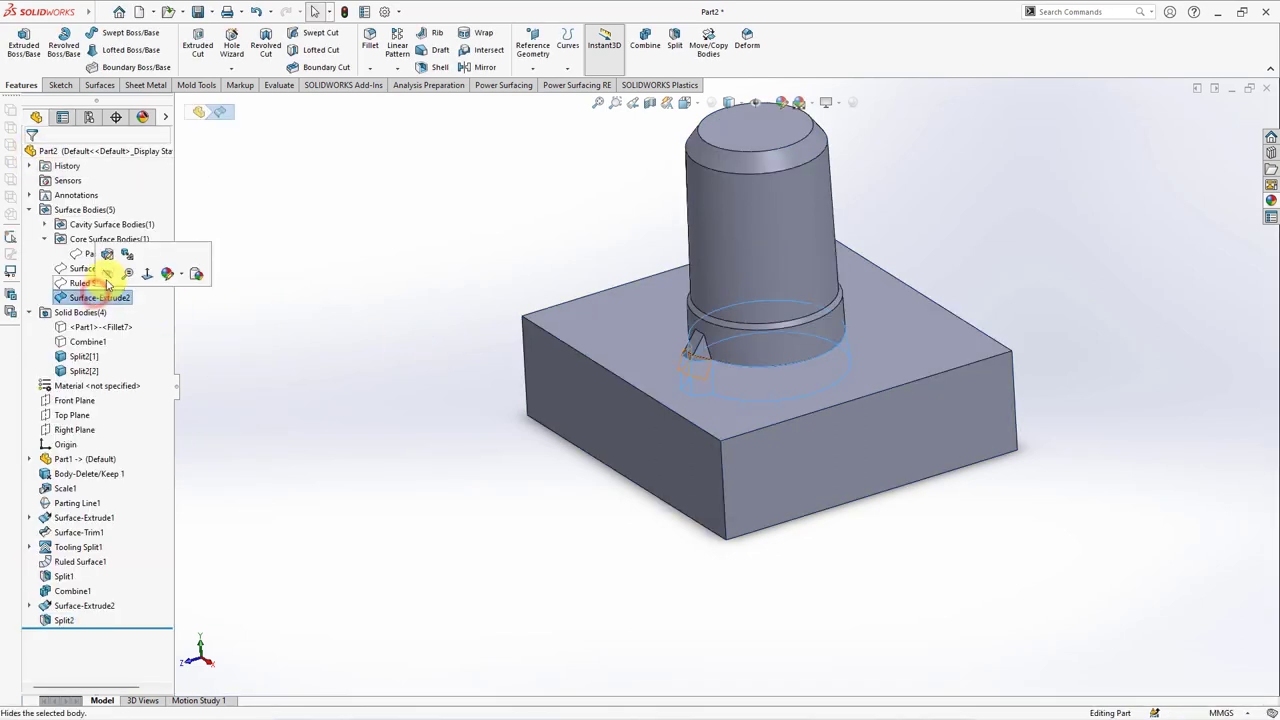
left_click(300, 337)
left_click(650, 105)
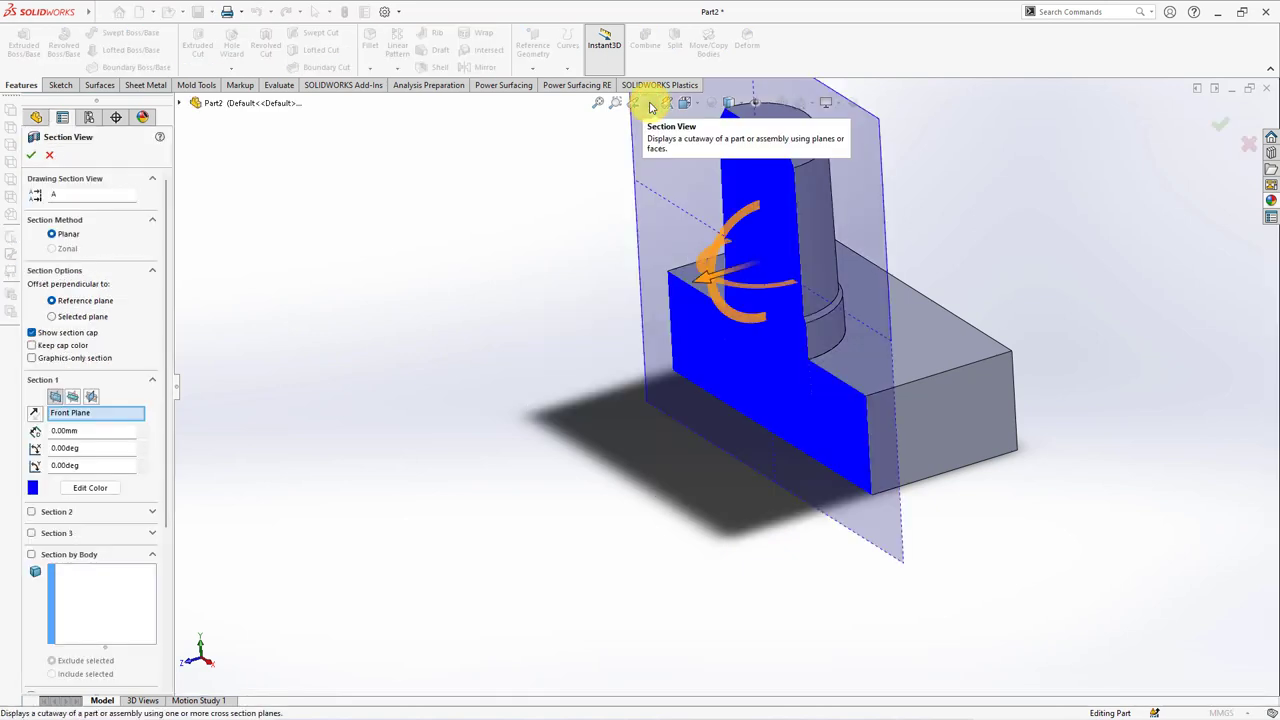
left_click(90, 396)
left_click(31, 156)
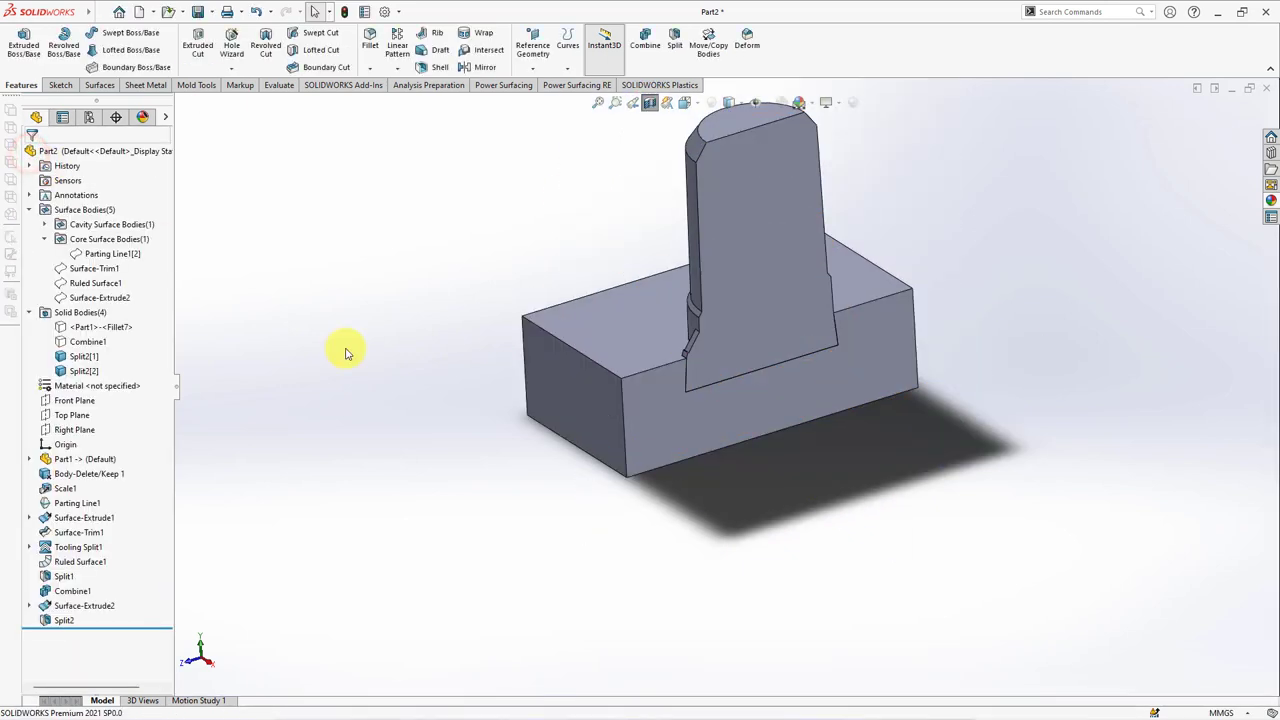
left_click(650, 103)
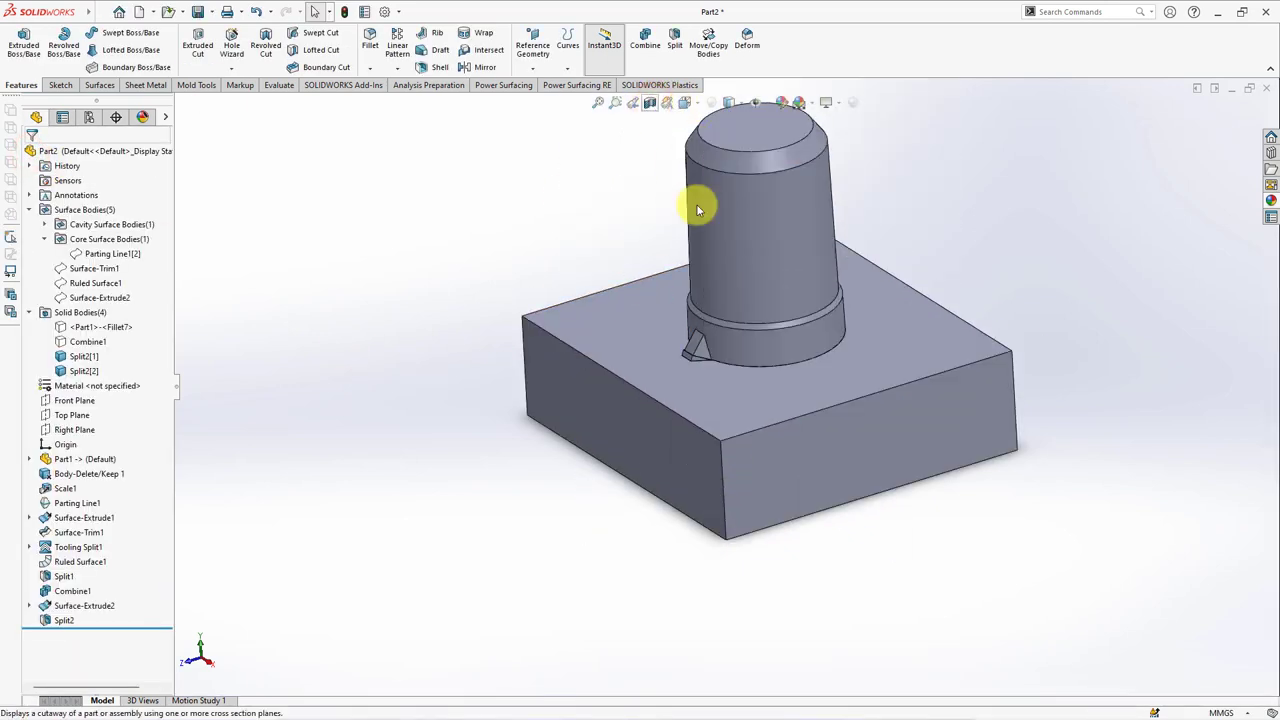
Hide the cylinder body and start Sketch4 on the pocket's bottom face.
left_click(752, 230)
left_click(826, 203)
scroll(890, 315, "down", 3)
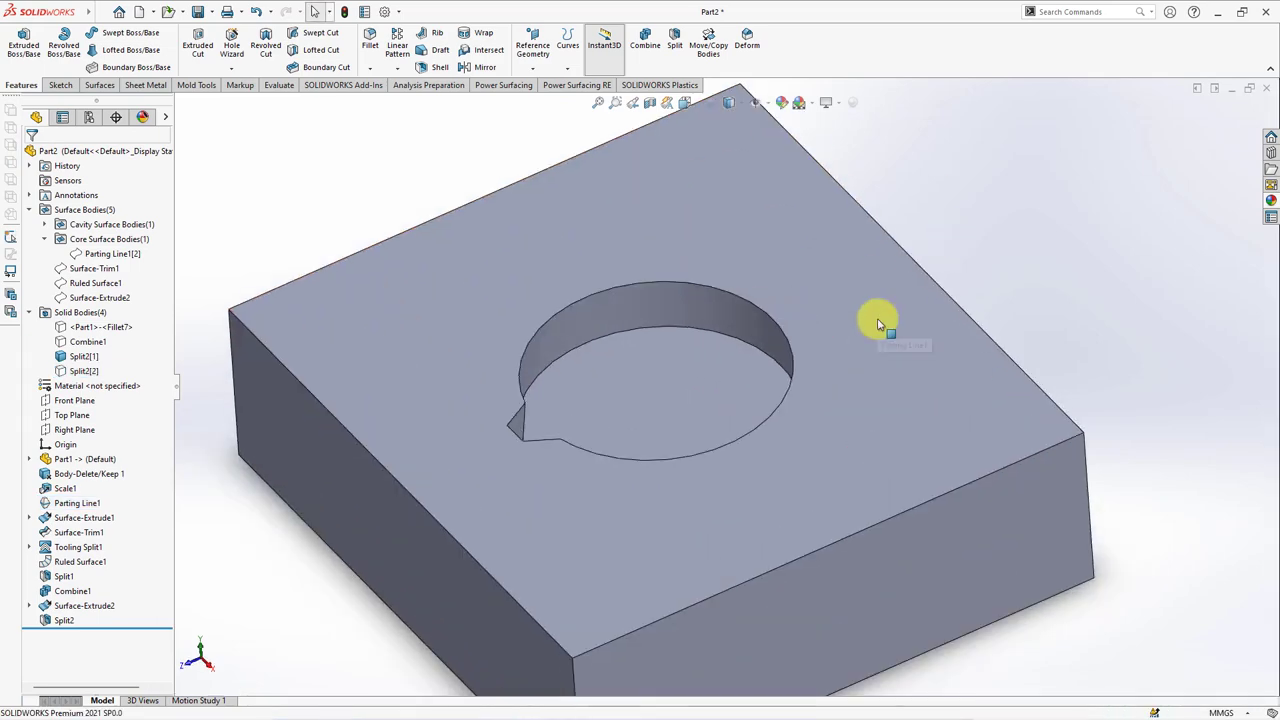
left_click(675, 374)
left_click(733, 334)
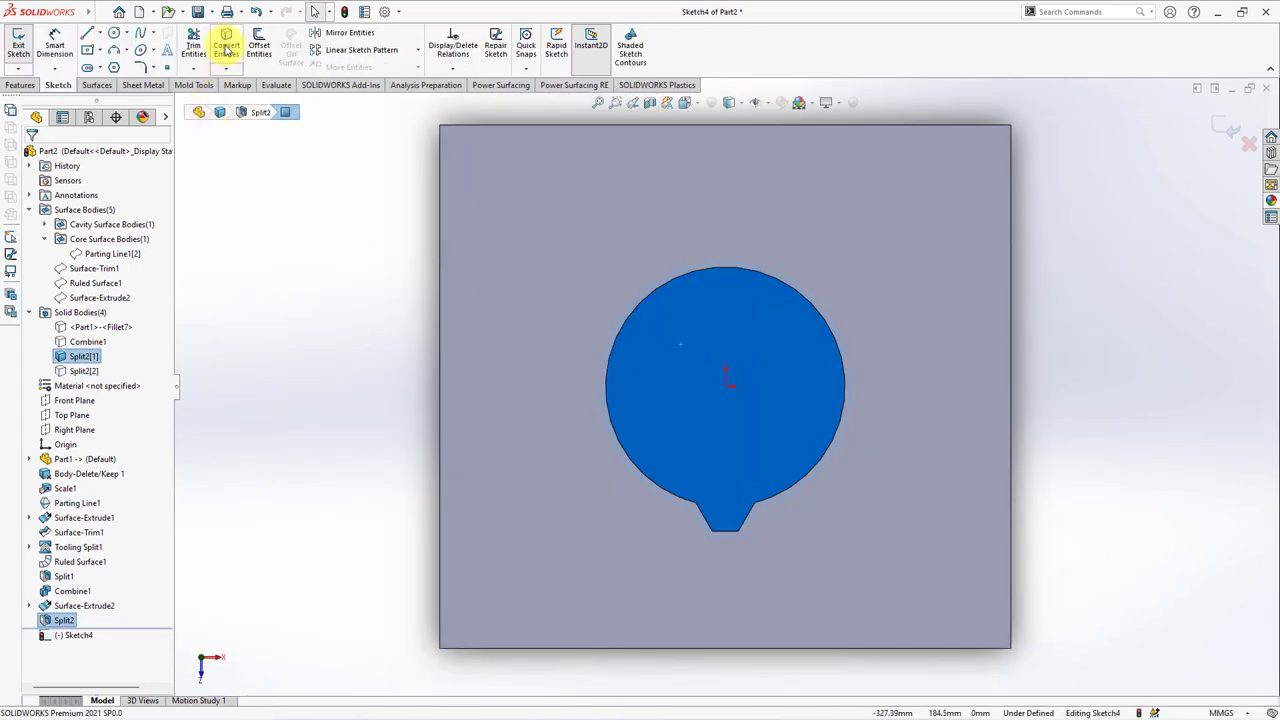
Convert the pocket face edges in Sketch4 and extrude them 30 mm downward as a surface.
left_click(226, 45)
key("ctrl+7")
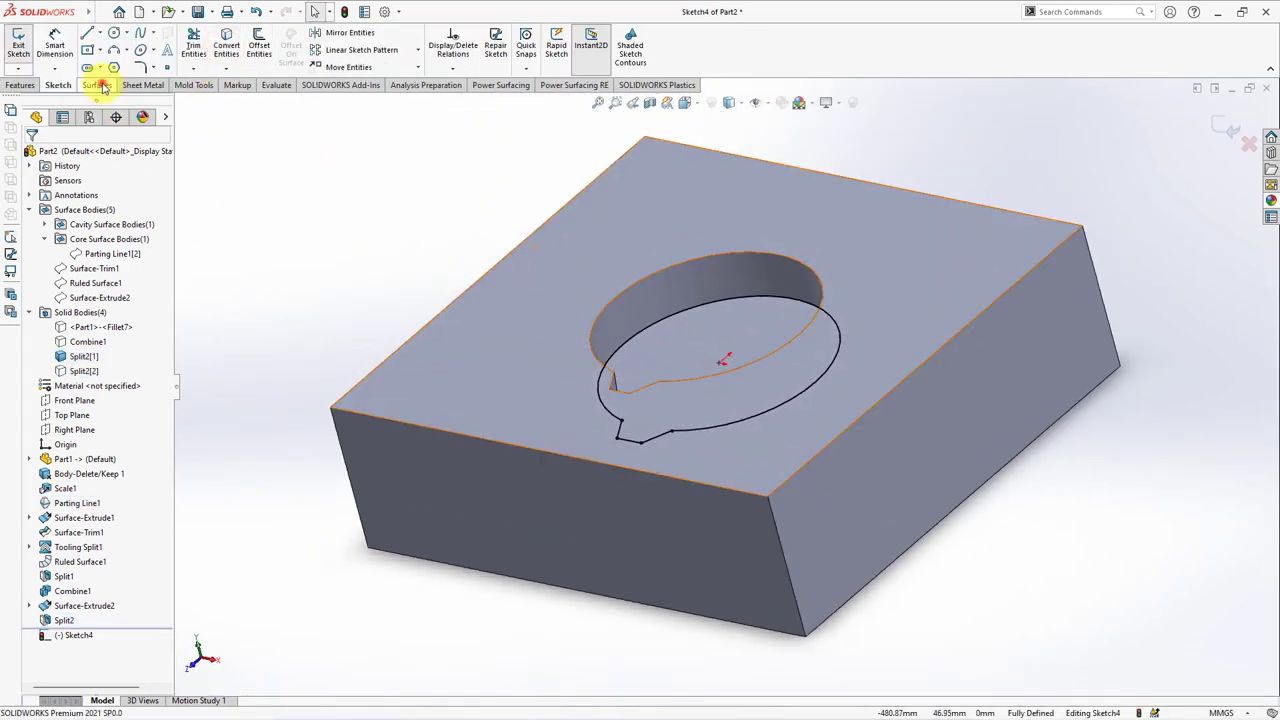
left_click(98, 84)
left_click(23, 45)
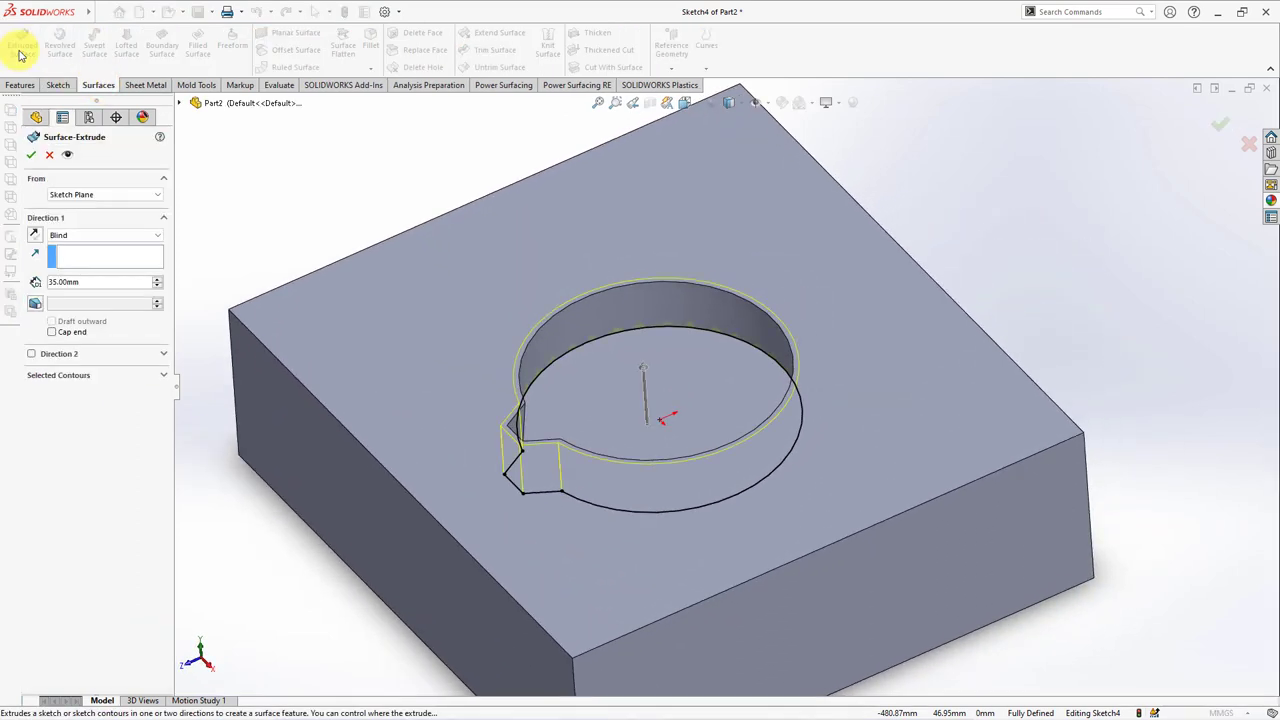
left_click(34, 236)
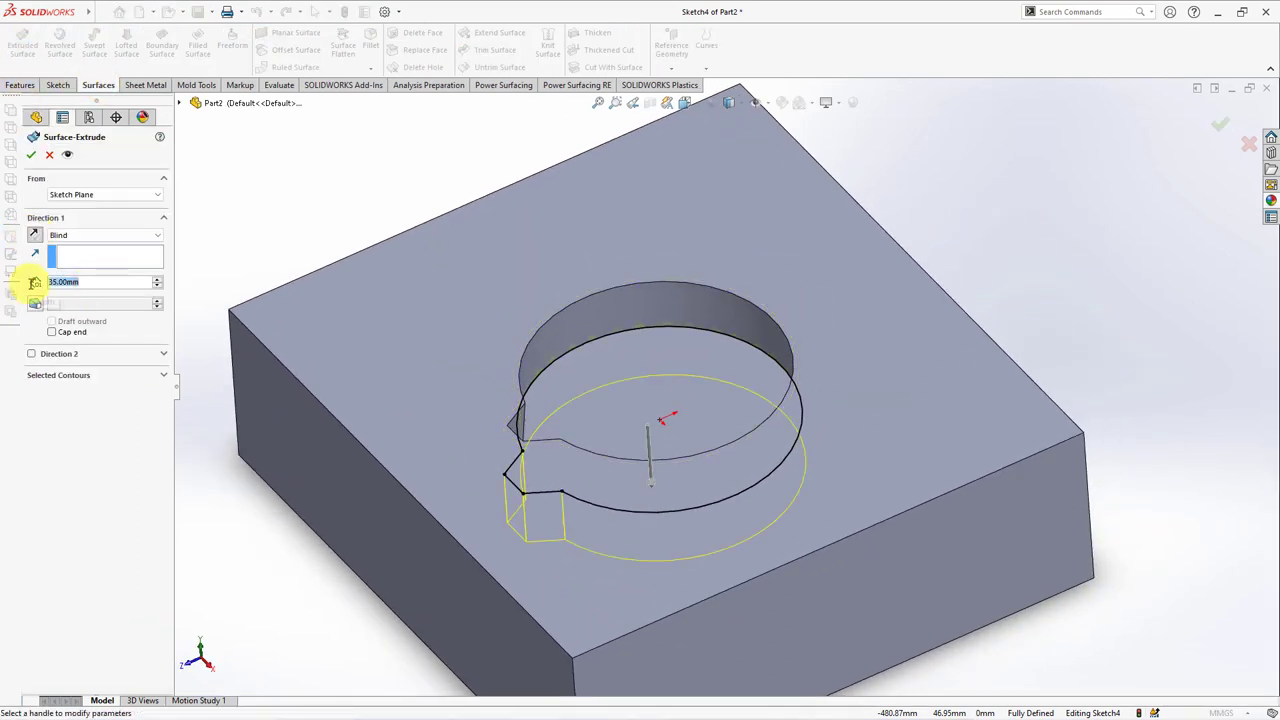
type("30")
key("Return")
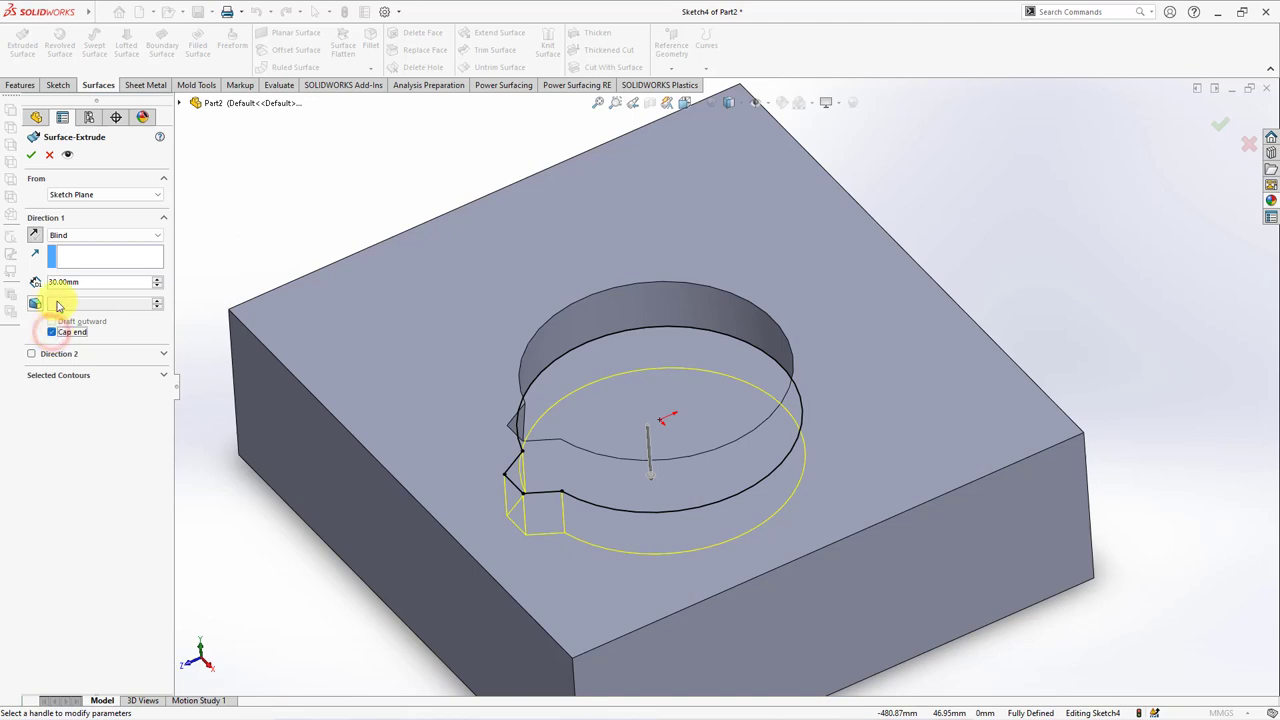
left_click(33, 155)
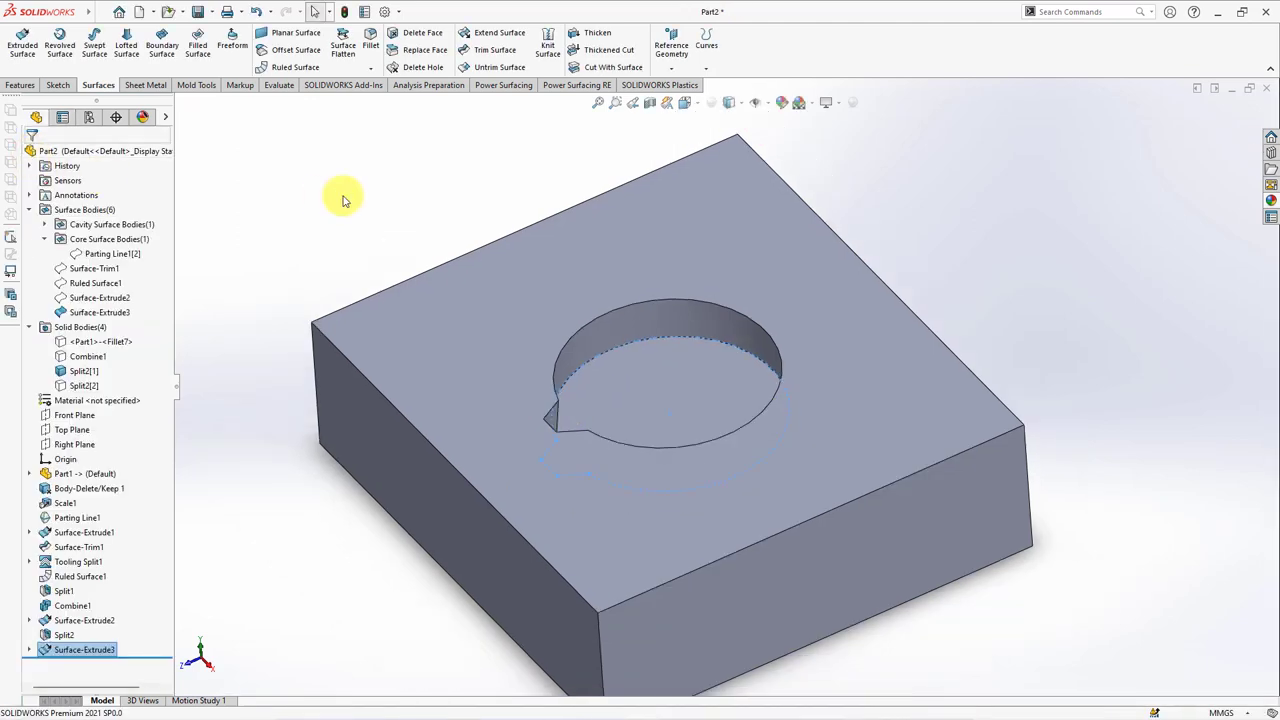
Split the Split2[1] block with Surface-Extrude3, keeping both resulting bodies as Split3.
left_click(15, 85)
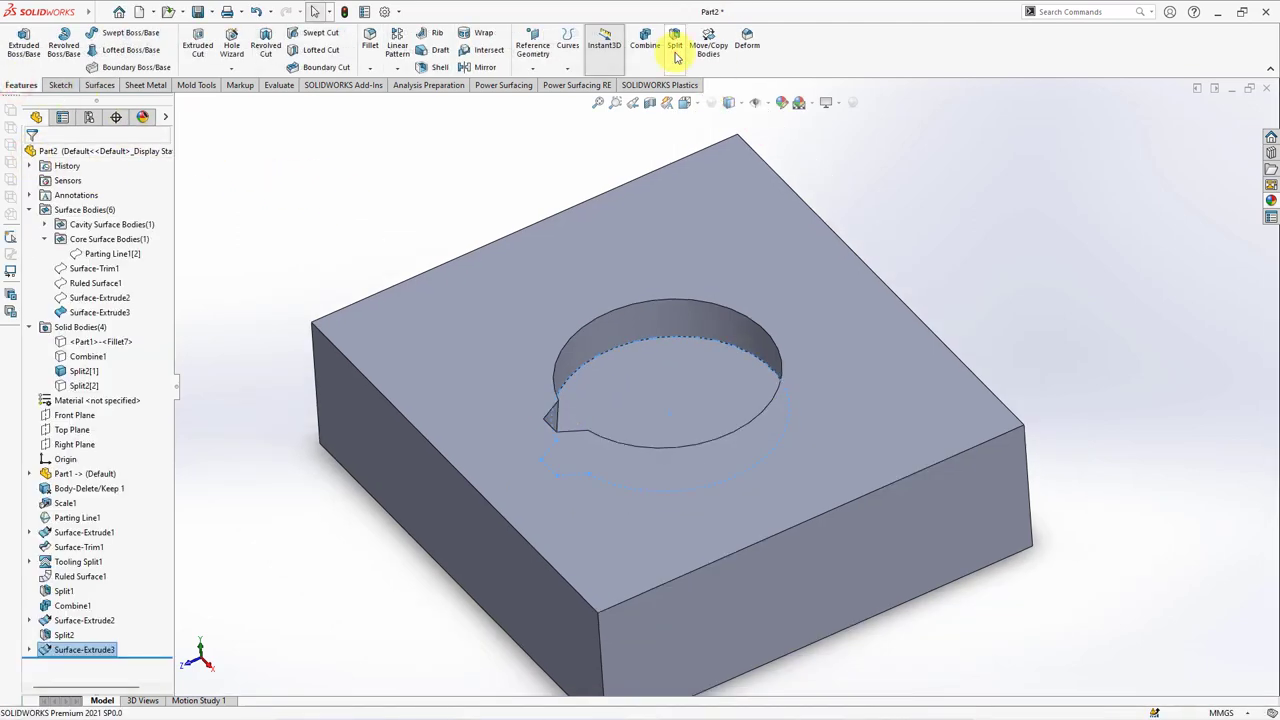
left_click(668, 40)
left_click(182, 105)
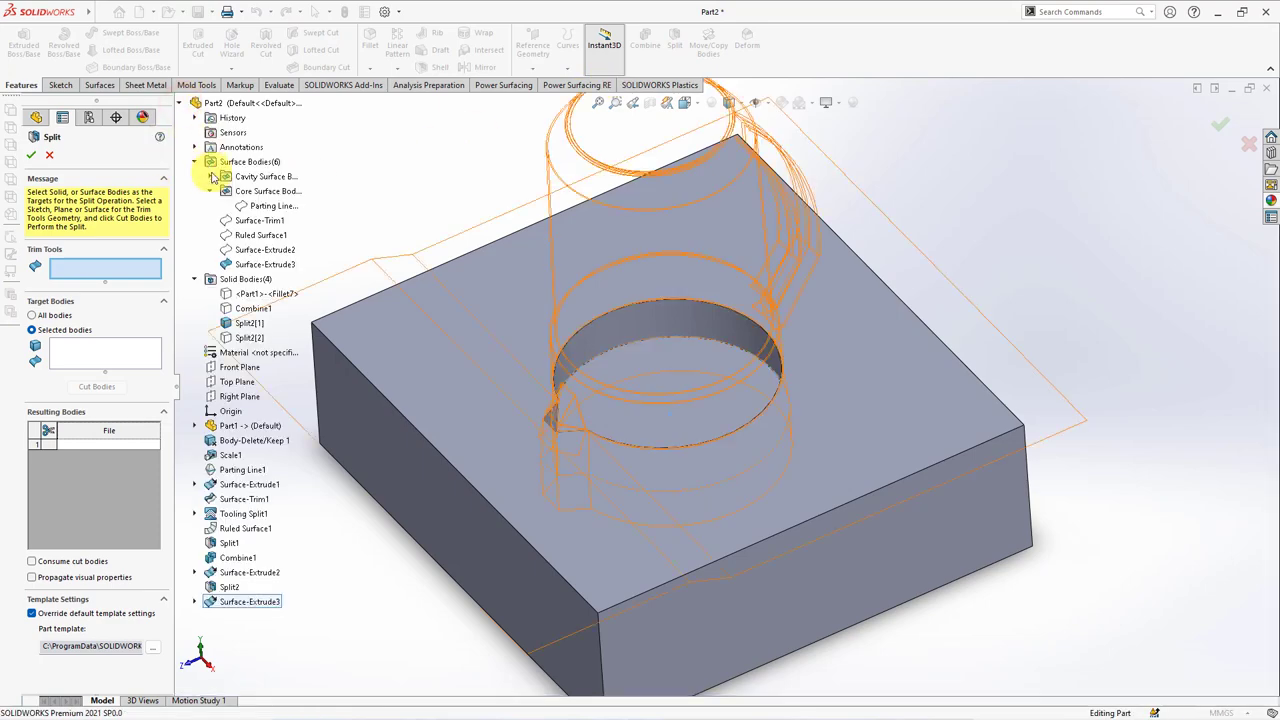
left_click(262, 264)
left_click(108, 352)
left_click(511, 377)
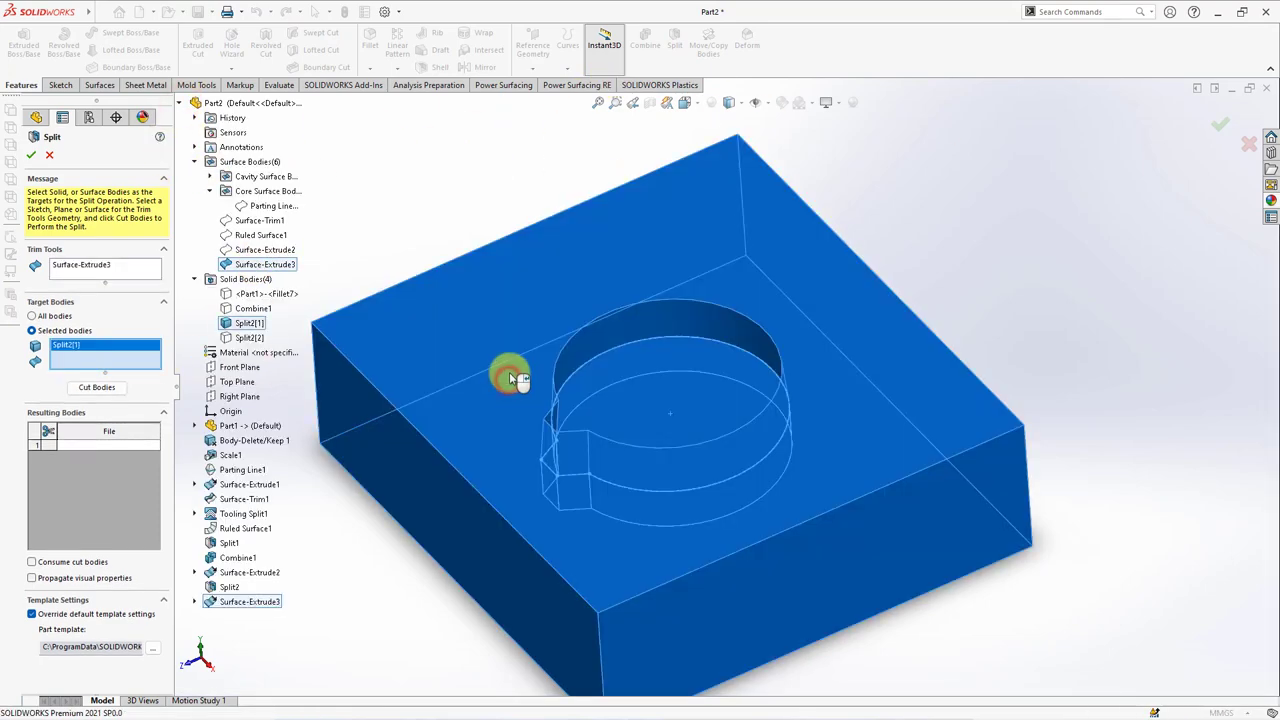
left_click(105, 389)
left_click(48, 414)
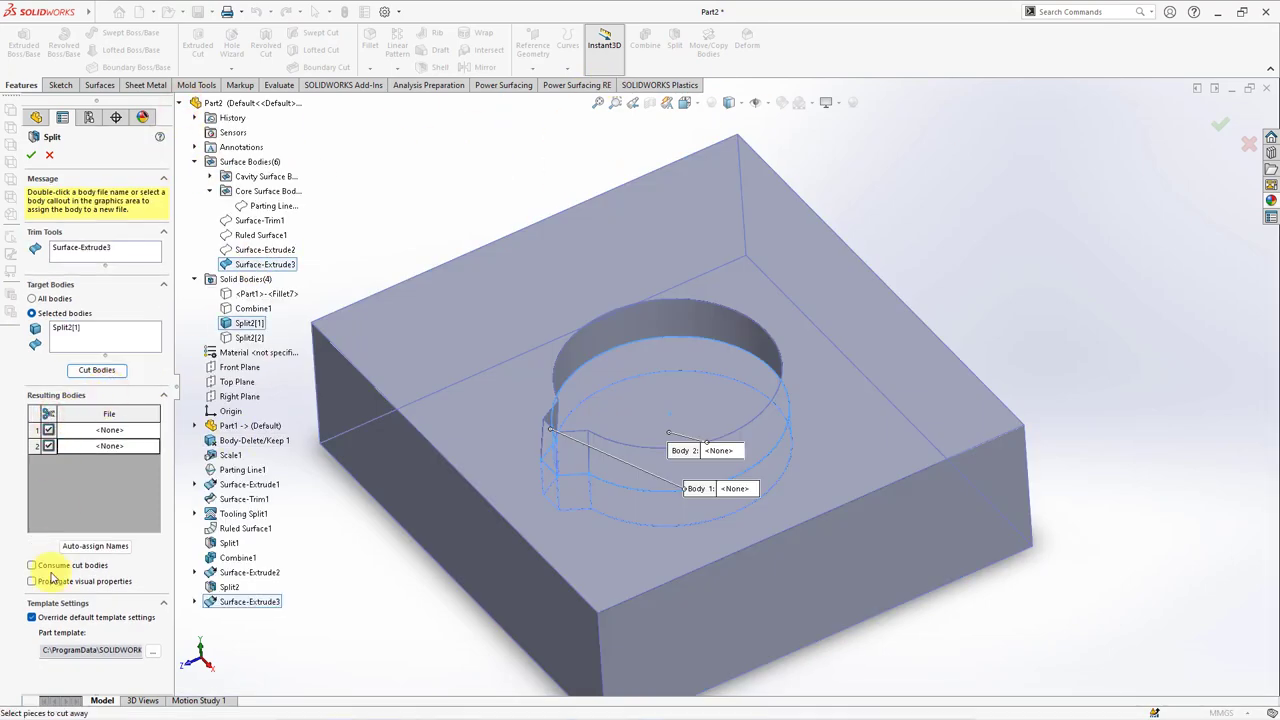
left_click(31, 157)
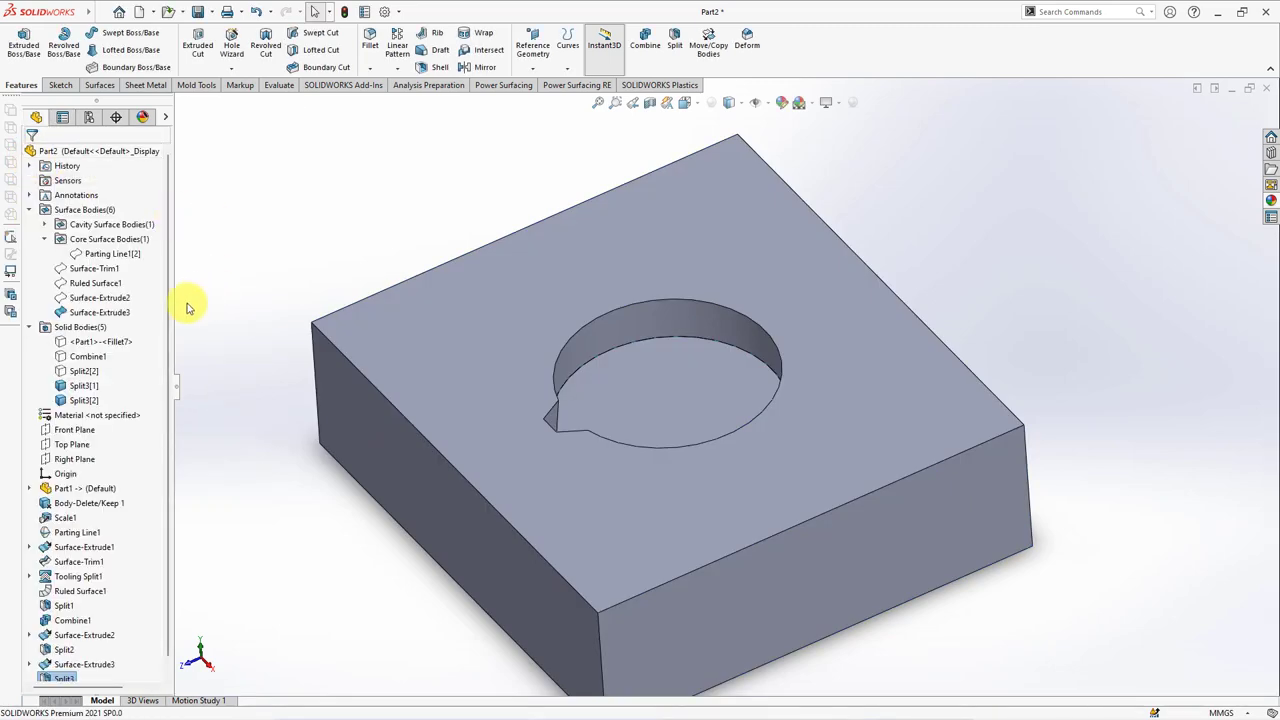
Inspect Split3 in a section view, restore the full model, and begin another Split.
left_click(110, 310)
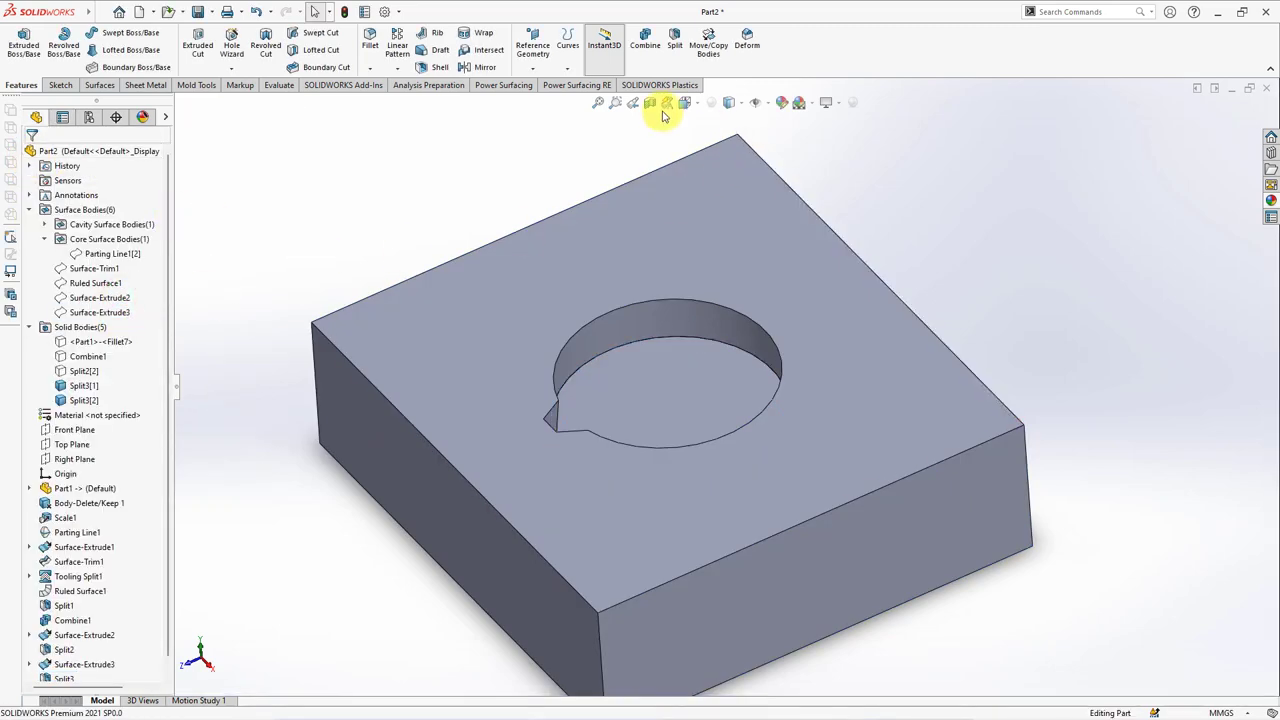
left_click(650, 104)
left_click(27, 157)
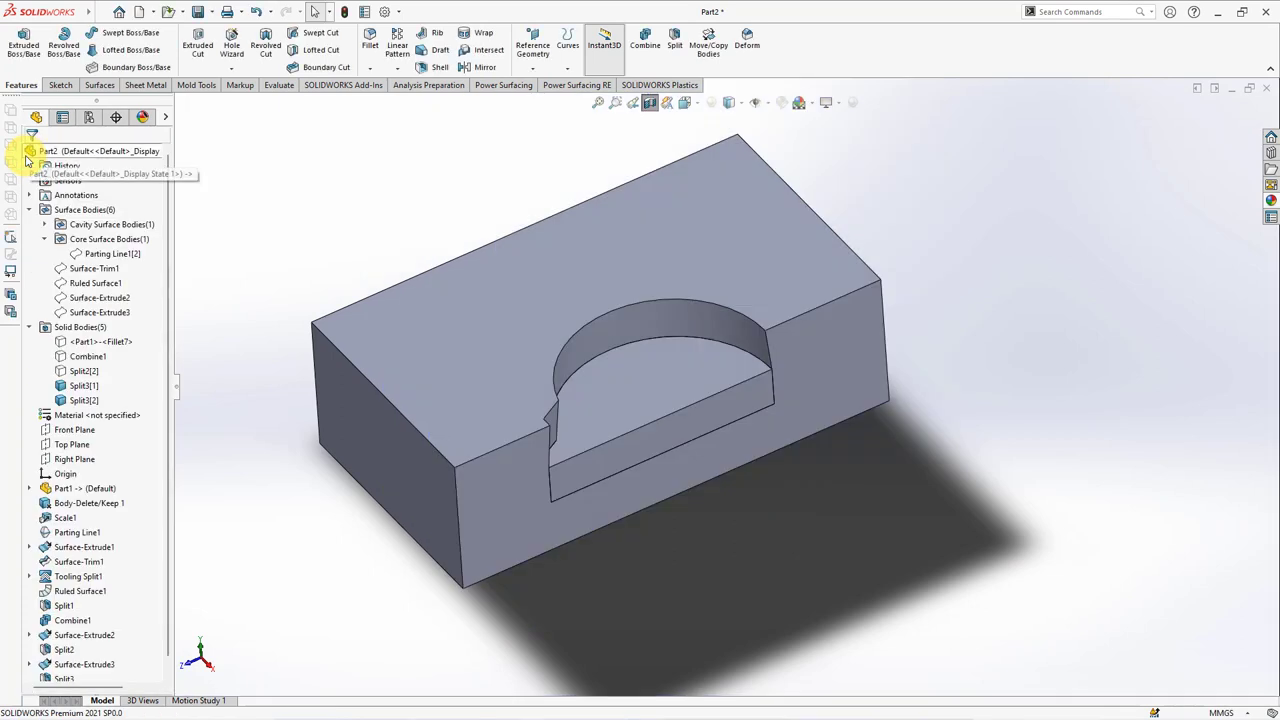
left_click(650, 104)
left_click(675, 40)
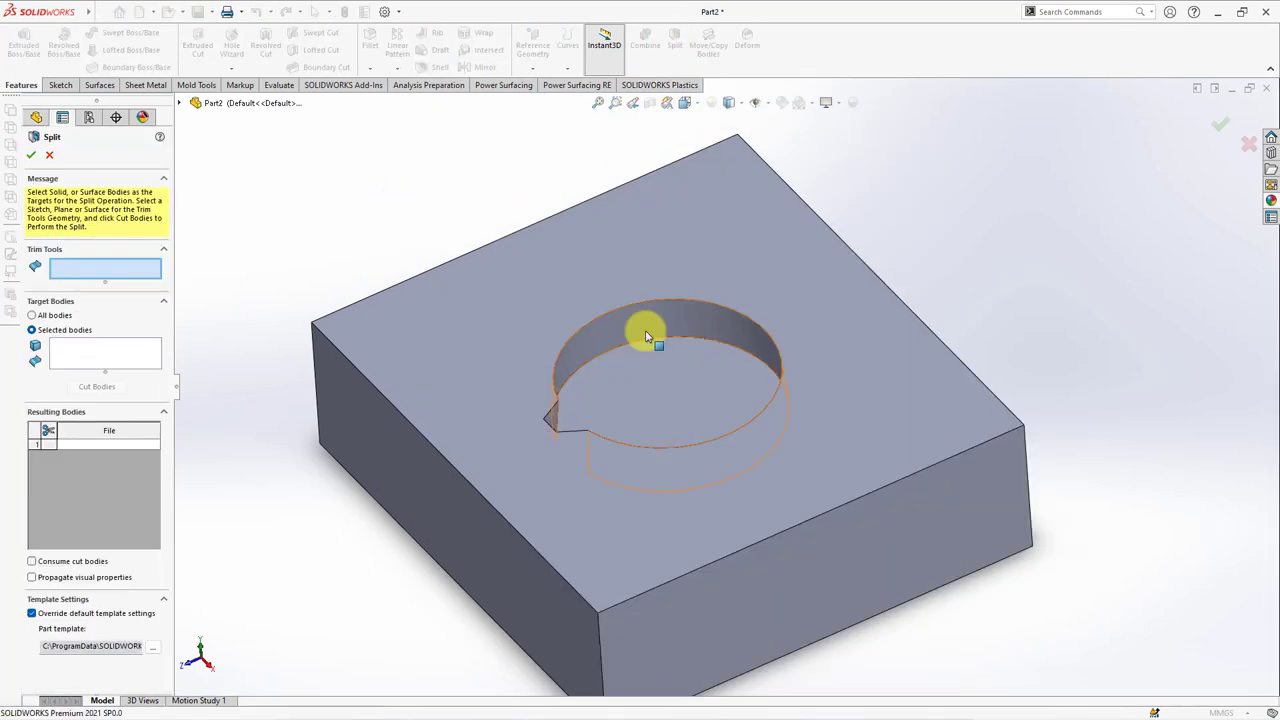
Split the Split3[1] block at the pocket floor face, keeping both bodies as Split4.
left_click(636, 401)
left_click(449, 351)
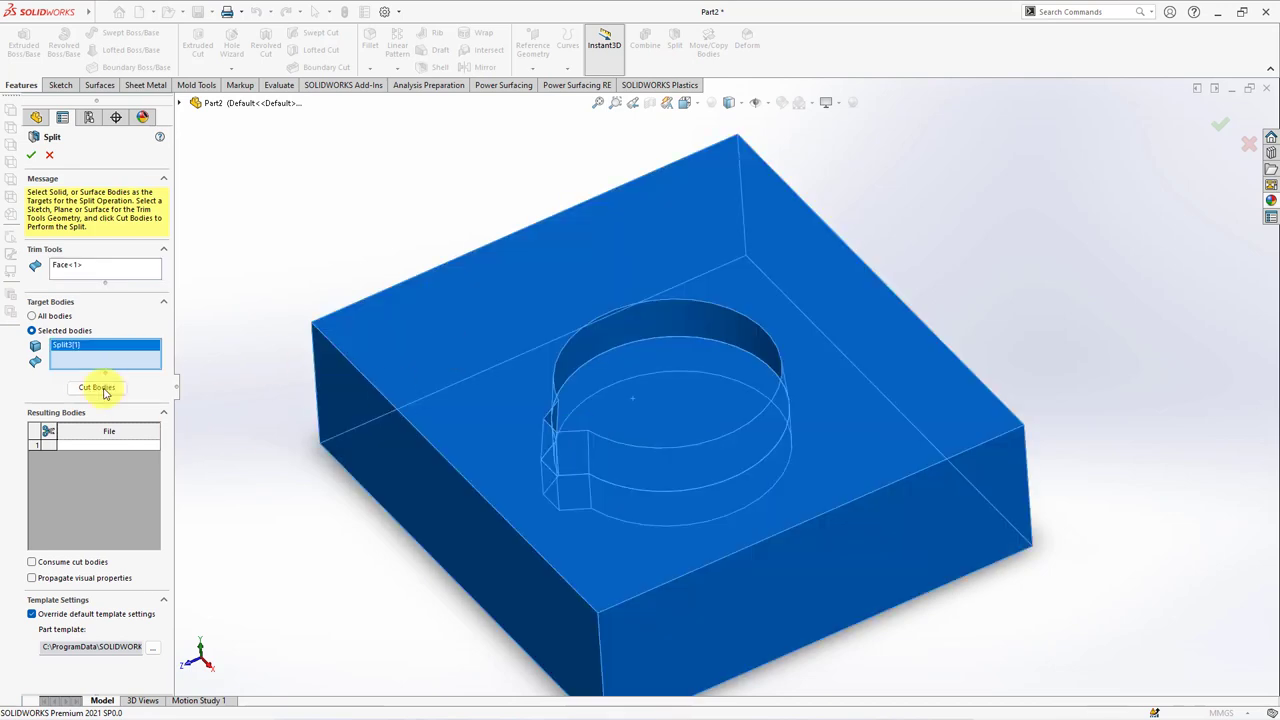
left_click(99, 387)
left_click(47, 413)
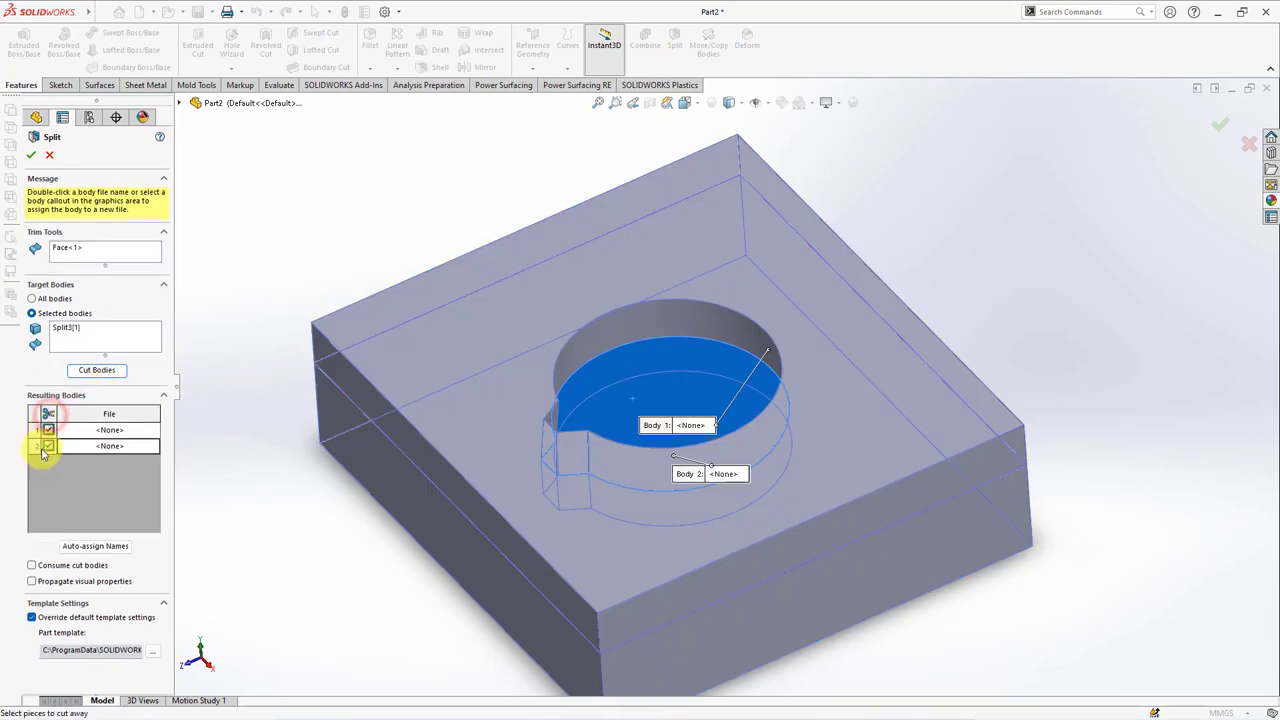
left_click(30, 156)
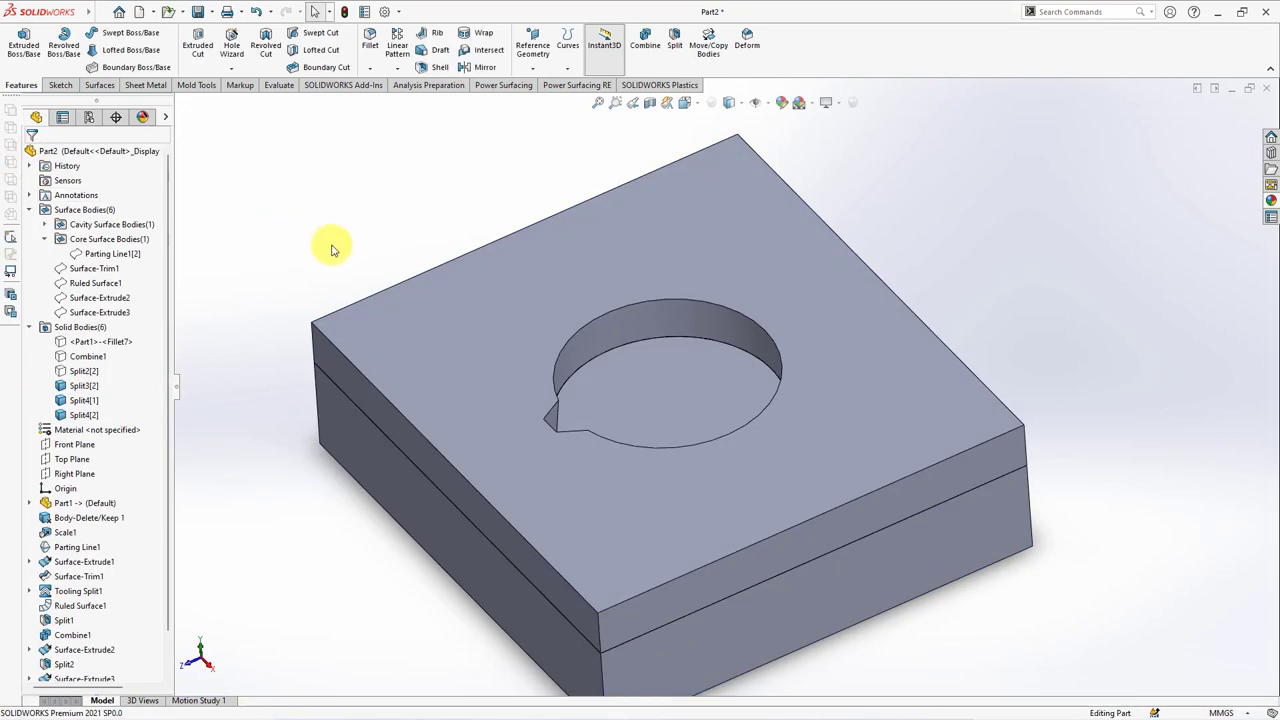
Show the Split2[2] cylinder body and hide the two lower slab bodies.
left_click(135, 372)
left_click(141, 354)
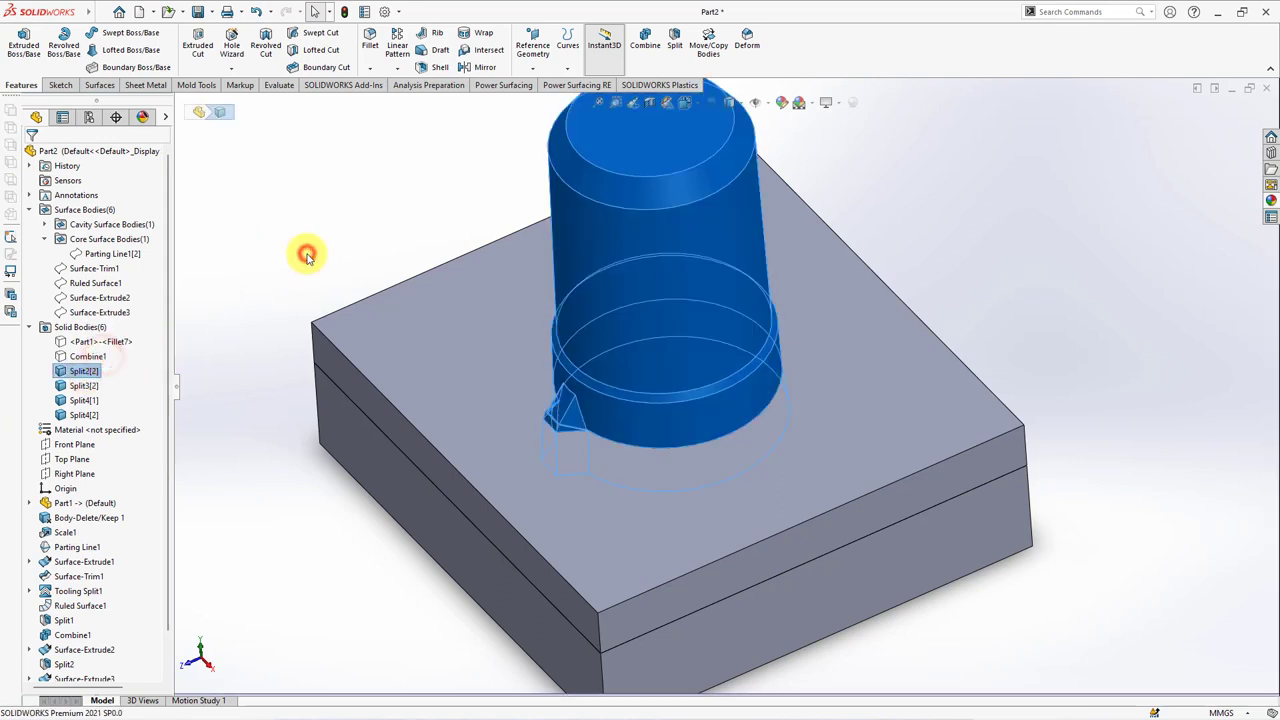
left_click(306, 255)
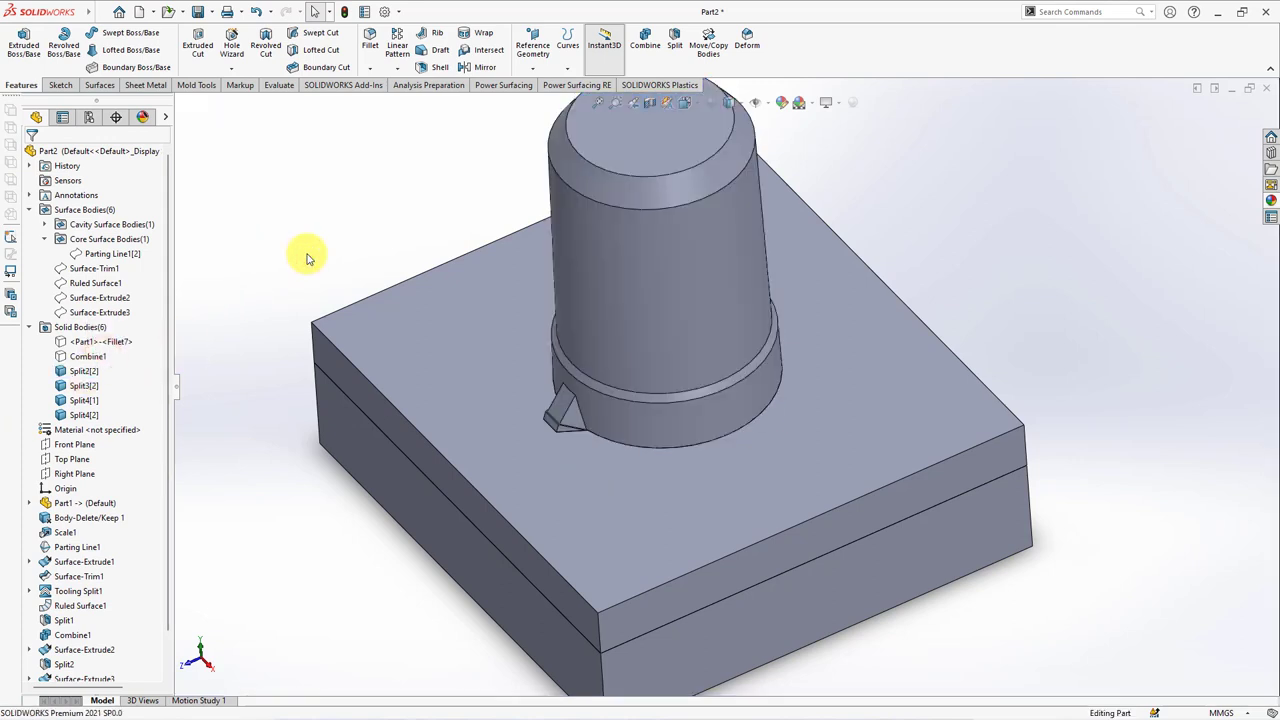
left_click(410, 333)
left_click(500, 303)
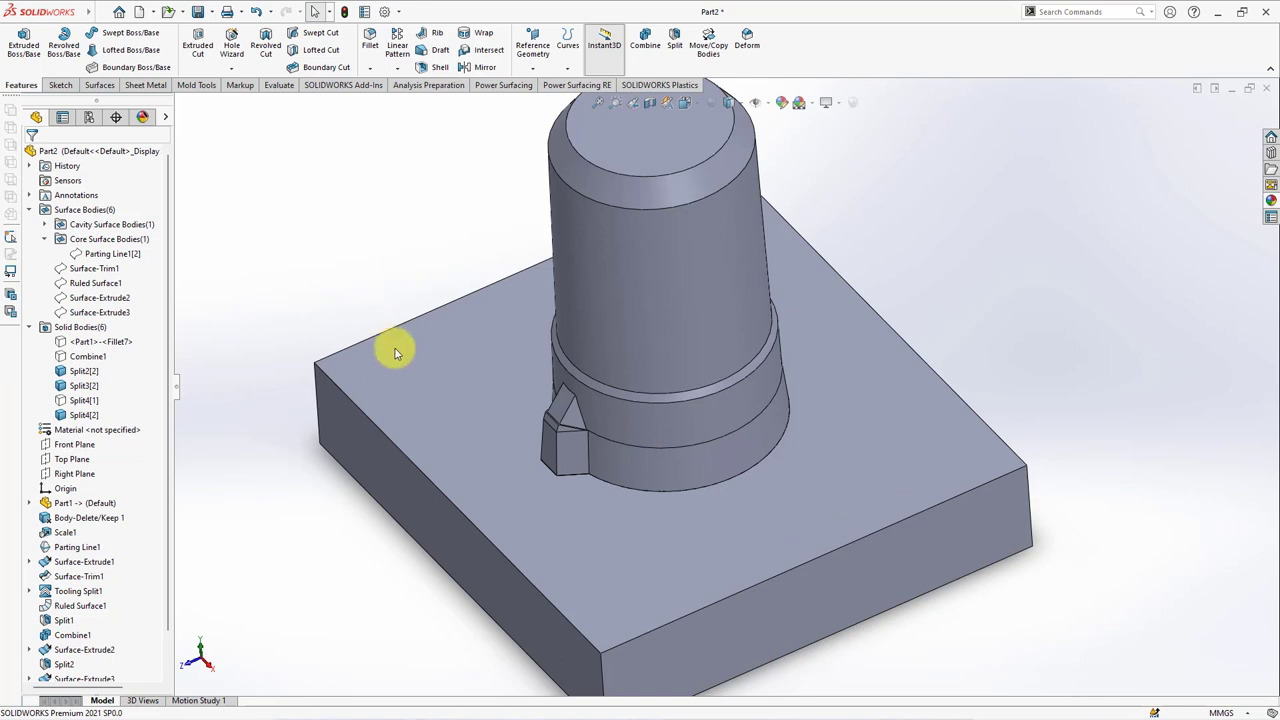
left_click(414, 375)
left_click(372, 271)
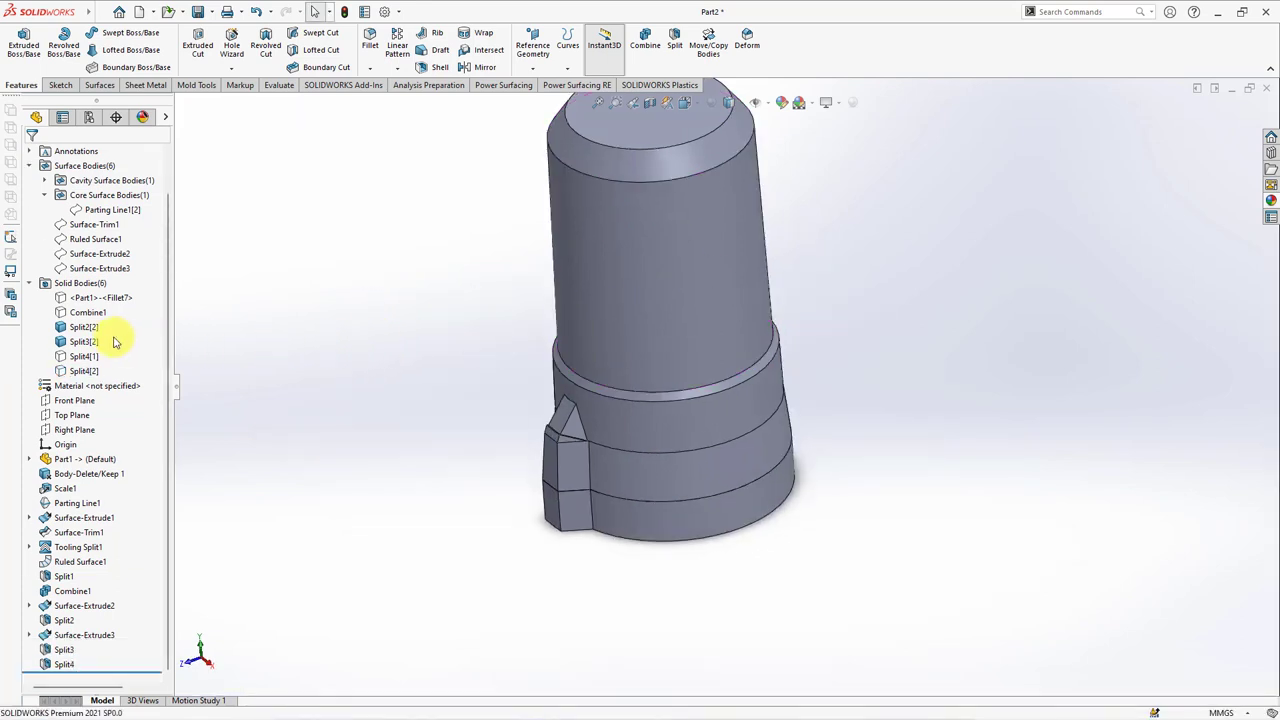
left_click(380, 296)
Combine (Add) the cylinder Split2[2] with the ring Split3[2] below it into one body.
left_click(646, 50)
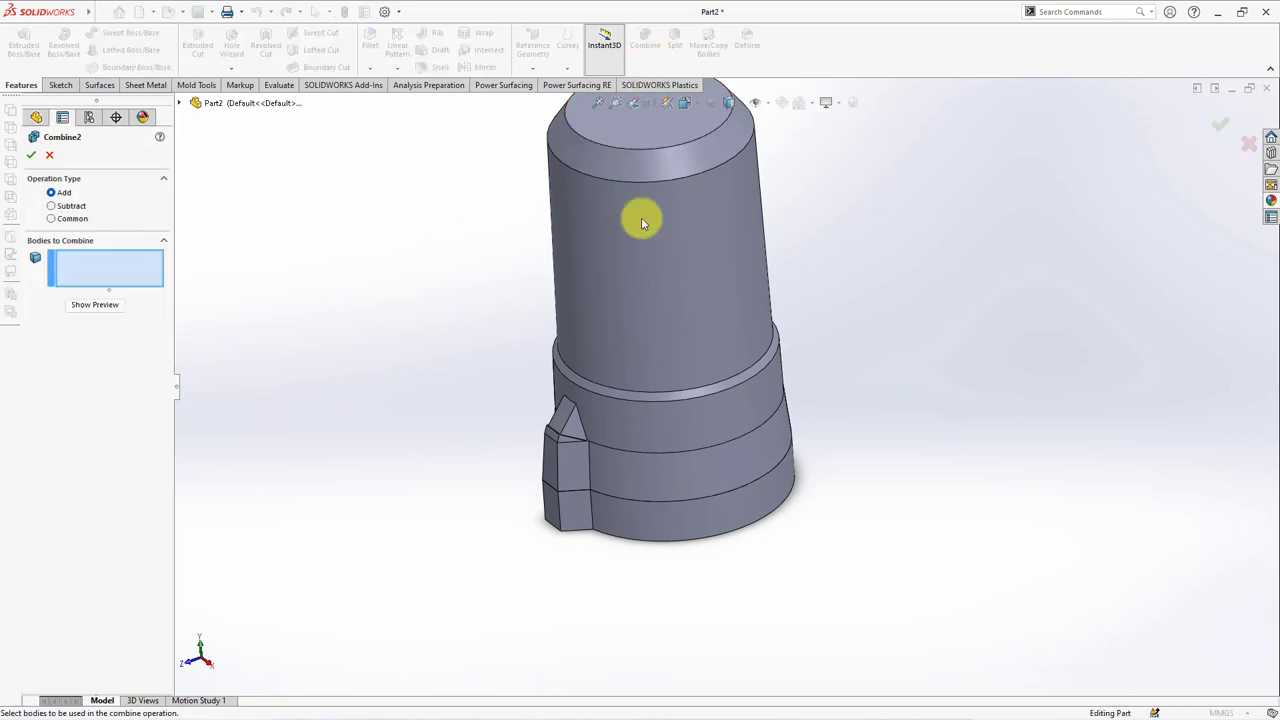
left_click(646, 217)
left_click(685, 521)
left_click(95, 306)
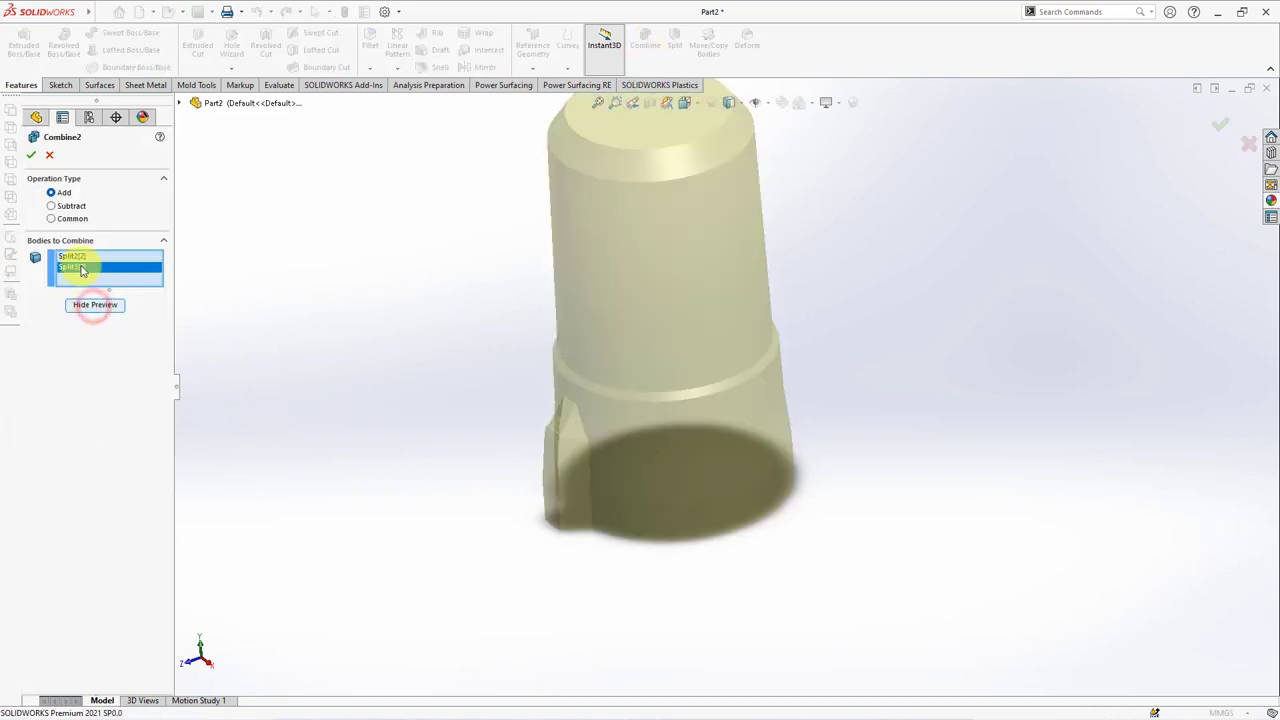
left_click(31, 155)
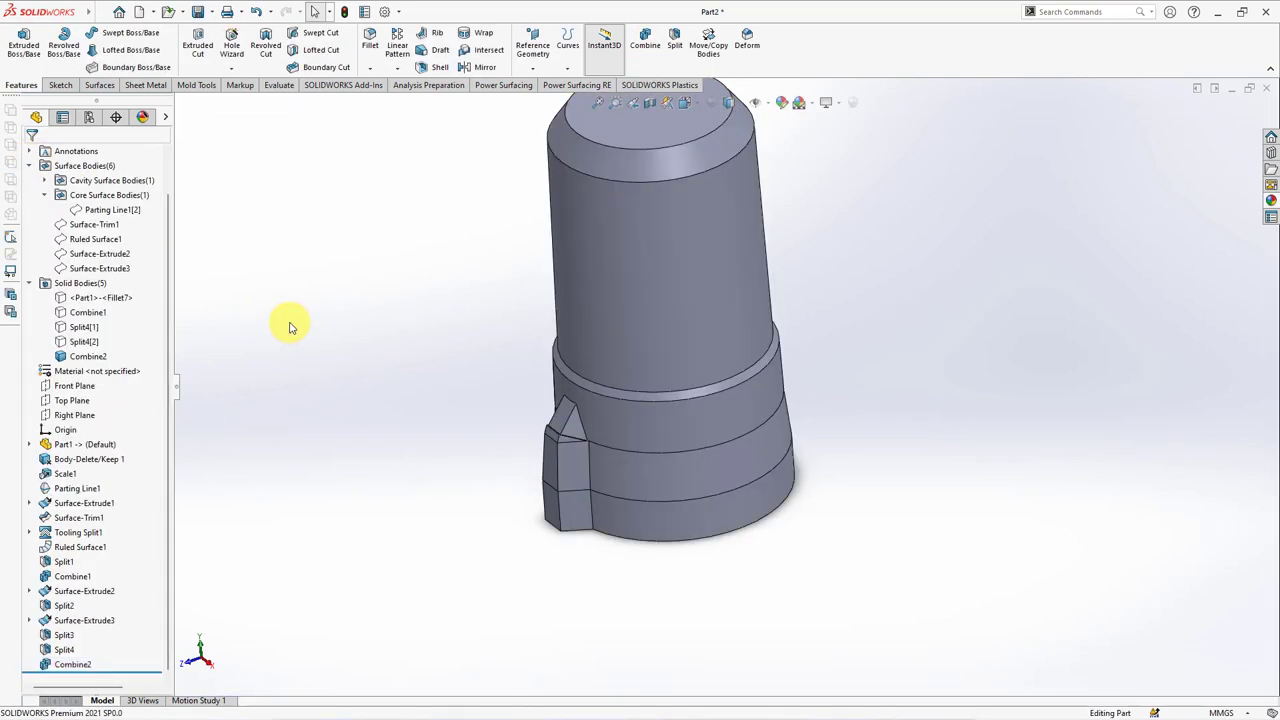
Show the hidden slab bodies Split4[1] and Split4[2] again.
left_click(85, 328)
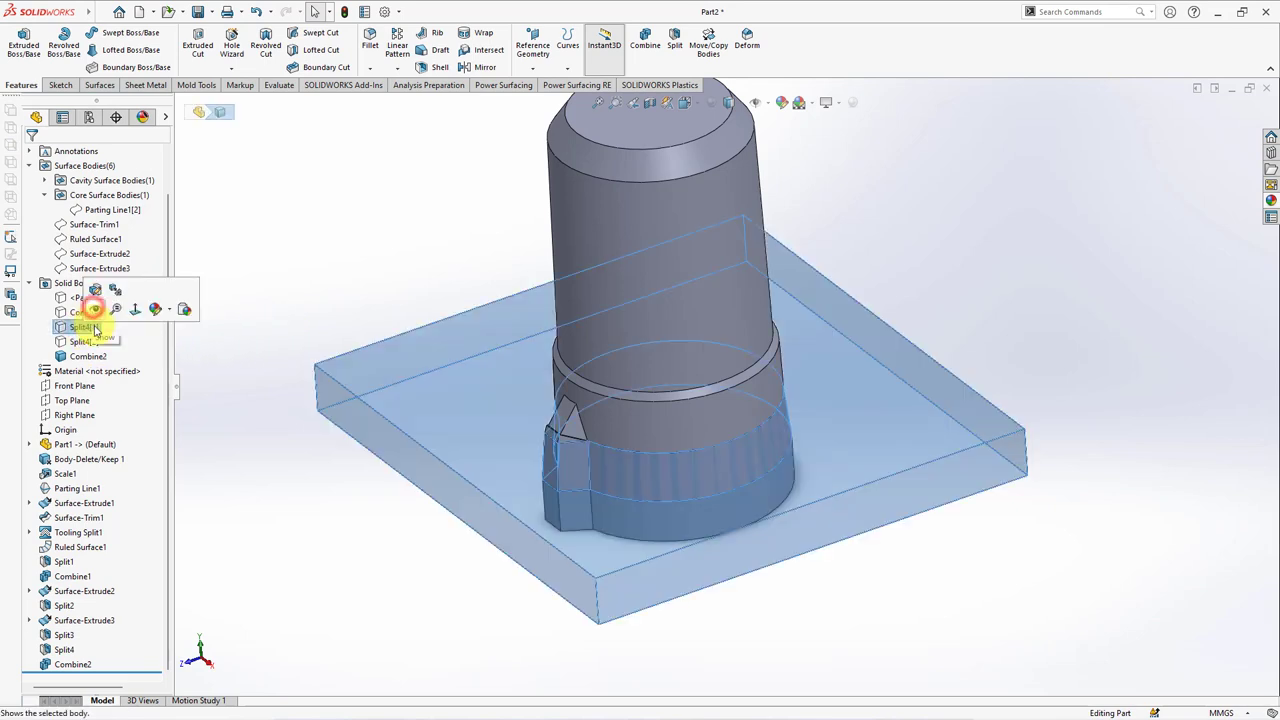
left_click(94, 310)
left_click(80, 341)
left_click(94, 323)
left_click(314, 316)
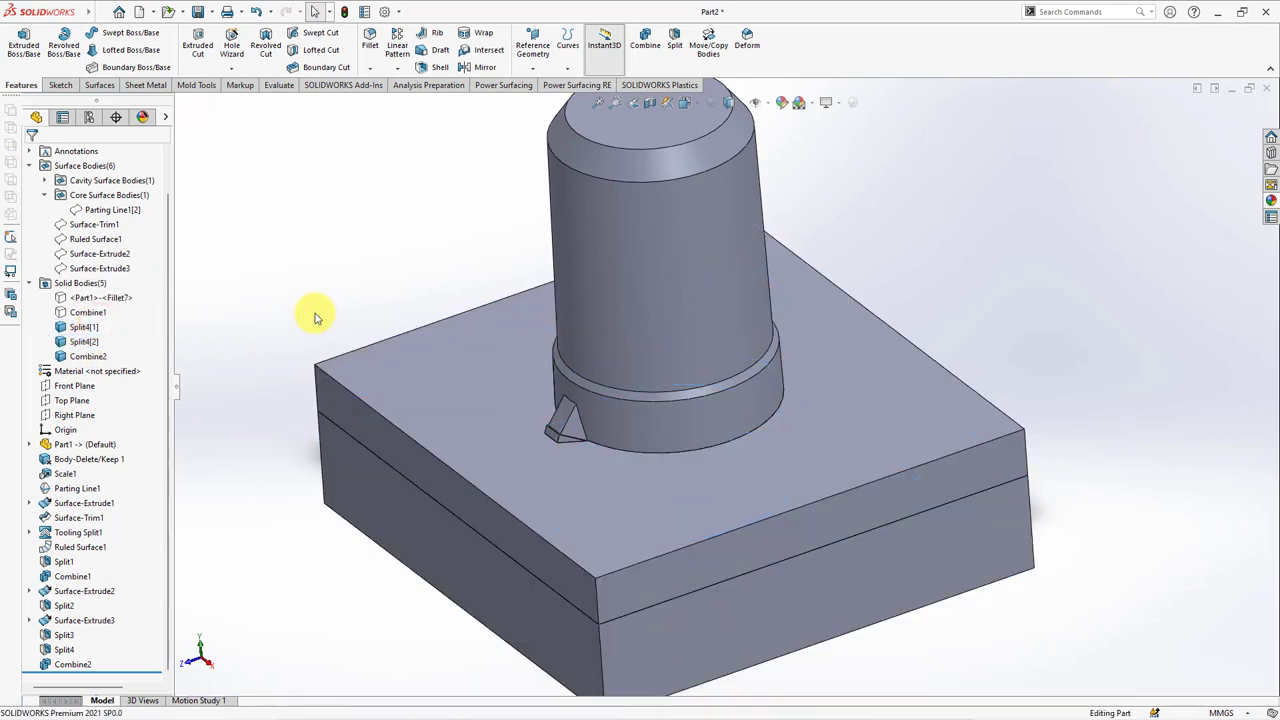
Use Move Face to offset four side faces of the two base slabs outward by 35 mm.
key("f")
left_click(190, 85)
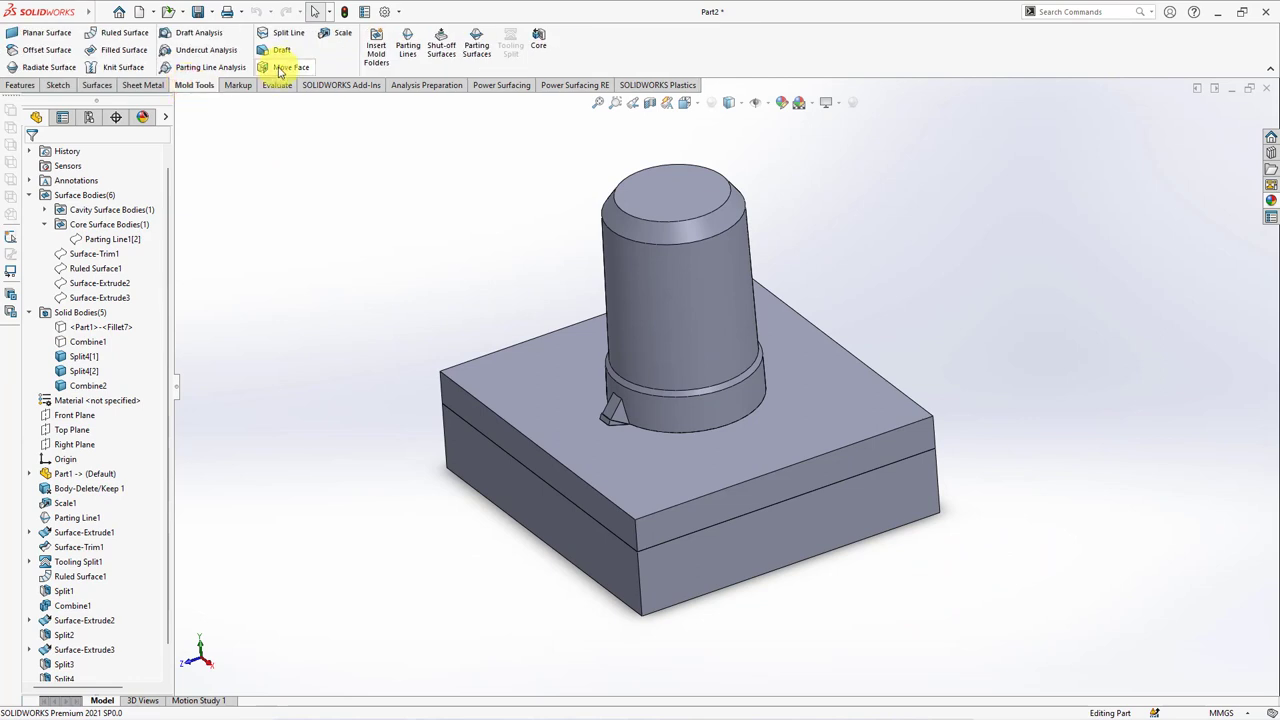
left_click(287, 66)
double_click(60, 307)
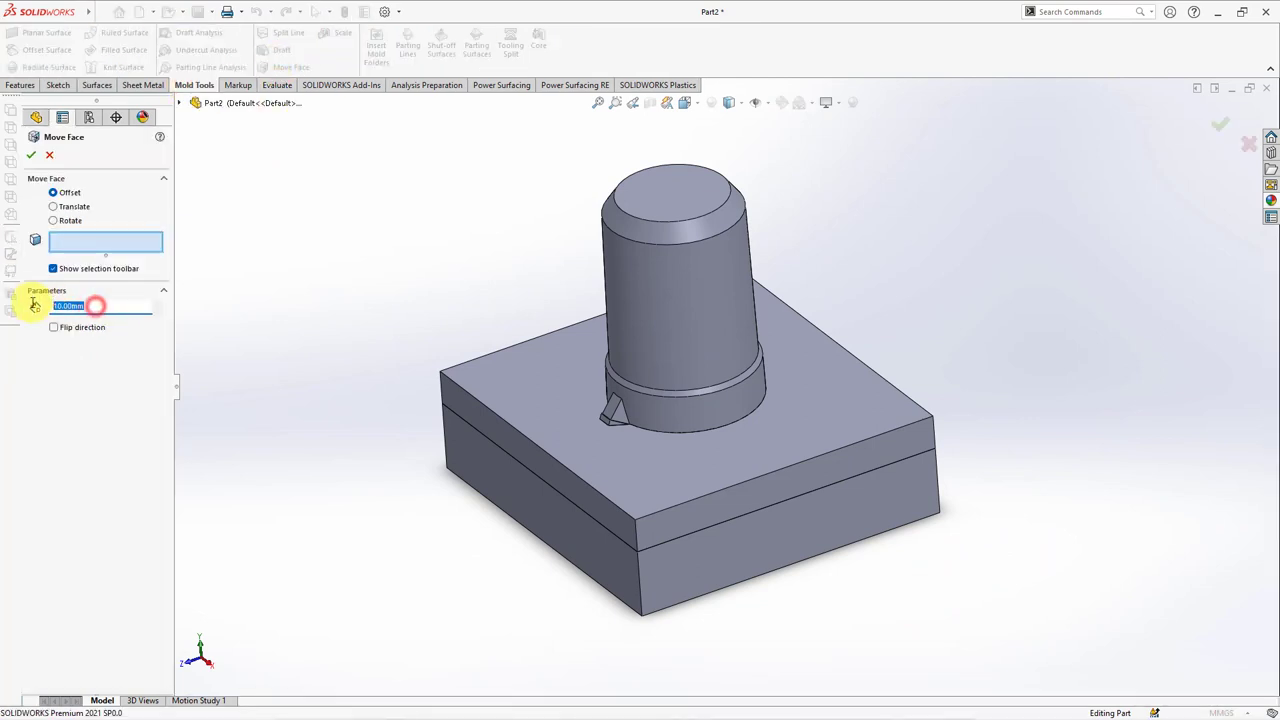
left_click(602, 553)
left_click(618, 522)
middle_click_drag(766, 523, 891, 531)
left_click(888, 478)
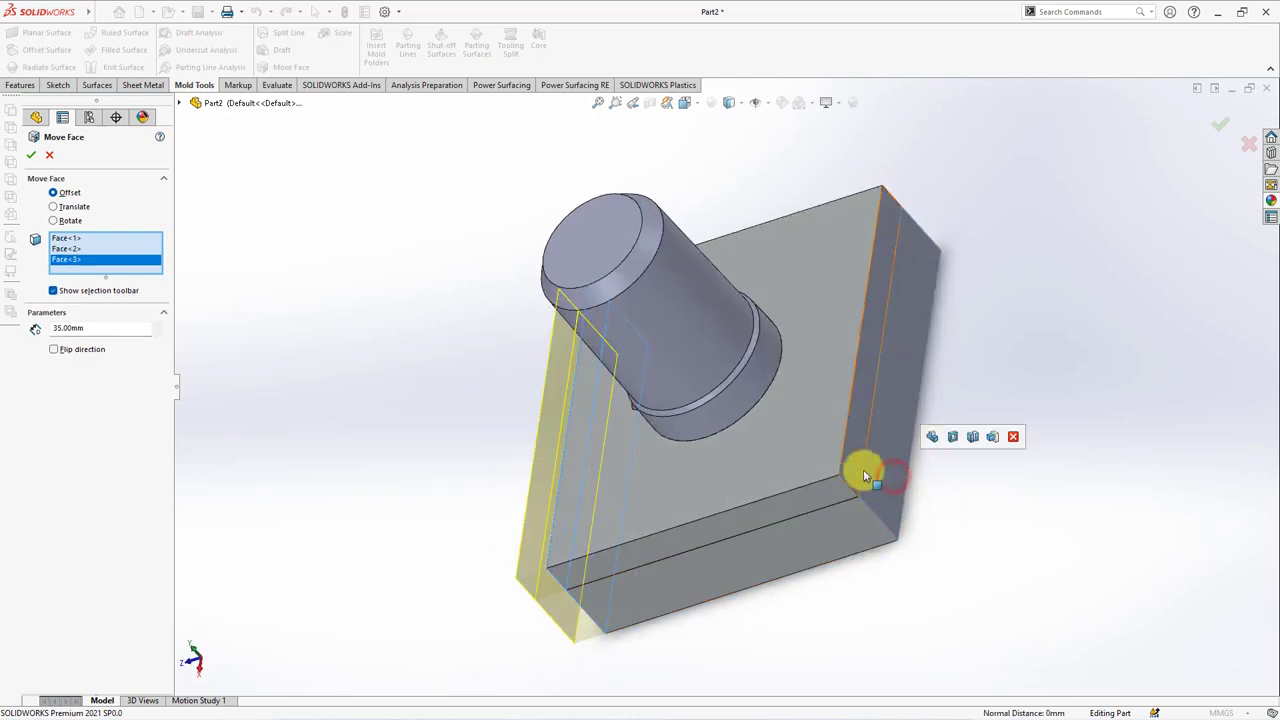
left_click(862, 472)
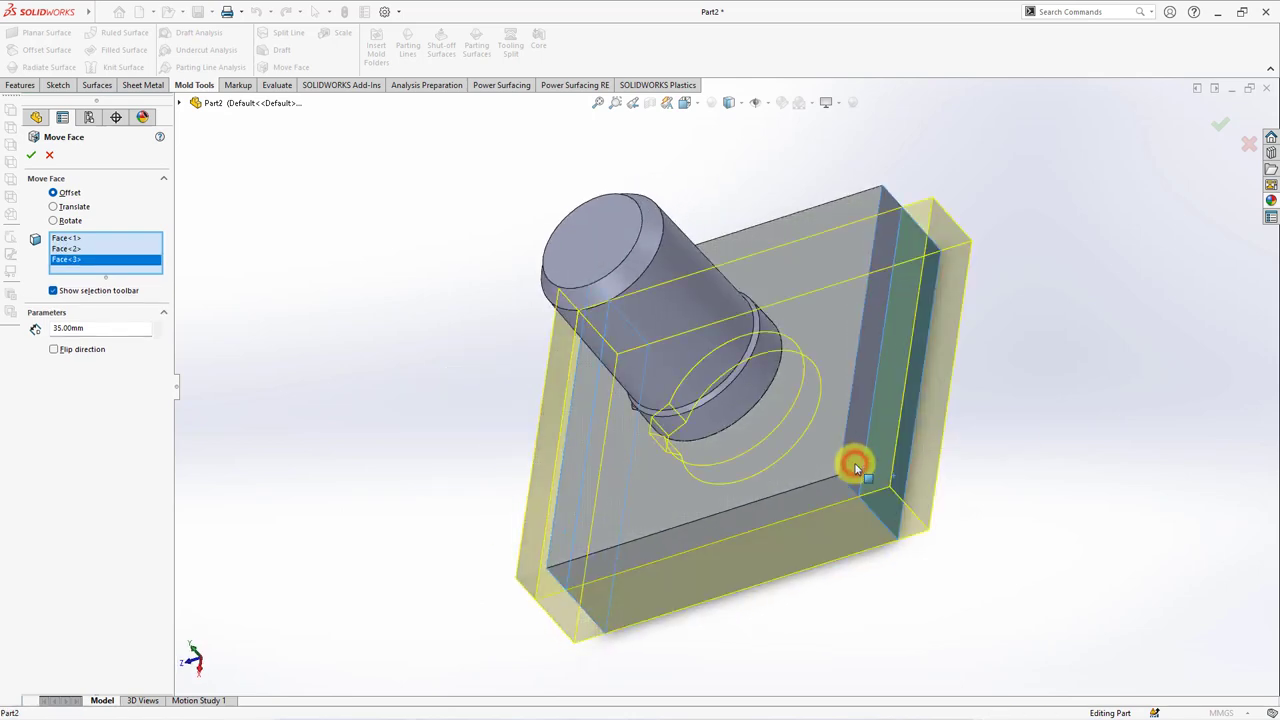
left_click(31, 155)
middle_click_drag(430, 390, 472, 378)
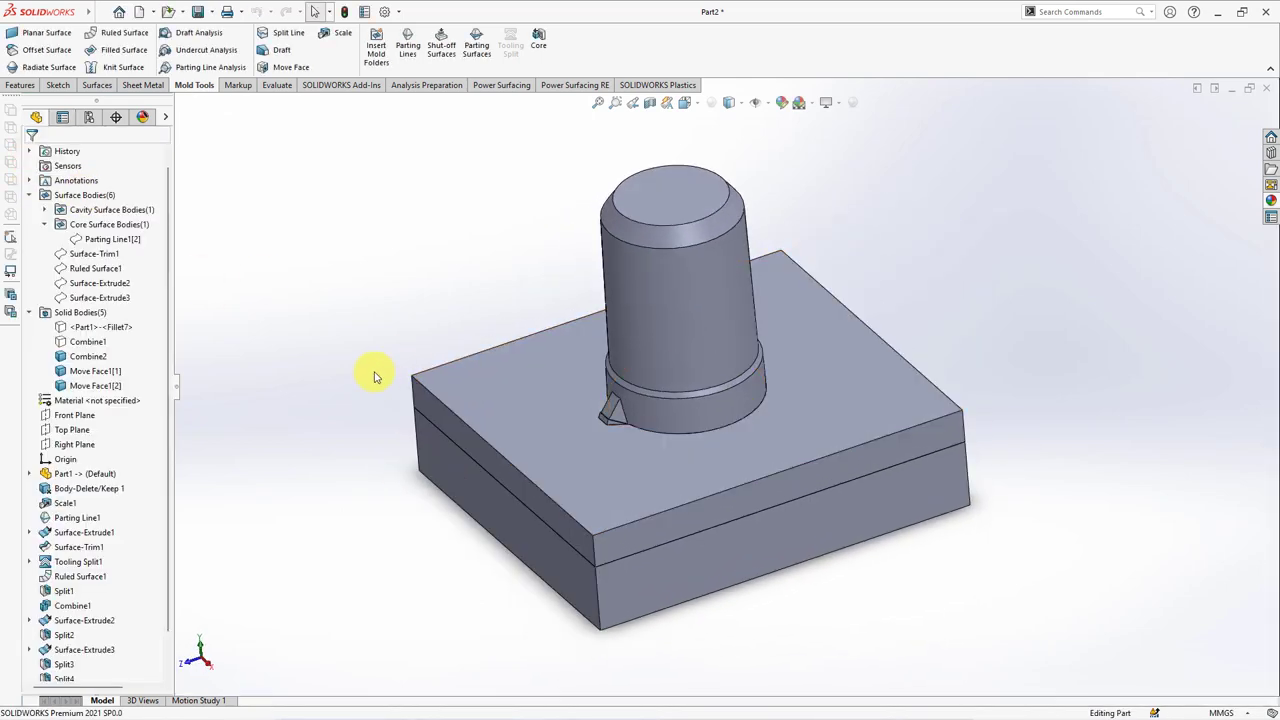
On the Right Plane, sketch a closed stepped line profile at the plate's corner.
left_click(75, 444)
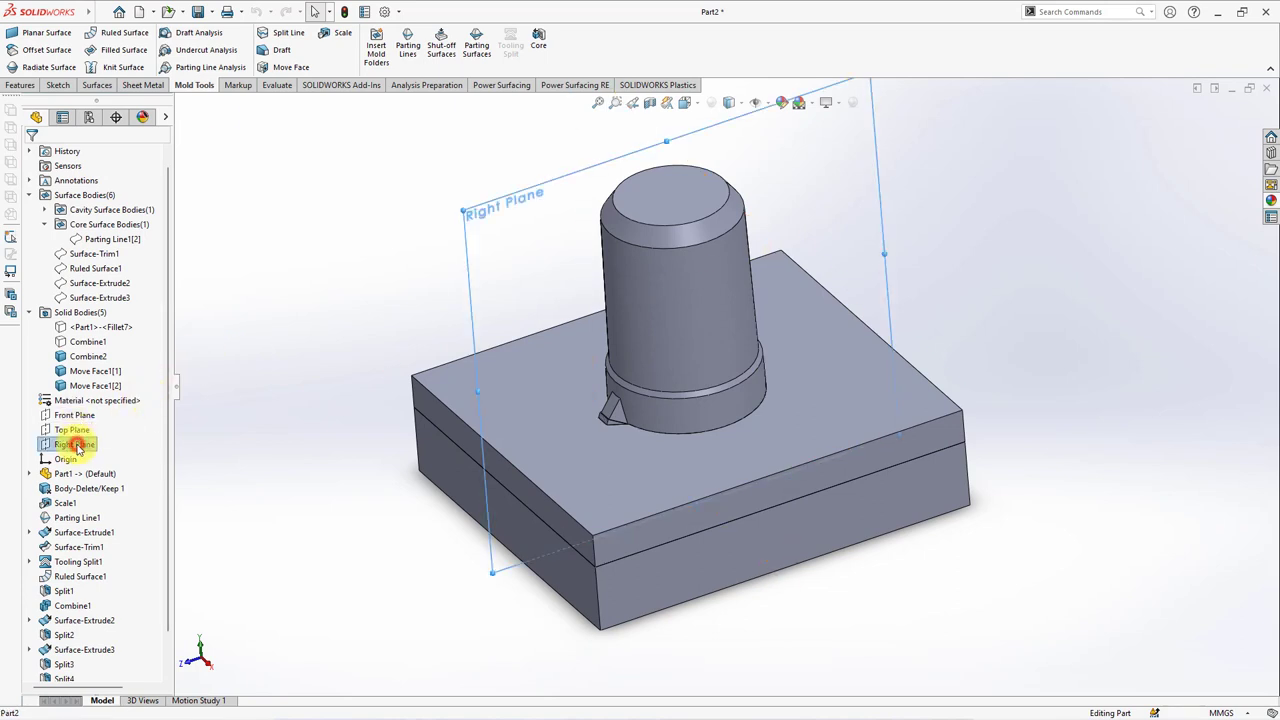
left_click(89, 430)
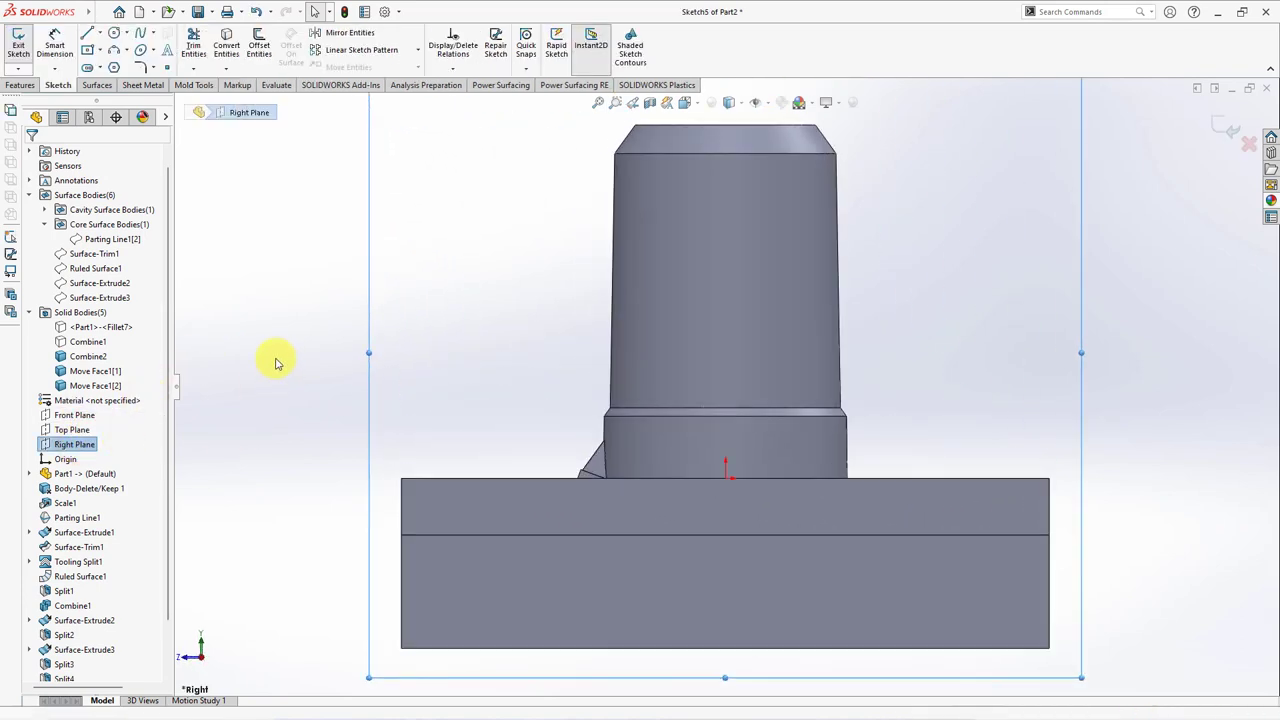
left_click(90, 35)
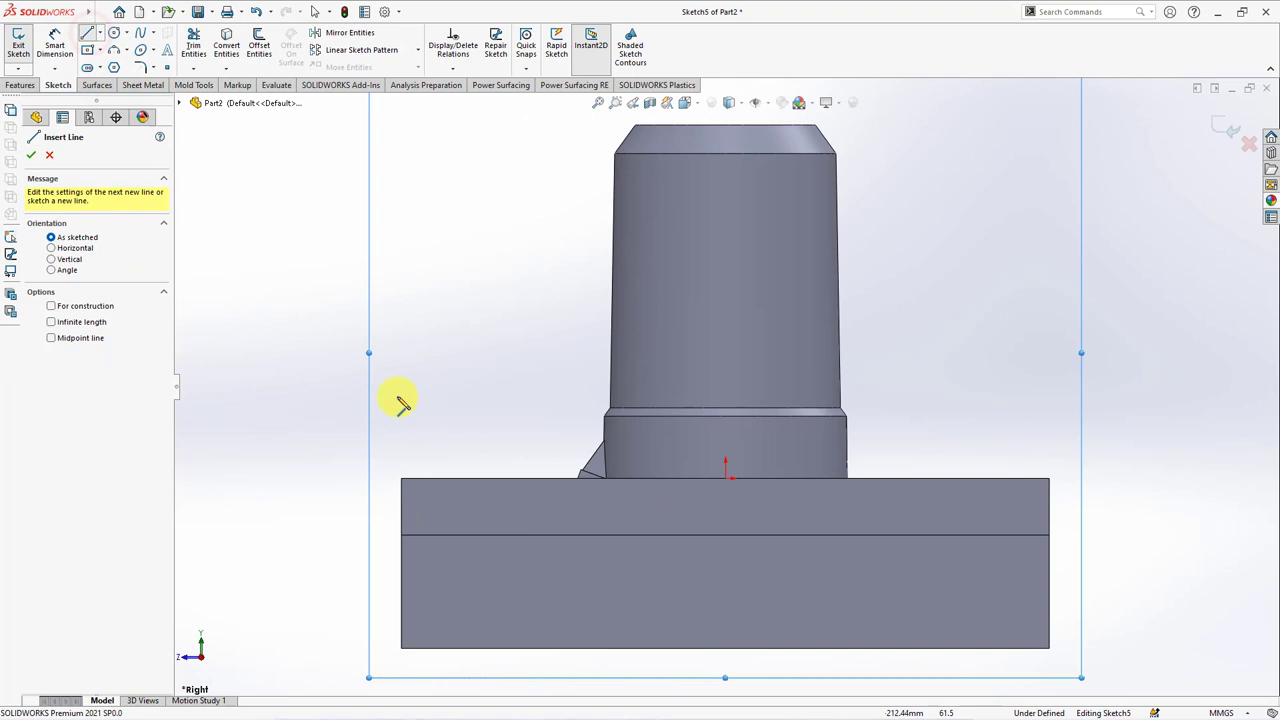
left_click(406, 480)
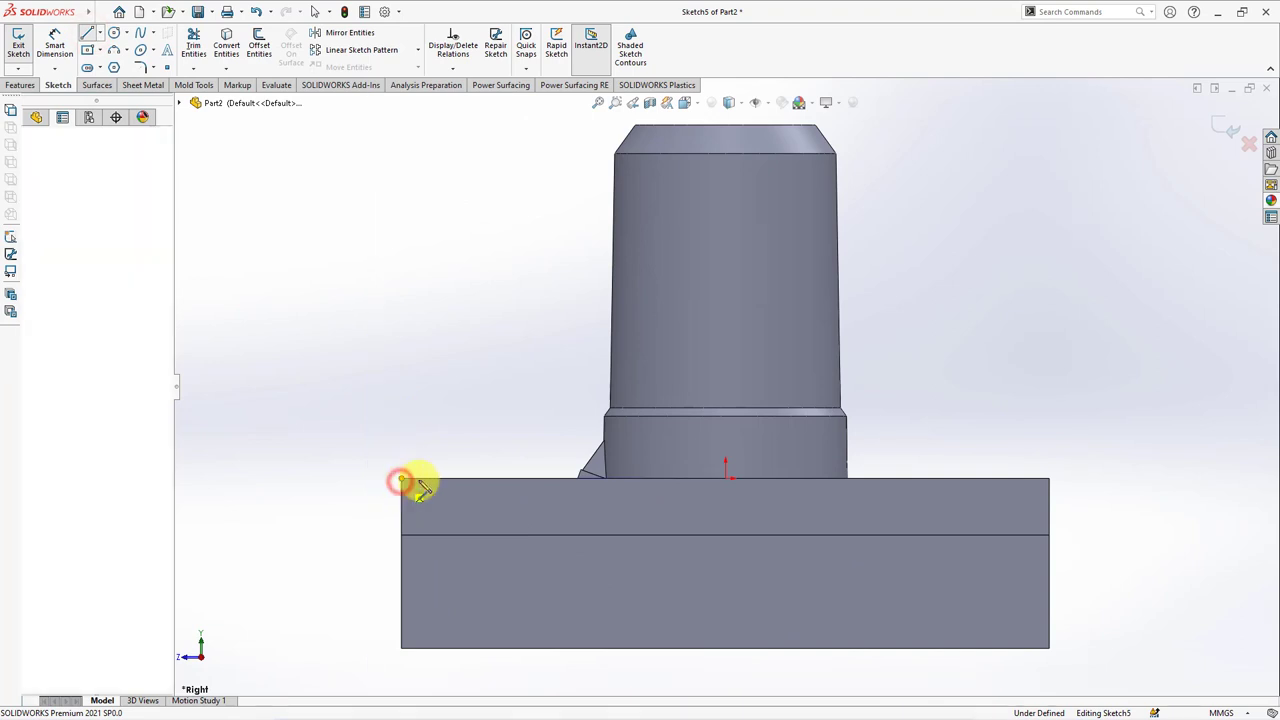
left_click(484, 479)
left_click(483, 444)
left_click(506, 444)
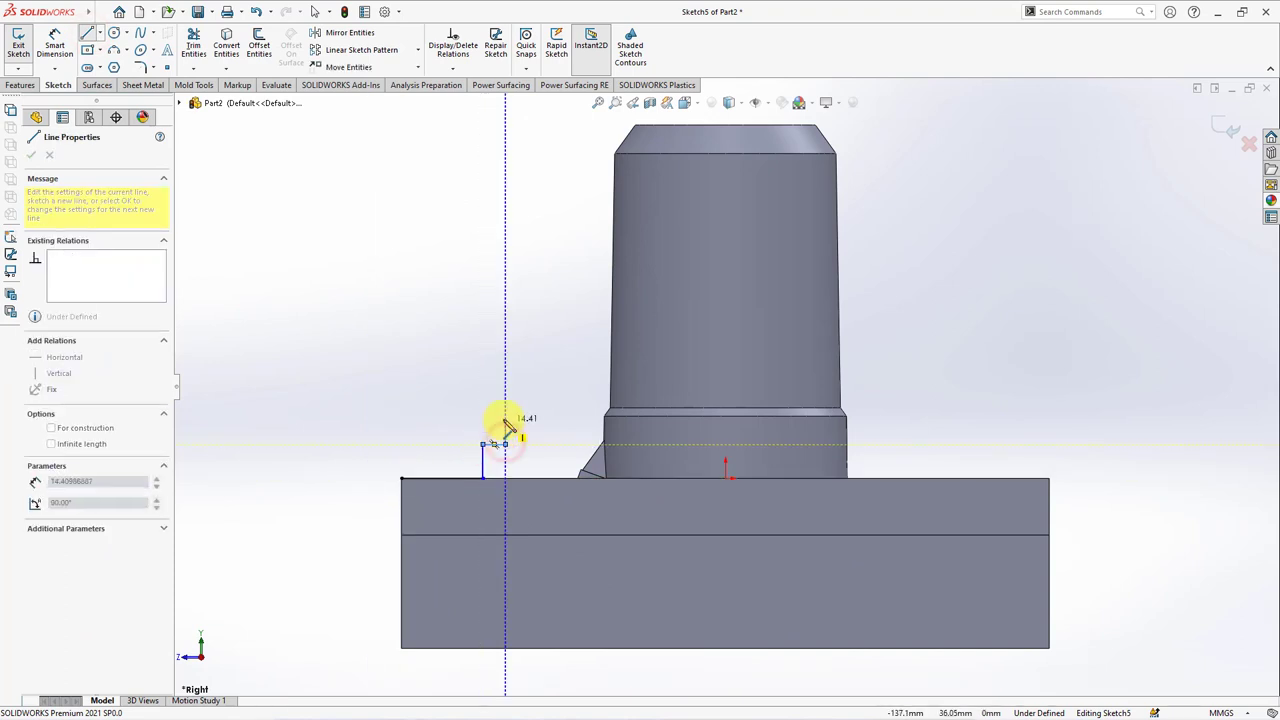
left_click(506, 418)
left_click(401, 418)
left_click(401, 478)
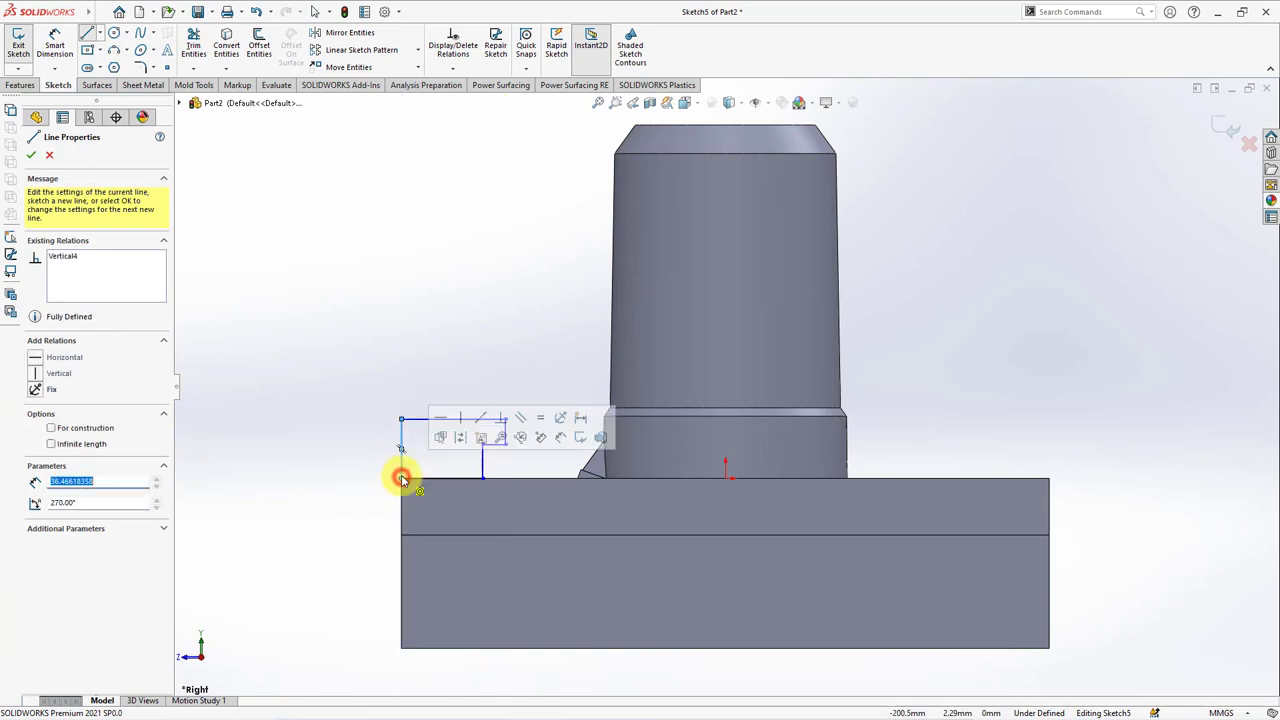
left_click(33, 160)
Dimension the profile's vertical lines to 15 mm and 20 mm.
left_click(53, 45)
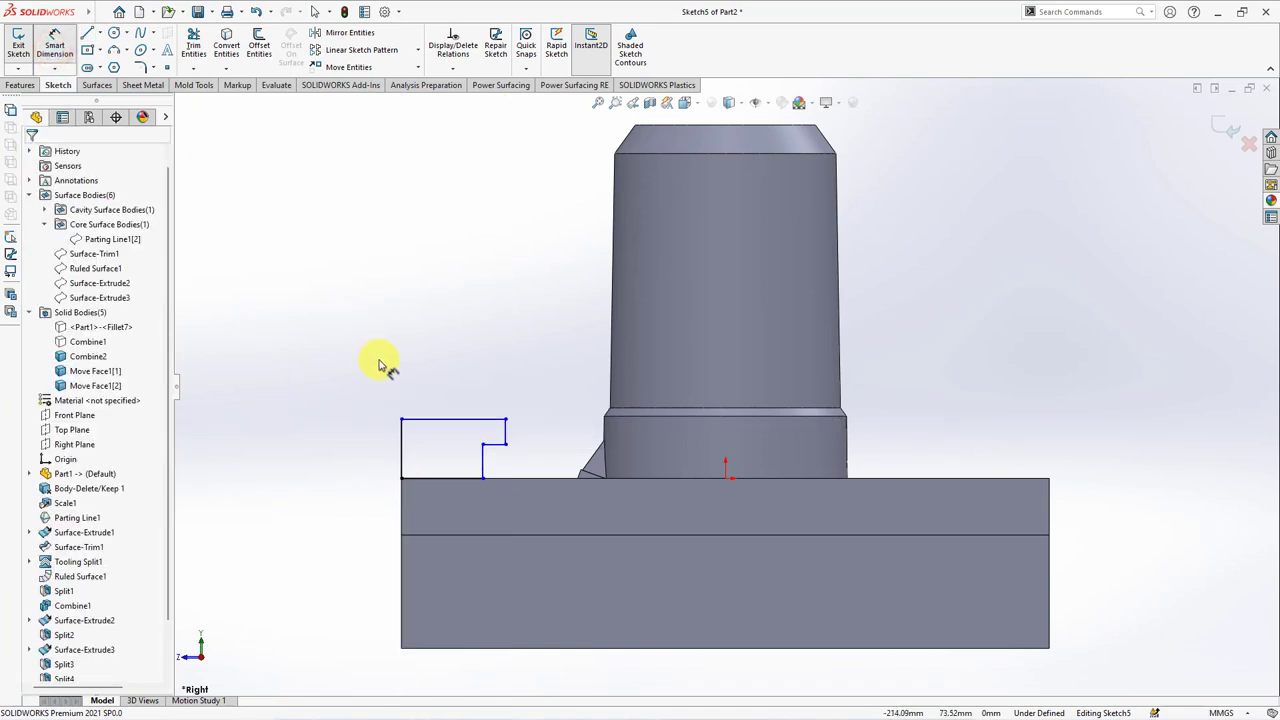
left_click(506, 431)
left_click(529, 431)
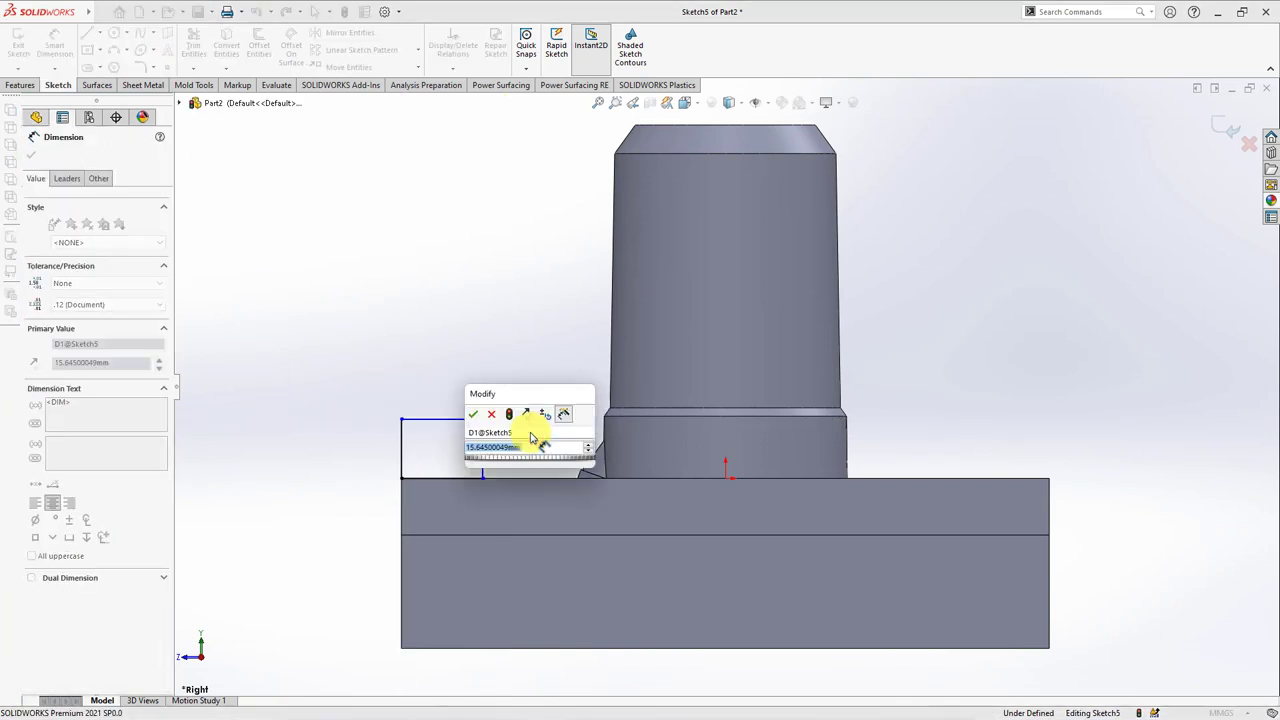
type("15")
left_click(473, 413)
left_click(484, 466)
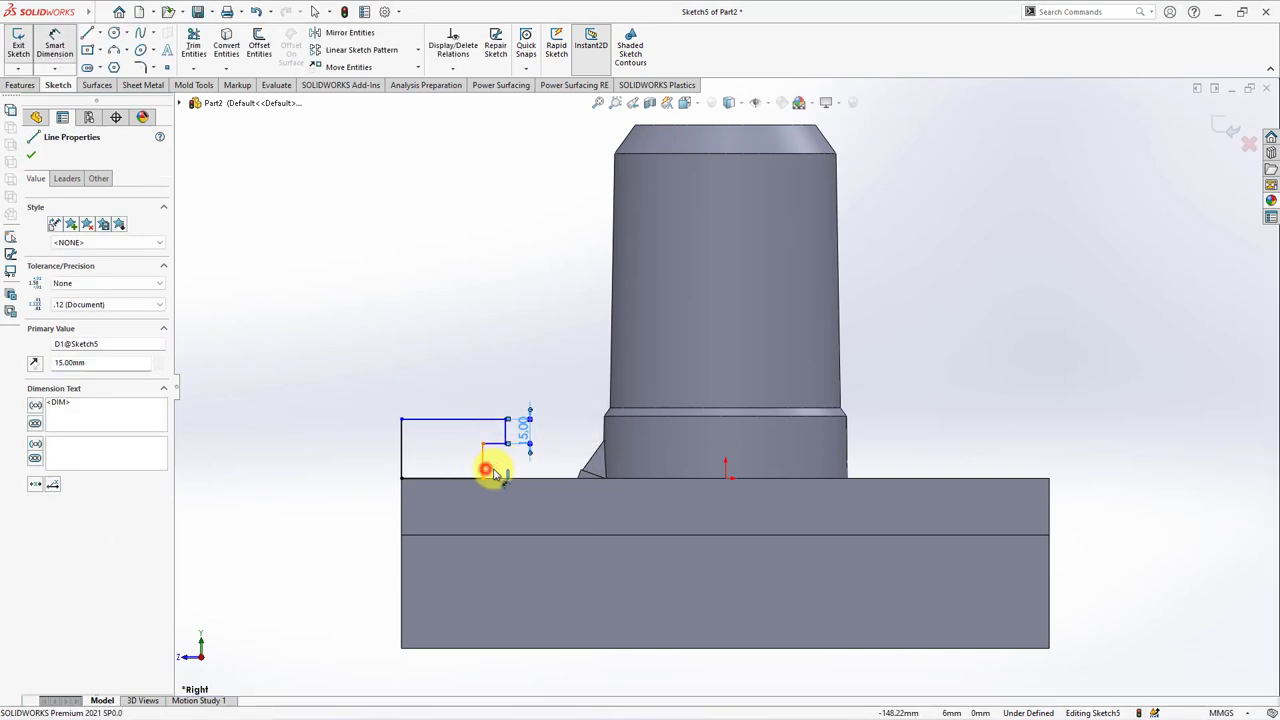
left_click(533, 467)
type("20")
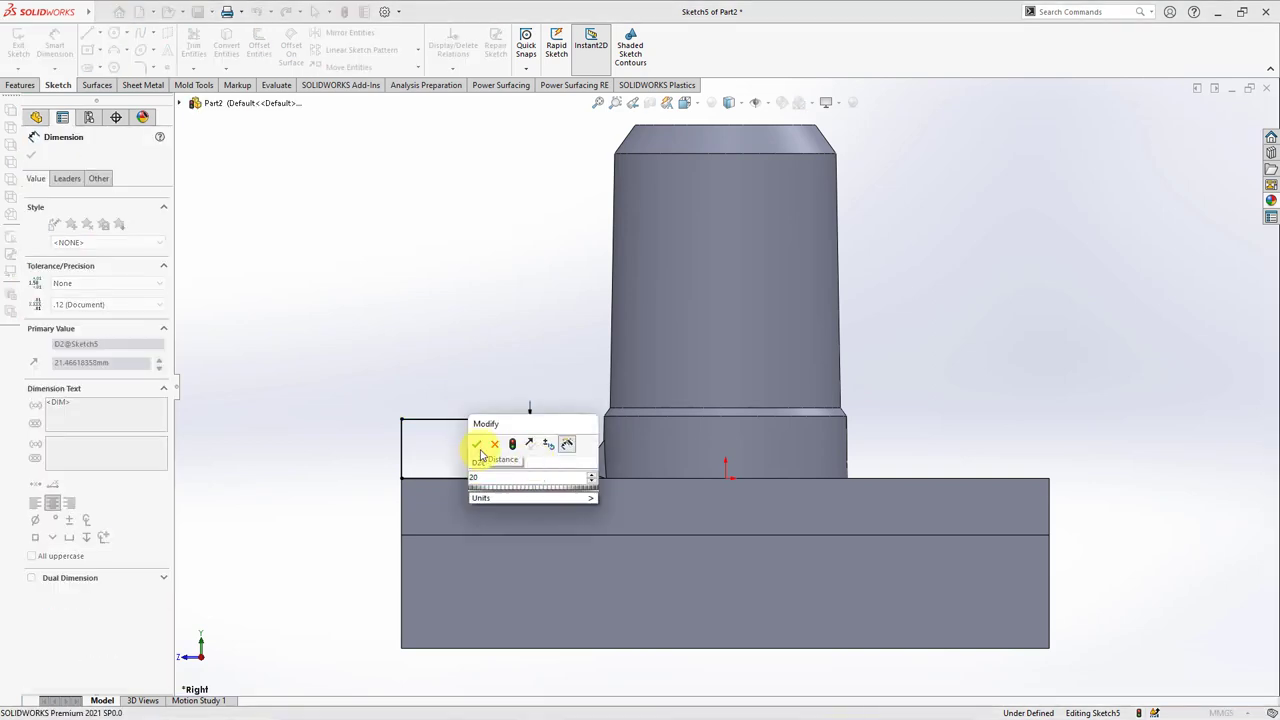
left_click(477, 445)
Dimension the step width to 10 mm and the bottom length to 50 mm.
scroll(523, 470, "down", 2)
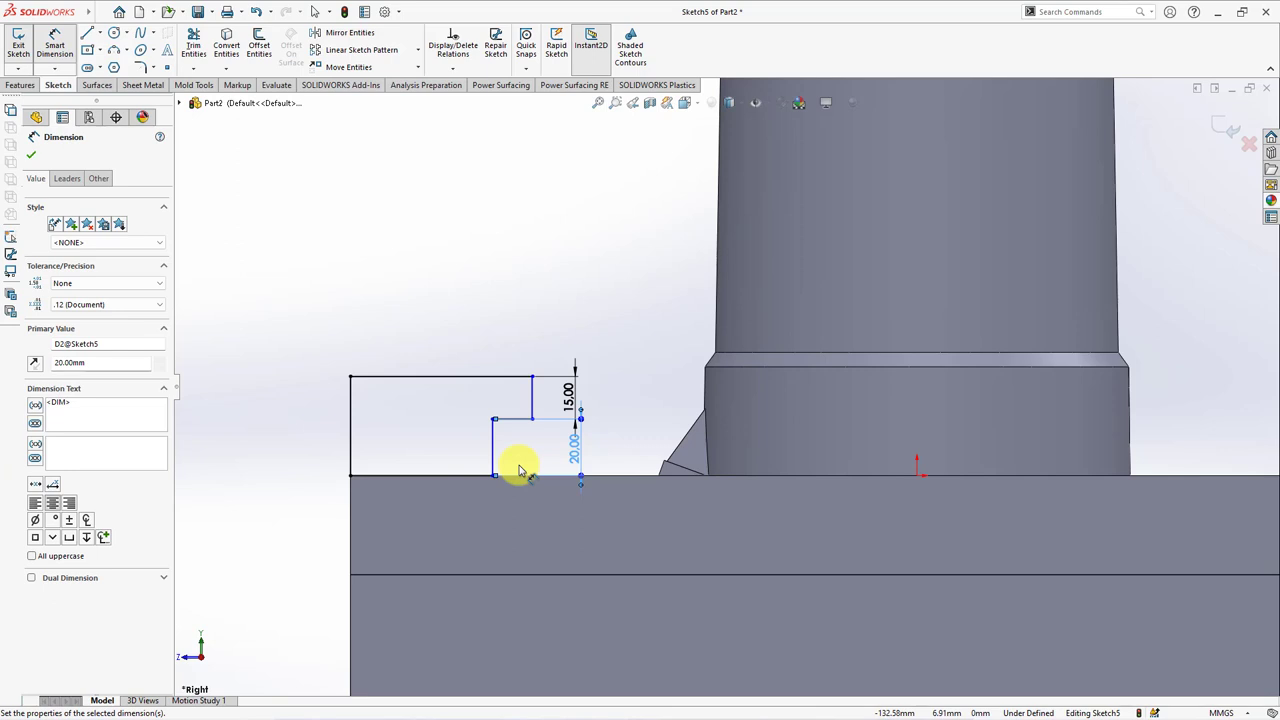
left_click(521, 422)
left_click(510, 338)
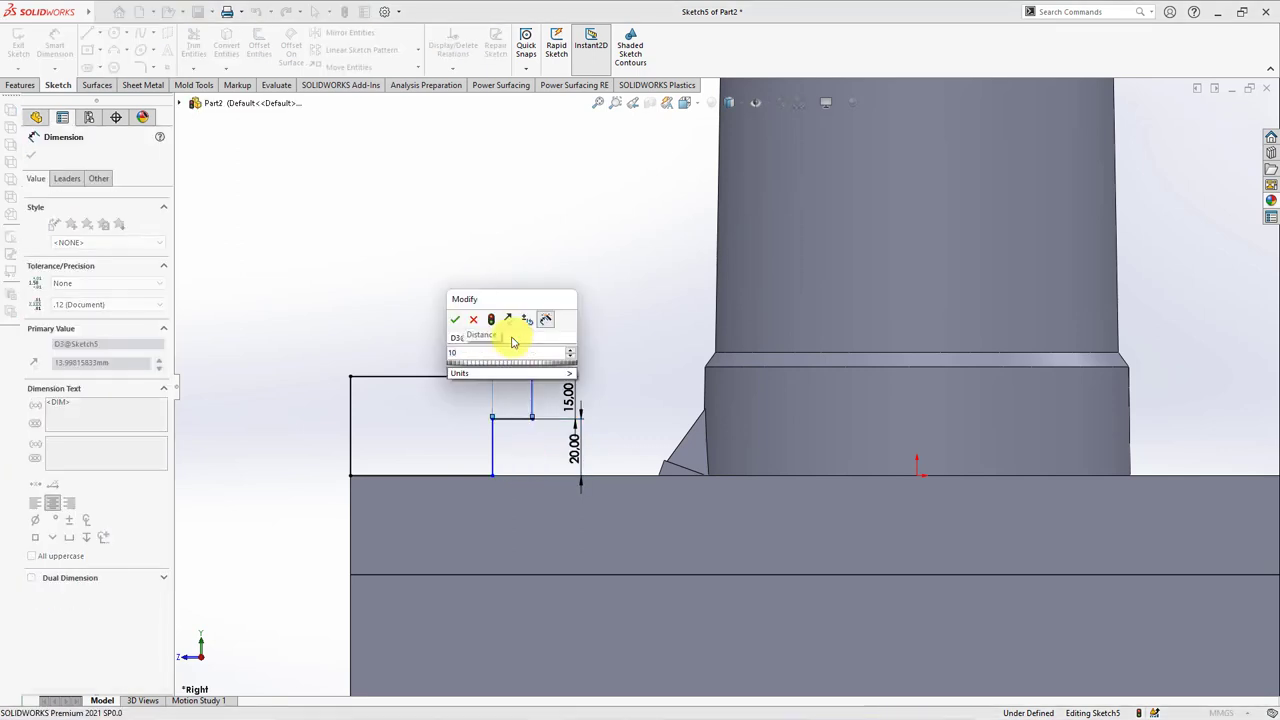
left_click(456, 320)
left_click(455, 477)
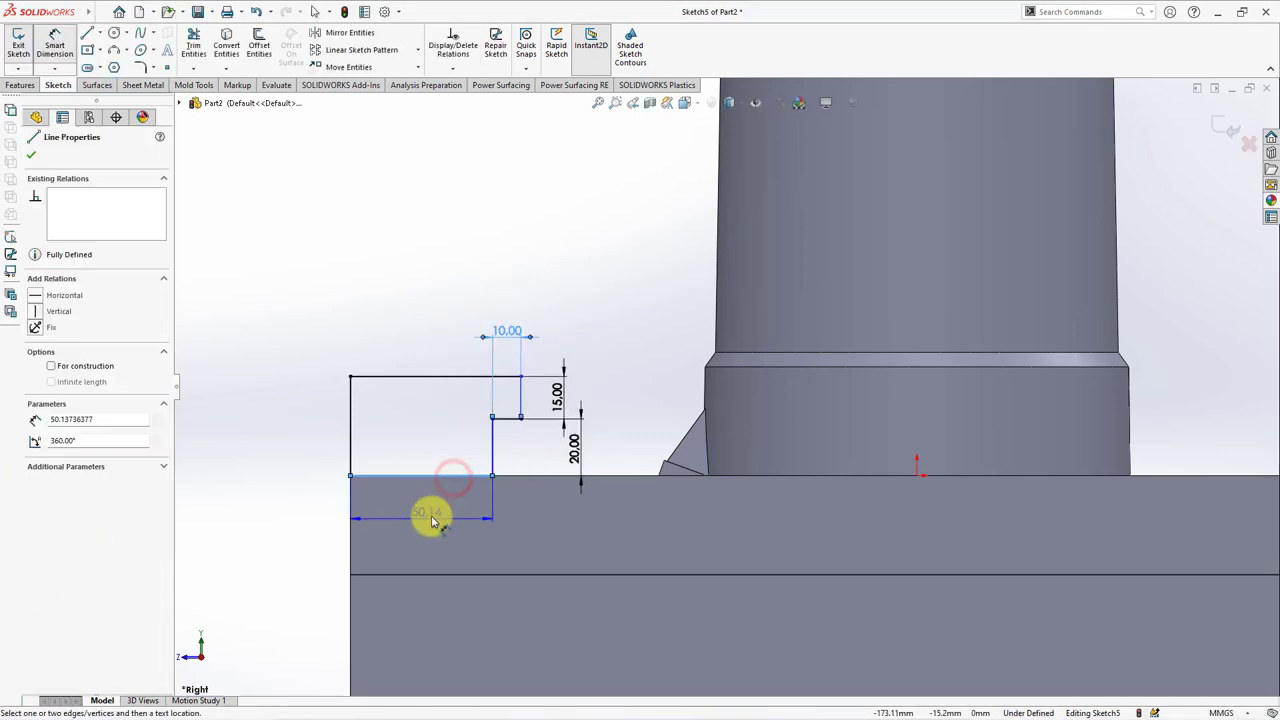
left_click(428, 522)
type("50")
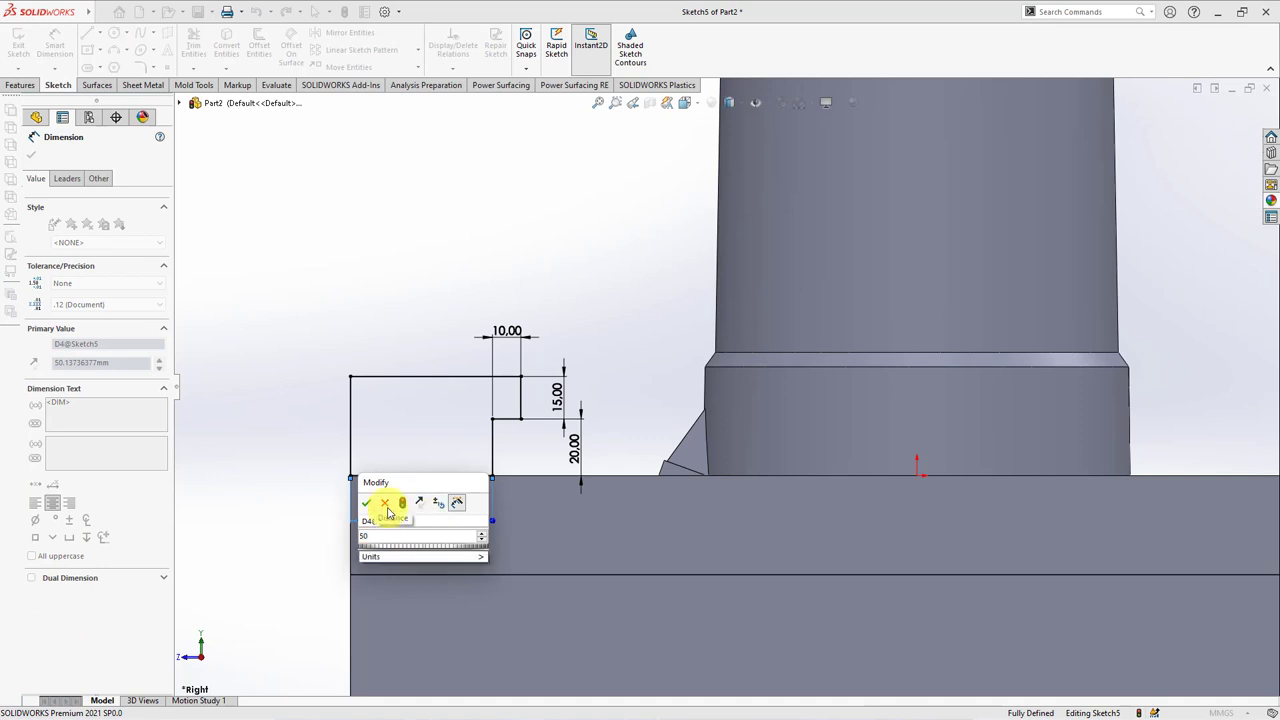
left_click(369, 503)
left_click(314, 491)
key("f")
key("ctrl+7")
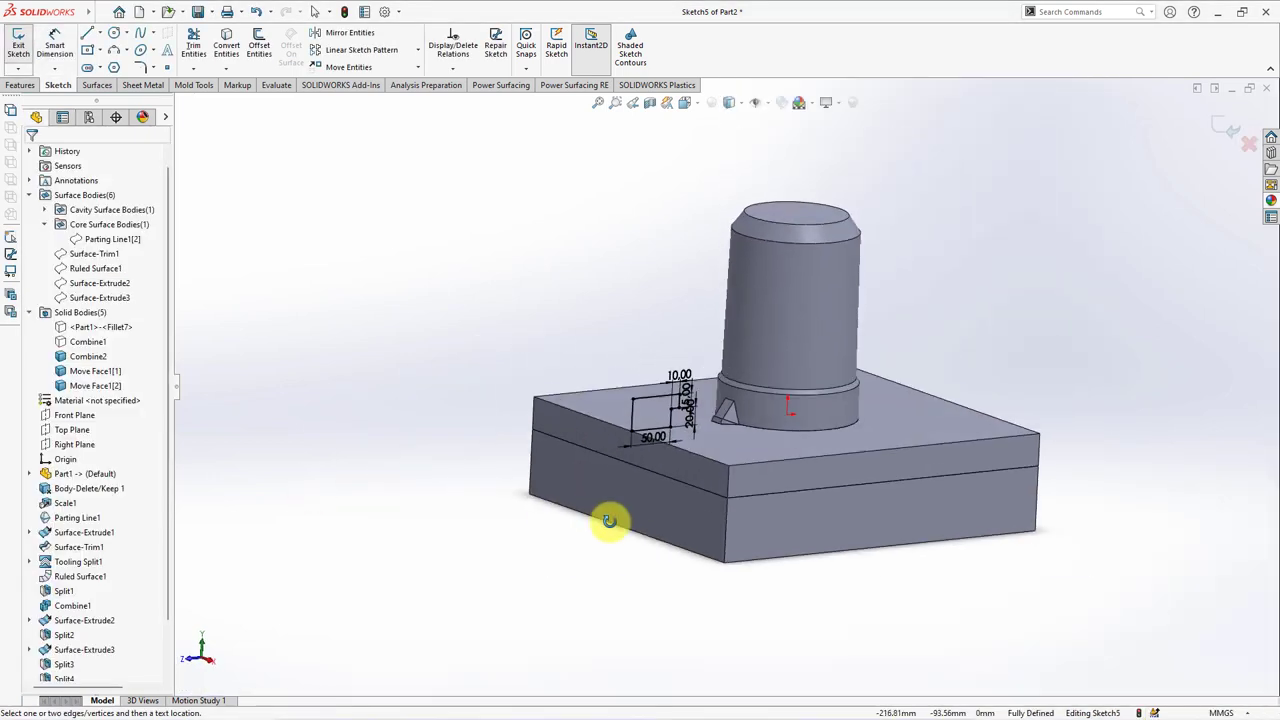
left_click(20, 85)
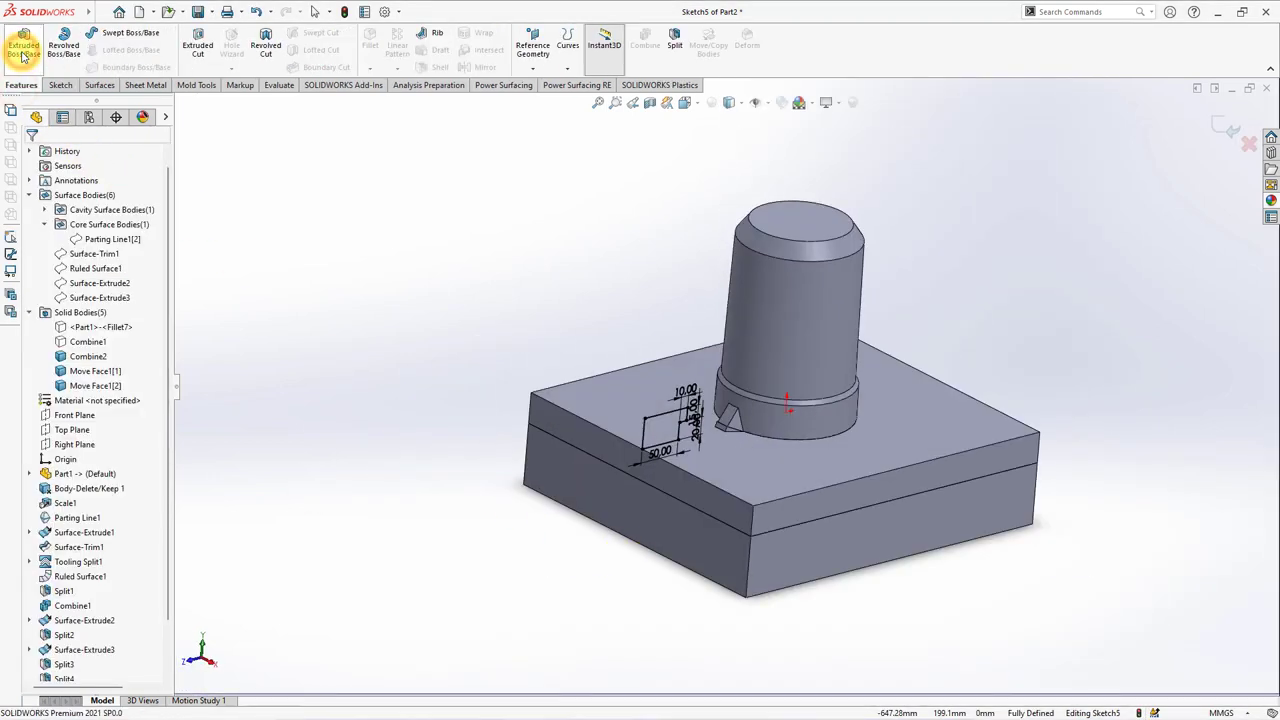
Extrude the step profile Up To Surface both ways, ending at the plate's front and far faces.
left_click(22, 50)
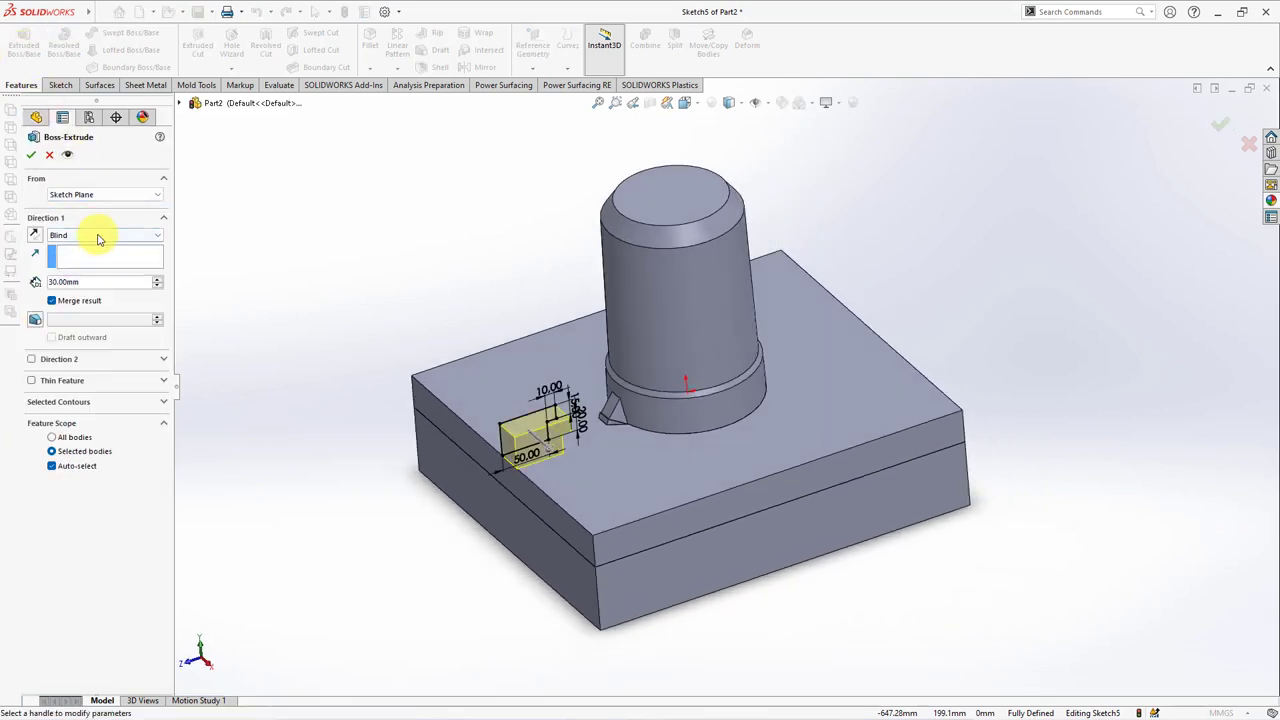
left_click(100, 236)
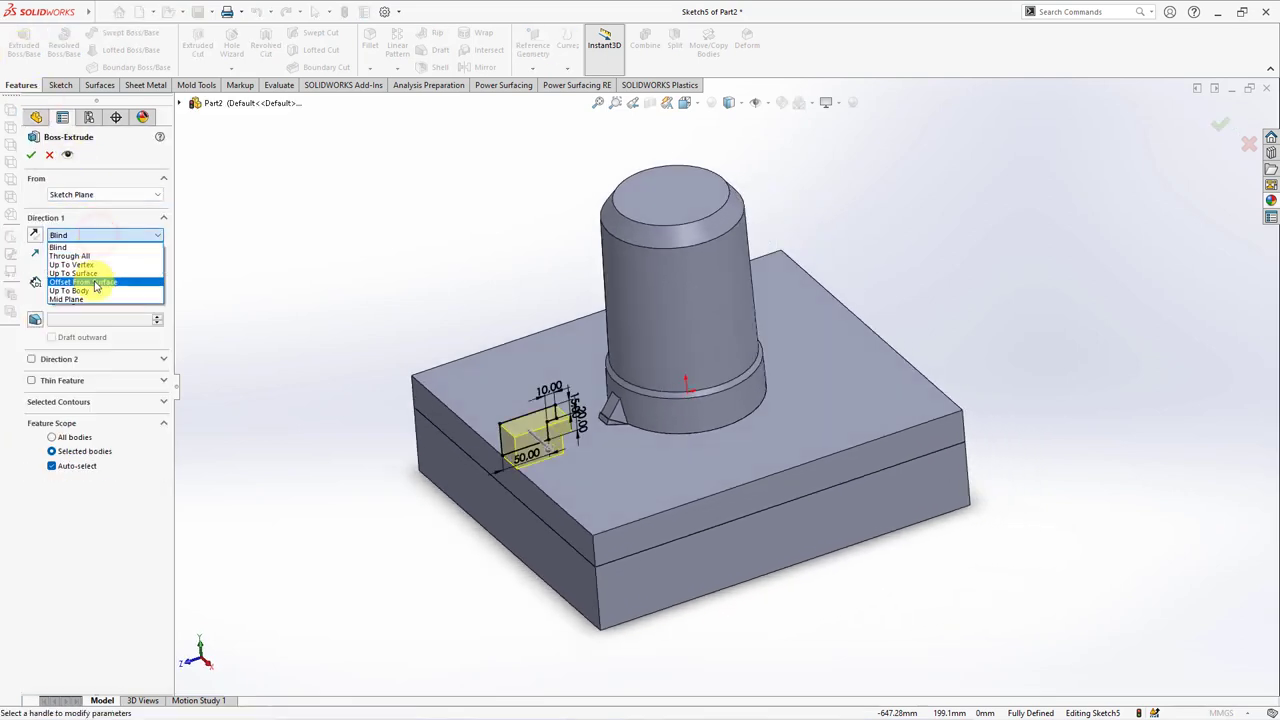
left_click(621, 532)
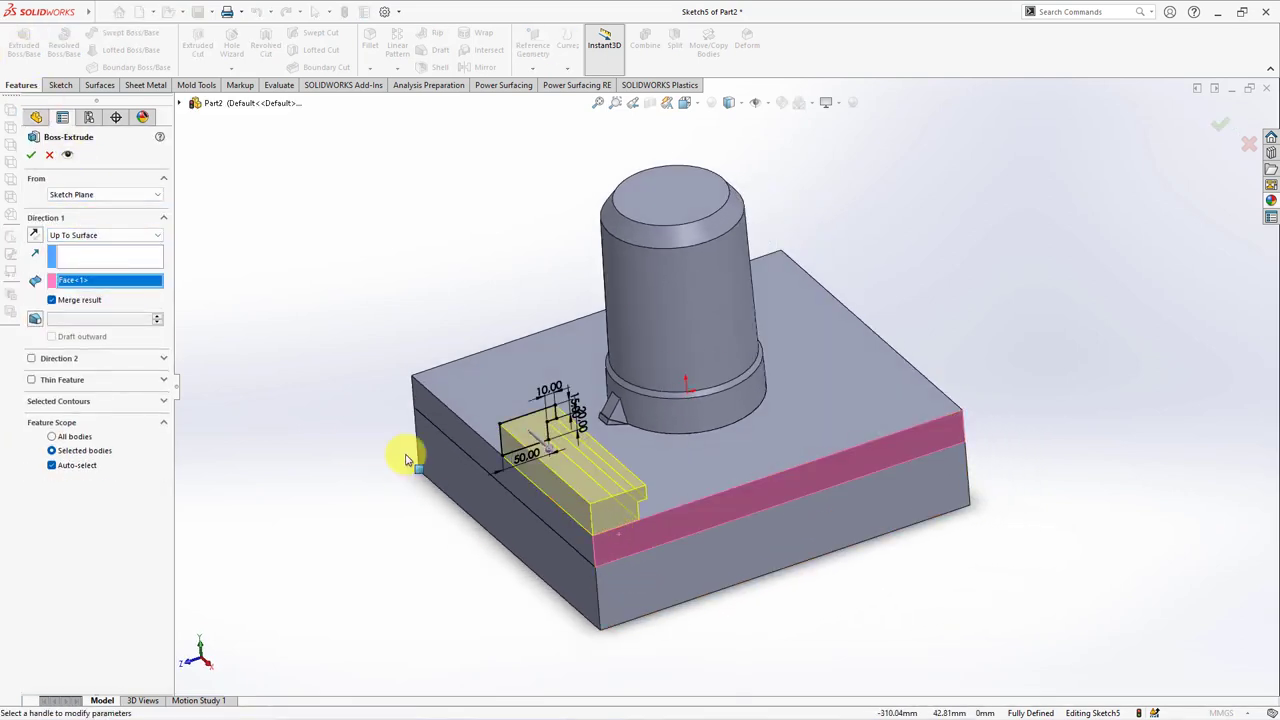
left_click(33, 360)
left_click(100, 374)
left_click(85, 412)
middle_click_drag(271, 394, 402, 552)
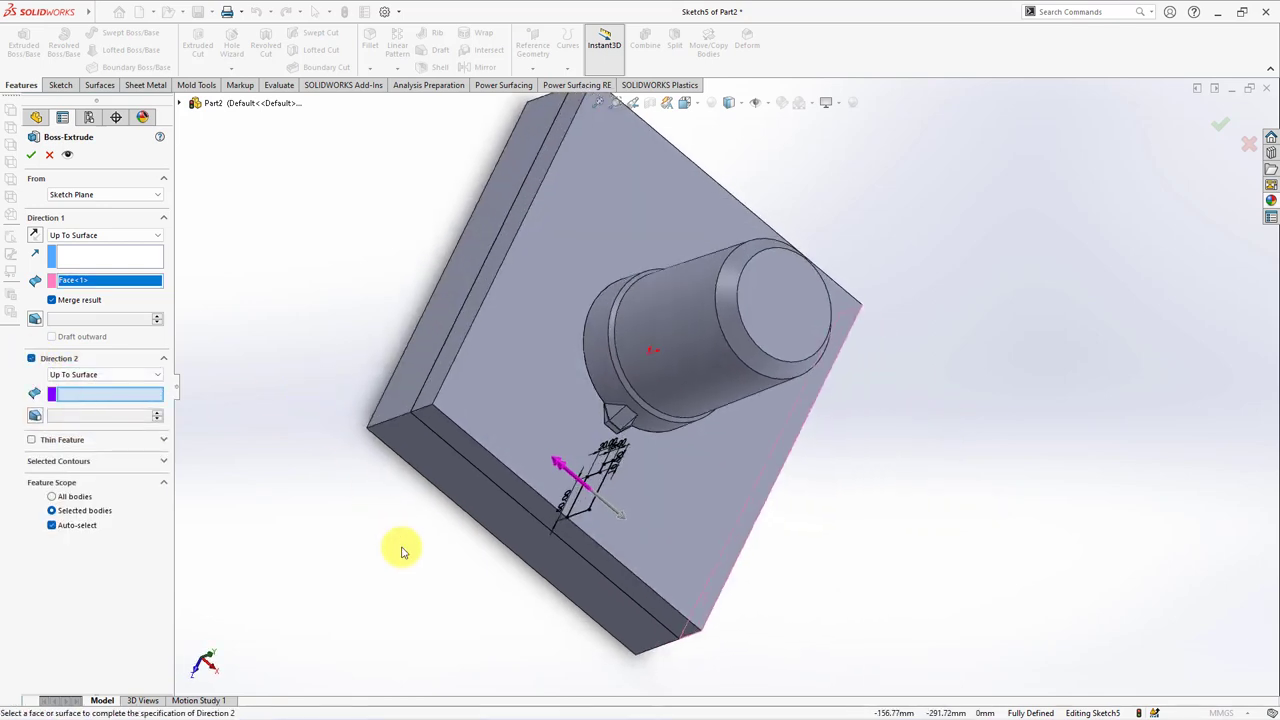
left_click(429, 388)
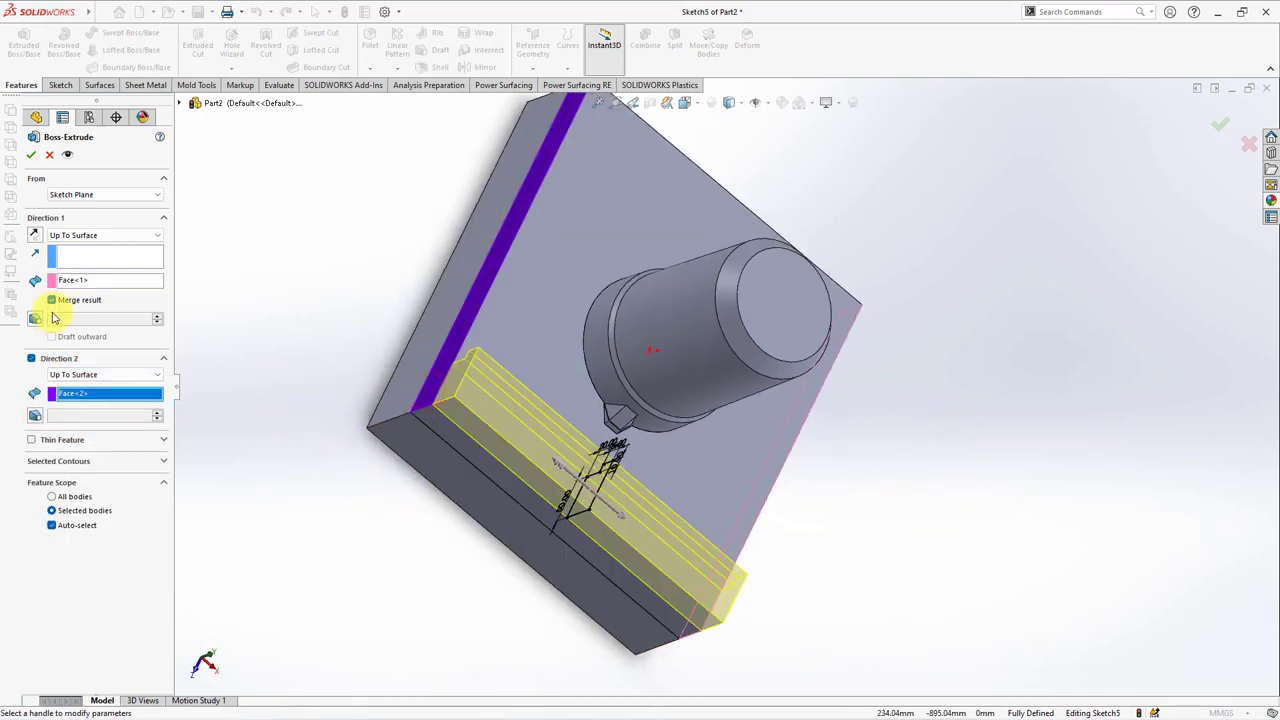
left_click(35, 160)
Start a new sketch on the end face of the new rail.
middle_click_drag(260, 343, 260, 240)
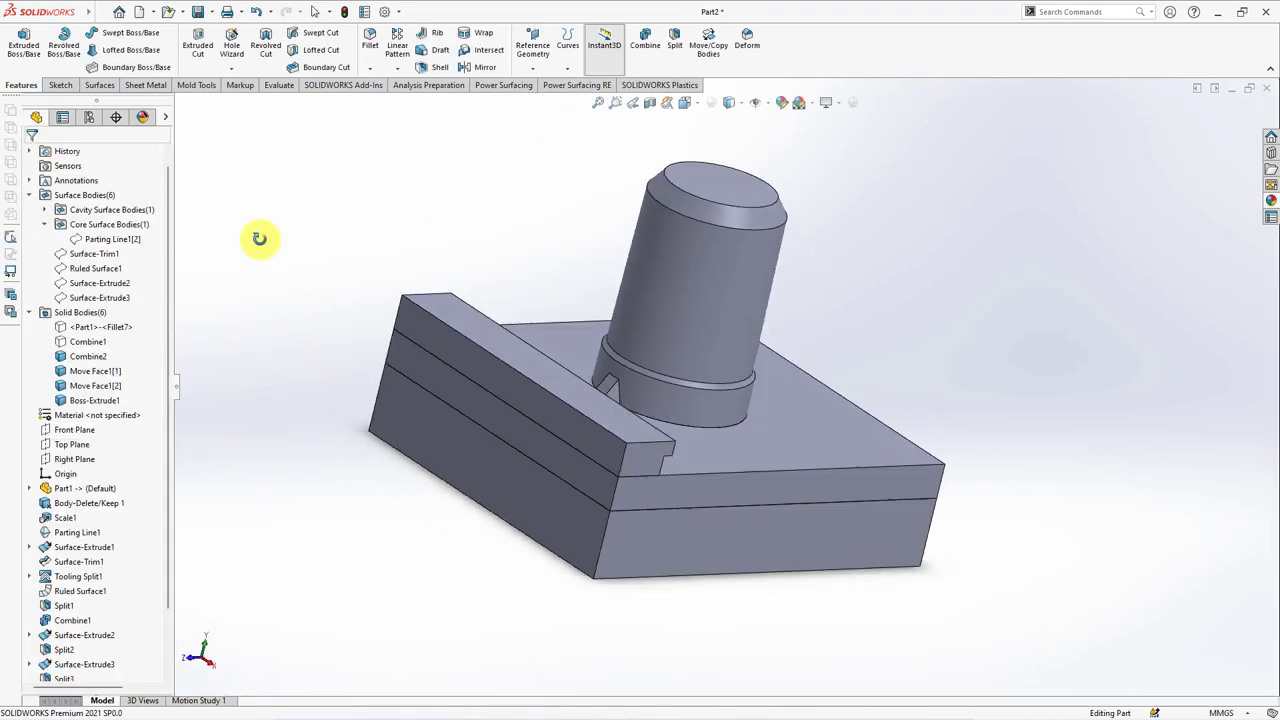
left_click(608, 468)
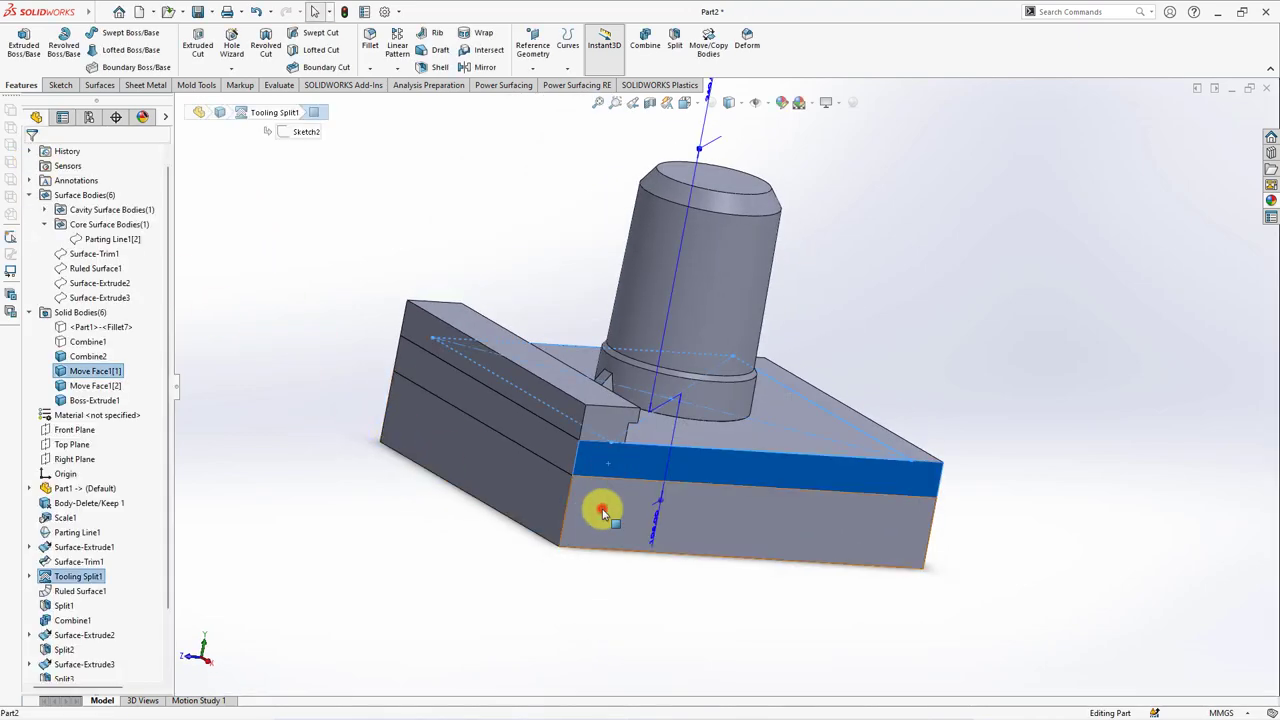
mouse_move(457, 566)
middle_mouse_down()
mouse_move(490, 540)
mouse_move(503, 354)
middle_mouse_up()
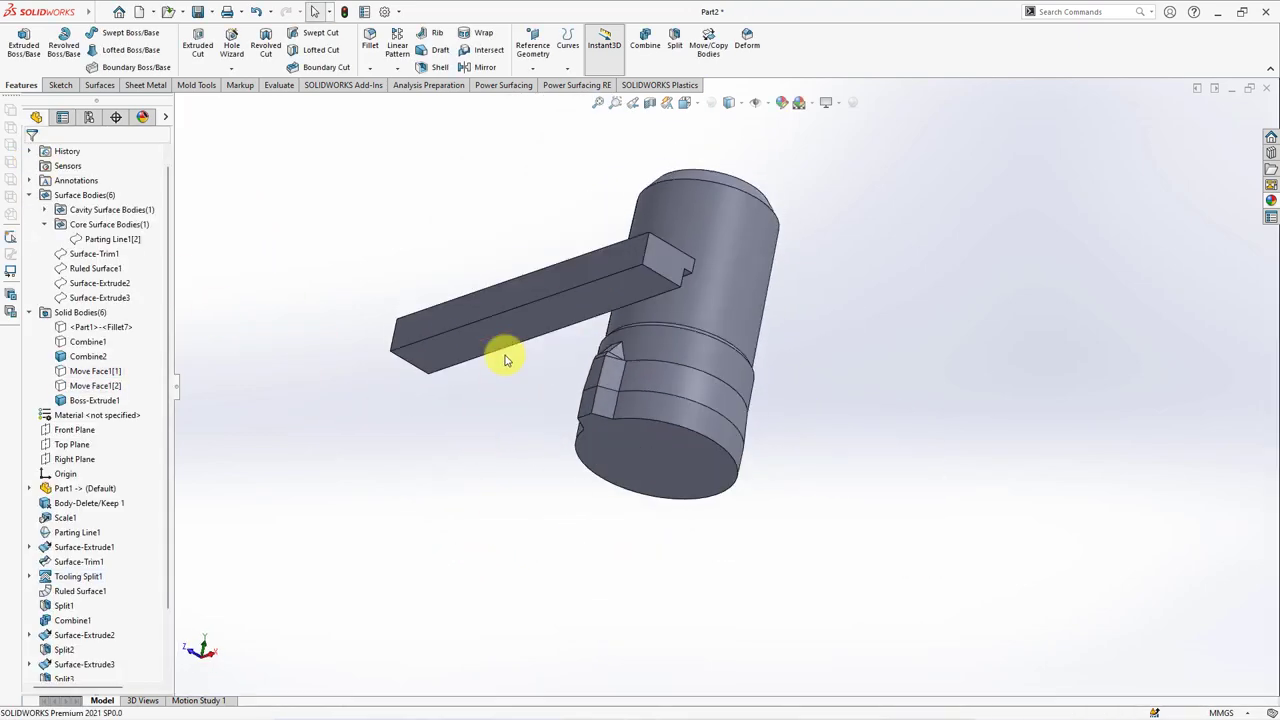
left_click(503, 335)
left_click(560, 290)
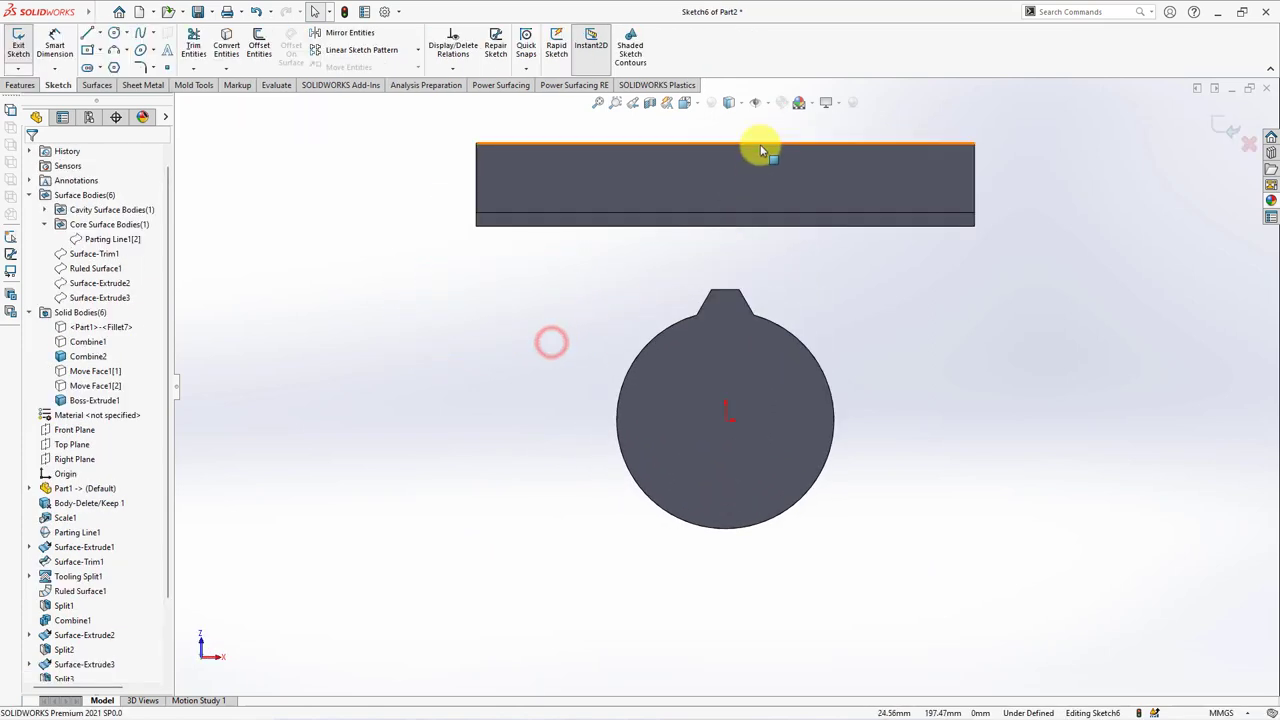
Draw a vertical centerline and a centerpoint straight slot on the rail face.
left_click(100, 33)
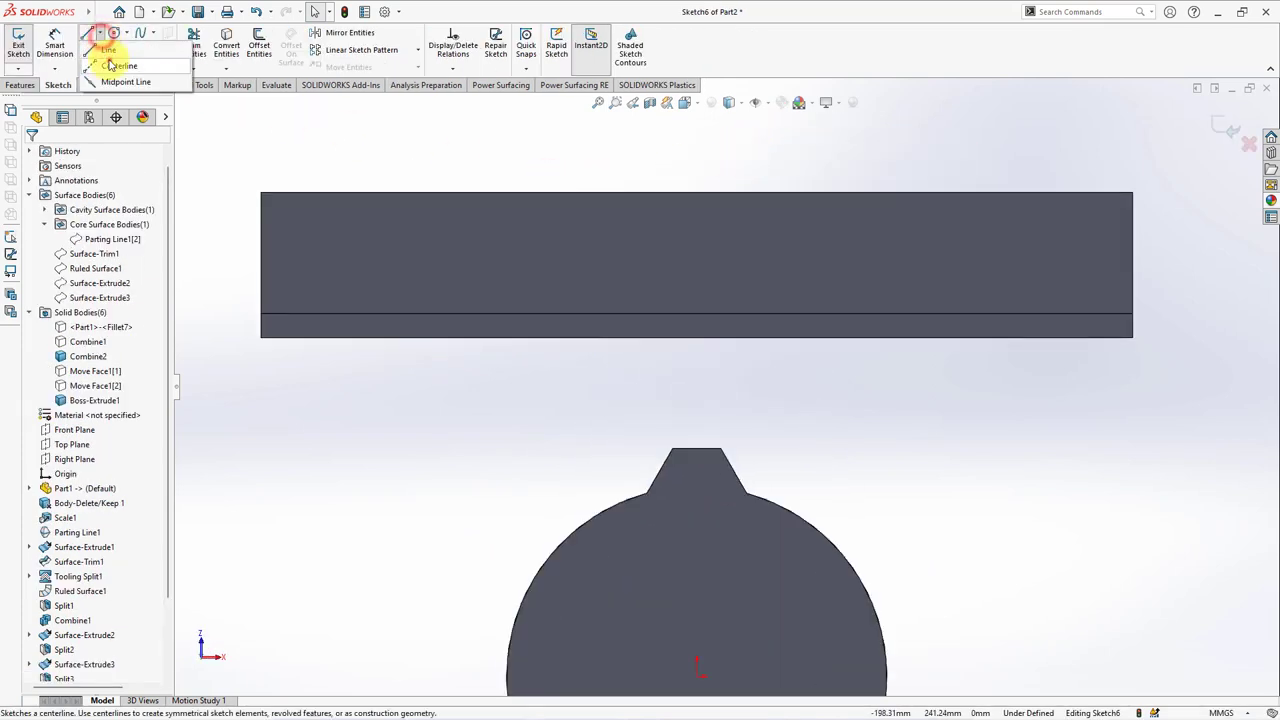
left_click(125, 79)
left_click(697, 194)
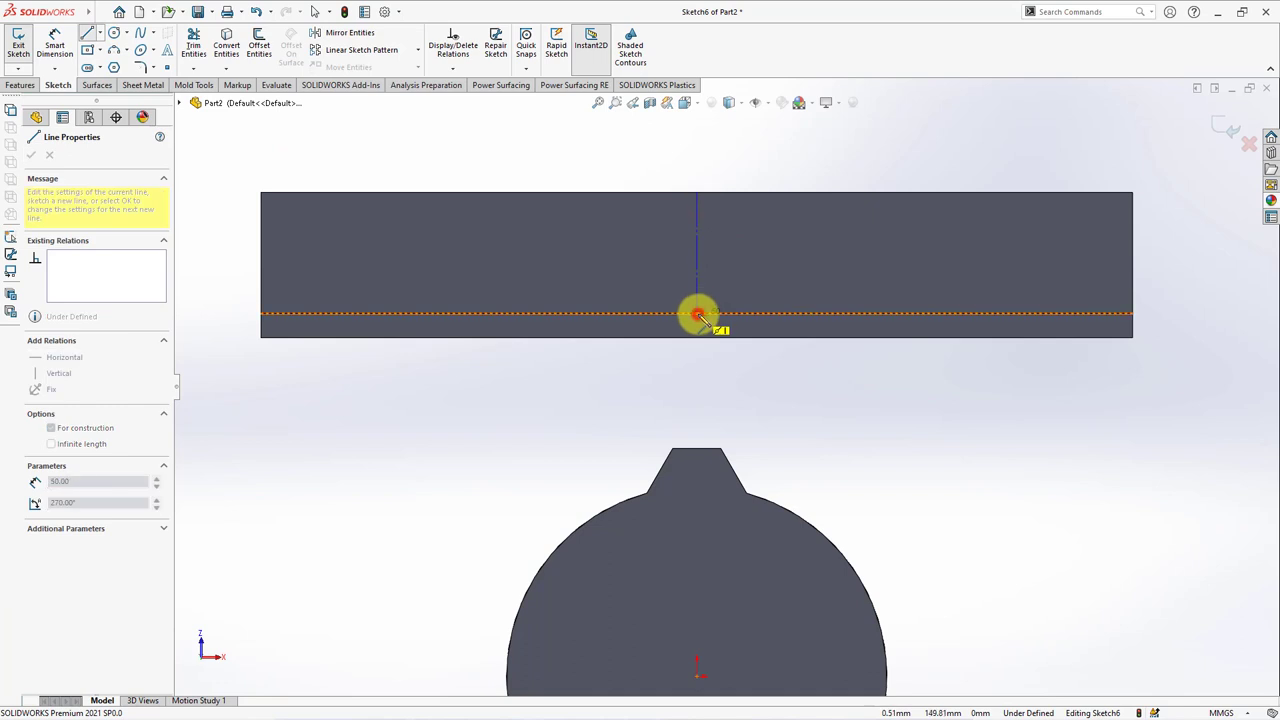
left_click_drag(706, 297, 697, 313)
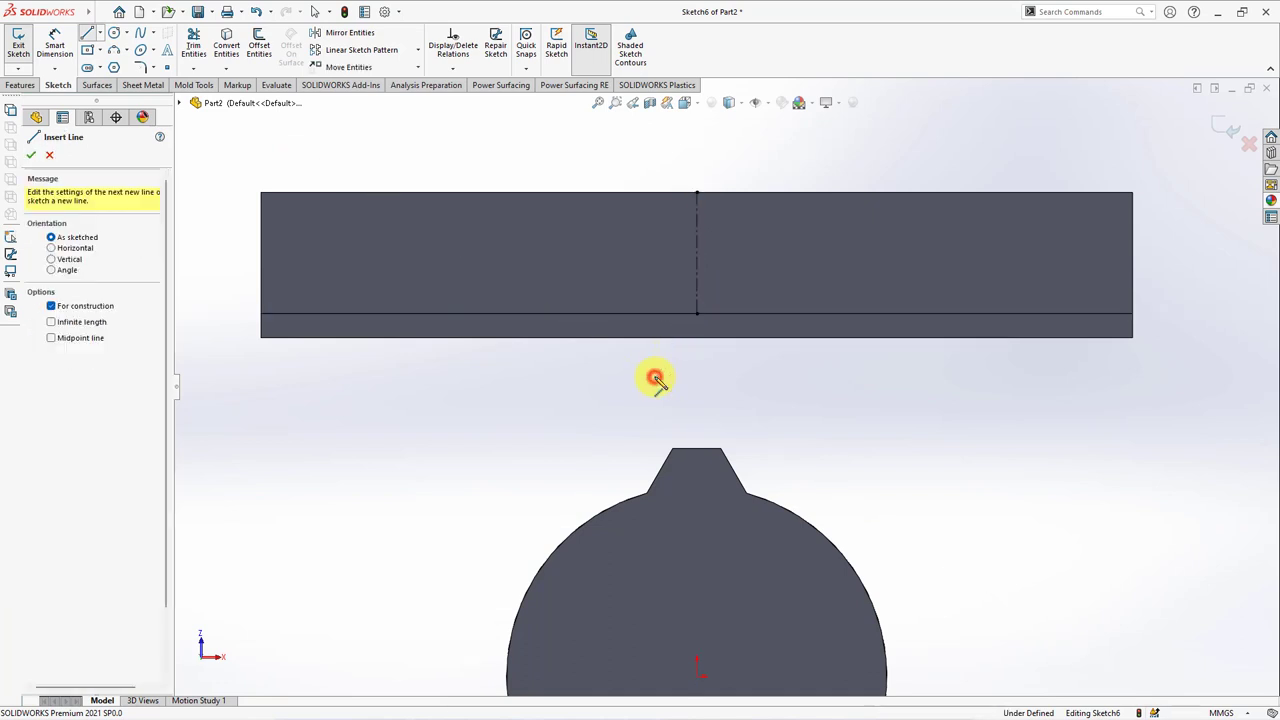
left_click(101, 68)
left_click(125, 98)
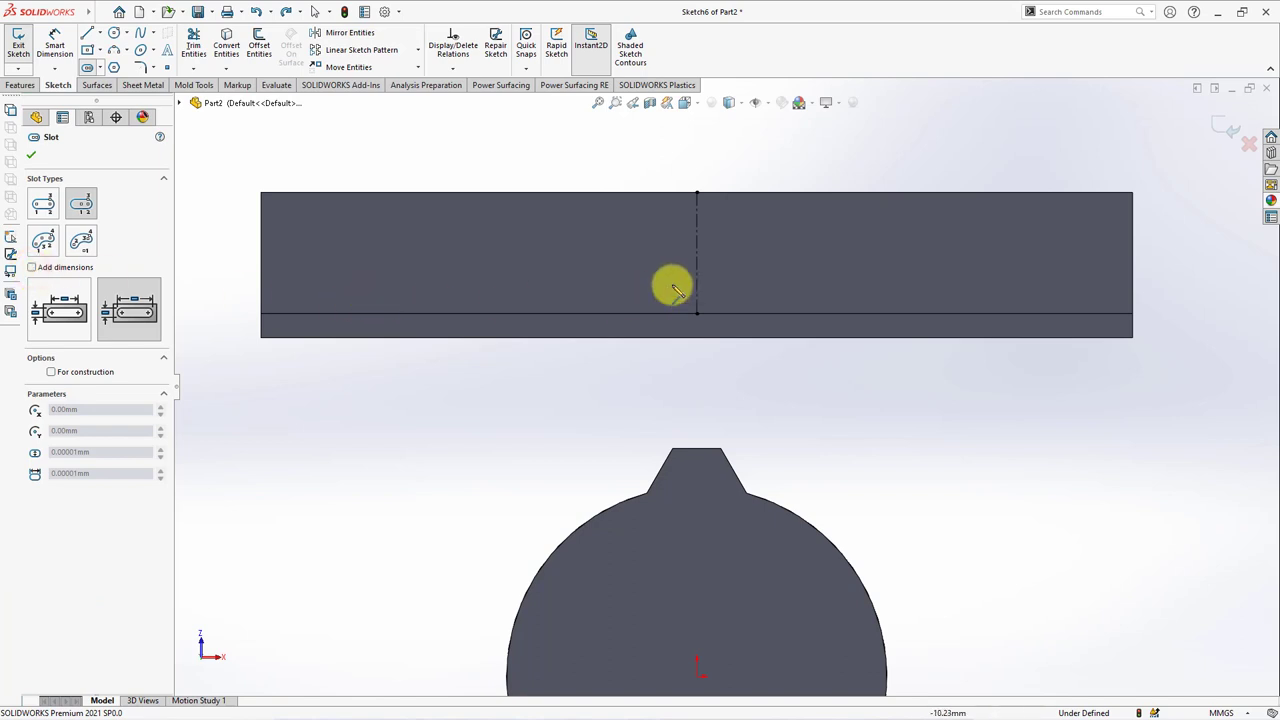
left_click(697, 252)
left_click(355, 252)
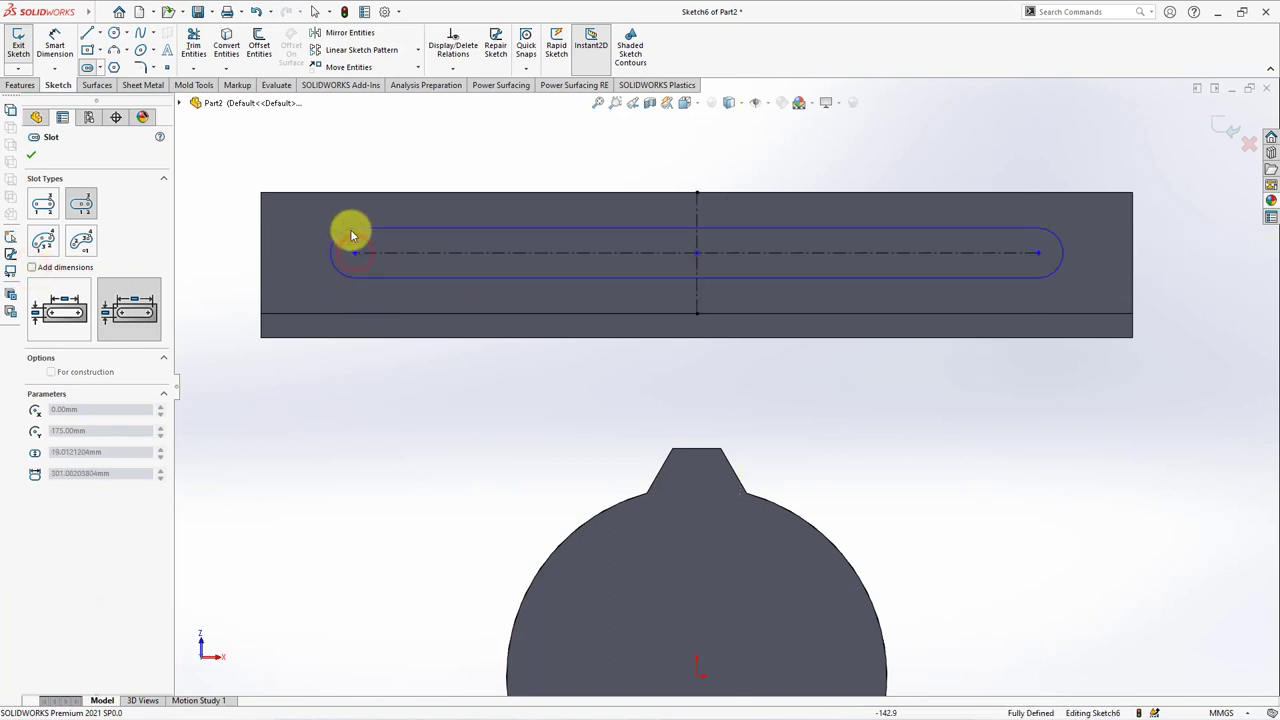
left_click(355, 214)
left_click(31, 154)
Dimension the slot 8 mm from the top edge and 20 mm from the left edge.
left_click(50, 42)
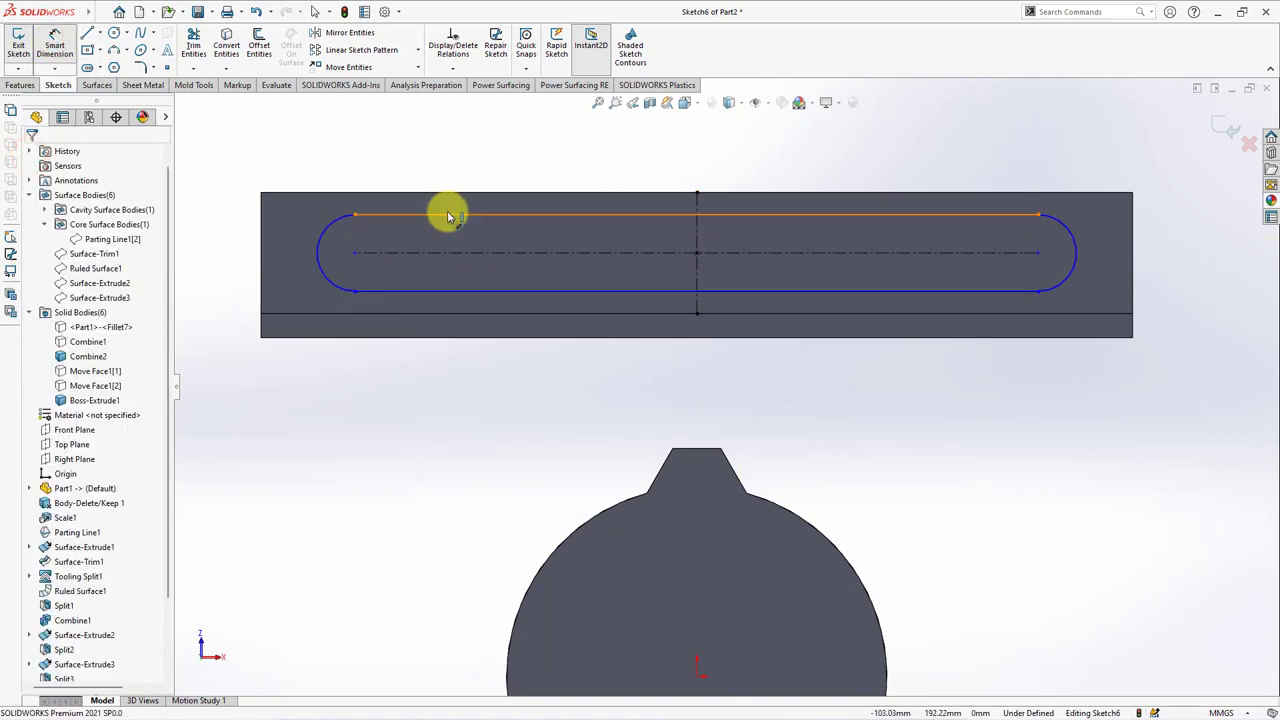
left_click(449, 214)
left_click(457, 193)
left_click(440, 155)
type("8")
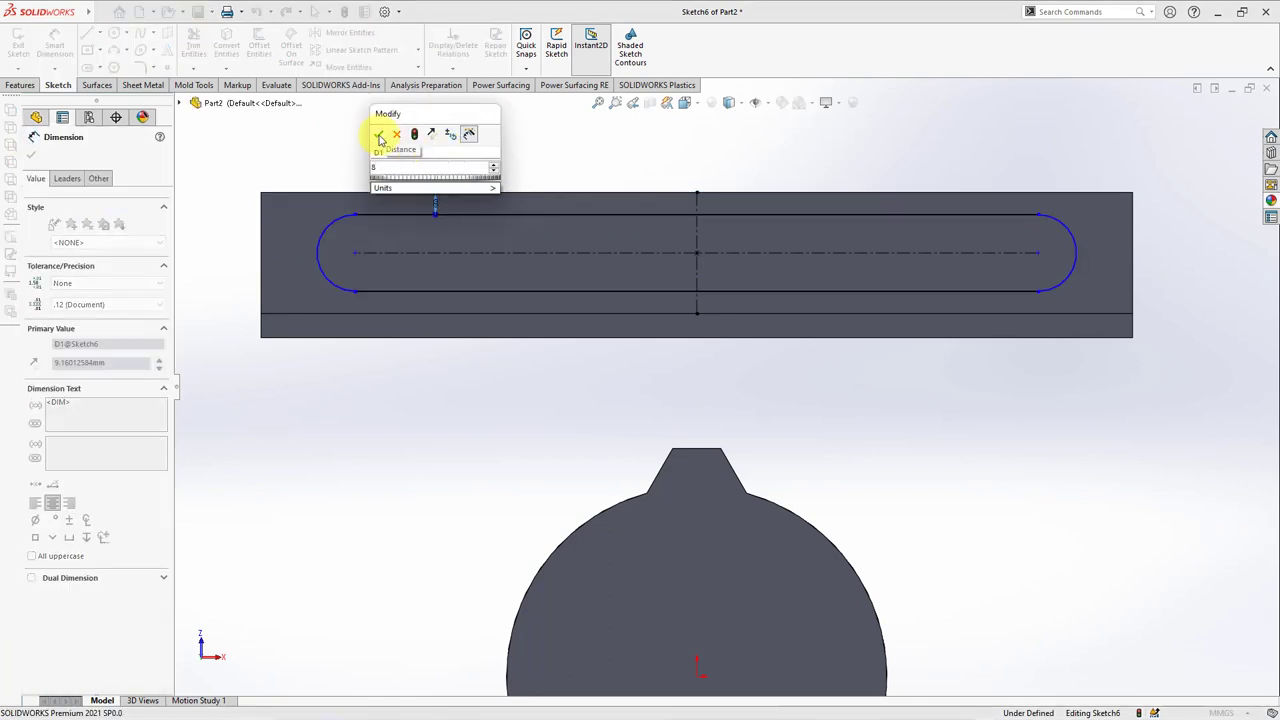
left_click(379, 137)
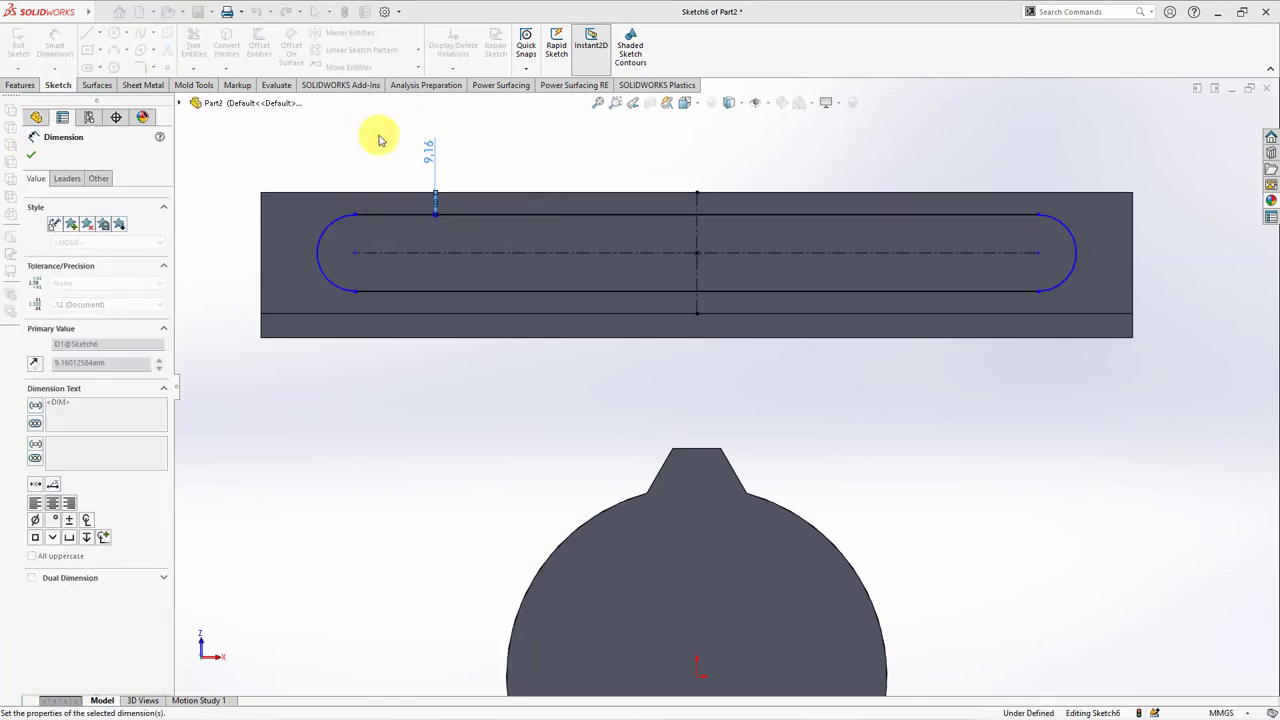
left_click(313, 259)
left_click(263, 249)
left_click(285, 165)
type("20")
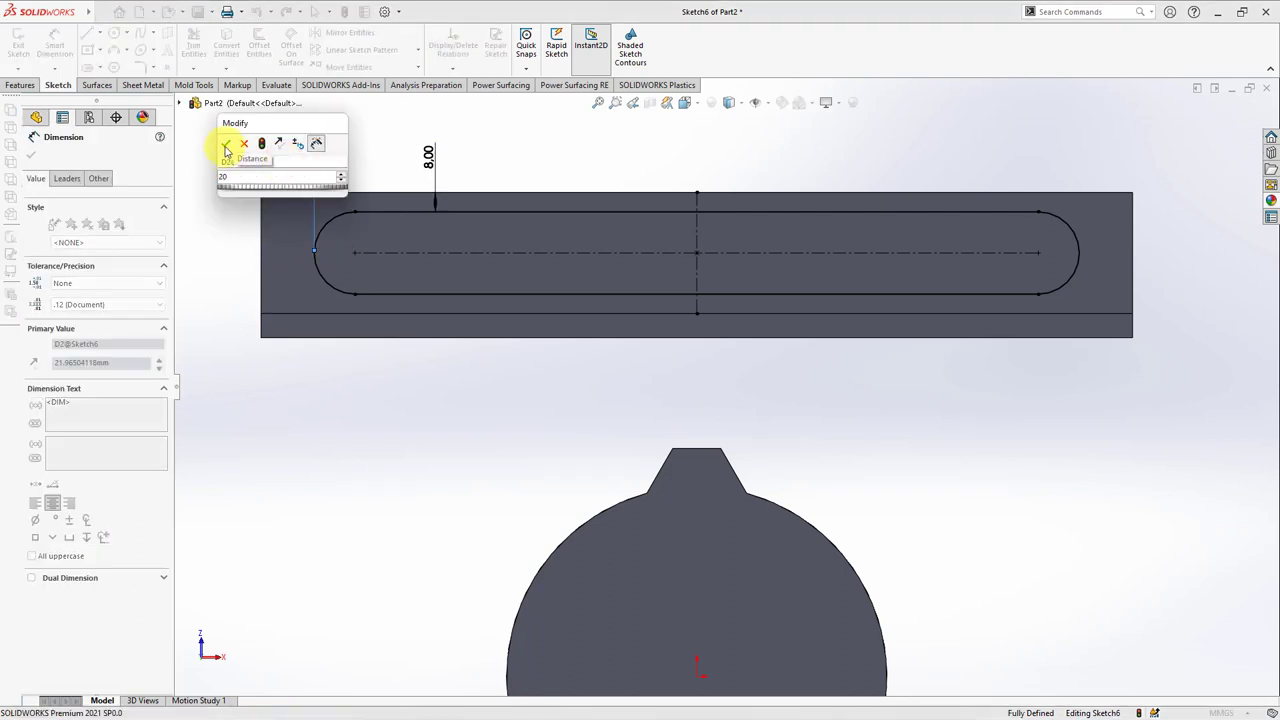
left_click(226, 148)
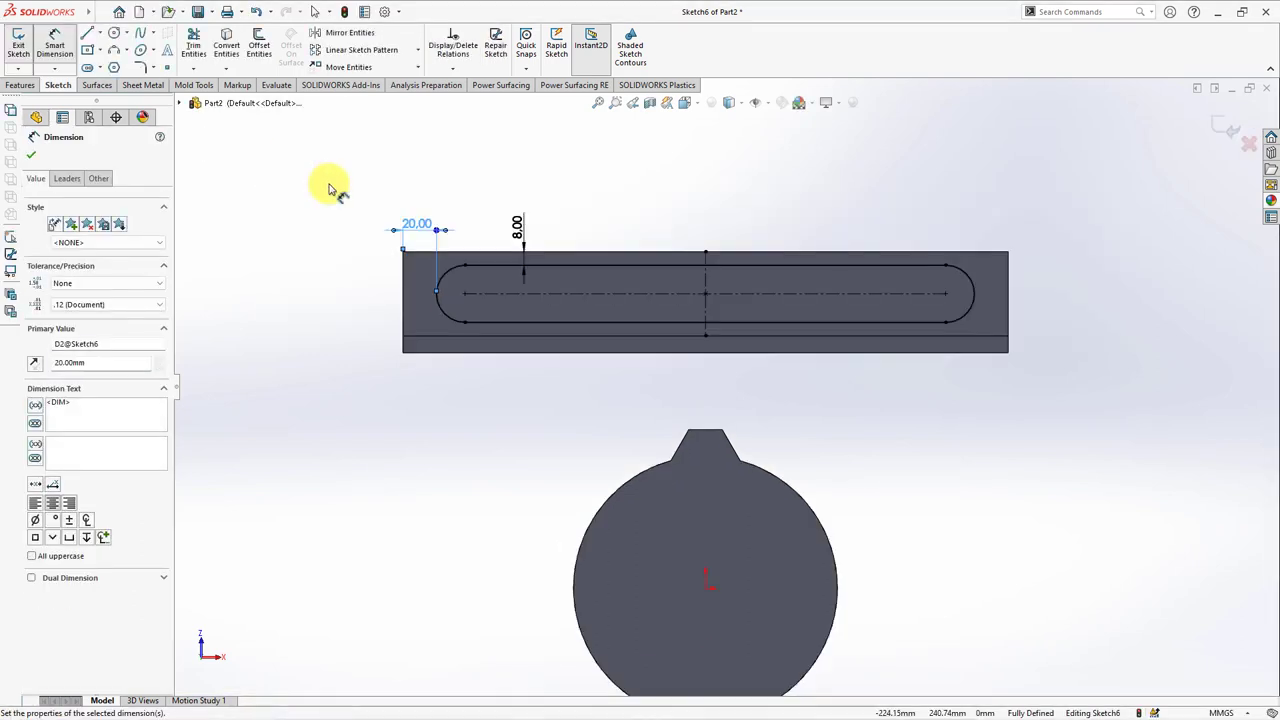
middle_click_drag(447, 232, 406, 354)
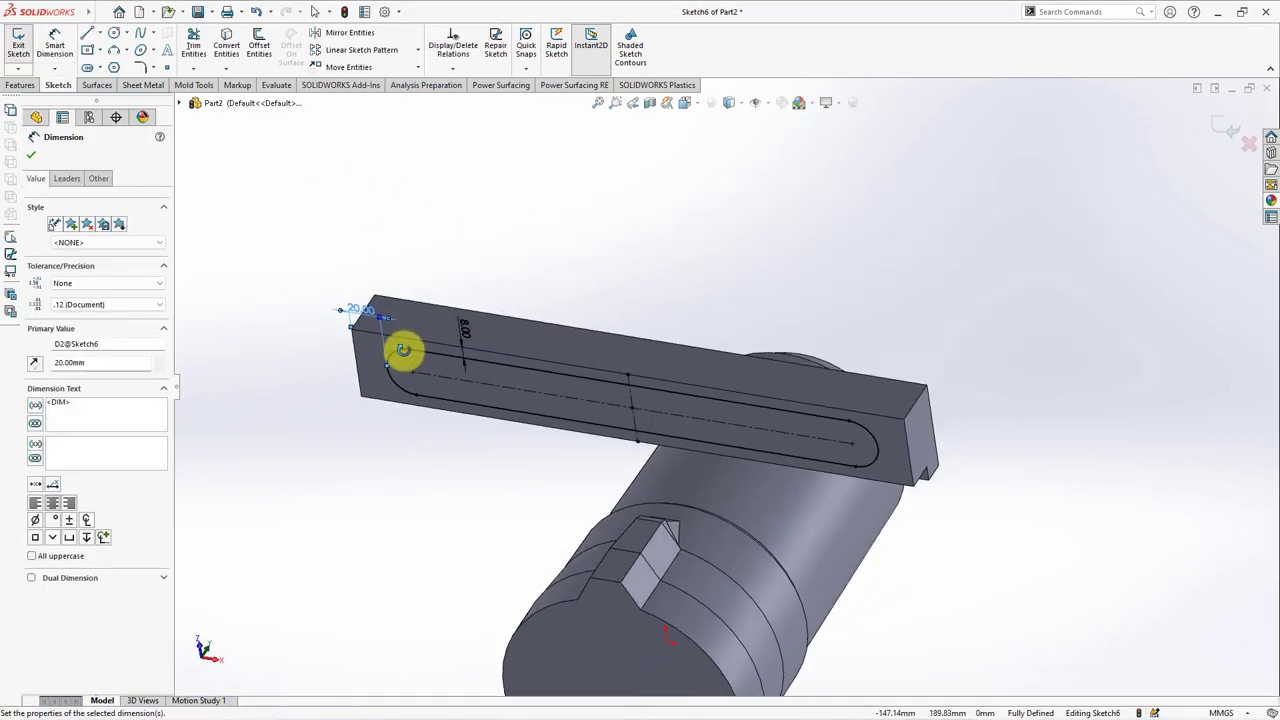
Extrude the slot sketch 12 mm as a boss.
left_click(20, 84)
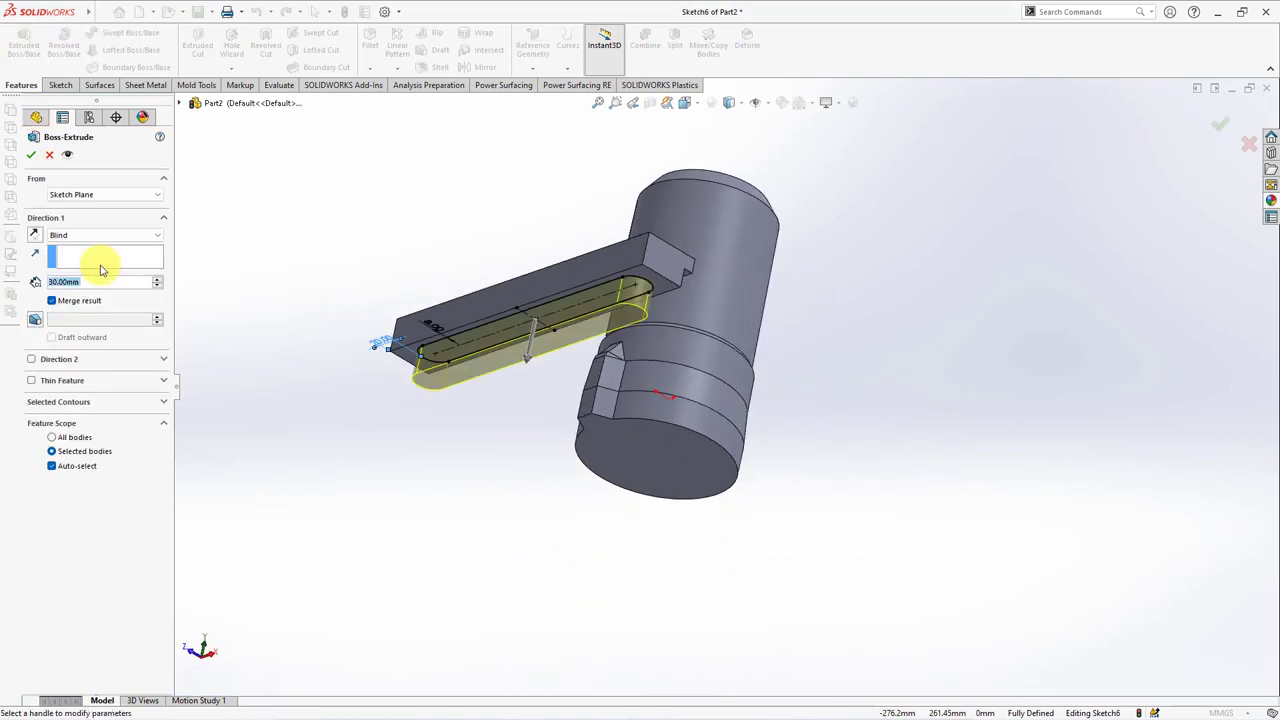
type("12")
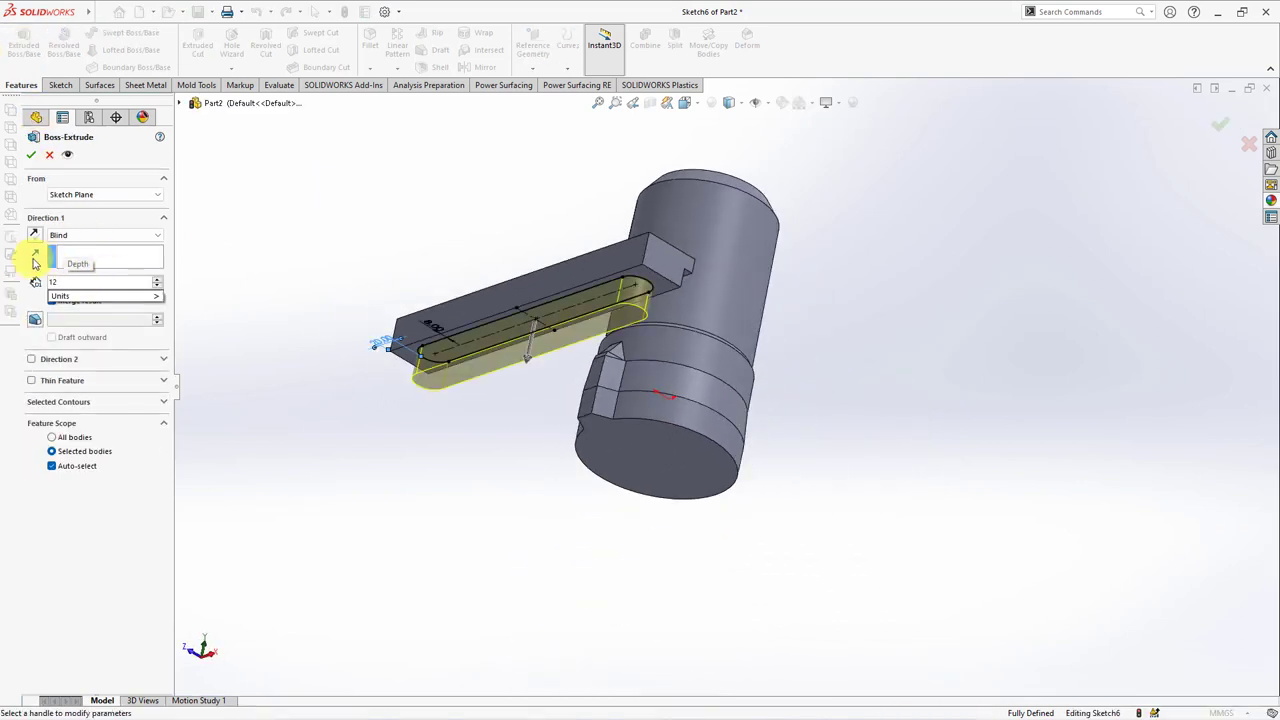
left_click(35, 266)
left_click(35, 156)
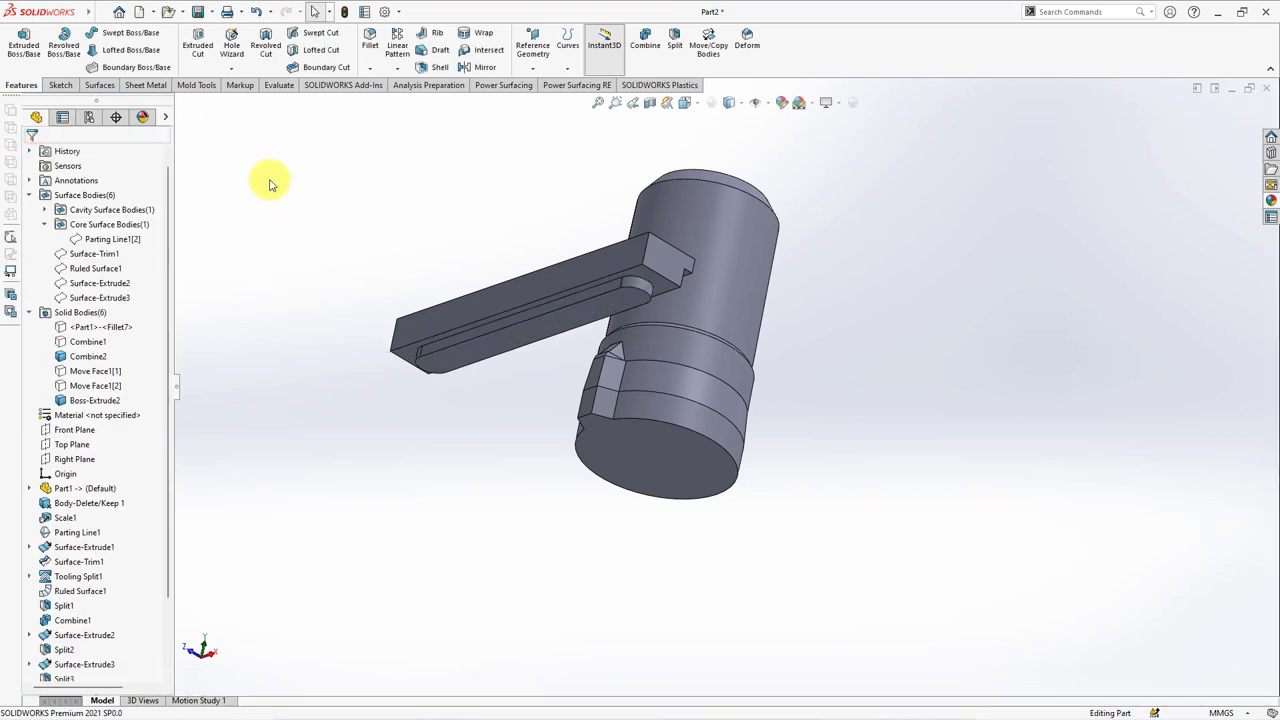
Chamfer the slot's top face edges at 1 mm × 45°.
left_click(370, 67)
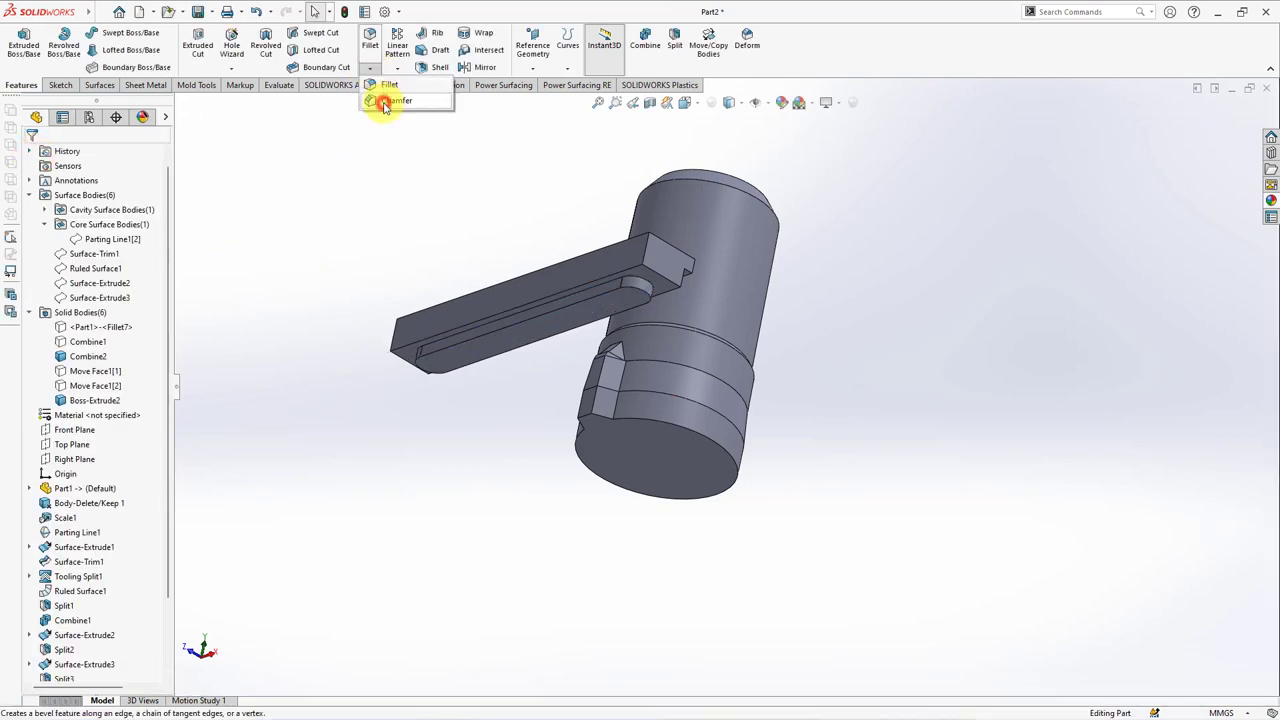
left_click(384, 104)
type("1")
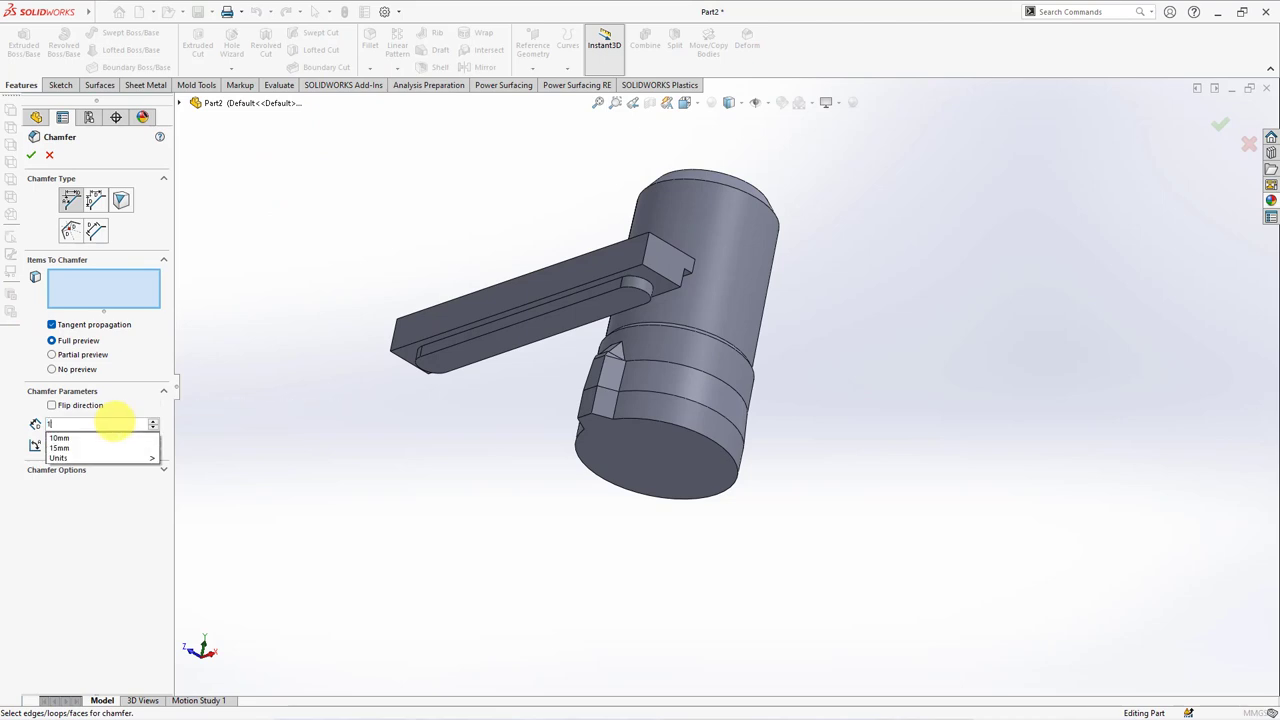
key("Tab")
scroll(500, 314, "down", 3)
left_click(494, 313)
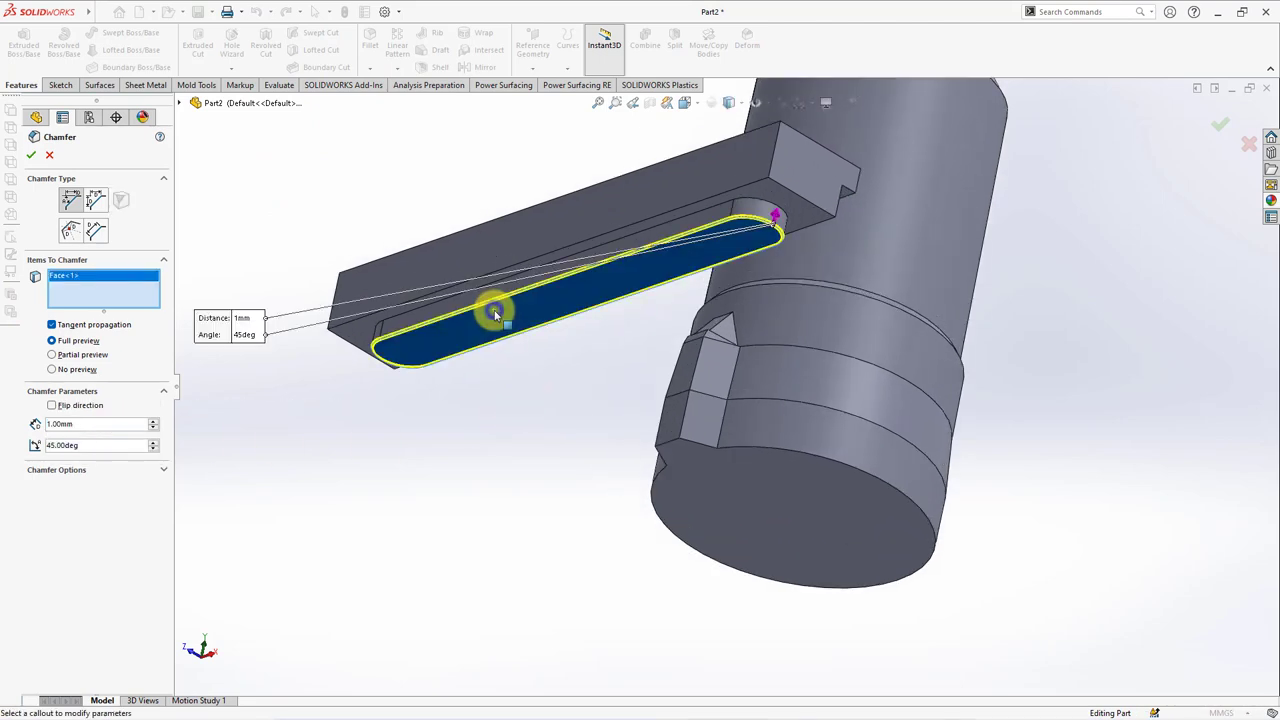
right_click(494, 313)
left_click(523, 400)
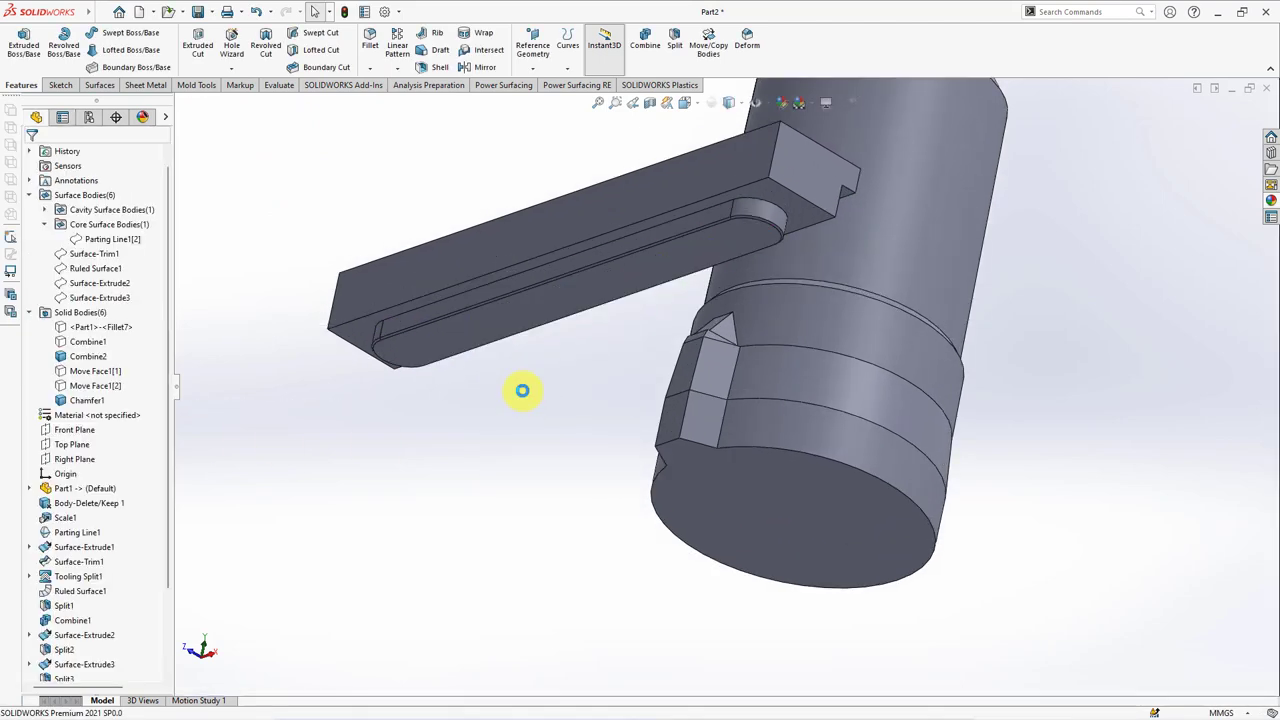
scroll(522, 390, "up", 3)
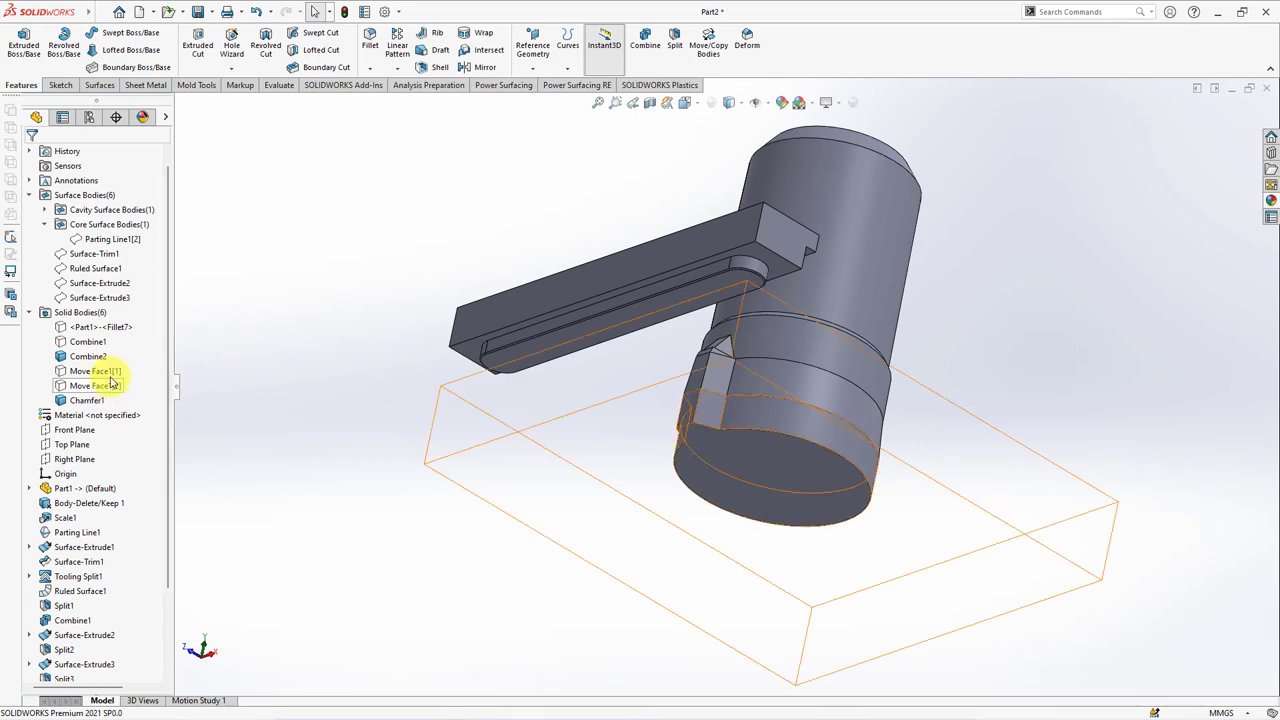
Show the long base plate body and hide the small block body.
middle_click_drag(408, 323, 320, 380)
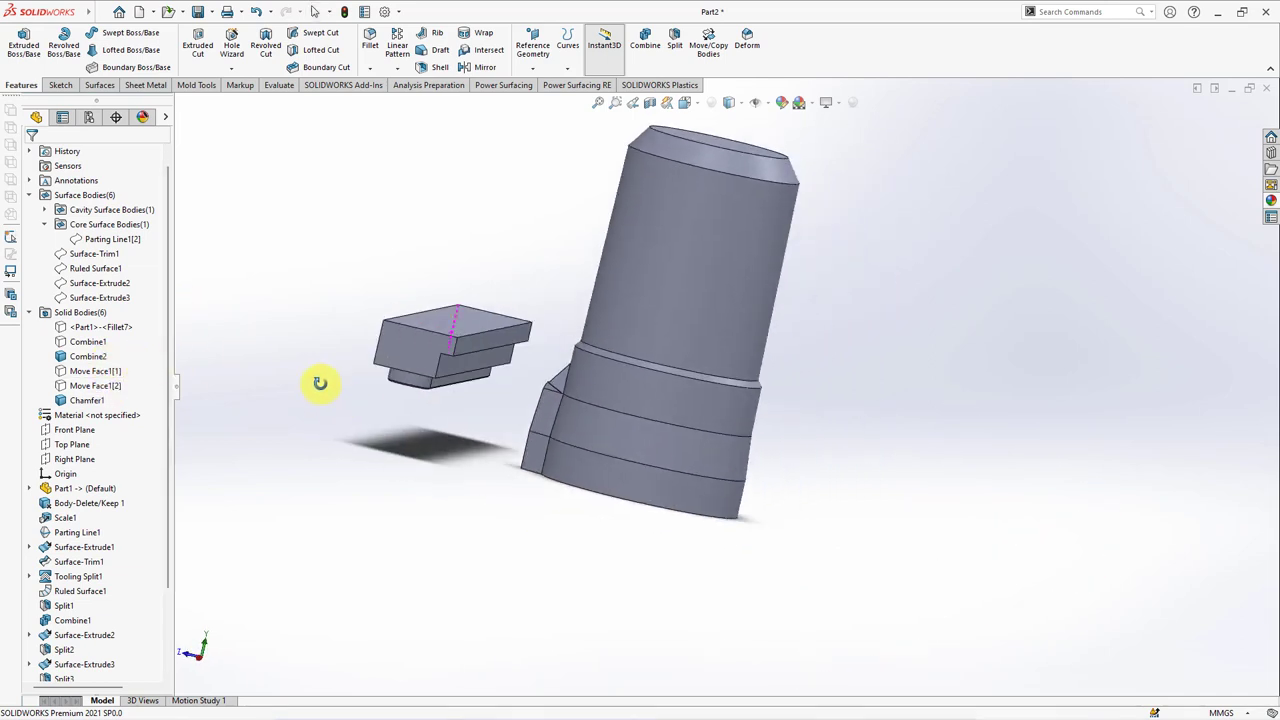
left_click(95, 370)
left_click(108, 338)
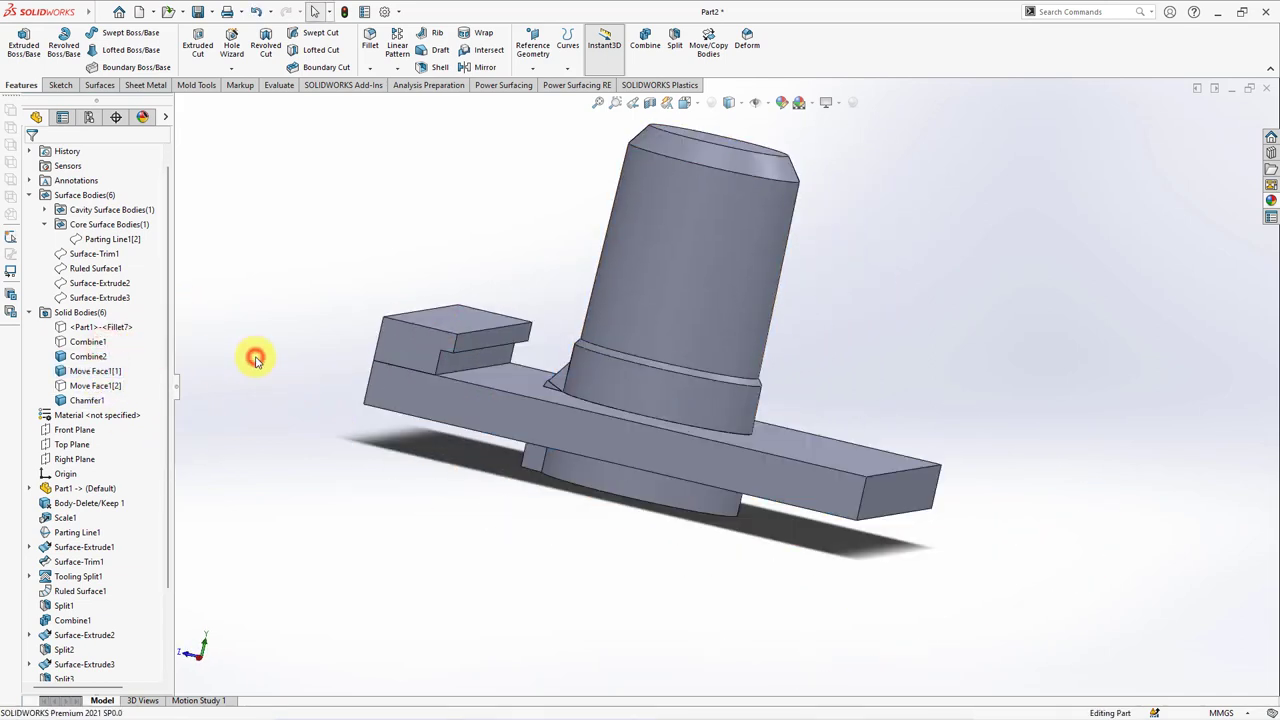
left_click(428, 337)
left_click(491, 312)
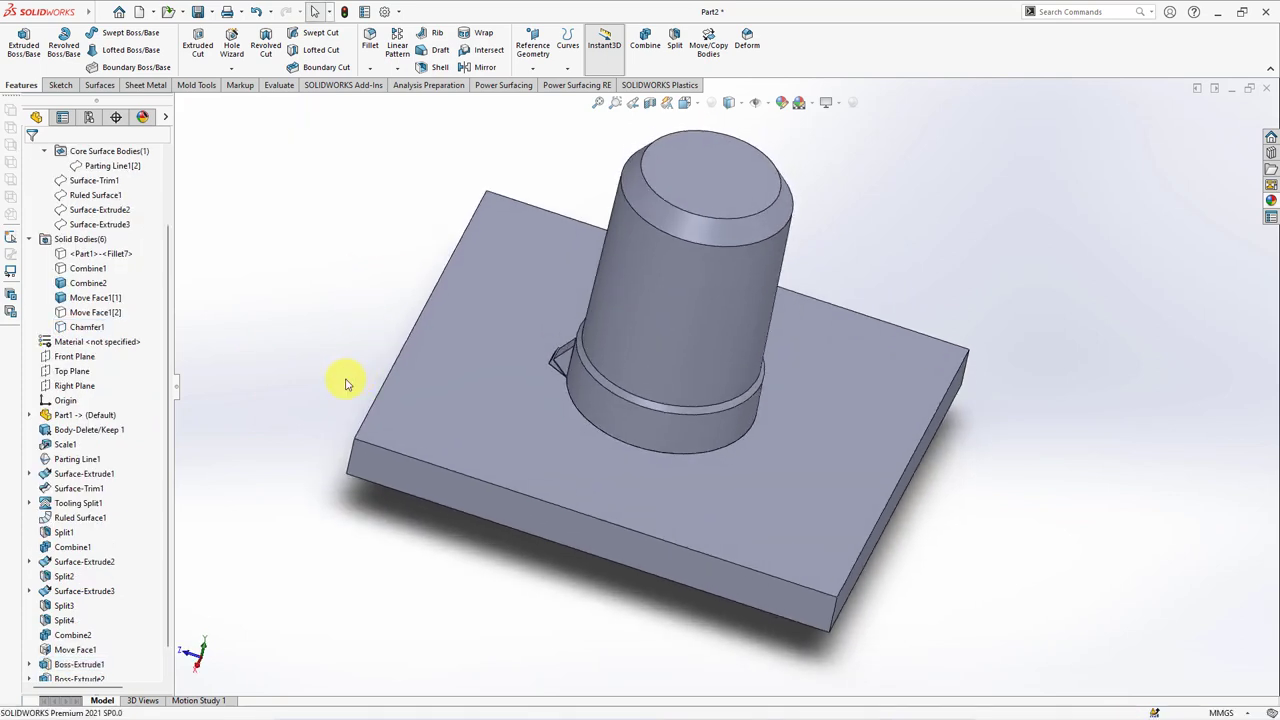
Cut the Sketch6 slot 12 mm deep into the plate with a flipped Extruded Cut.
scroll(168, 492, "down", 2)
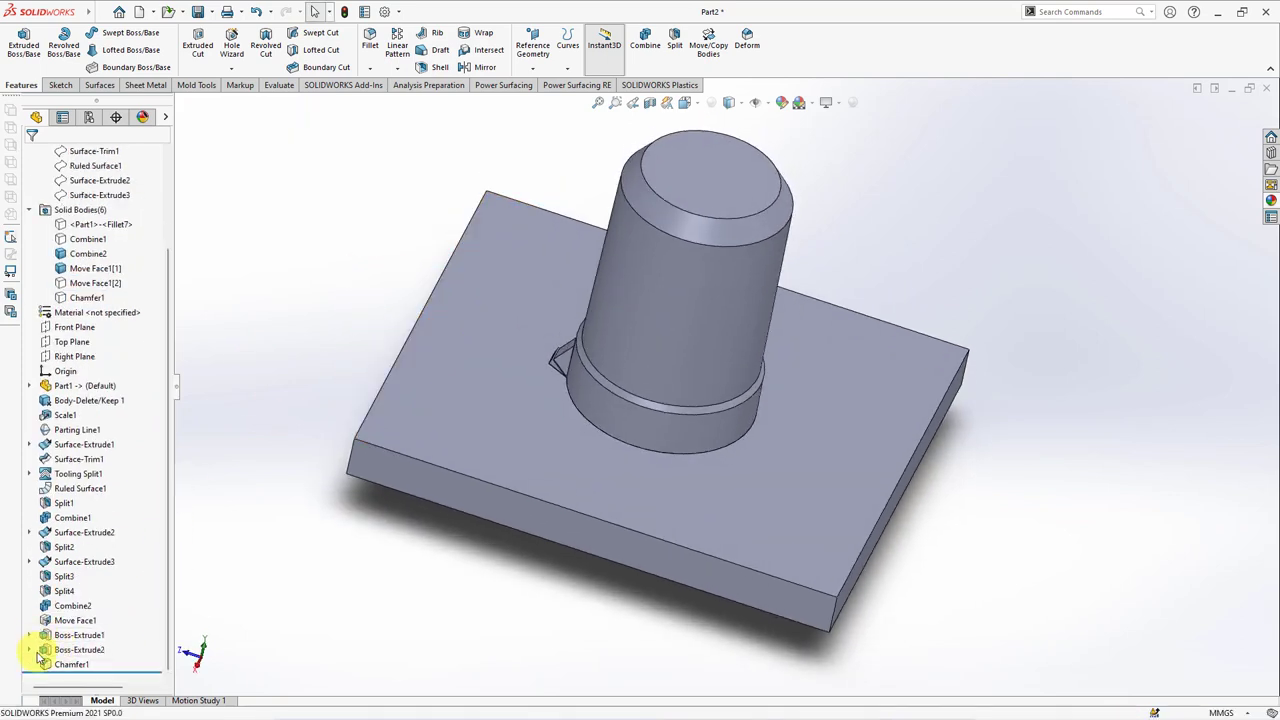
left_click(30, 651)
left_click(83, 664)
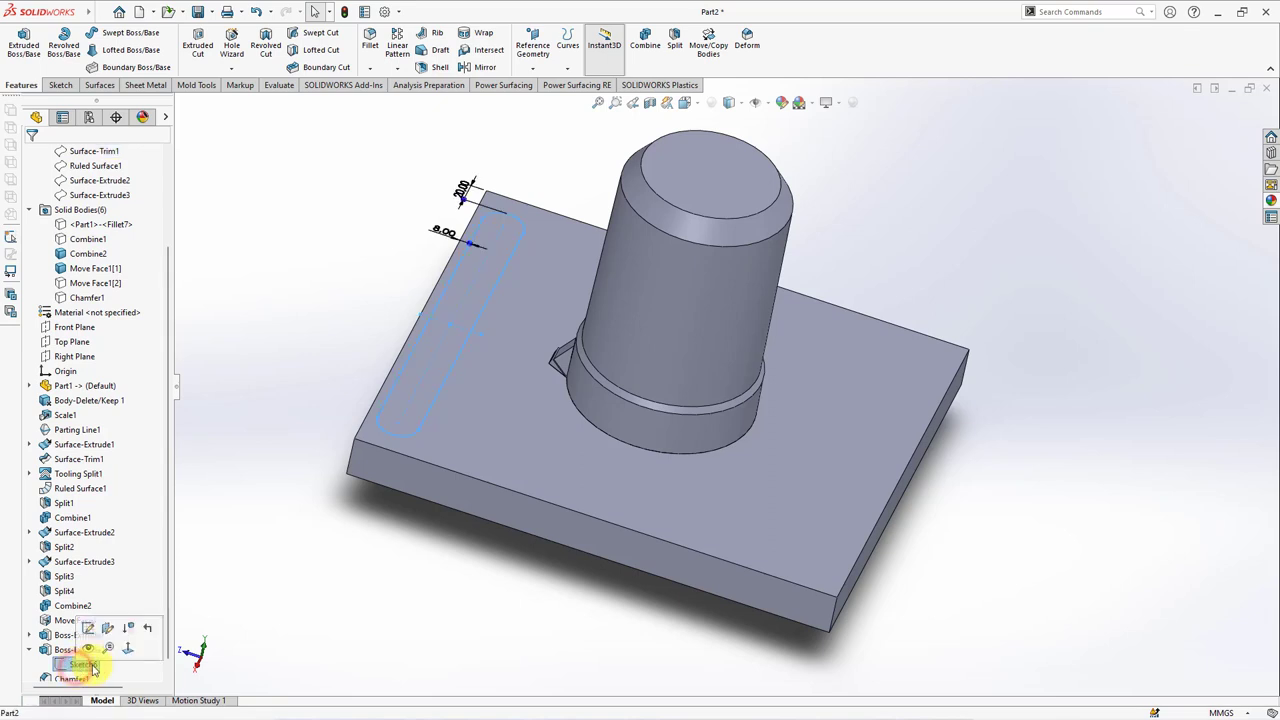
left_click(75, 646)
middle_click_drag(287, 521, 263, 580)
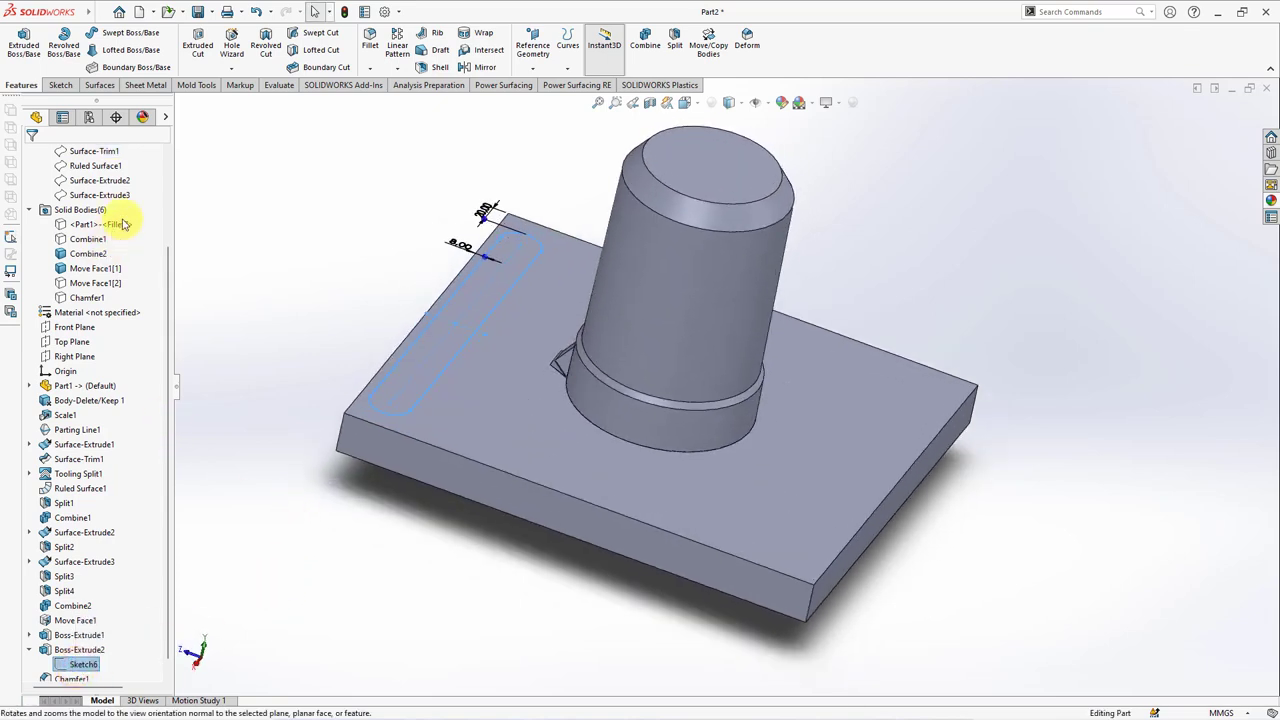
left_click(200, 45)
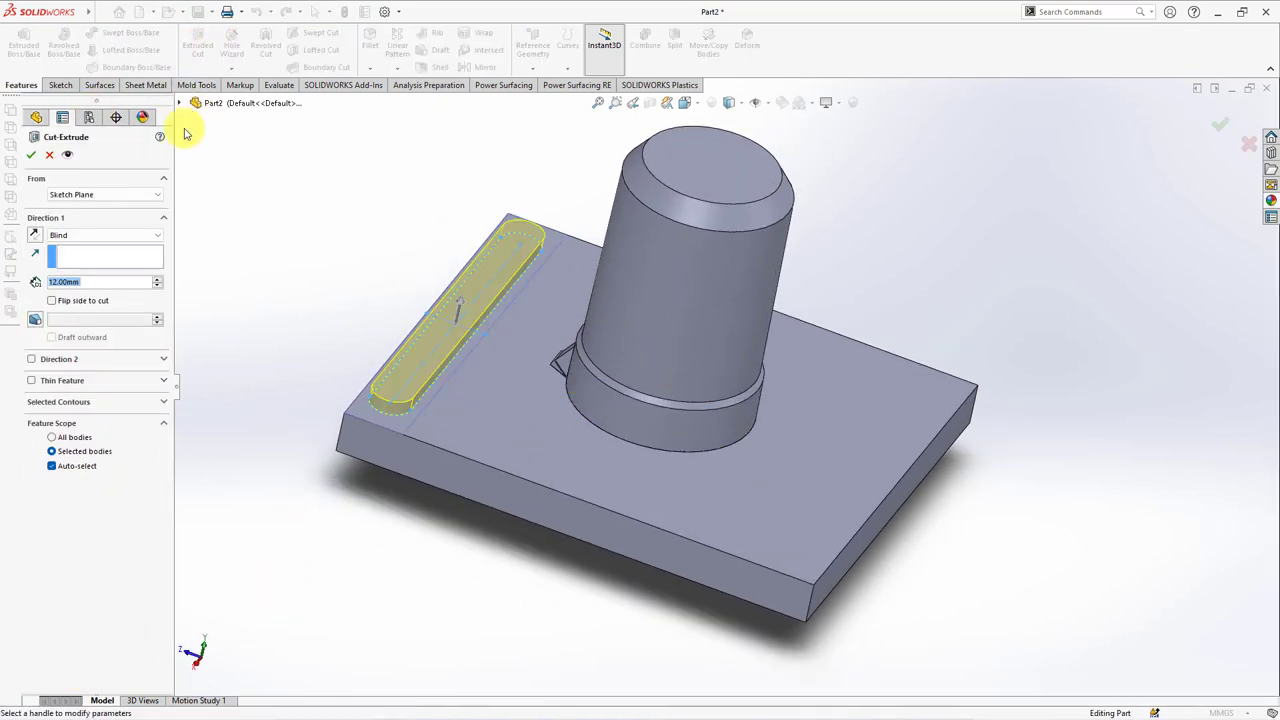
left_click(36, 236)
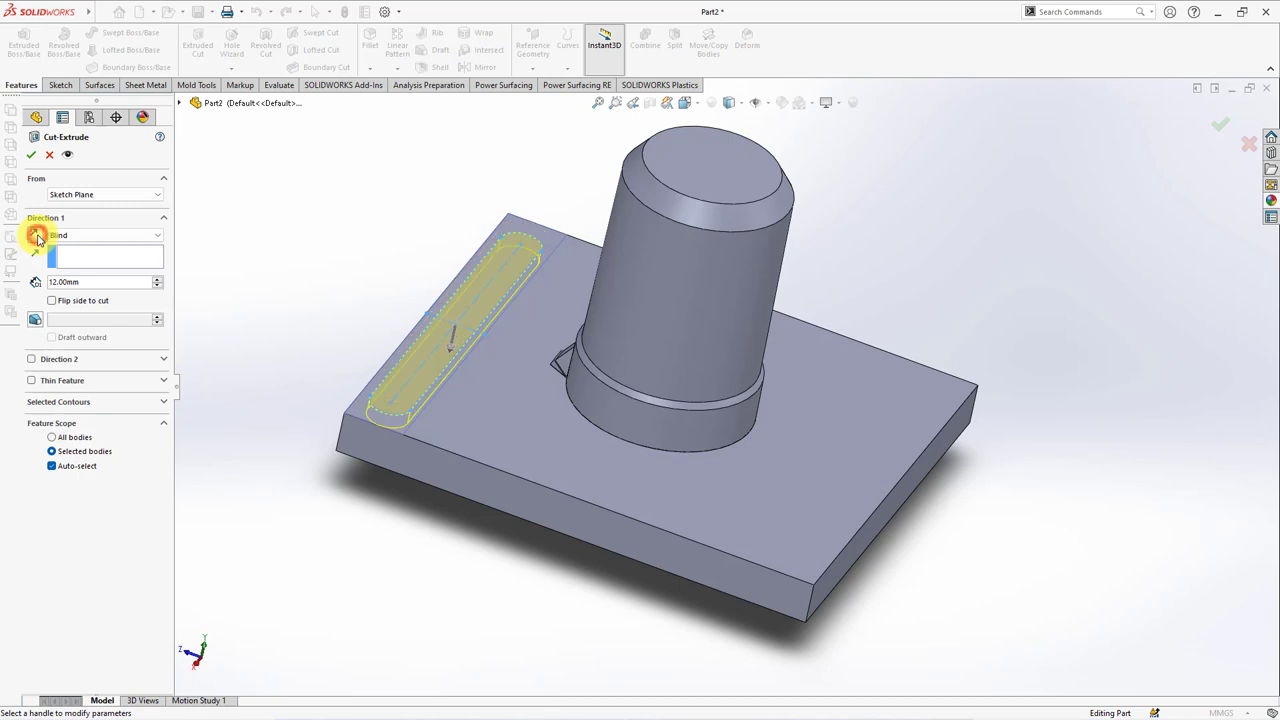
left_click(33, 158)
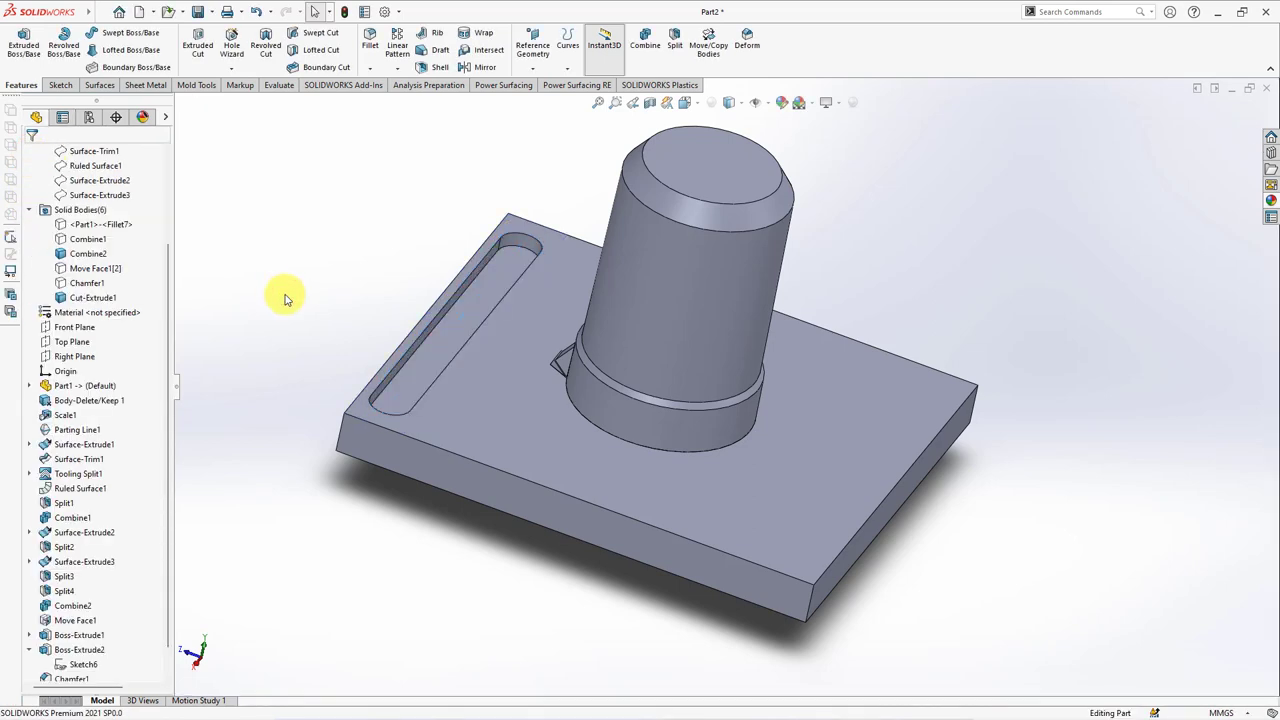
Mirror the slot cut Cut-Extrude1 across the Front Plane.
left_click(70, 327)
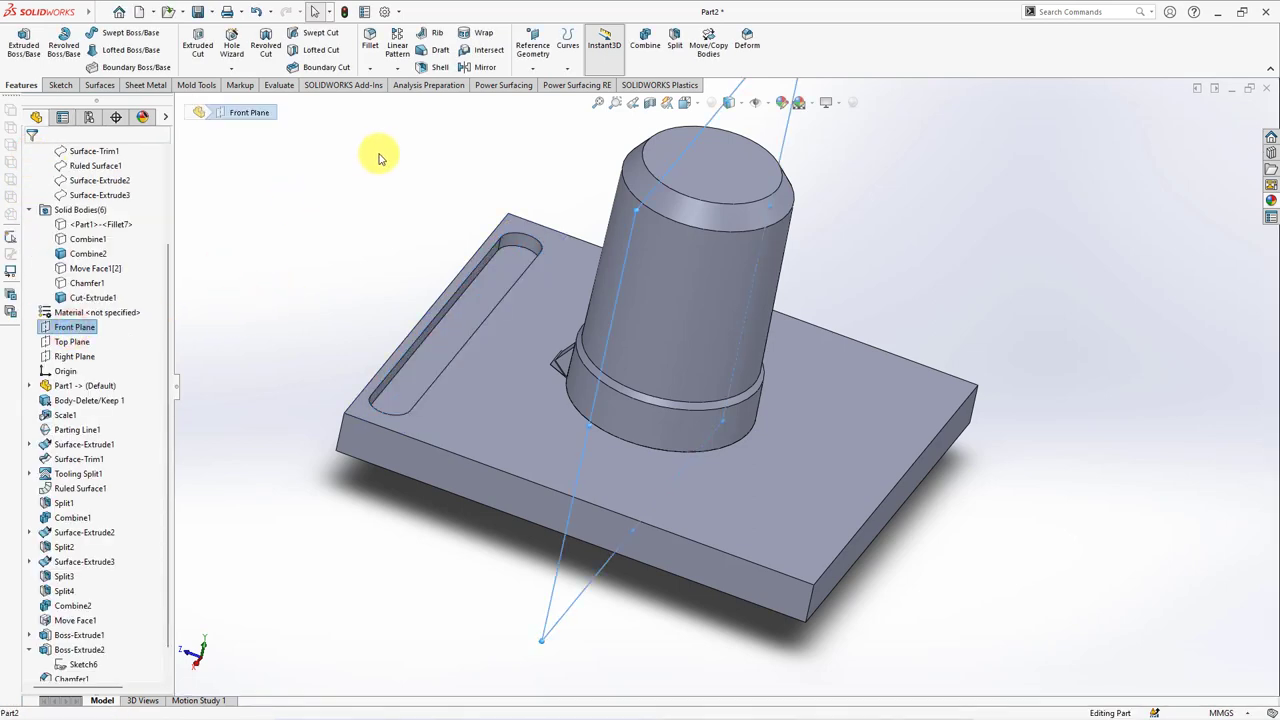
left_click(464, 66)
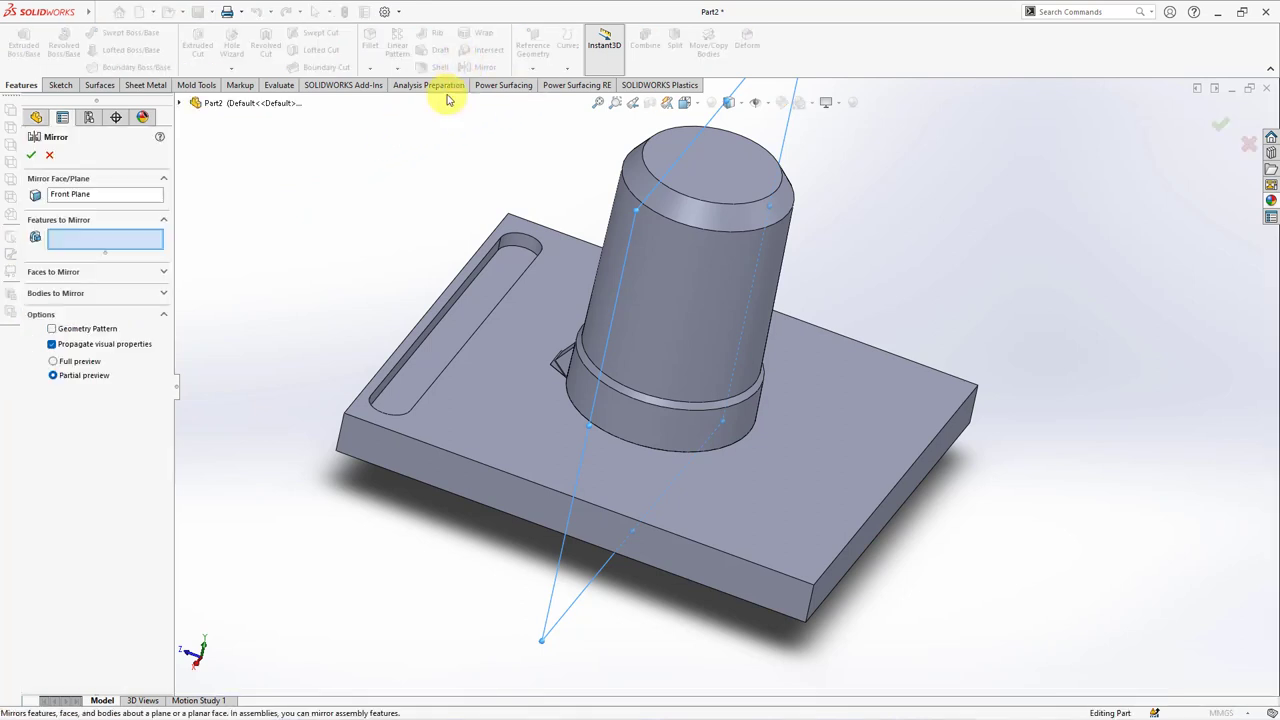
left_click(449, 328)
left_click(33, 158)
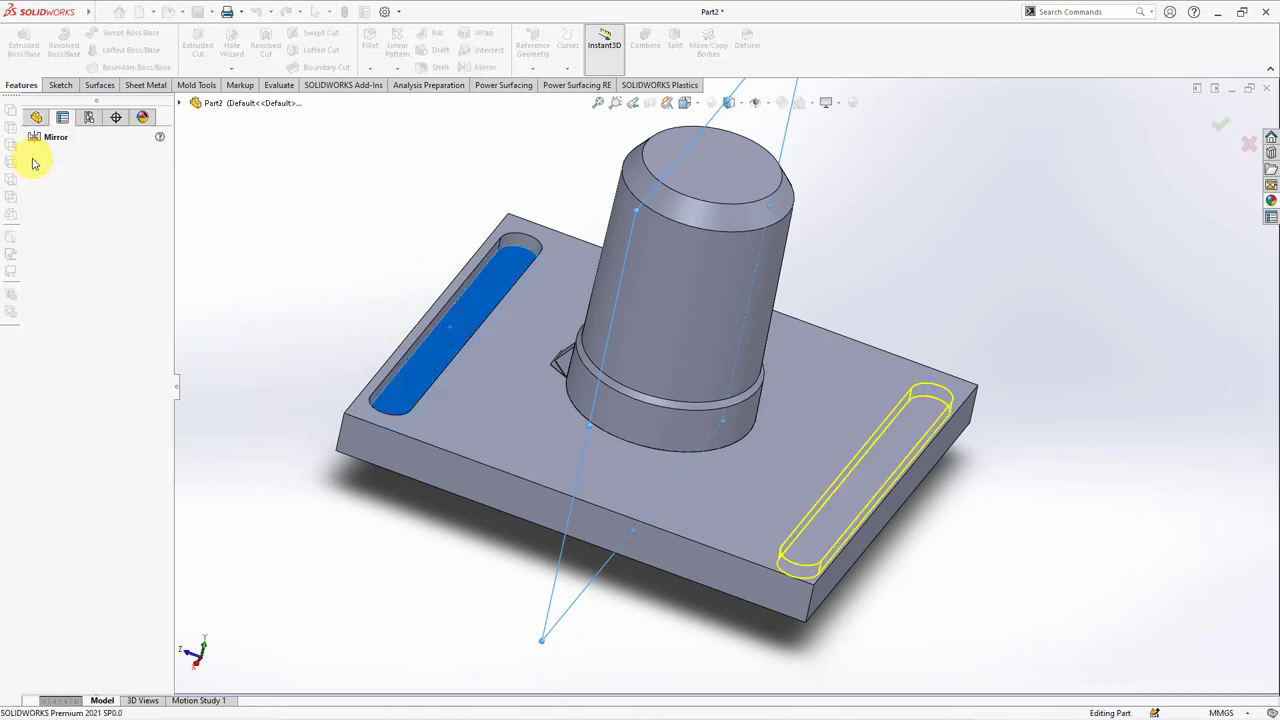
Show the chamfered rail body and mirror it across the Front Plane as a body.
left_click(80, 270)
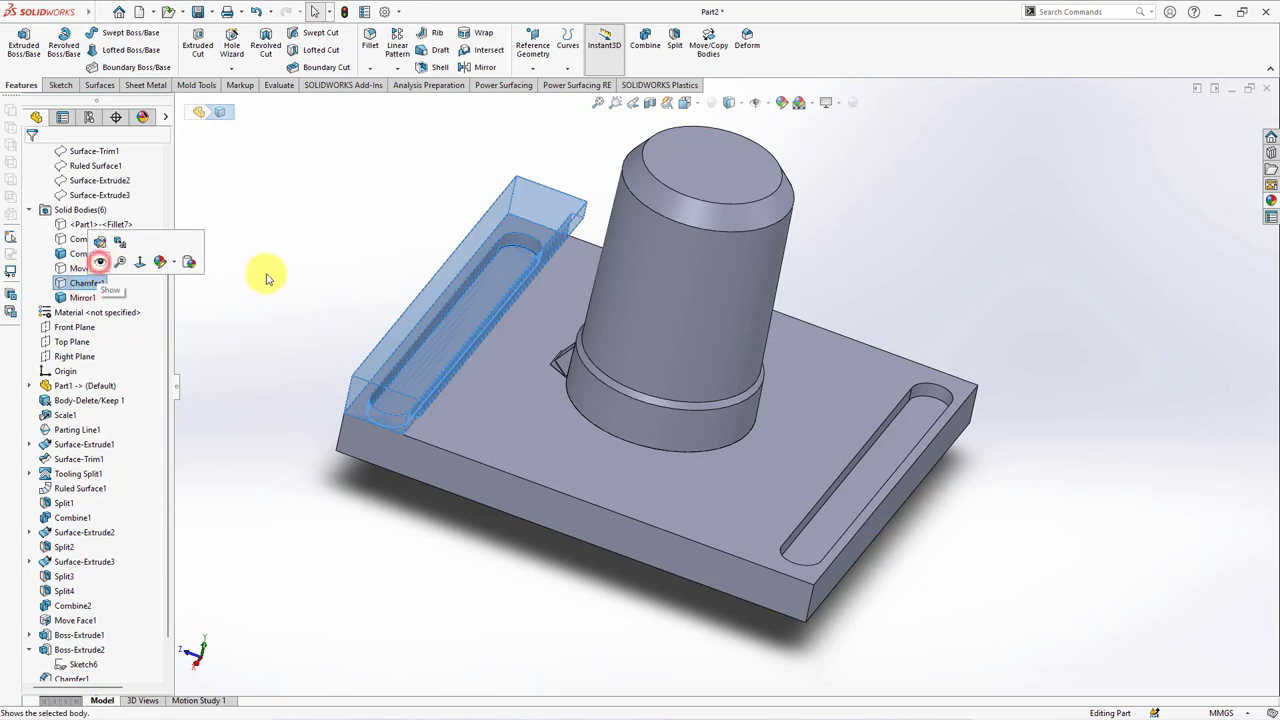
key("Tab")
left_click(76, 328)
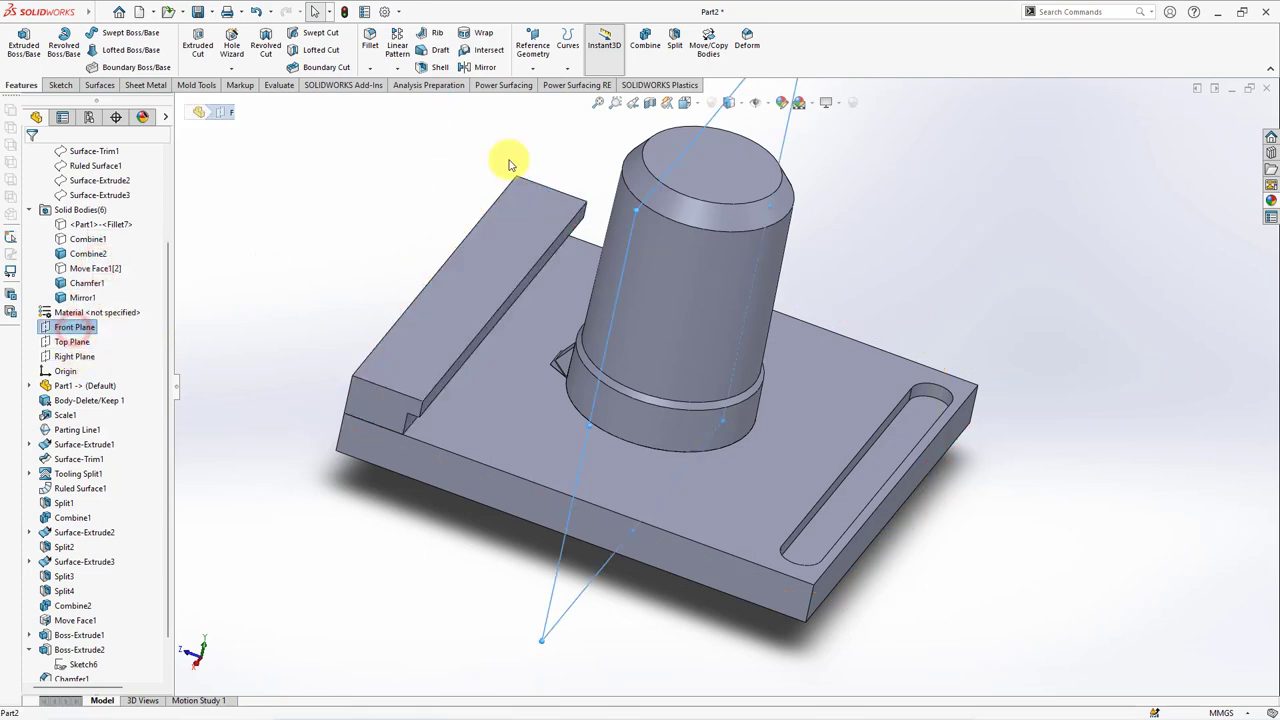
left_click(482, 68)
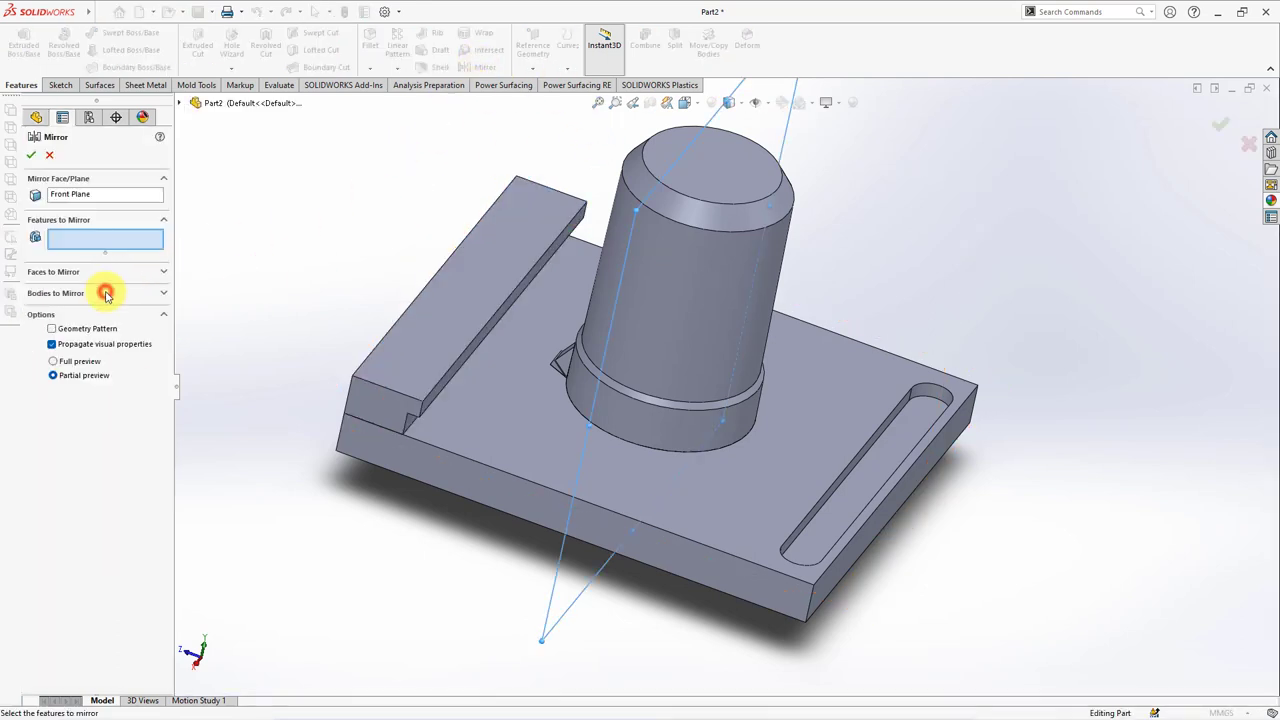
left_click(106, 293)
left_click(420, 347)
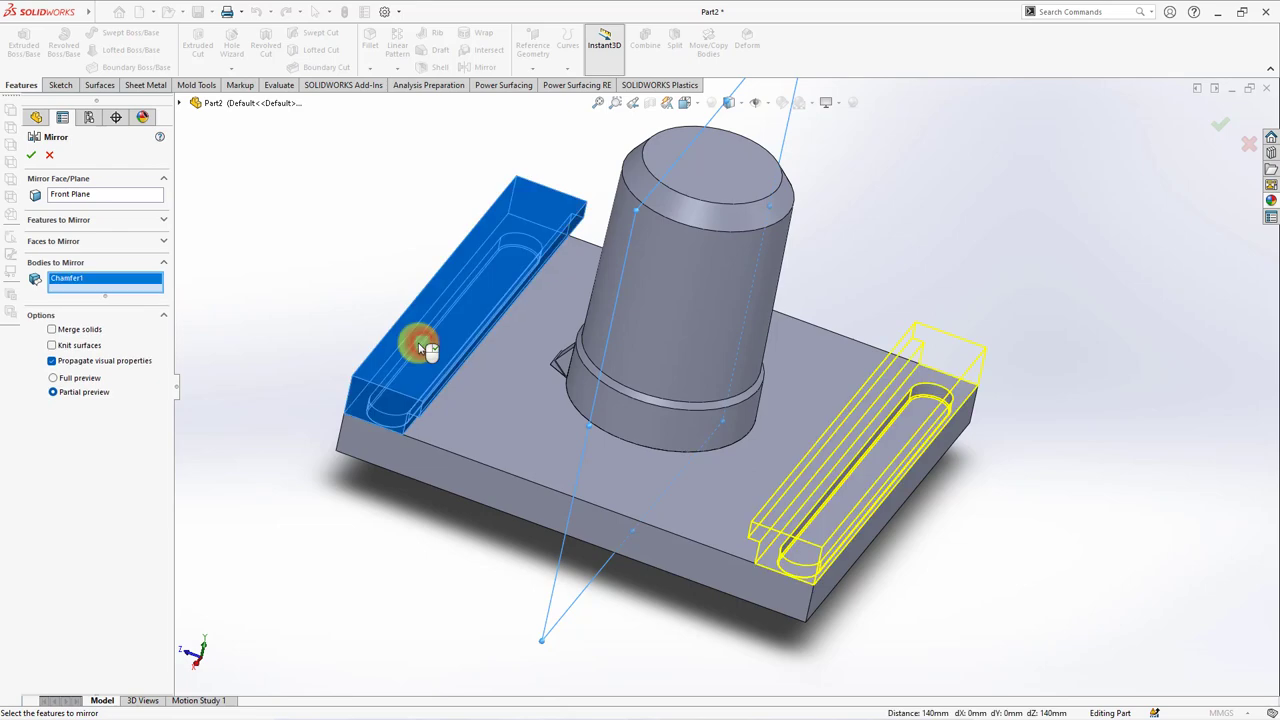
left_click(32, 158)
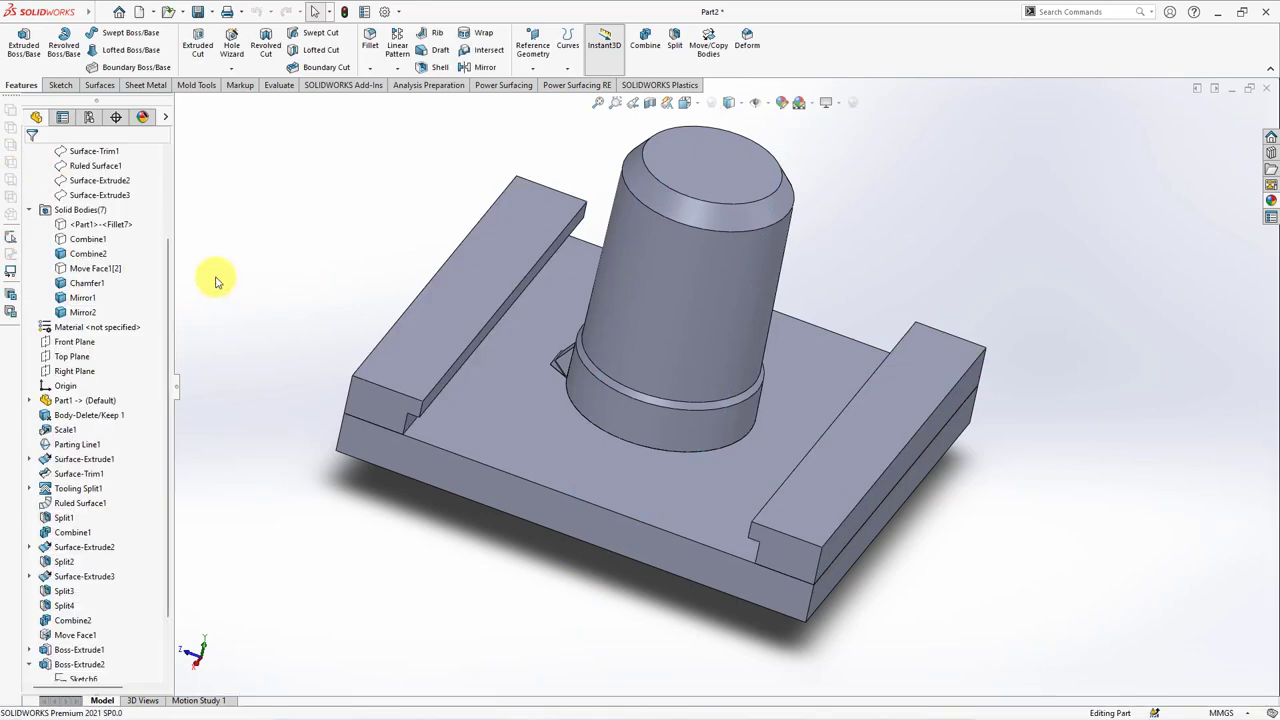
Offset two side faces of the upper cavity block 25 mm with Move Face, direction flipped.
left_click(88, 239)
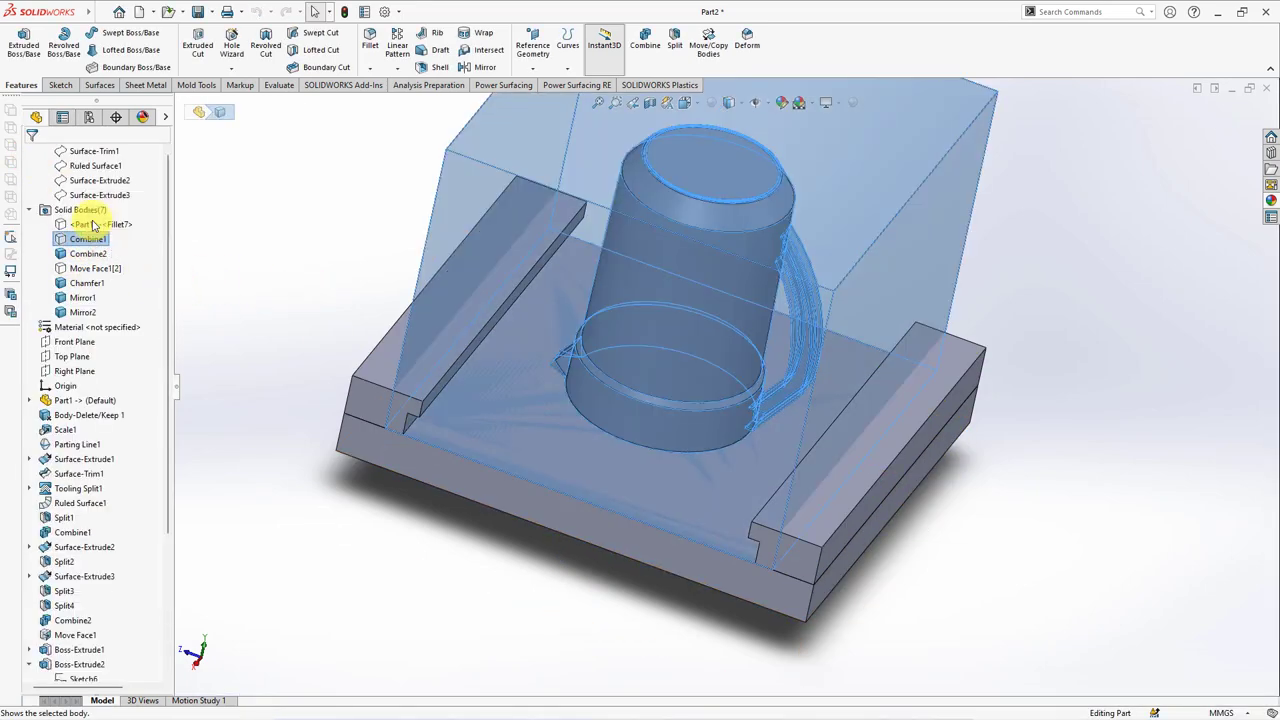
left_click(253, 283)
mouse_move(270, 290)
middle_mouse_down()
mouse_move(306, 286)
mouse_move(374, 337)
mouse_move(383, 363)
mouse_move(347, 298)
middle_mouse_up()
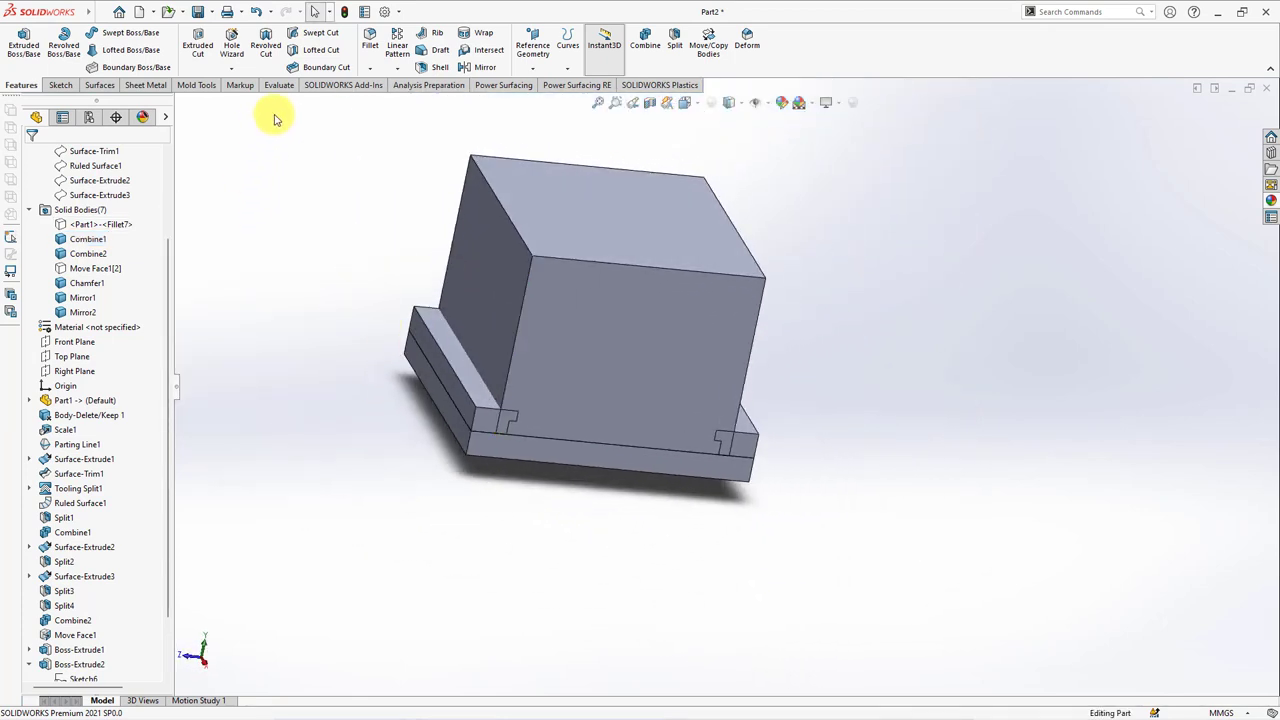
left_click(197, 85)
left_click(279, 66)
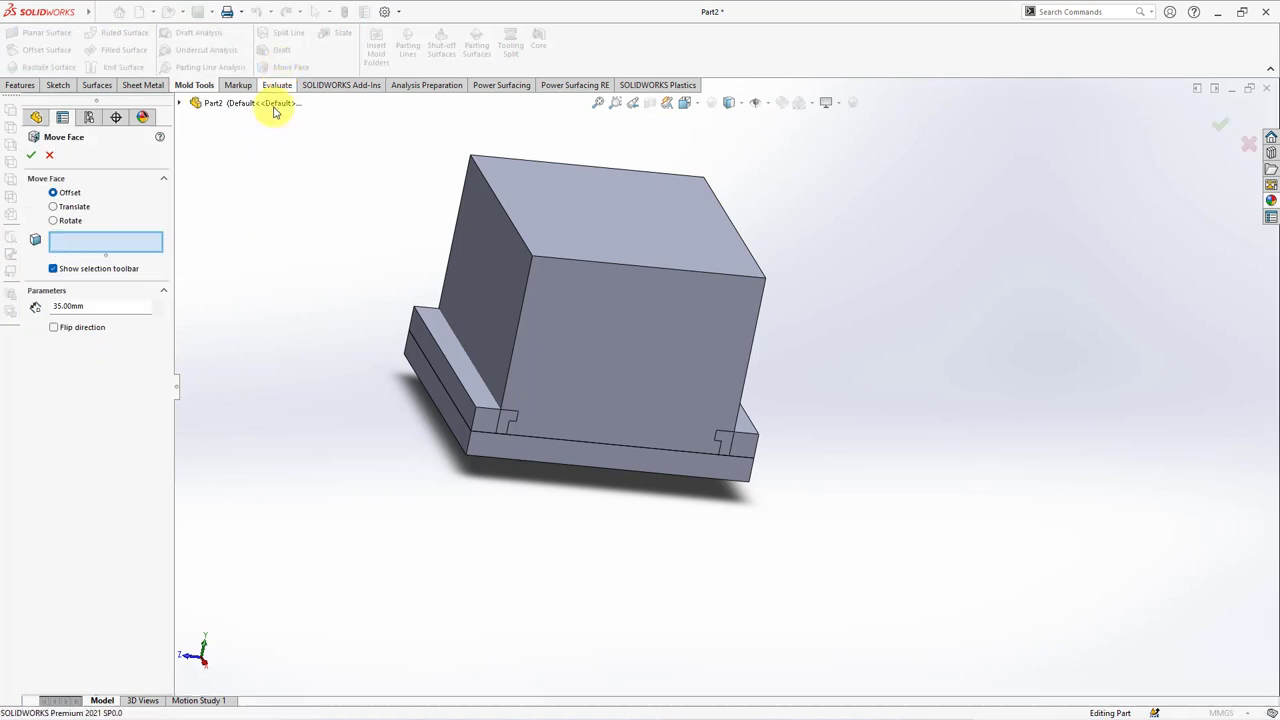
left_click(54, 328)
left_click(488, 367)
middle_click_drag(488, 367, 663, 449)
left_click(649, 393)
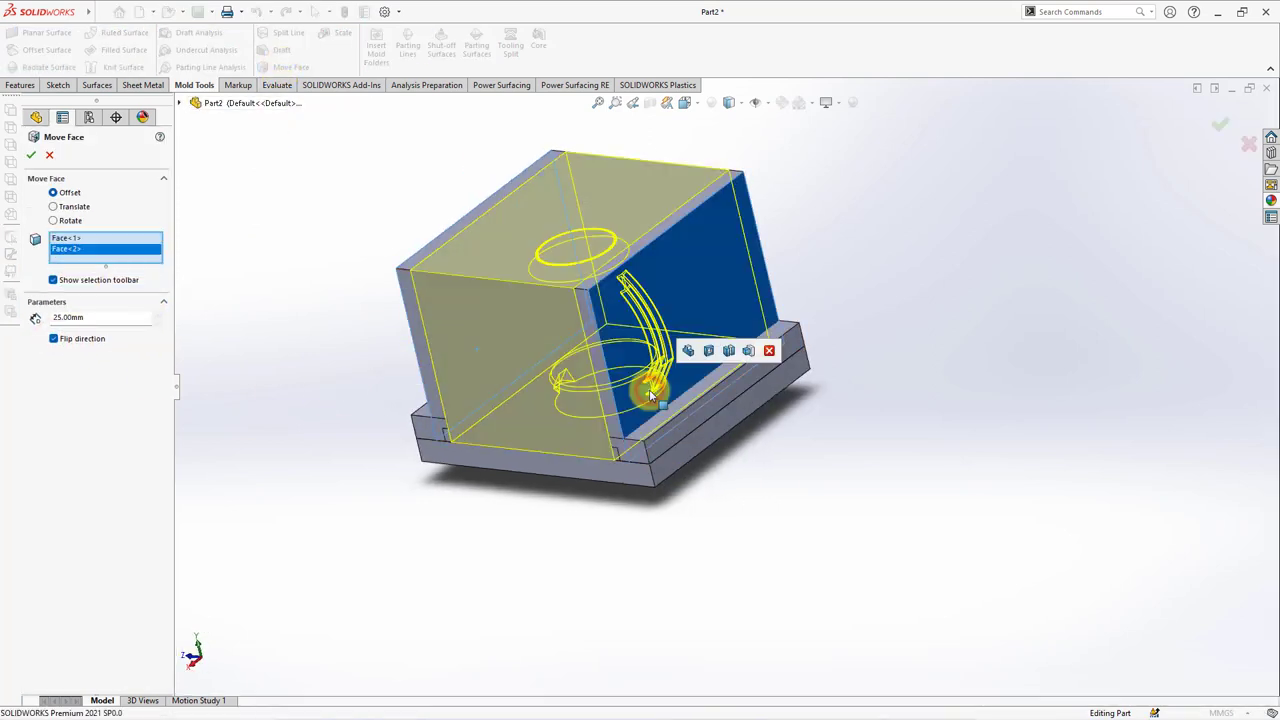
left_click(29, 155)
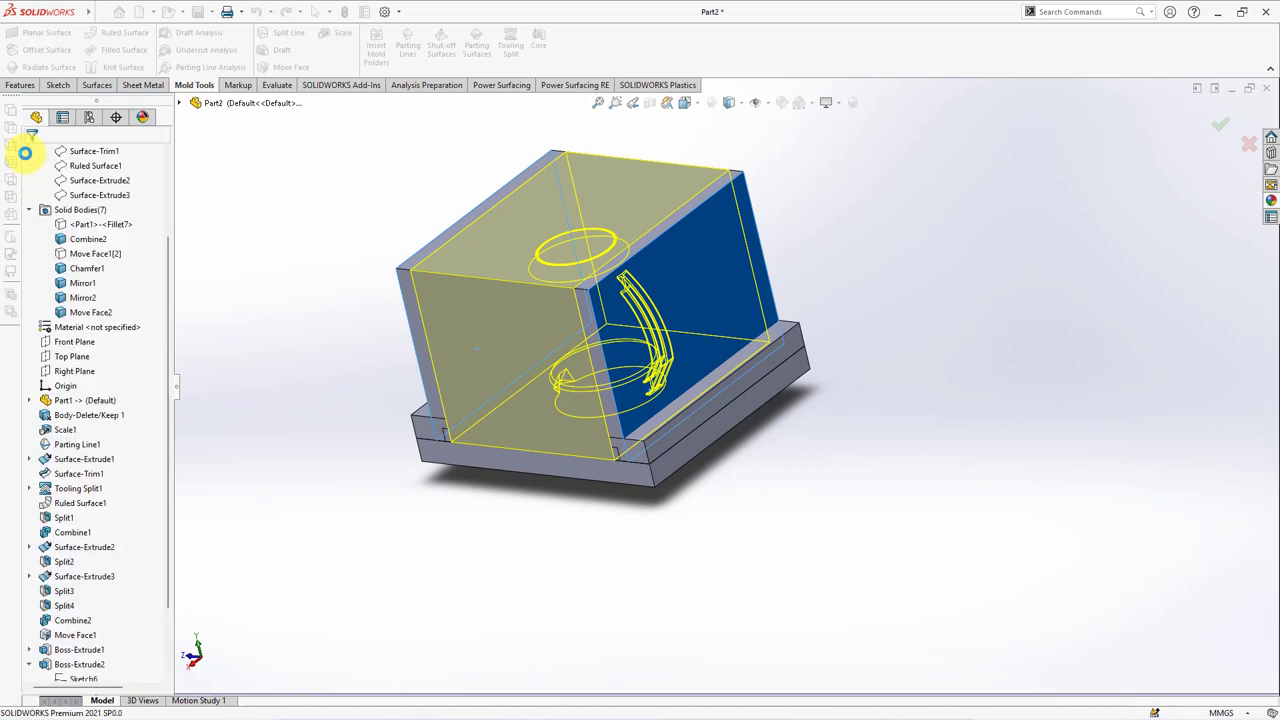
middle_click_drag(320, 380, 406, 428)
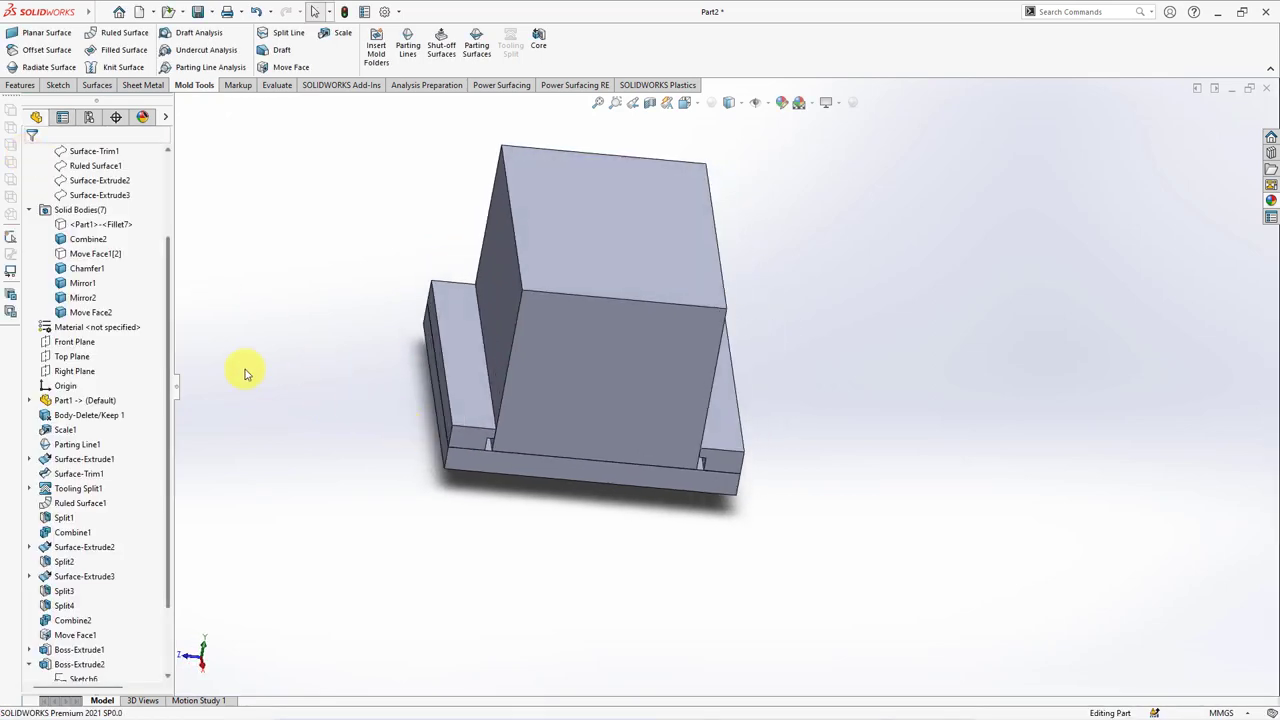
On the front face, sketch corner rectangles filling the left and right notches.
left_click(547, 427)
left_click(601, 384)
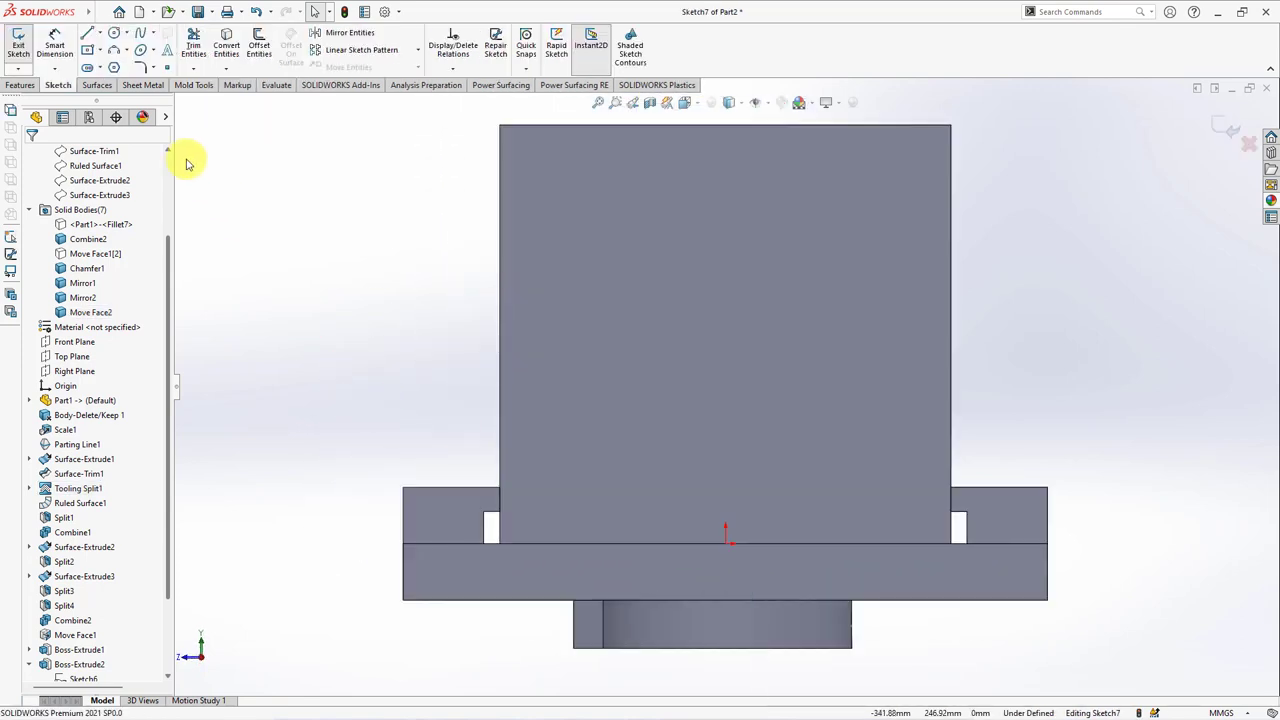
left_click(103, 60)
left_click(100, 64)
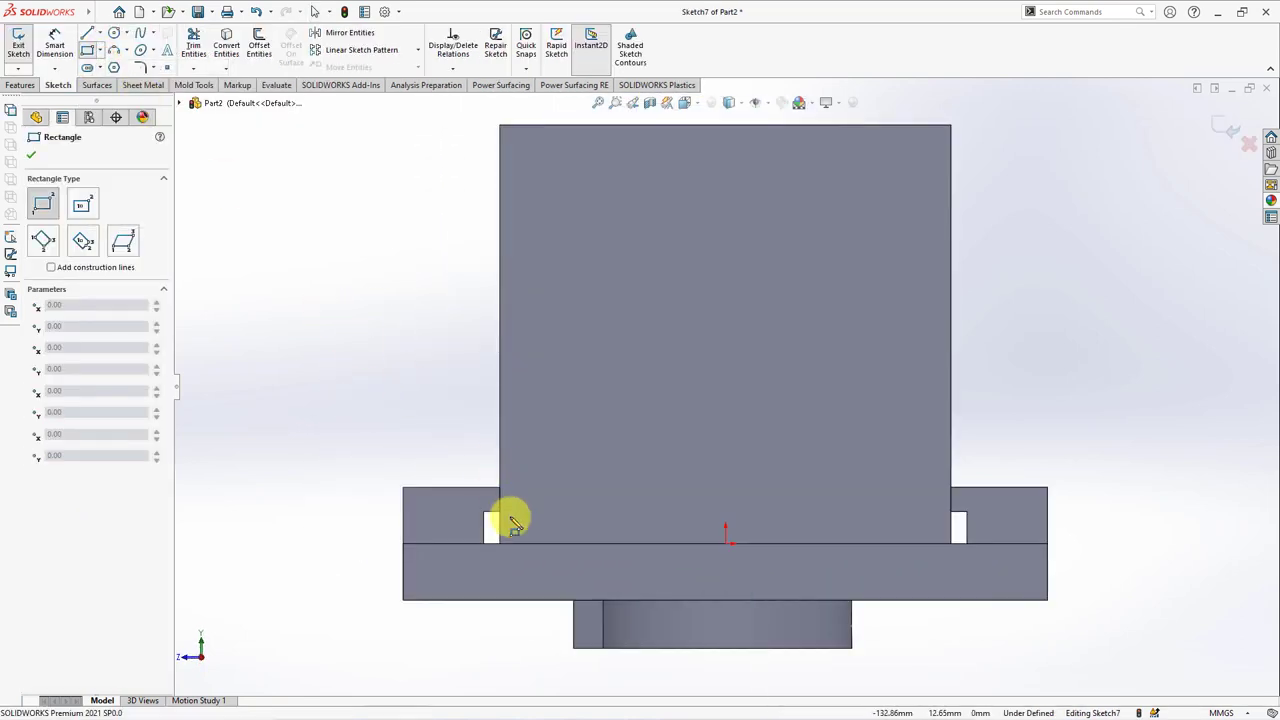
scroll(497, 530, "up", 3)
left_click_drag(555, 437, 596, 519)
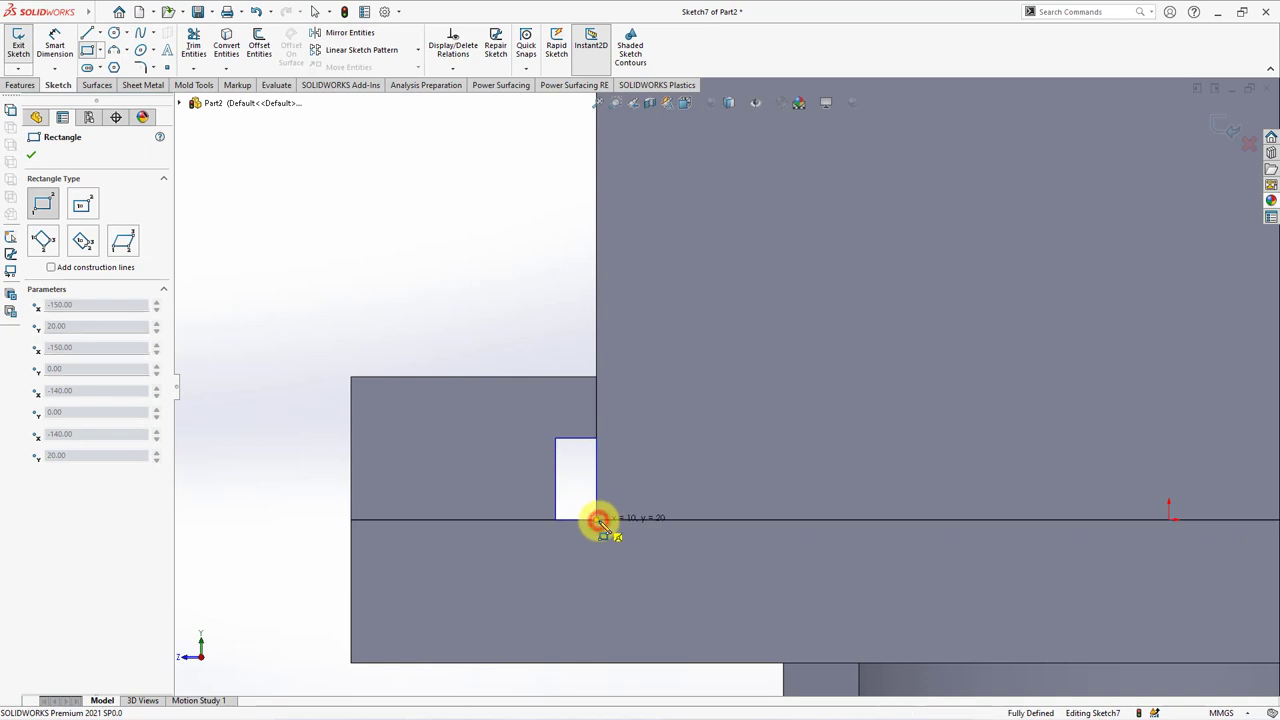
scroll(609, 532, "down", 3)
mouse_move(609, 532)
middle_mouse_down()
mouse_move(638, 582)
mouse_move(1071, 437)
middle_mouse_up()
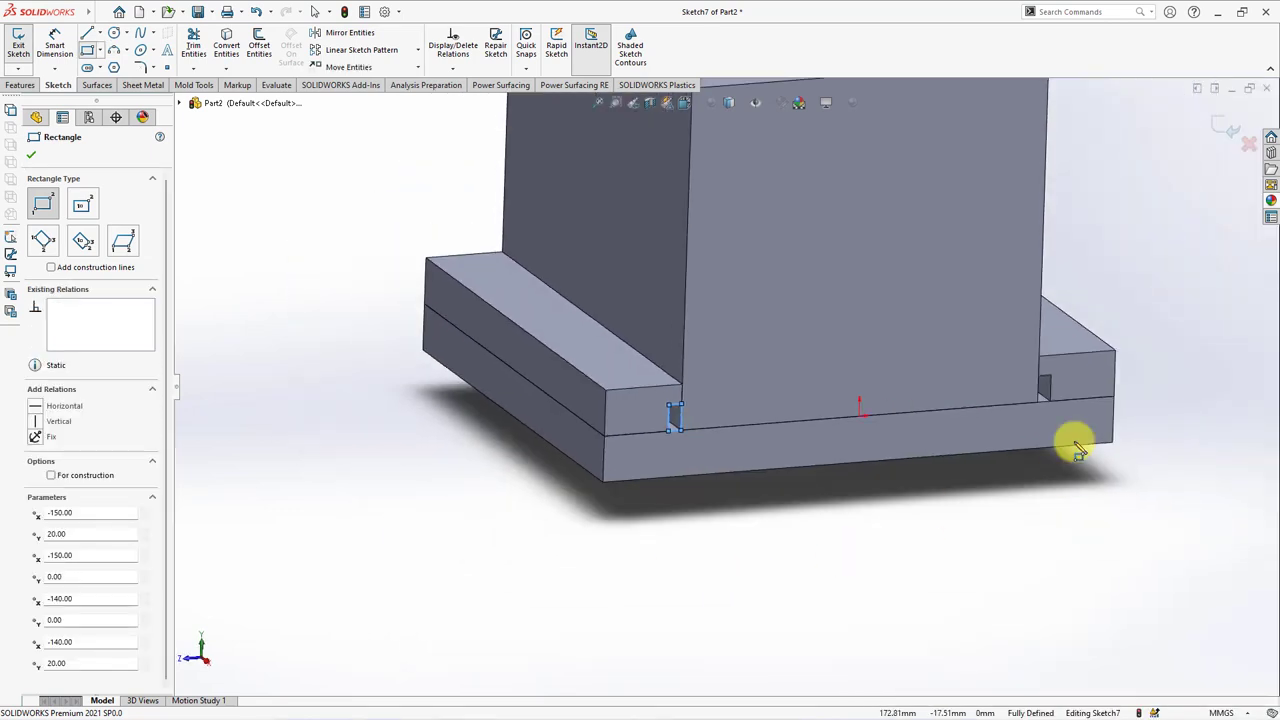
scroll(1071, 437, "up", 5)
left_click_drag(871, 362, 905, 432)
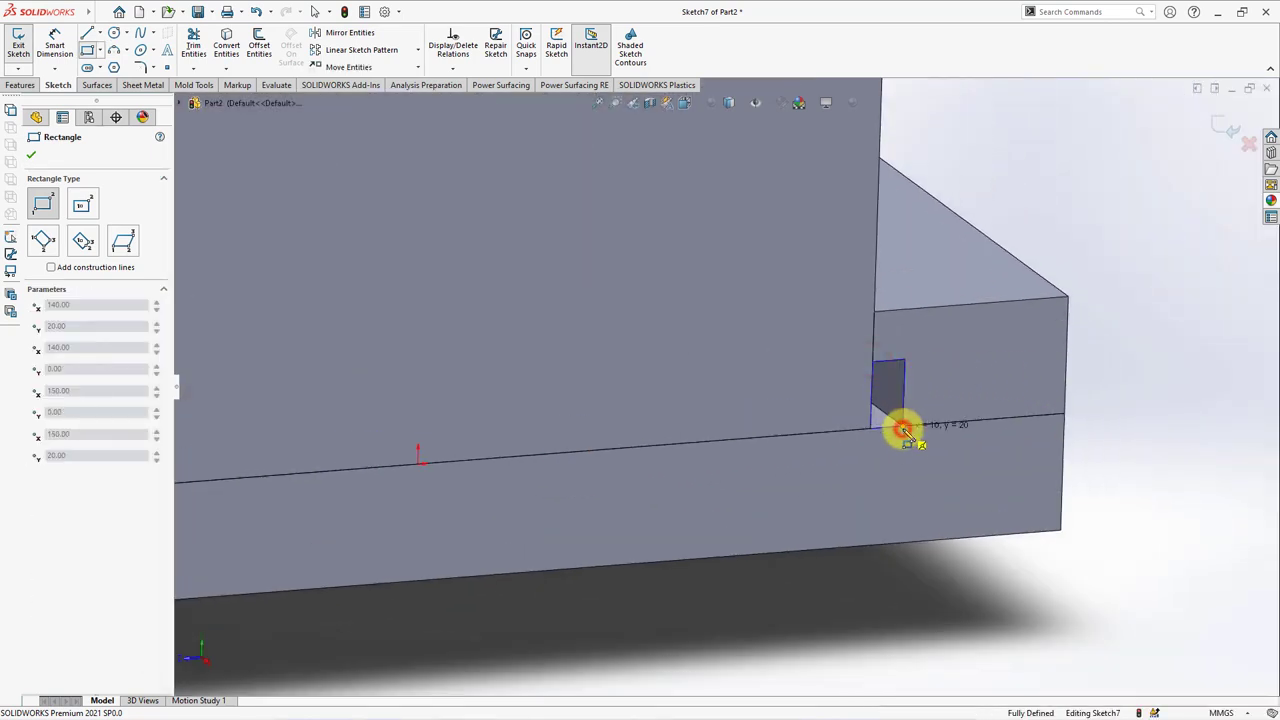
scroll(900, 429, "down", 3)
middle_click_drag(900, 429, 800, 429)
left_click(31, 155)
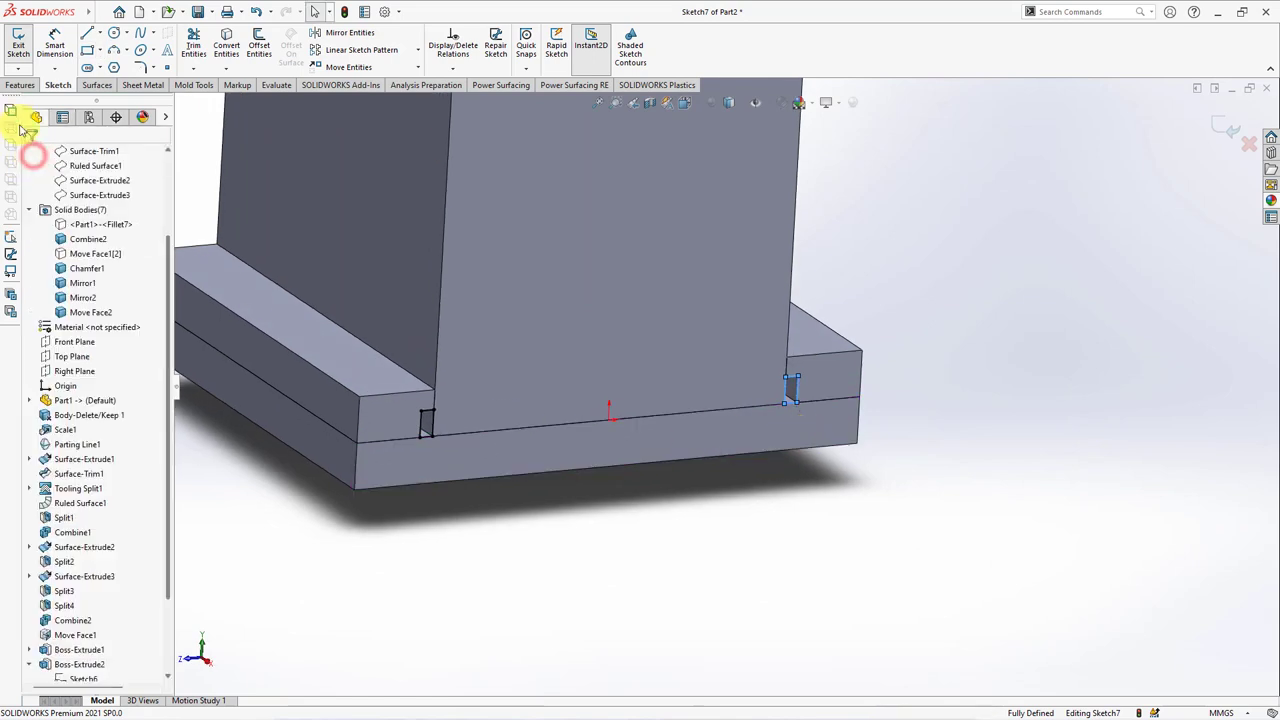
Extrude the notch rectangles as a boss Up To Surface, merged into the Move Face2 body.
left_click(20, 84)
left_click(48, 68)
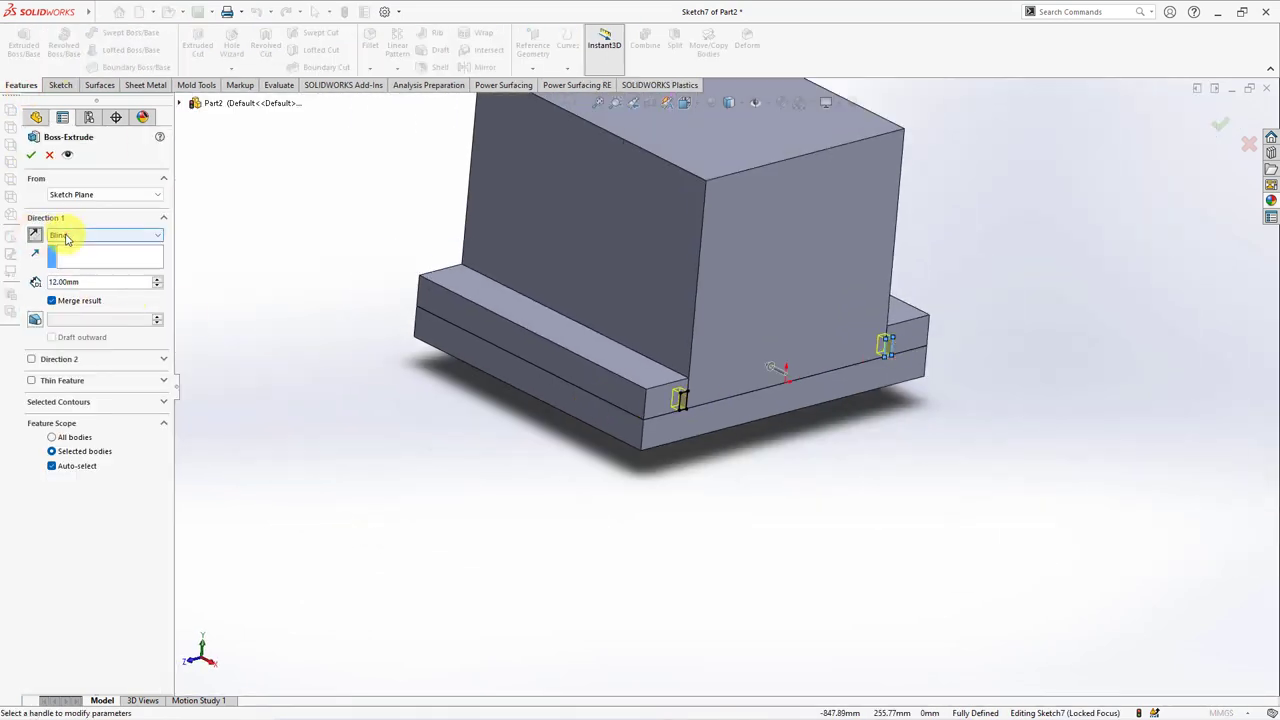
left_click(100, 235)
left_click(80, 266)
middle_click_drag(400, 520, 466, 214)
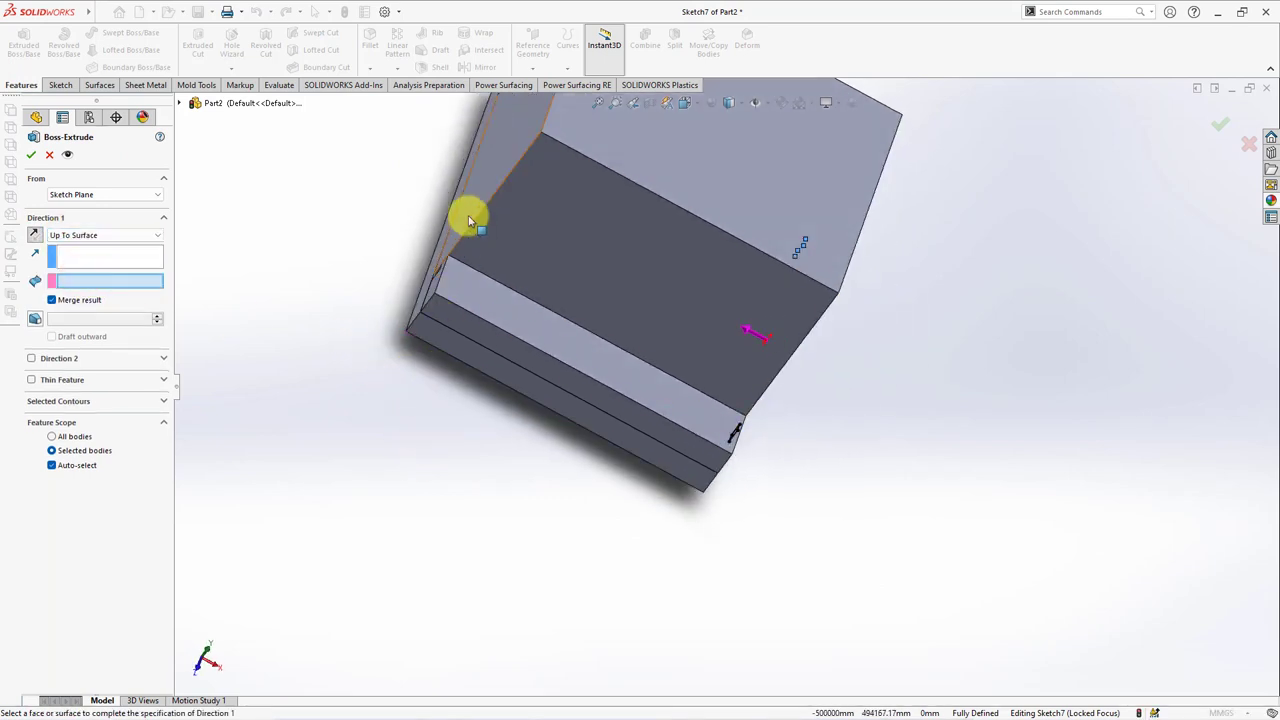
left_click(466, 214)
key("ctrl+7")
left_click(54, 470)
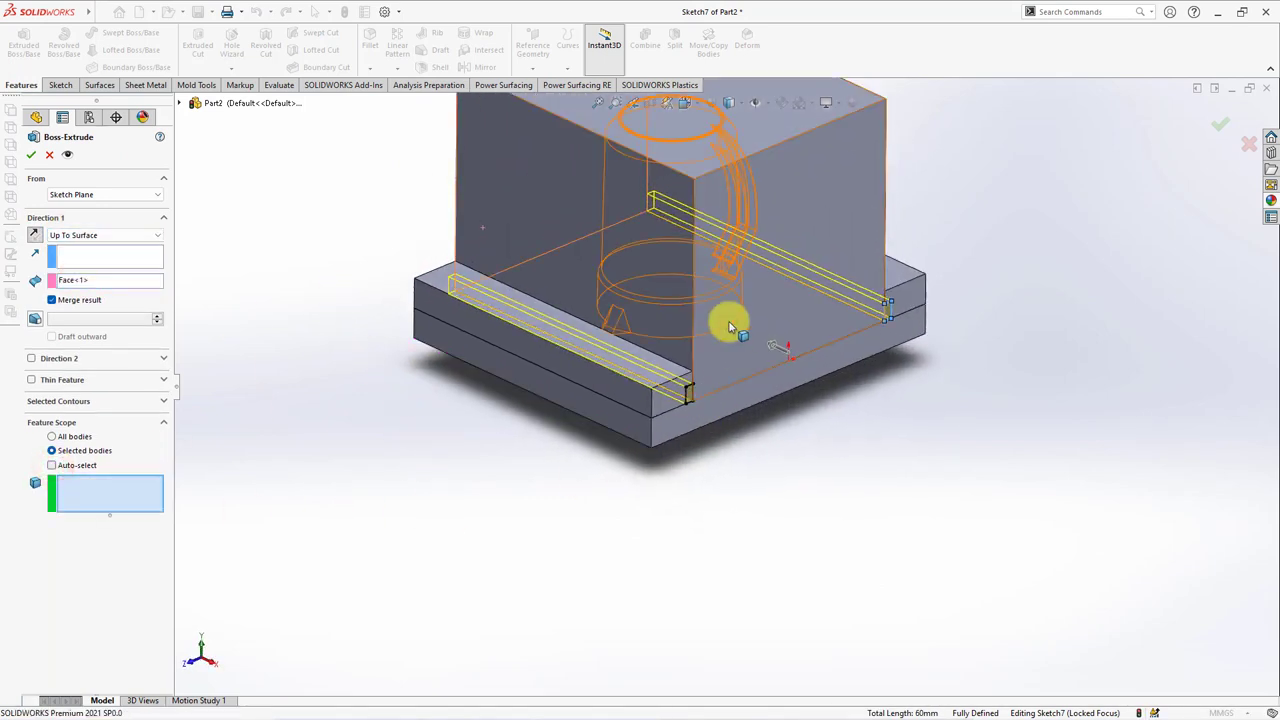
left_click(726, 325)
left_click(31, 158)
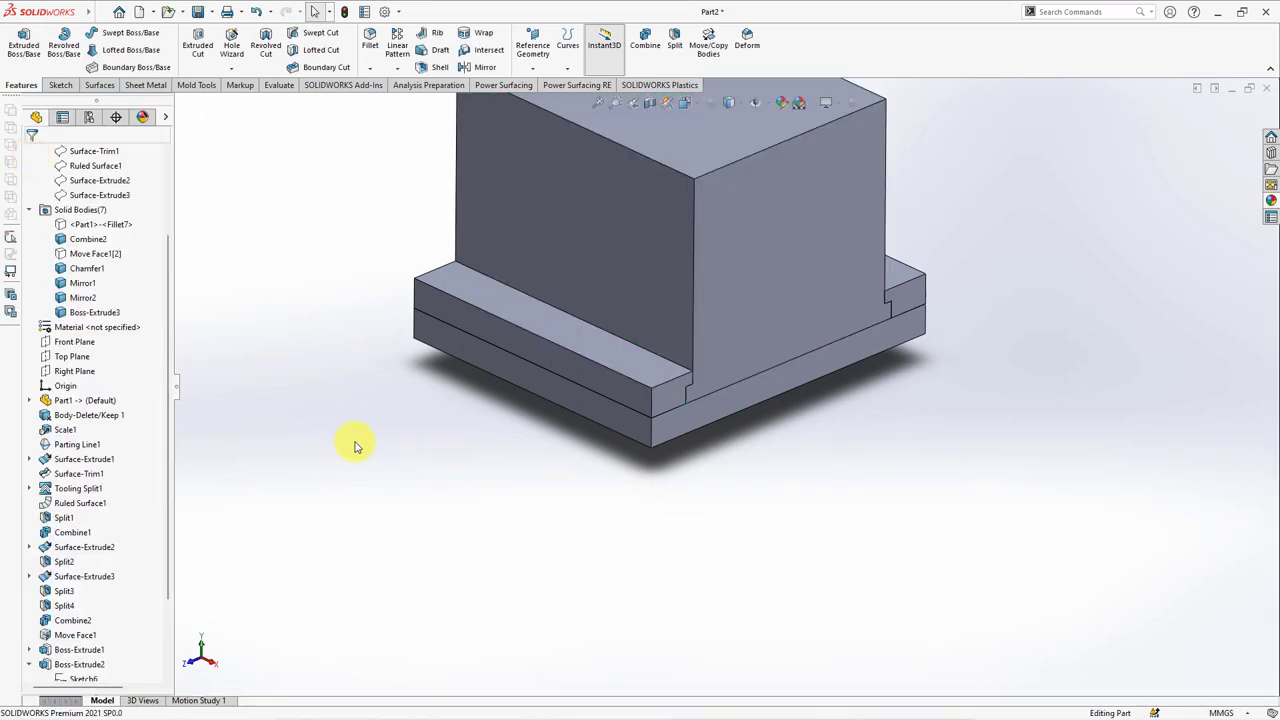
key("f")
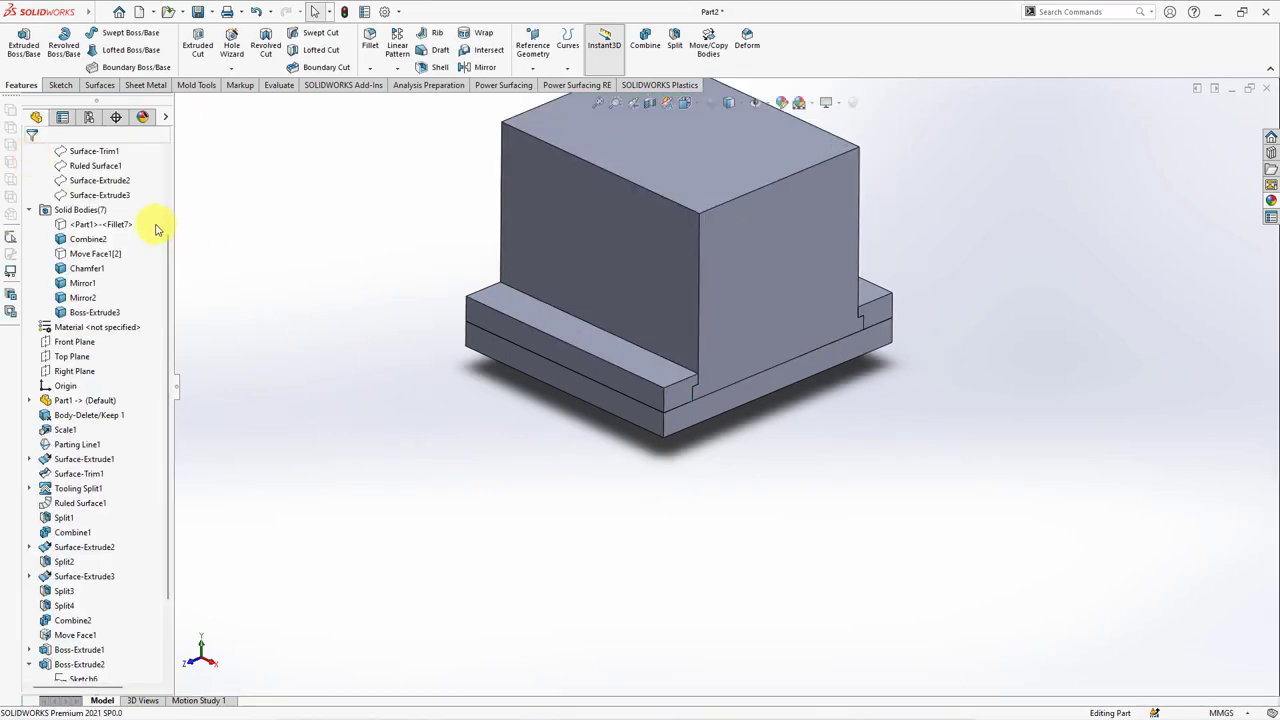
On the Right Plane, sketch a vertical centerline from the origin and a sloped line.
left_click(84, 372)
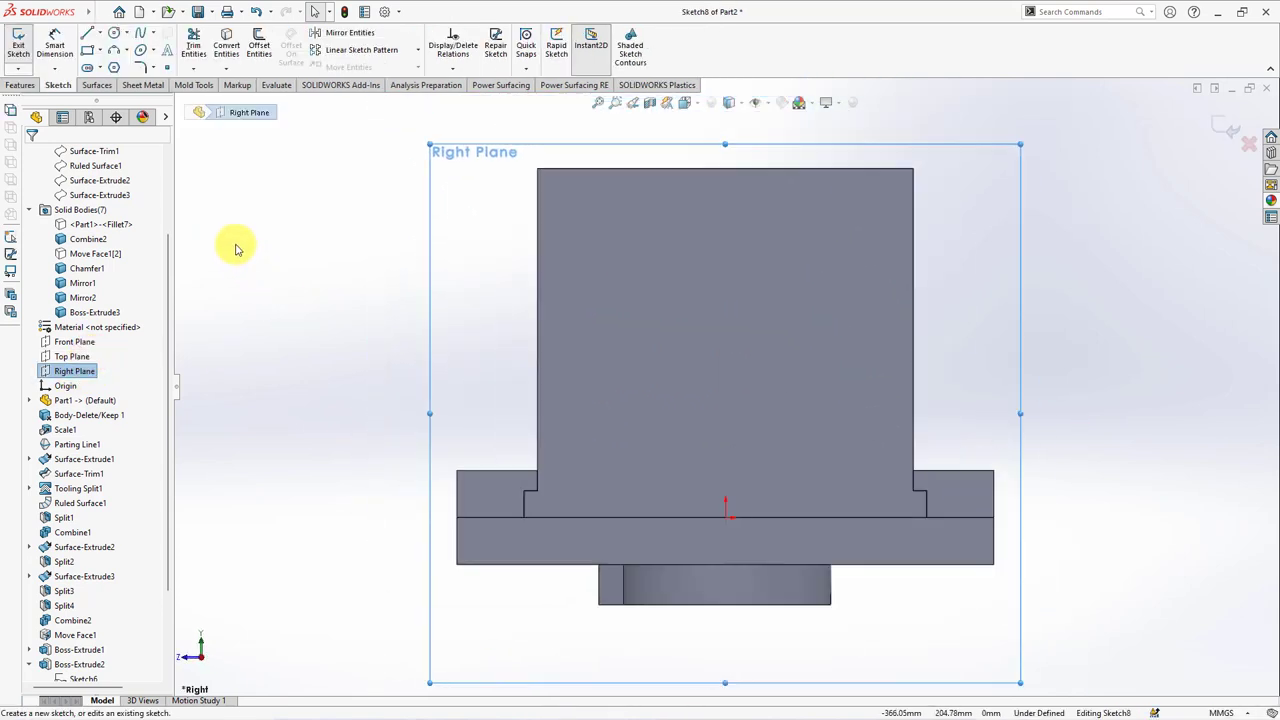
left_click(88, 34)
mouse_move(725, 516)
left_mouse_down()
mouse_move(713, 210)
mouse_move(728, 170)
left_mouse_up()
left_click(686, 157)
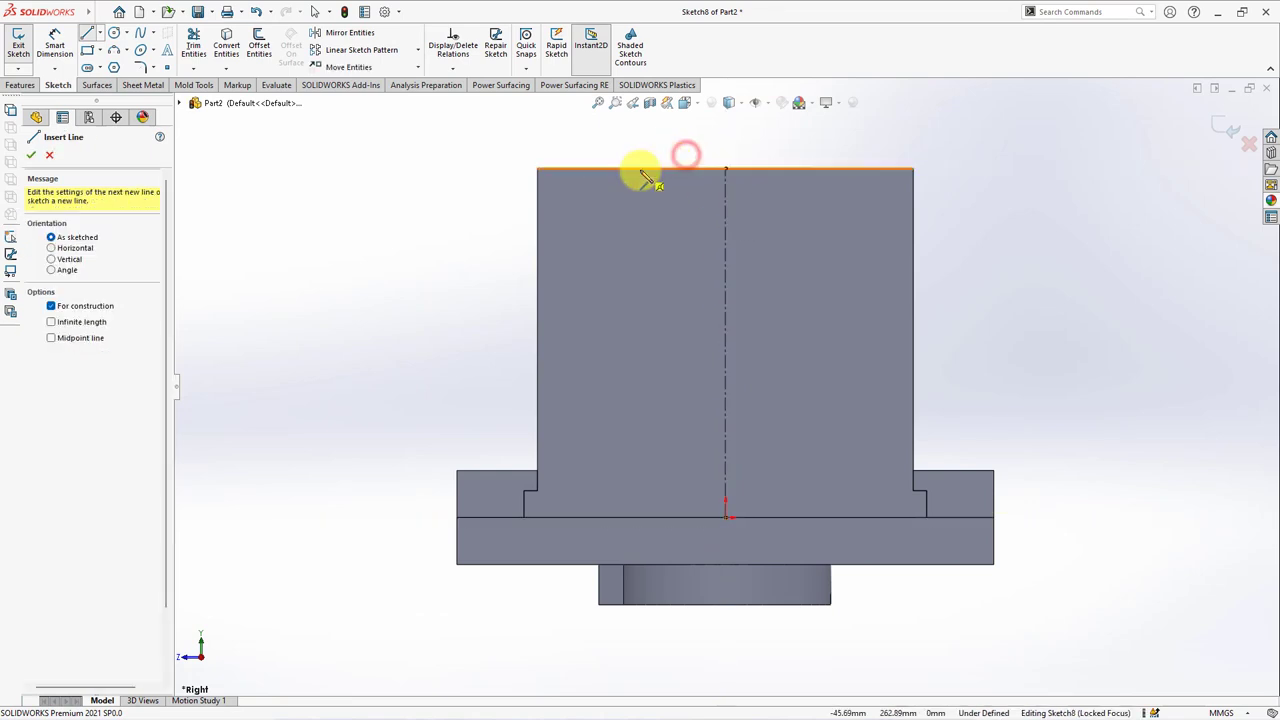
left_click(101, 34)
left_click(118, 52)
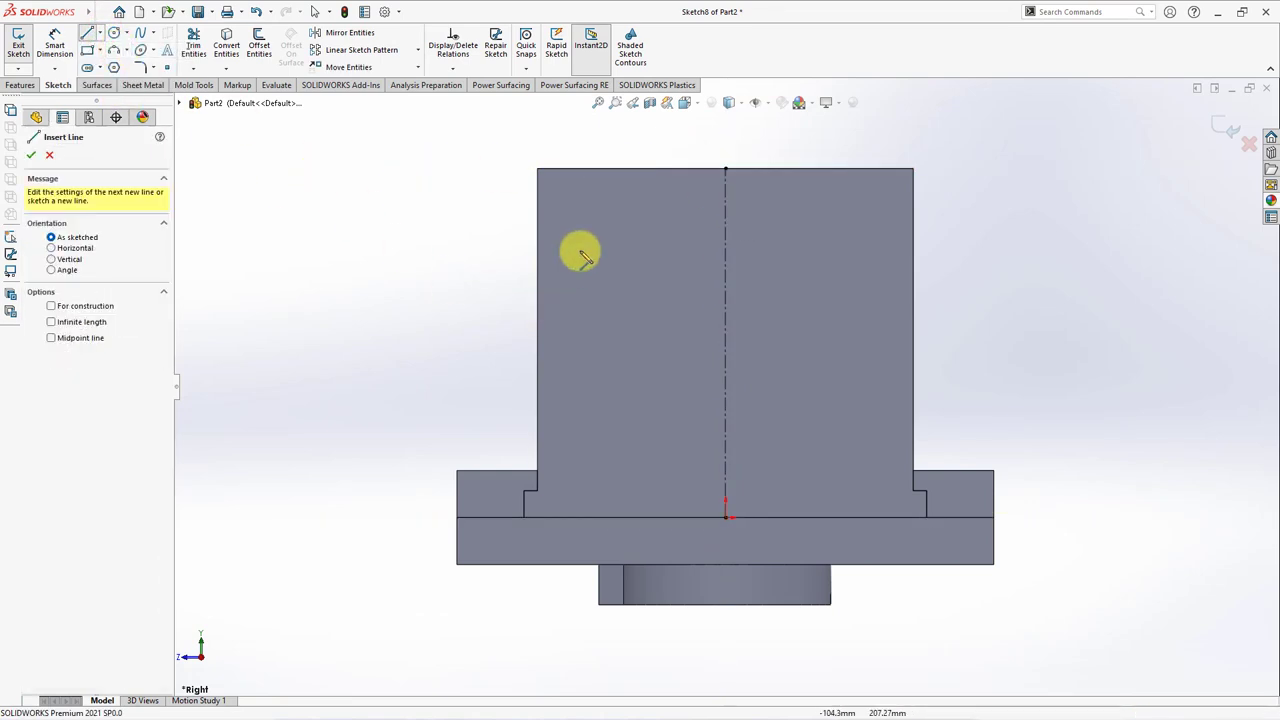
left_click_drag(609, 169, 540, 457)
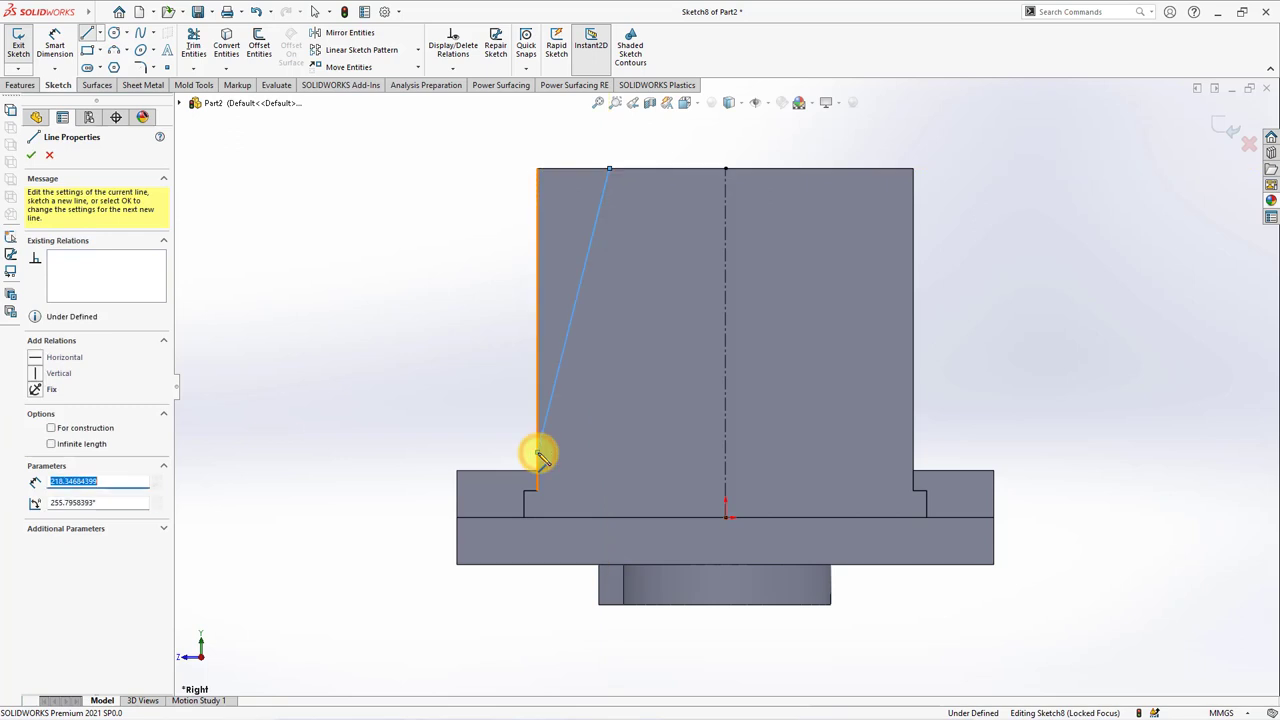
right_click(540, 457)
left_click(556, 463)
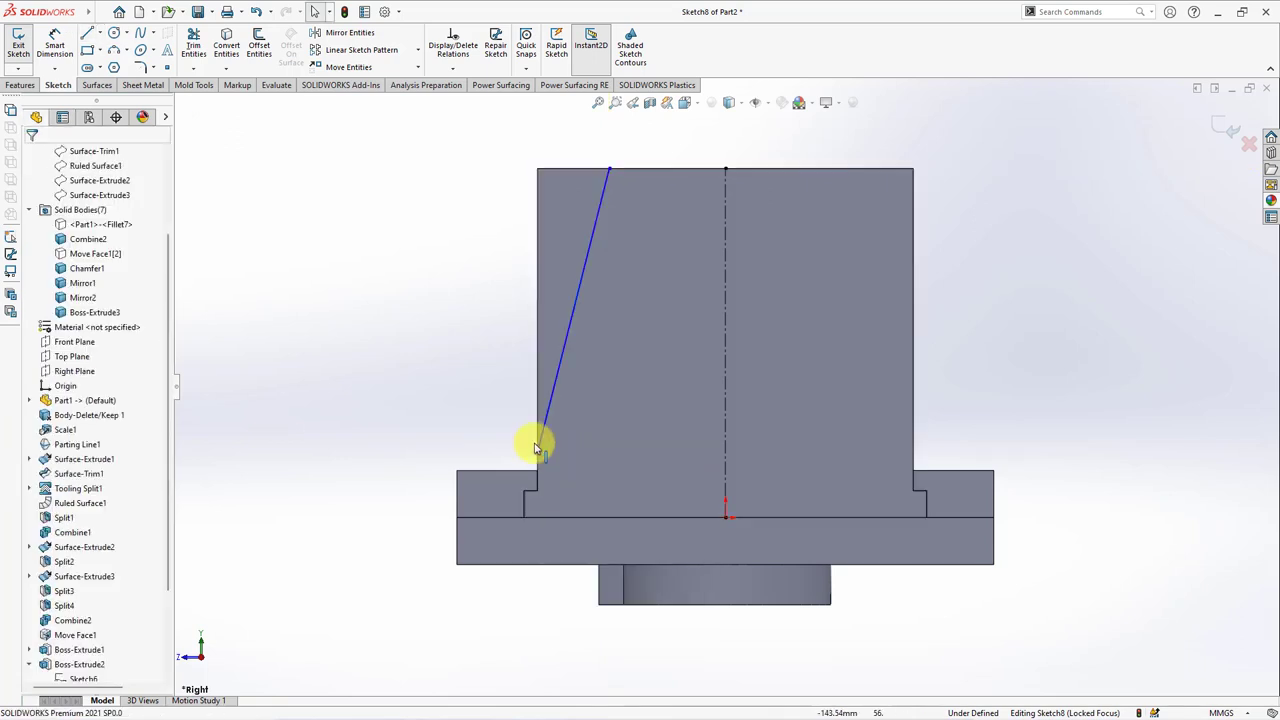
Dimension the sloped line's bottom 10 mm above the plate at an 8° angle.
left_click(55, 40)
left_click(537, 452)
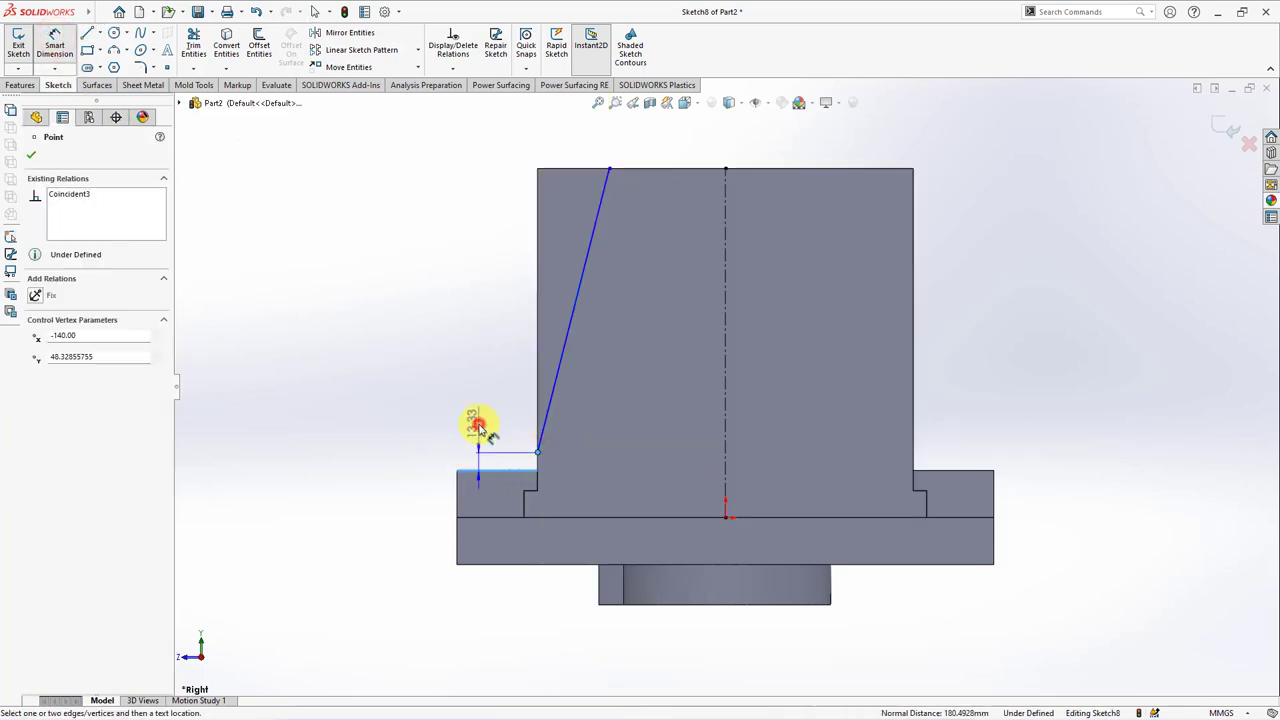
left_click(478, 425)
type("10")
left_click(421, 410)
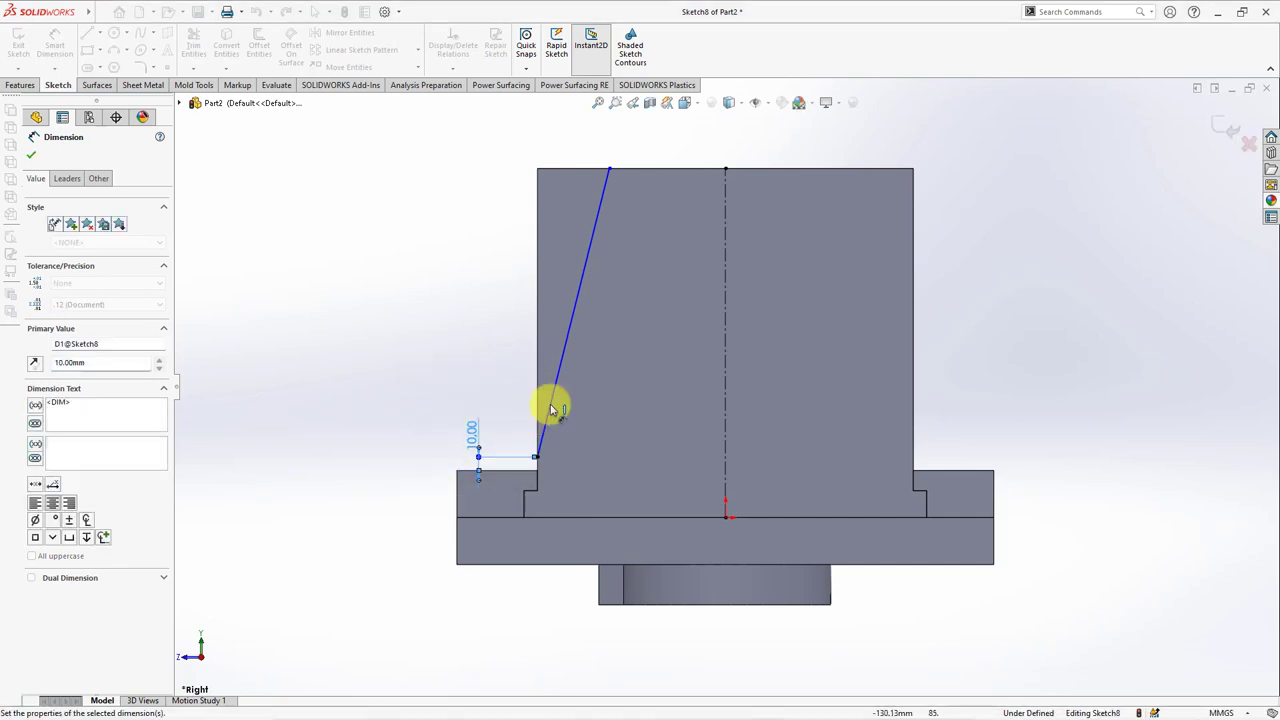
left_click(551, 402)
left_click(537, 366)
left_click(555, 315)
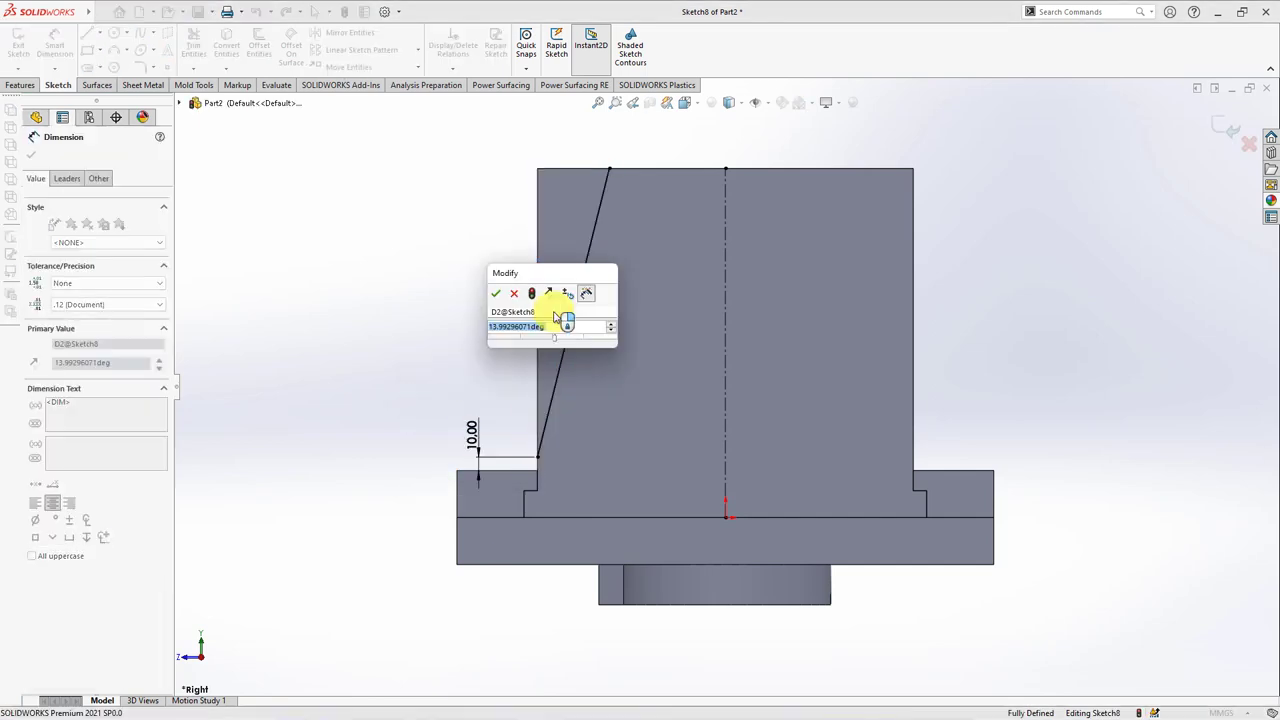
type("8")
left_click(498, 296)
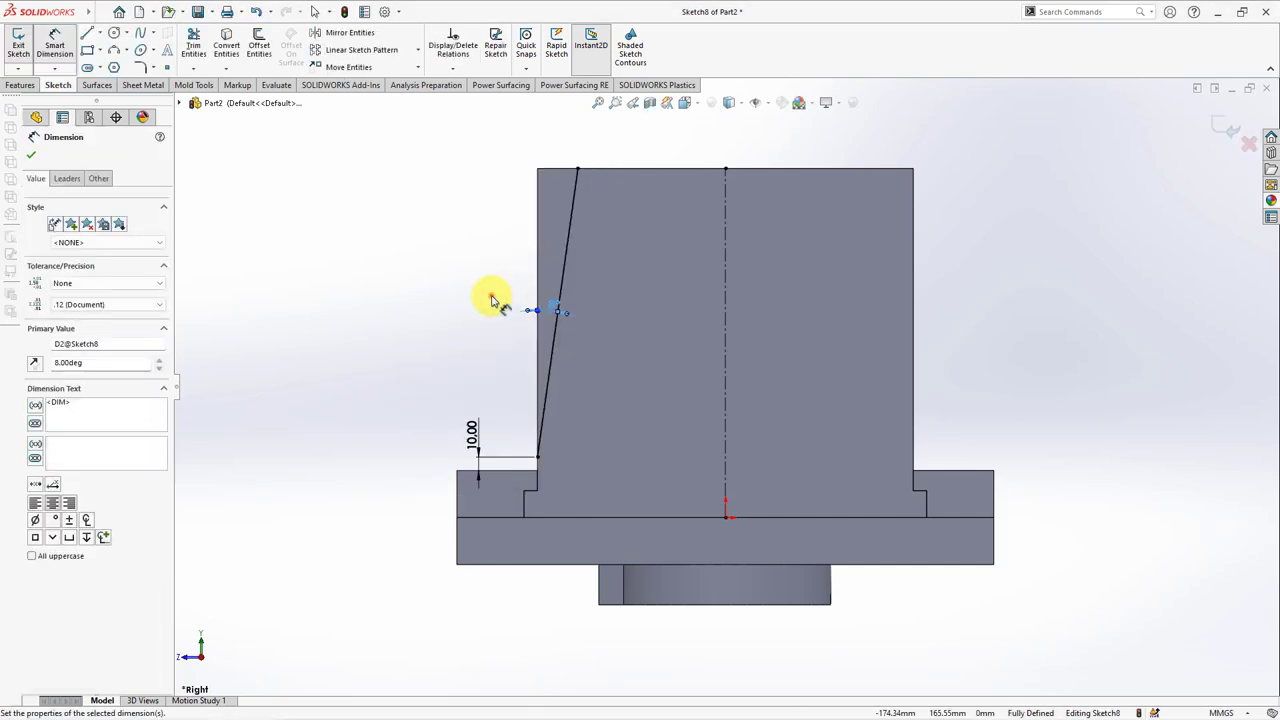
Add a horizontal line running left from the slope's bottom past the block.
left_click(87, 33)
left_click_drag(538, 459, 477, 458)
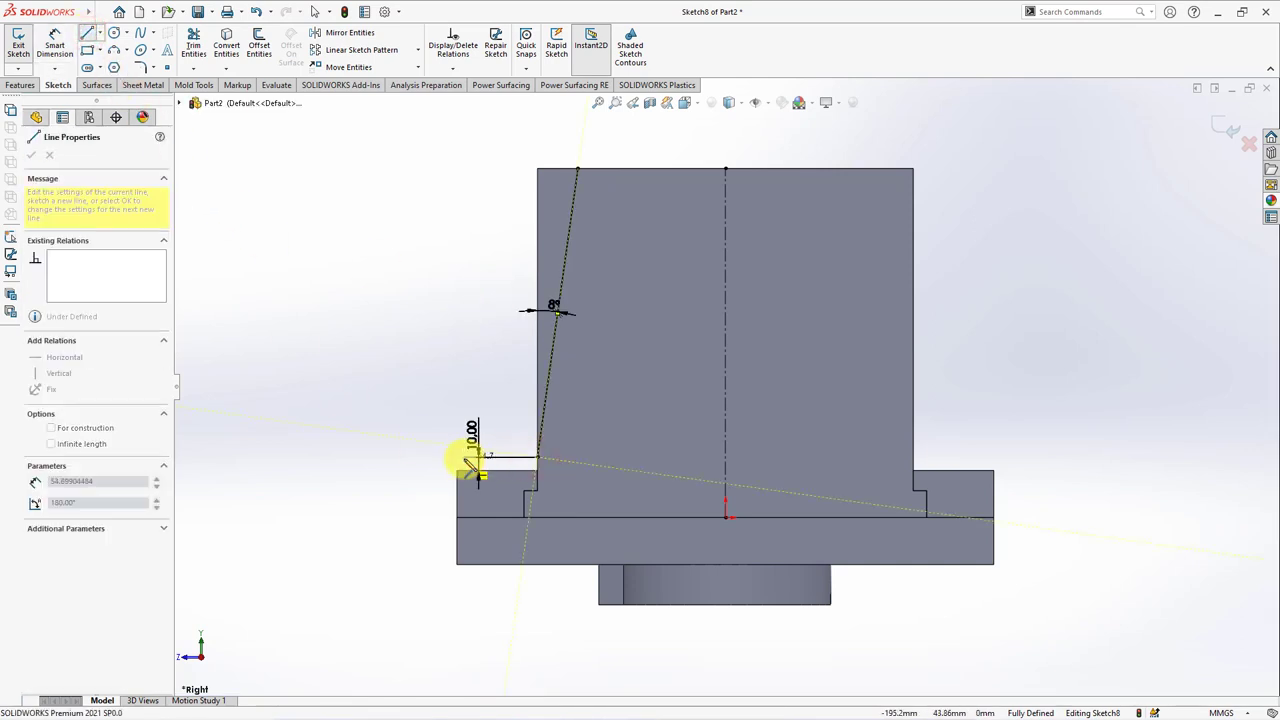
left_click(364, 457)
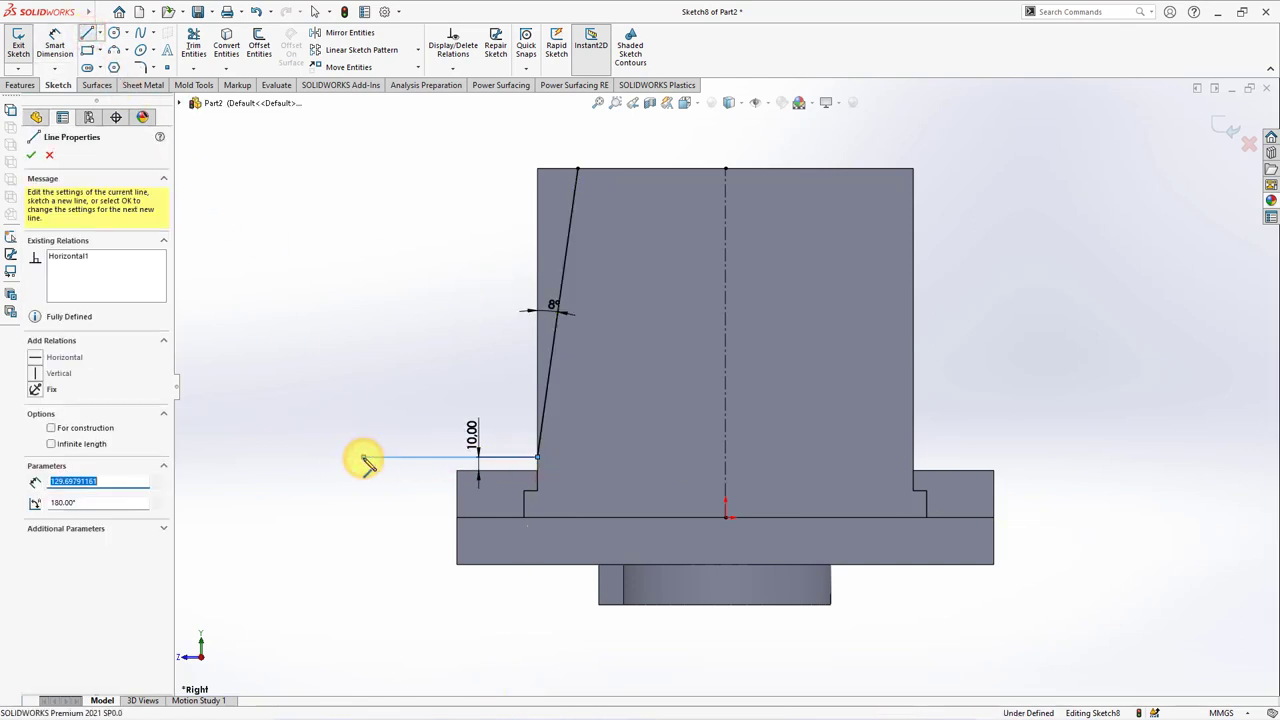
right_click(251, 337)
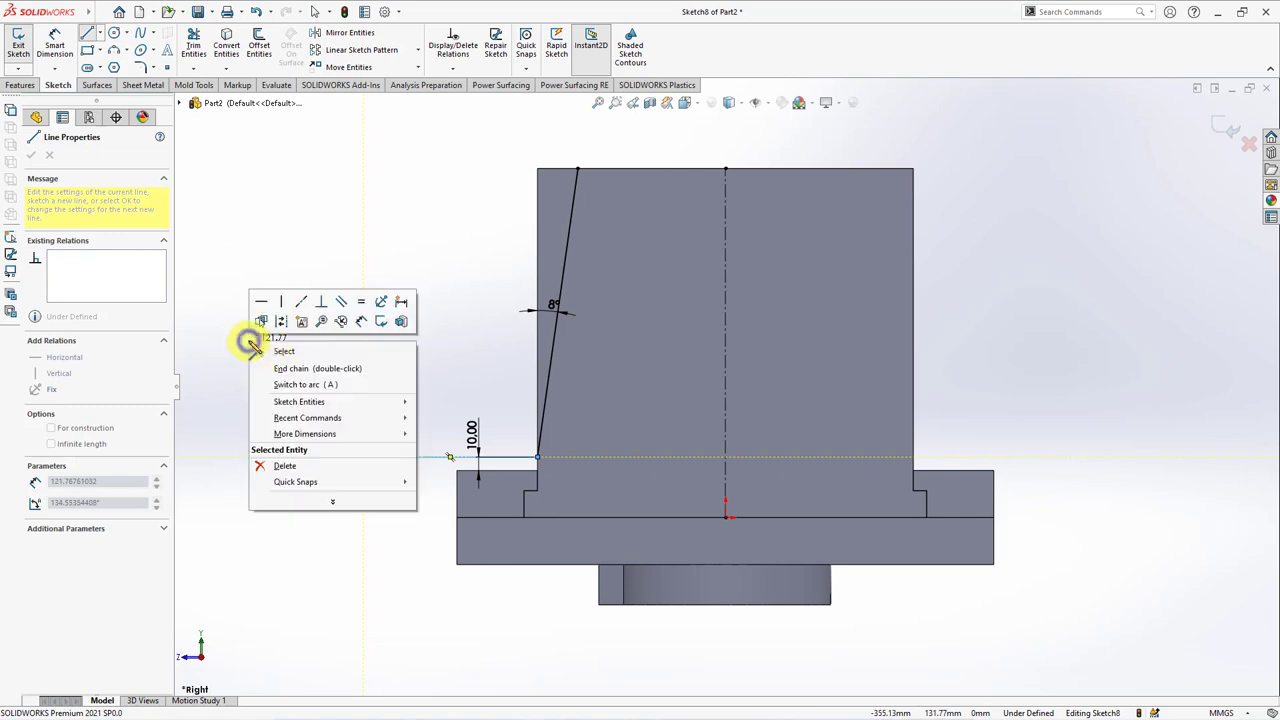
left_click(274, 349)
Revolve the sketch 360° into a Revolved Surface about Line1.
middle_click_drag(380, 366, 409, 414)
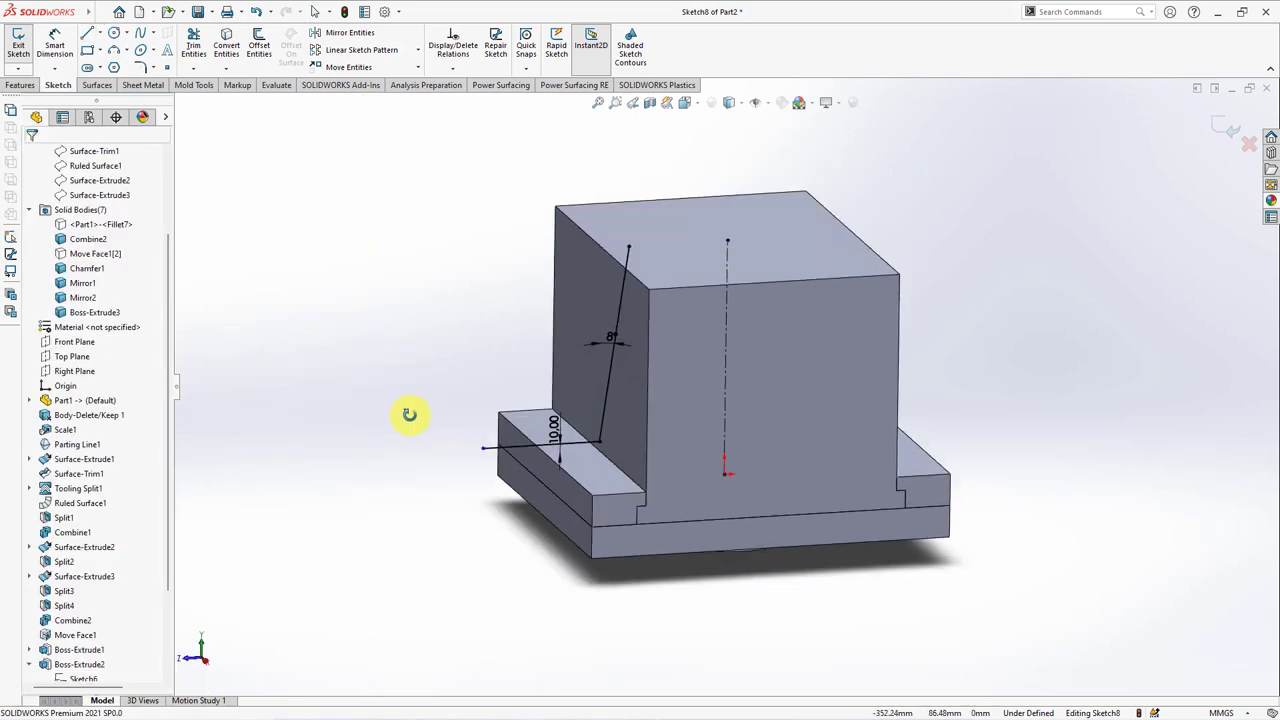
left_click(97, 85)
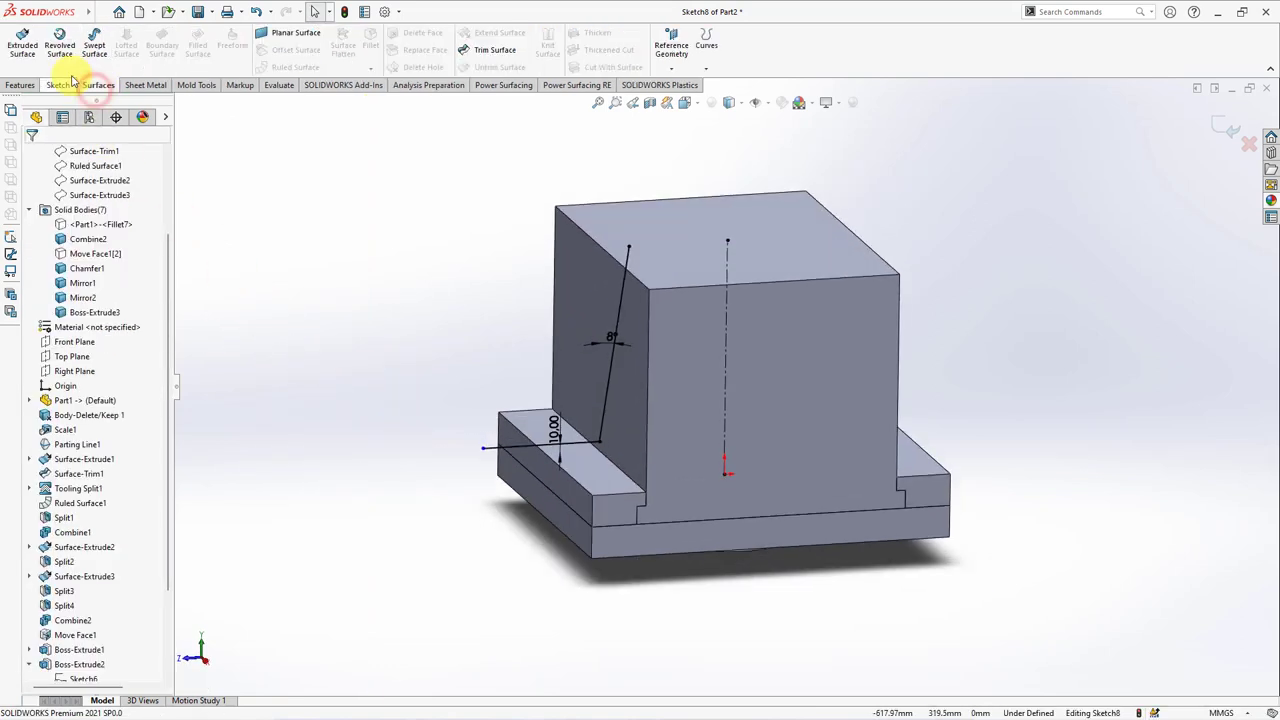
left_click(59, 45)
left_click(31, 155)
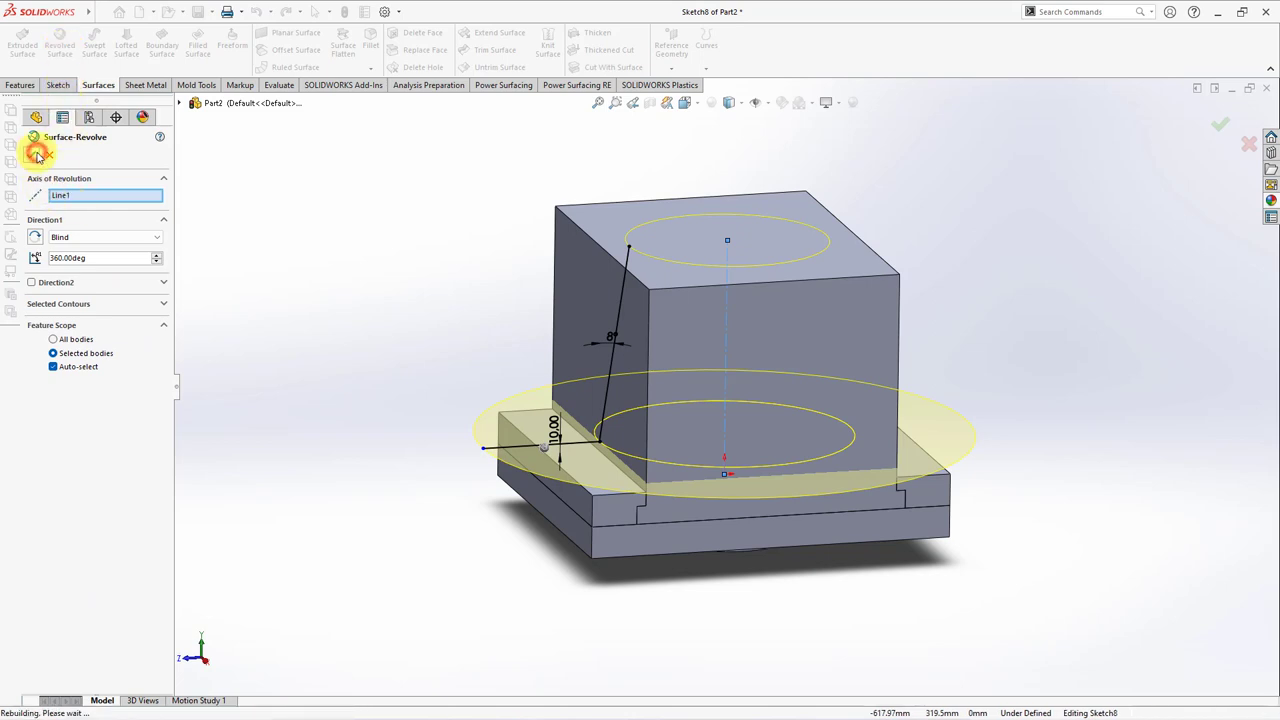
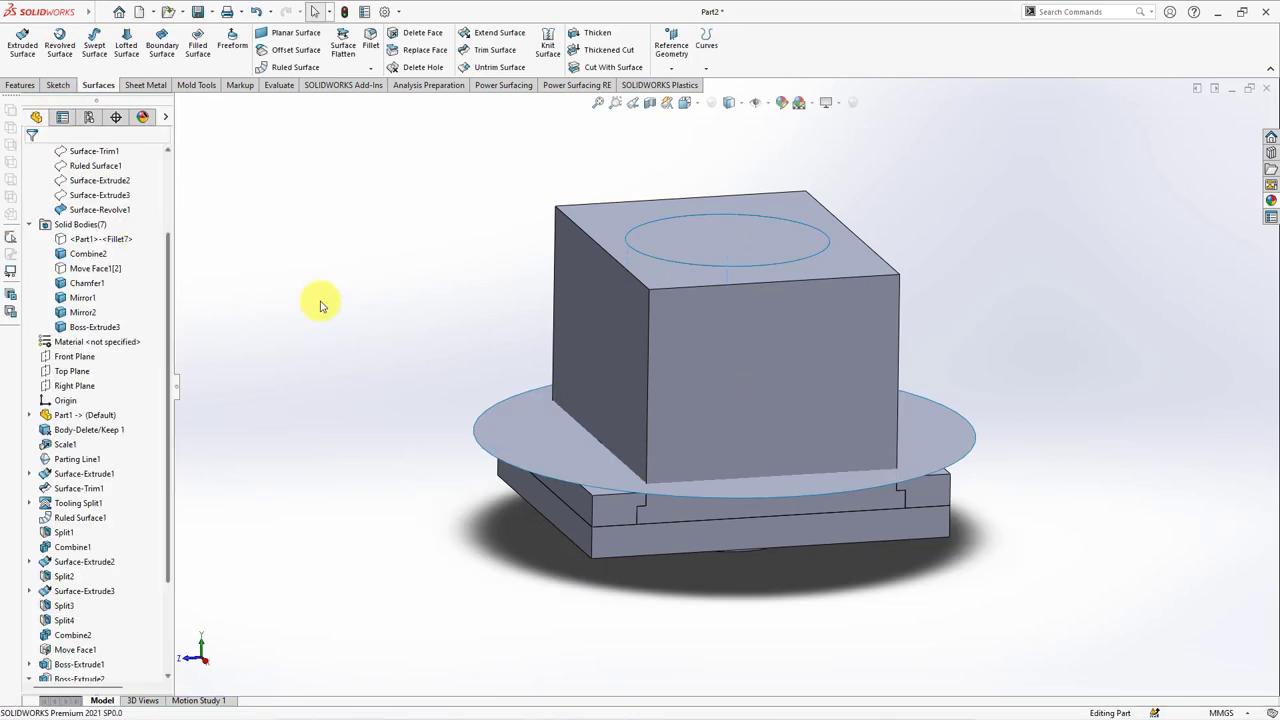
Split Boss-Extrude3 with Surface-Revolve1 into two bodies, Split5[1] and Split5[2].
left_click(20, 85)
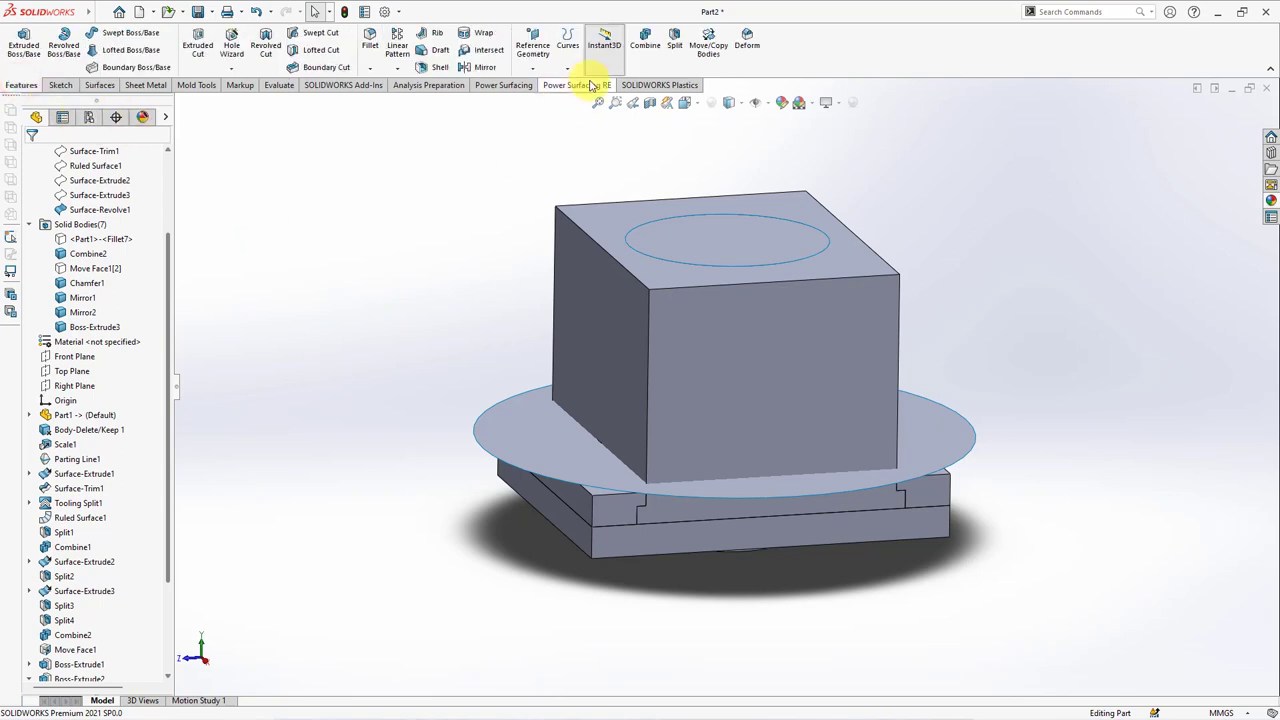
left_click(677, 55)
left_click(500, 437)
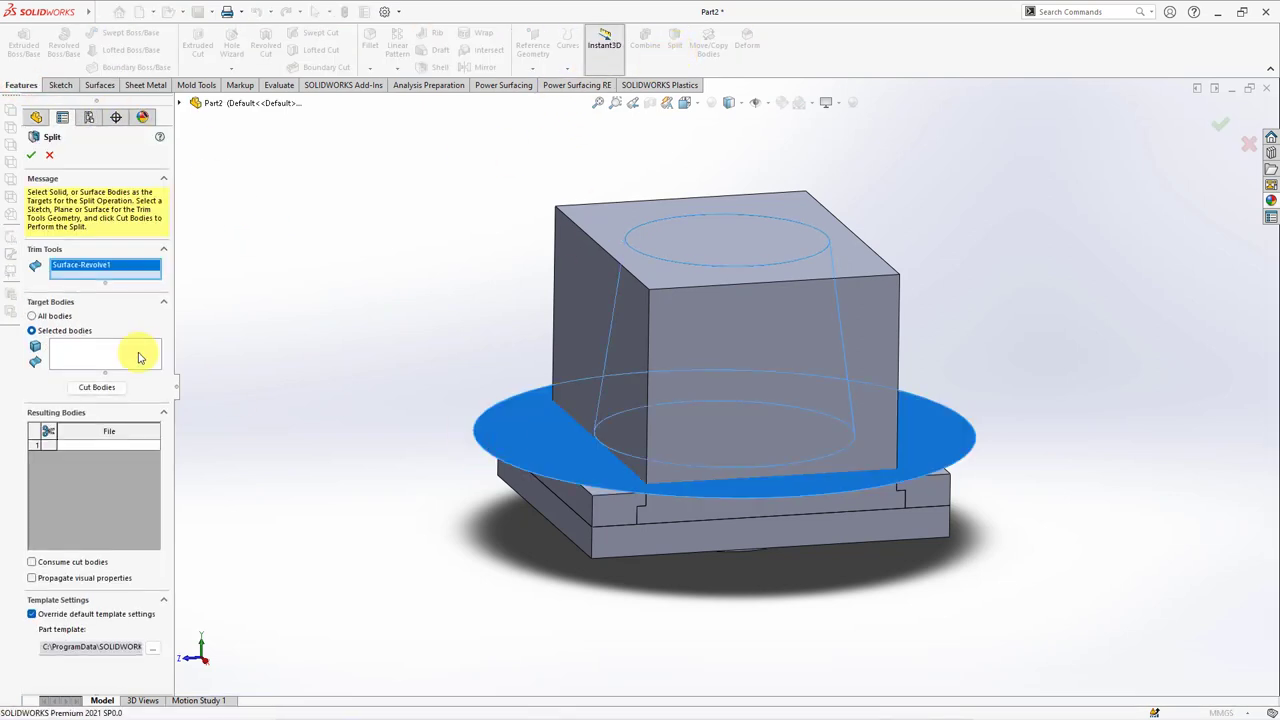
left_click(138, 352)
left_click(597, 263)
left_click(98, 388)
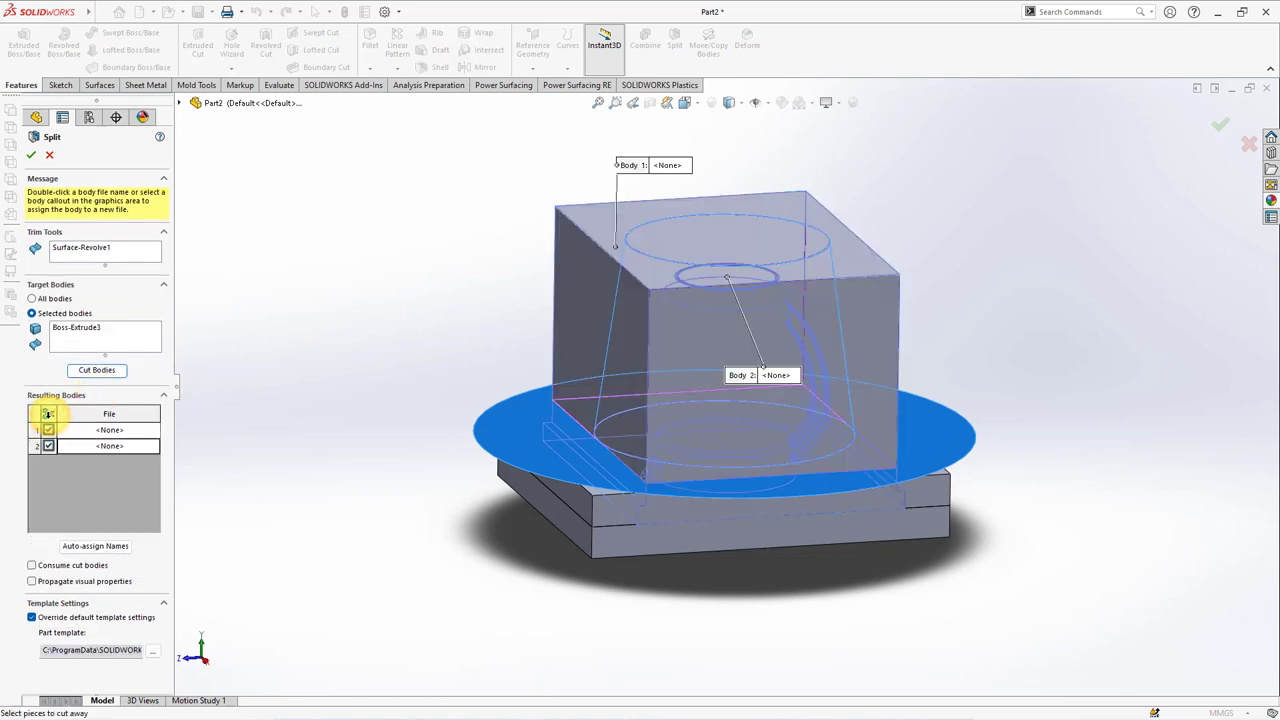
right_click(345, 286)
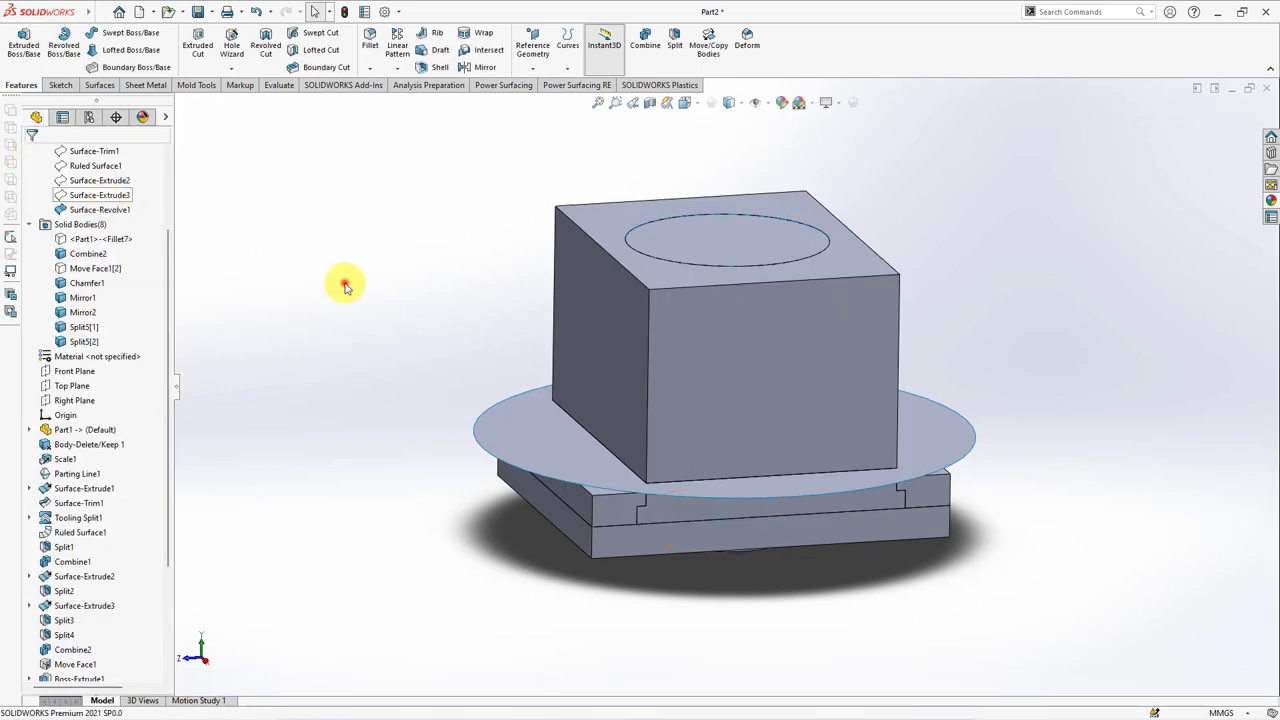
Hide the revolved parting surface and apply a section view along the Right Plane.
left_click(488, 436)
left_click(571, 398)
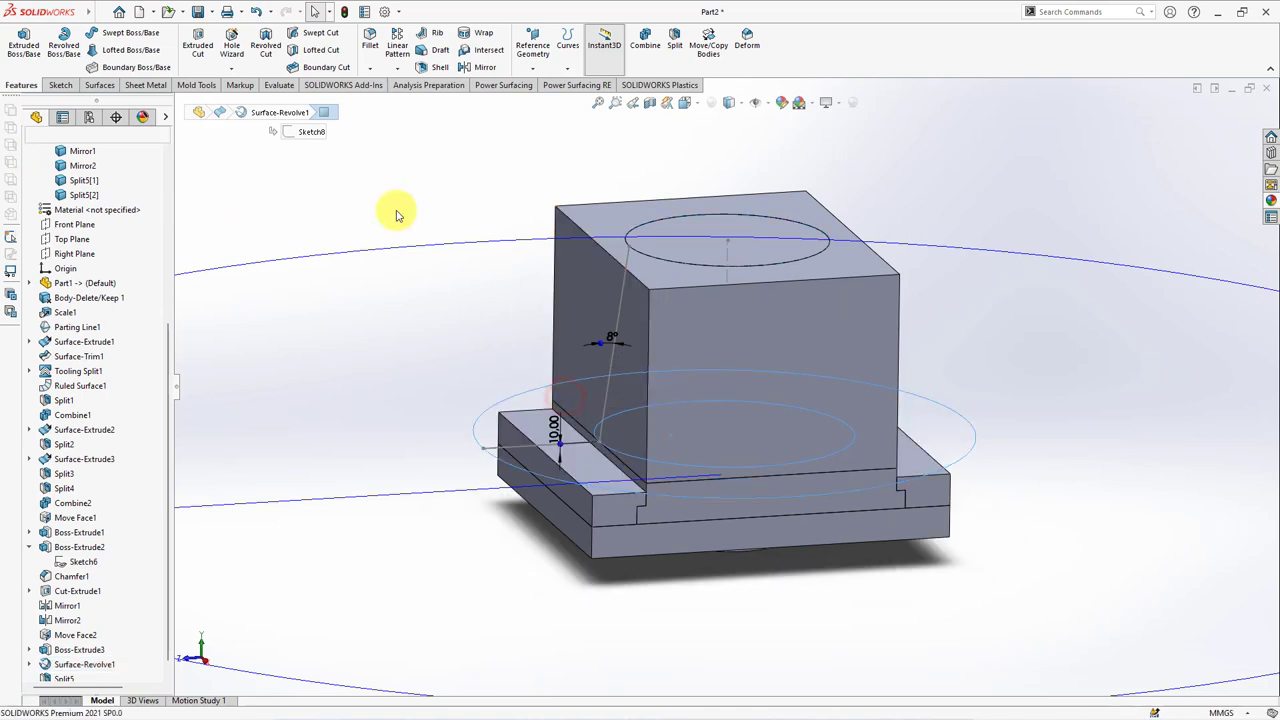
left_click(653, 104)
left_click(30, 157)
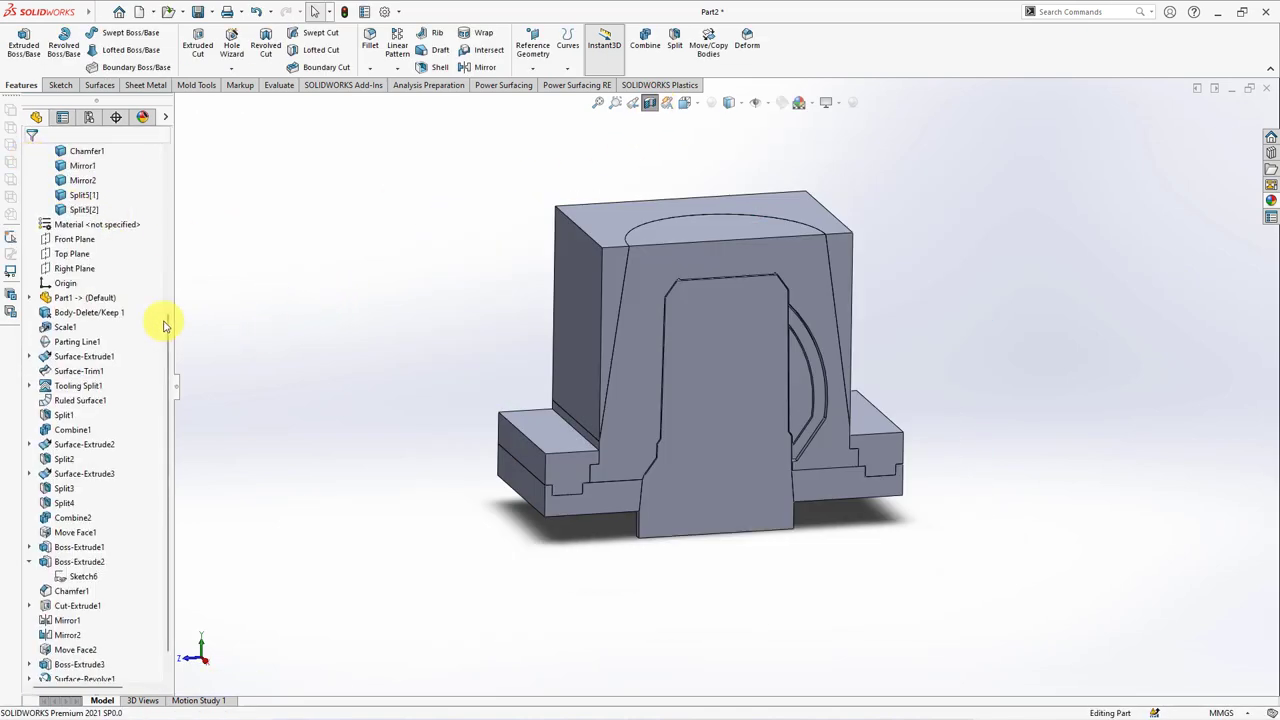
Sketch two rectangles on the Right Plane beside the block's left side and right step.
left_click(74, 268)
left_click(112, 252)
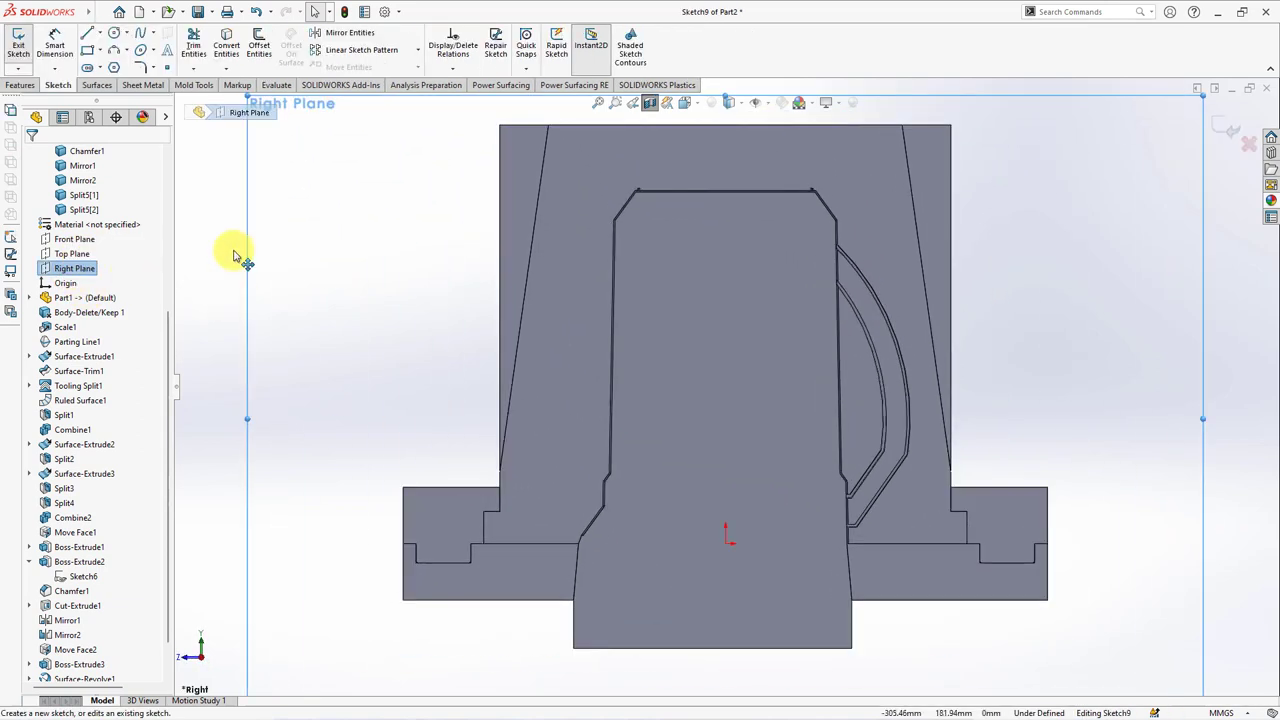
left_click(90, 50)
left_click_drag(403, 487, 500, 125)
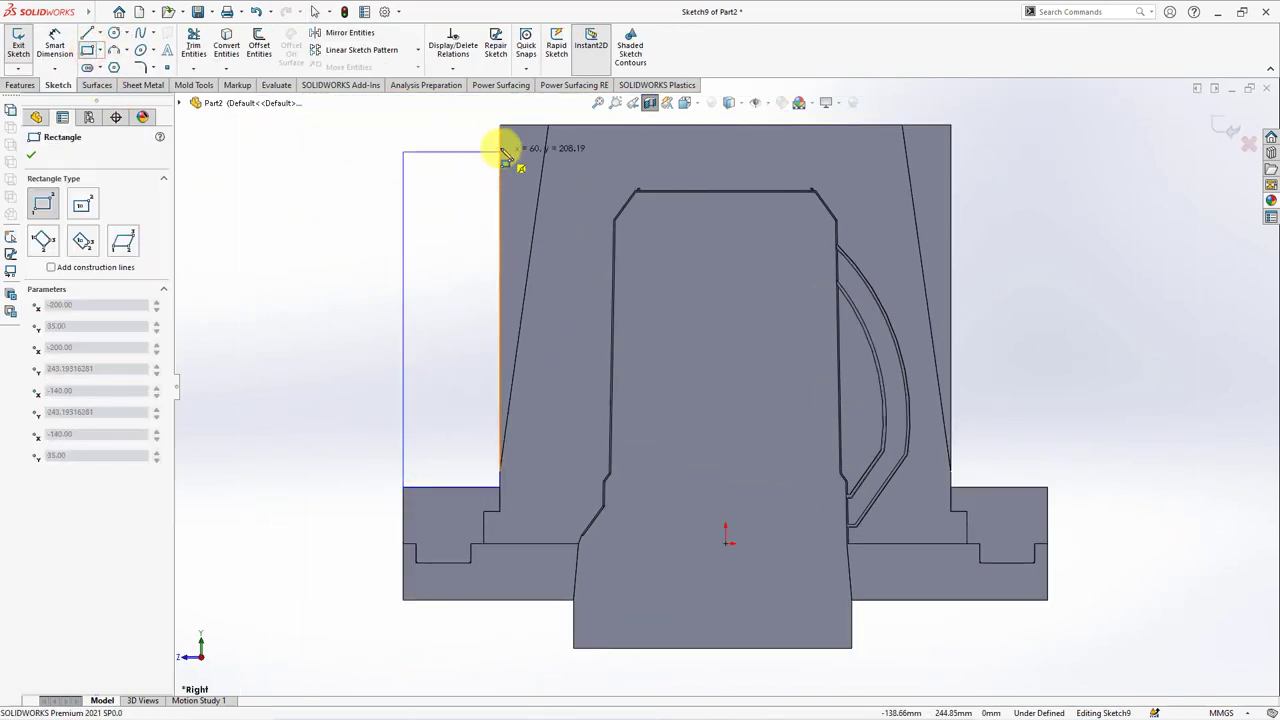
left_click(500, 125)
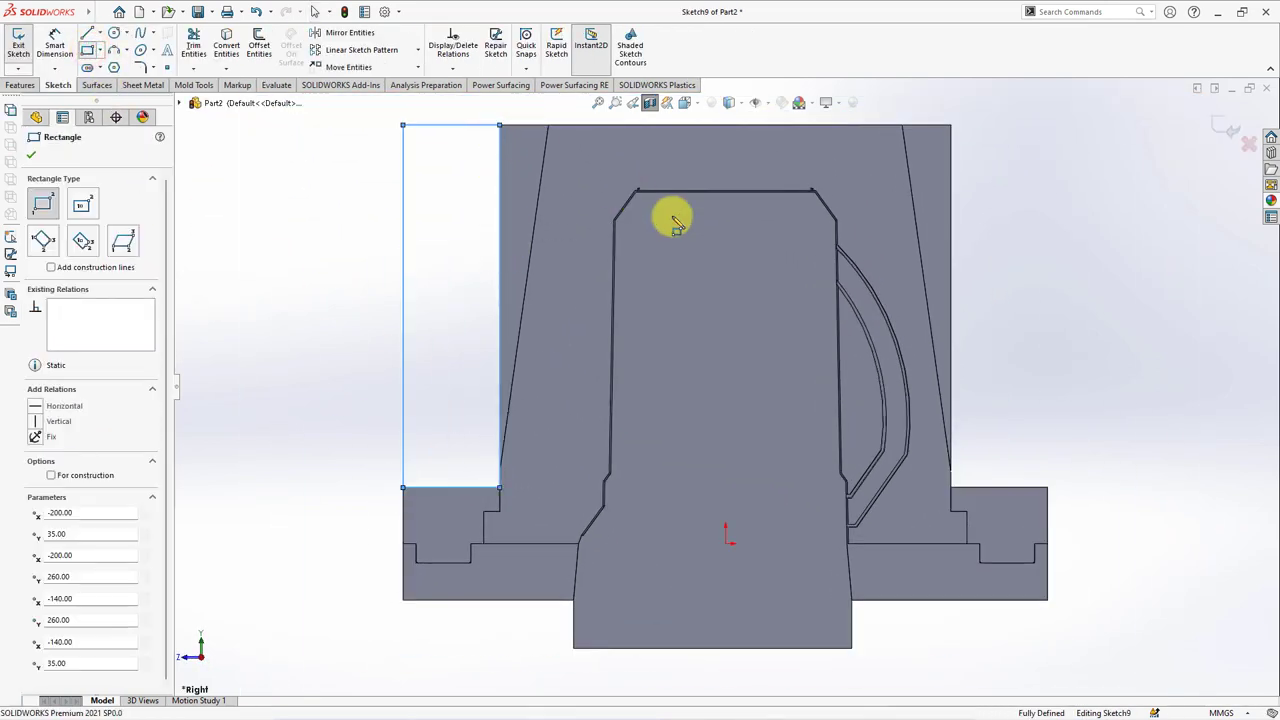
left_click(951, 126)
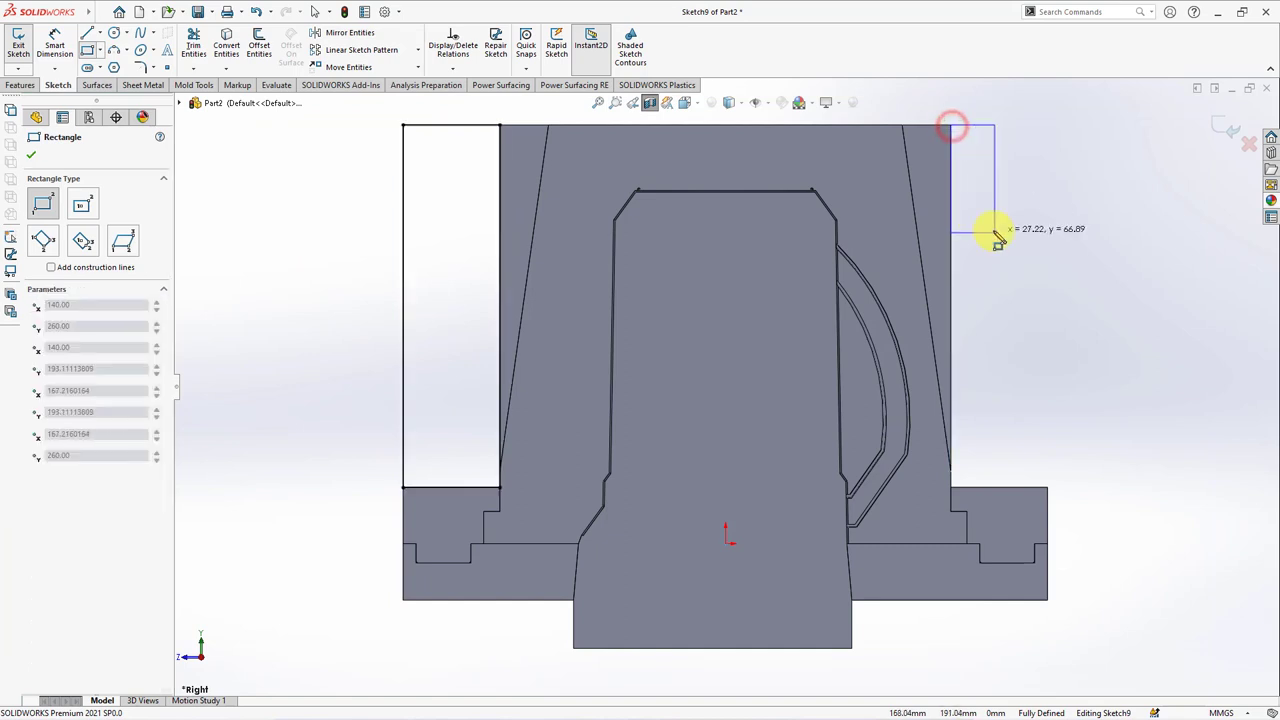
left_click(1050, 488)
key("f")
middle_click_drag(1051, 491, 670, 190)
Turn off the section view and extrude the rectangles Up To Surface at the block's front face.
left_click(650, 103)
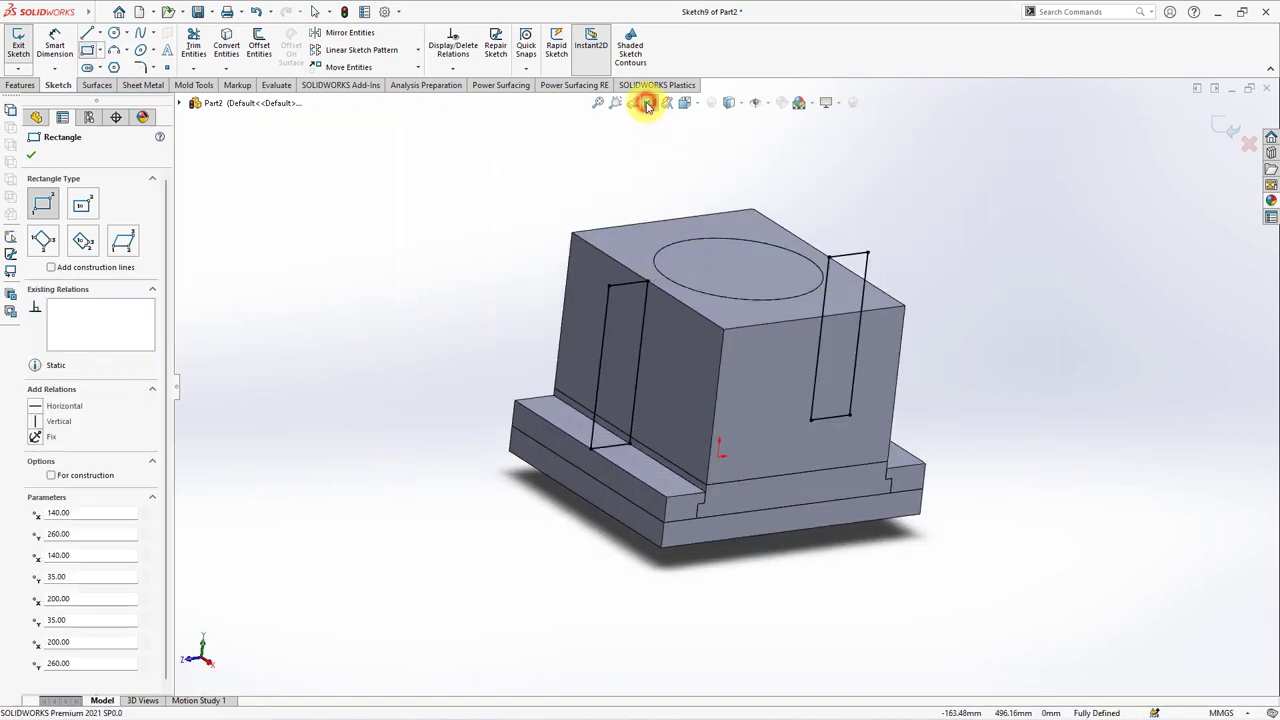
left_click(32, 155)
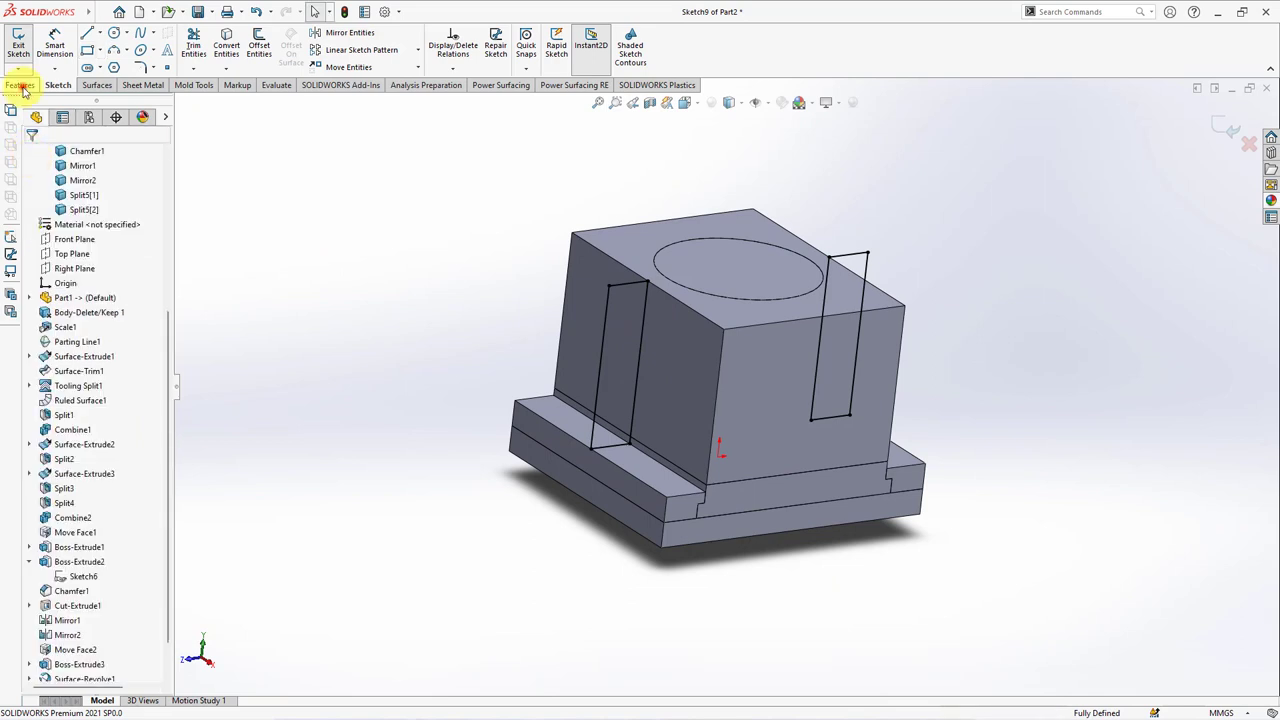
left_click(20, 84)
left_click(22, 50)
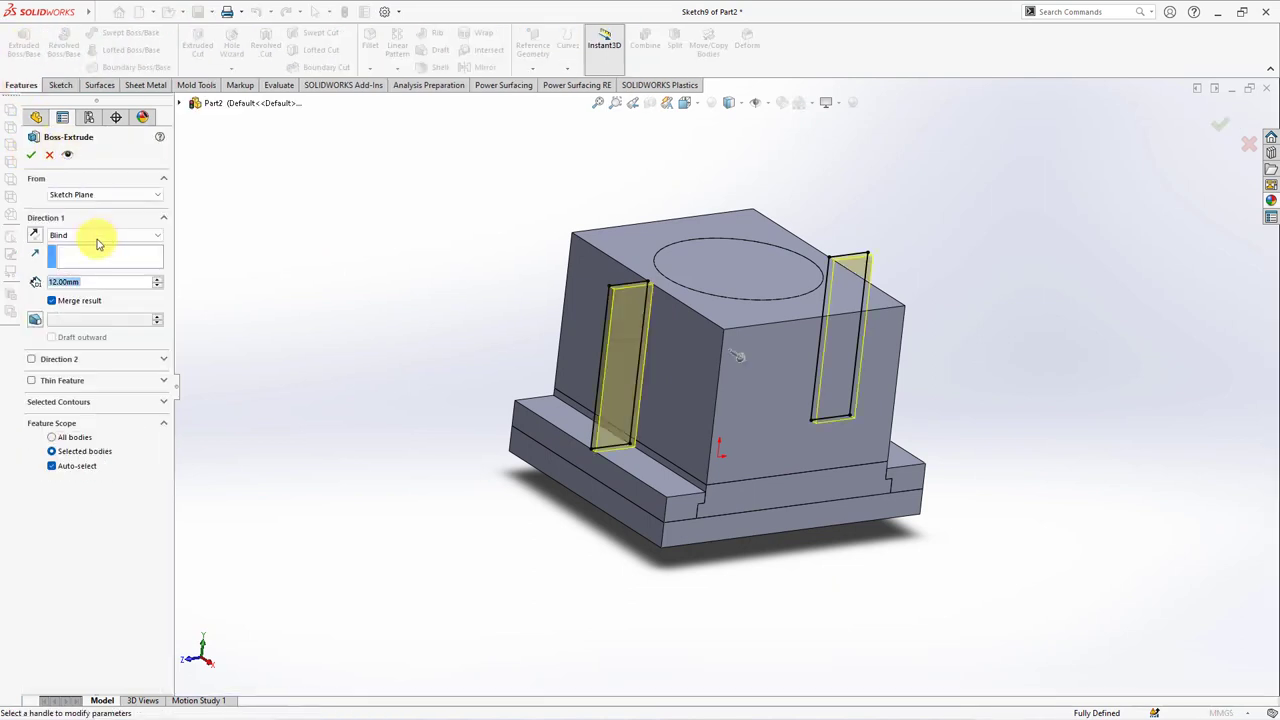
left_click(100, 236)
left_click(110, 274)
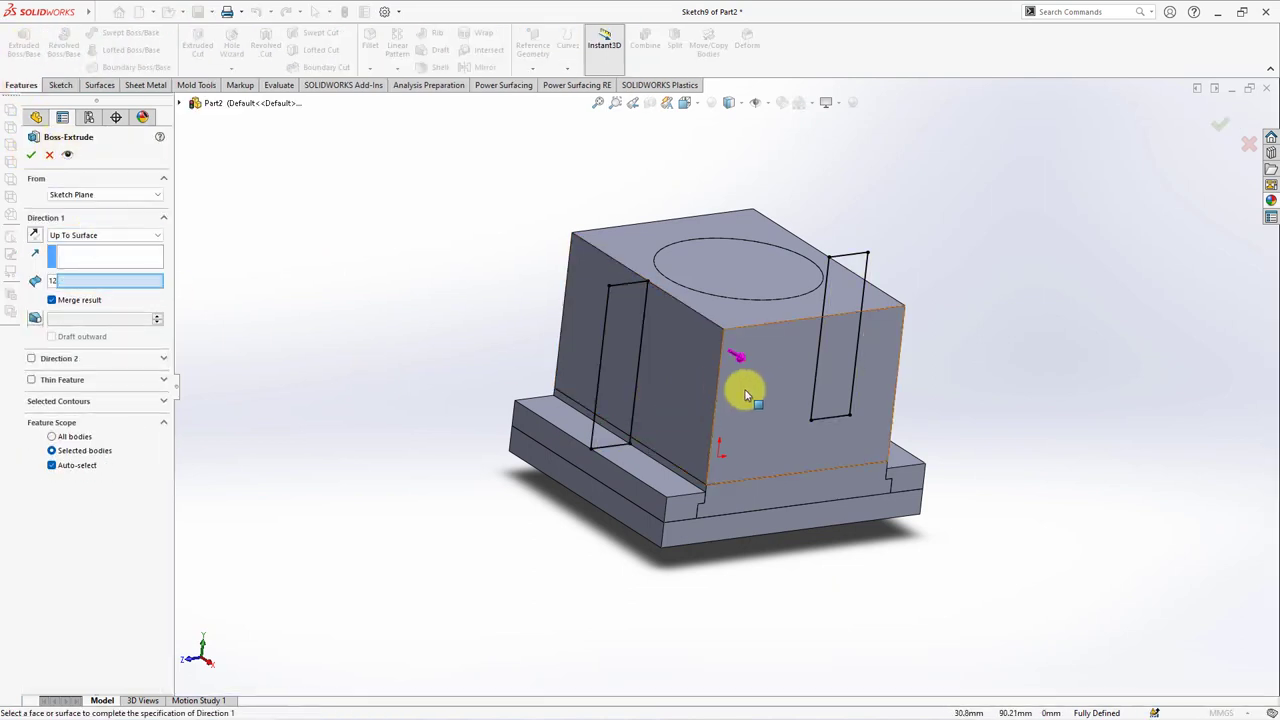
left_click(742, 387)
Extend the second direction Up To Surface at the back face, merging only into Split5[1].
left_click(33, 359)
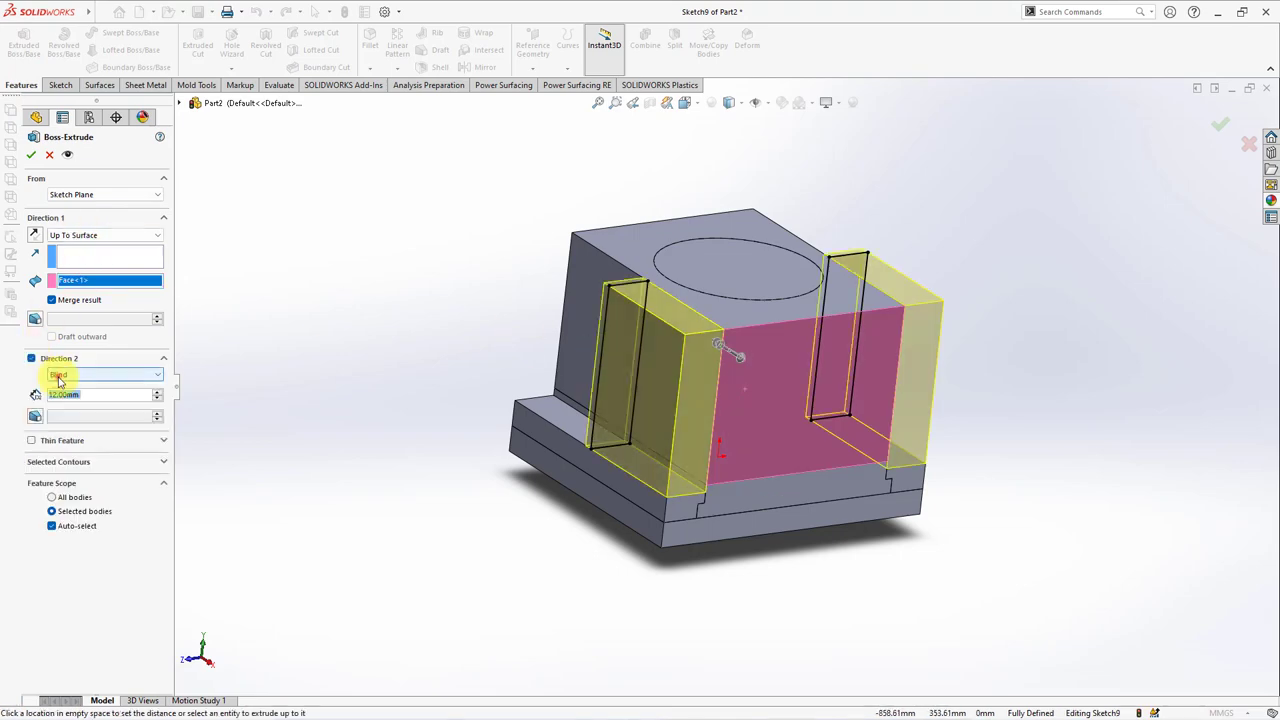
left_click(100, 374)
left_click(75, 410)
mouse_move(312, 295)
middle_mouse_down()
mouse_move(410, 415)
mouse_move(645, 351)
mouse_move(503, 377)
mouse_move(376, 262)
middle_mouse_up()
left_click(645, 351)
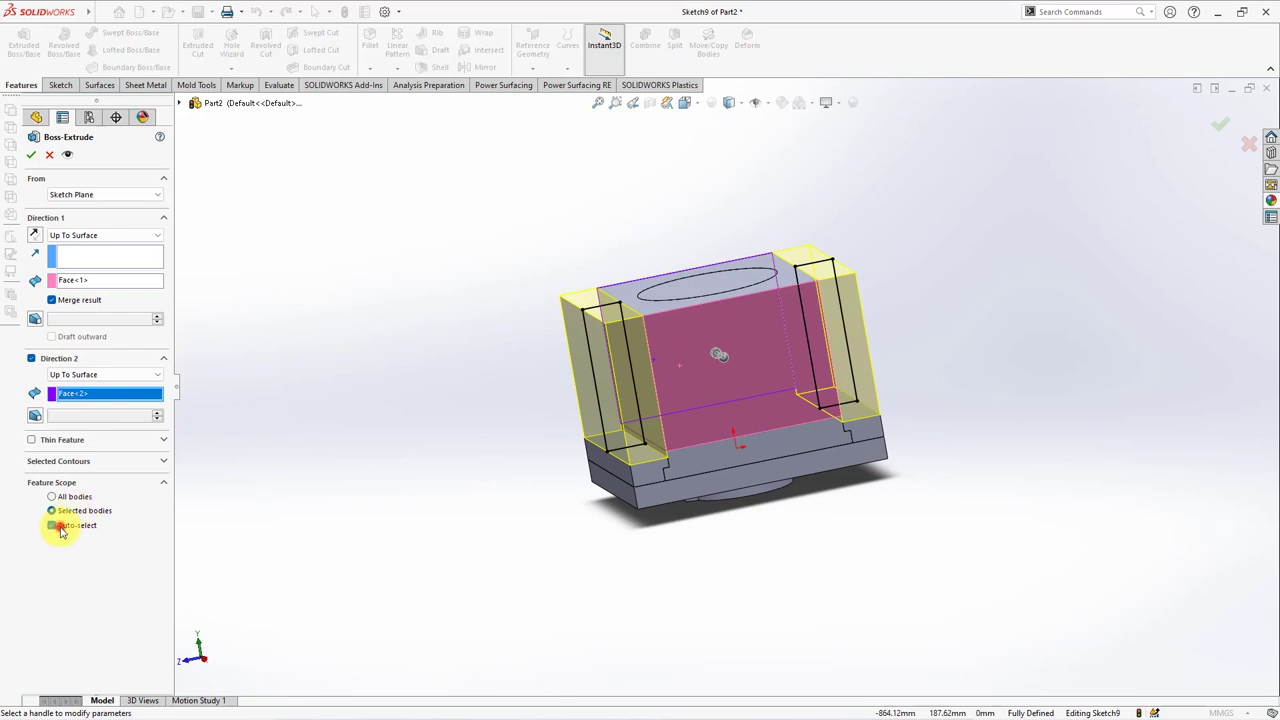
left_click(60, 530)
left_click(679, 325)
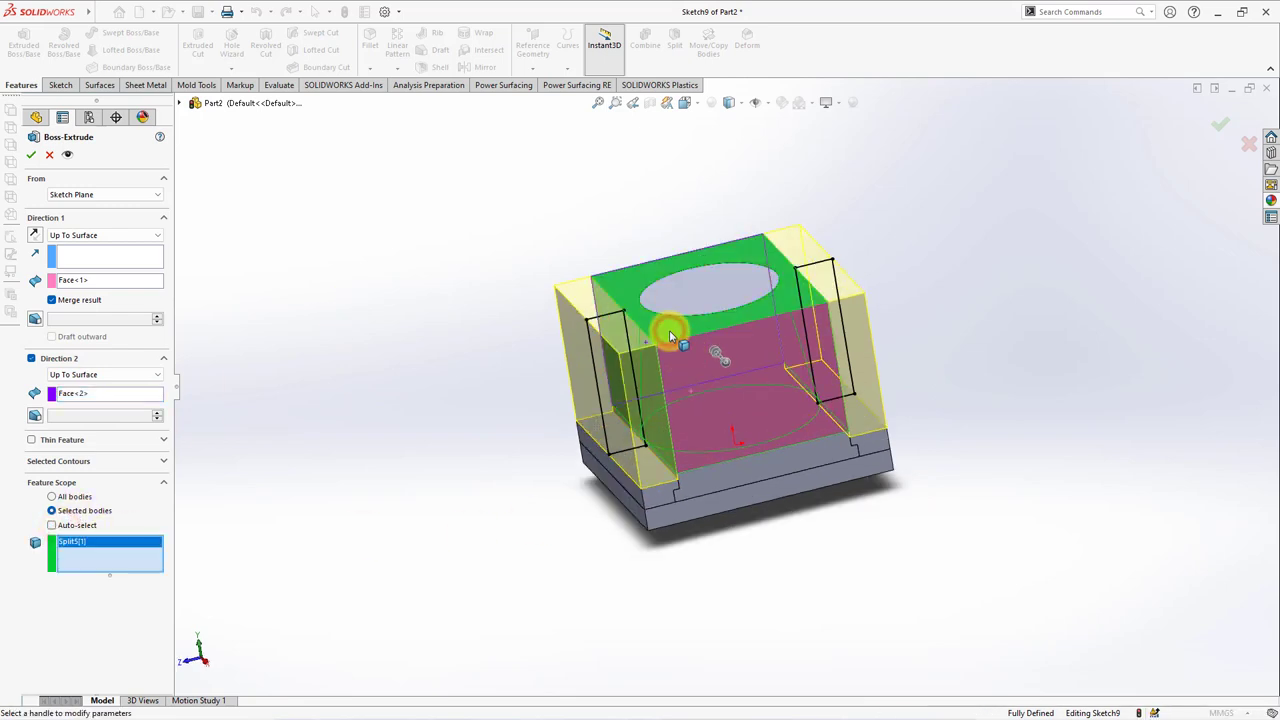
left_click(31, 154)
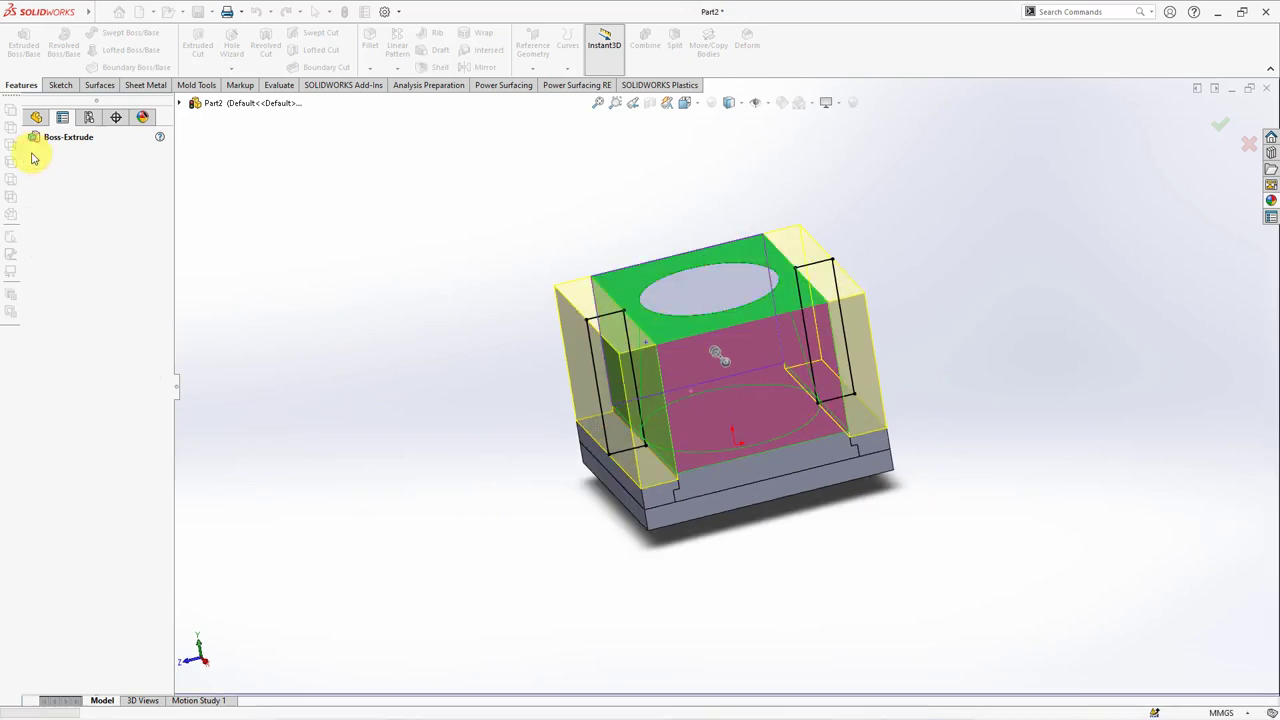
middle_click_drag(378, 387, 409, 395)
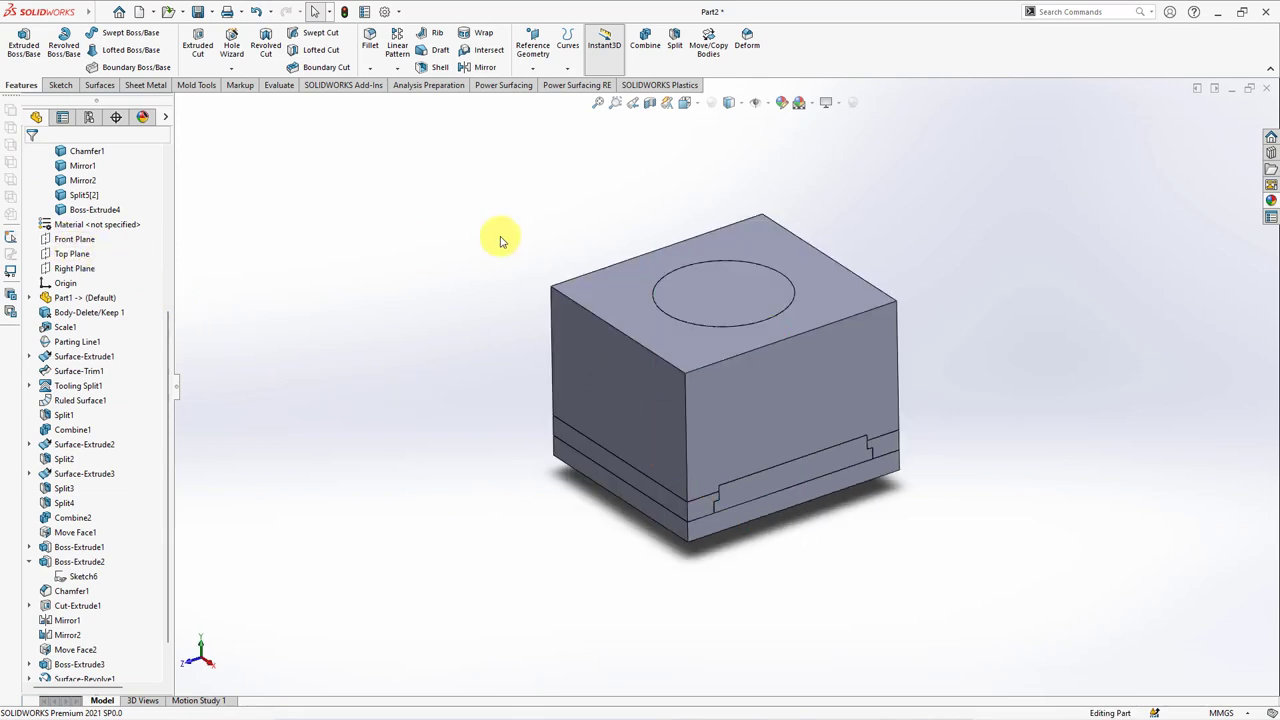
Section the mold block along the Right Plane and view it frontally.
left_click(651, 108)
left_click(20, 156)
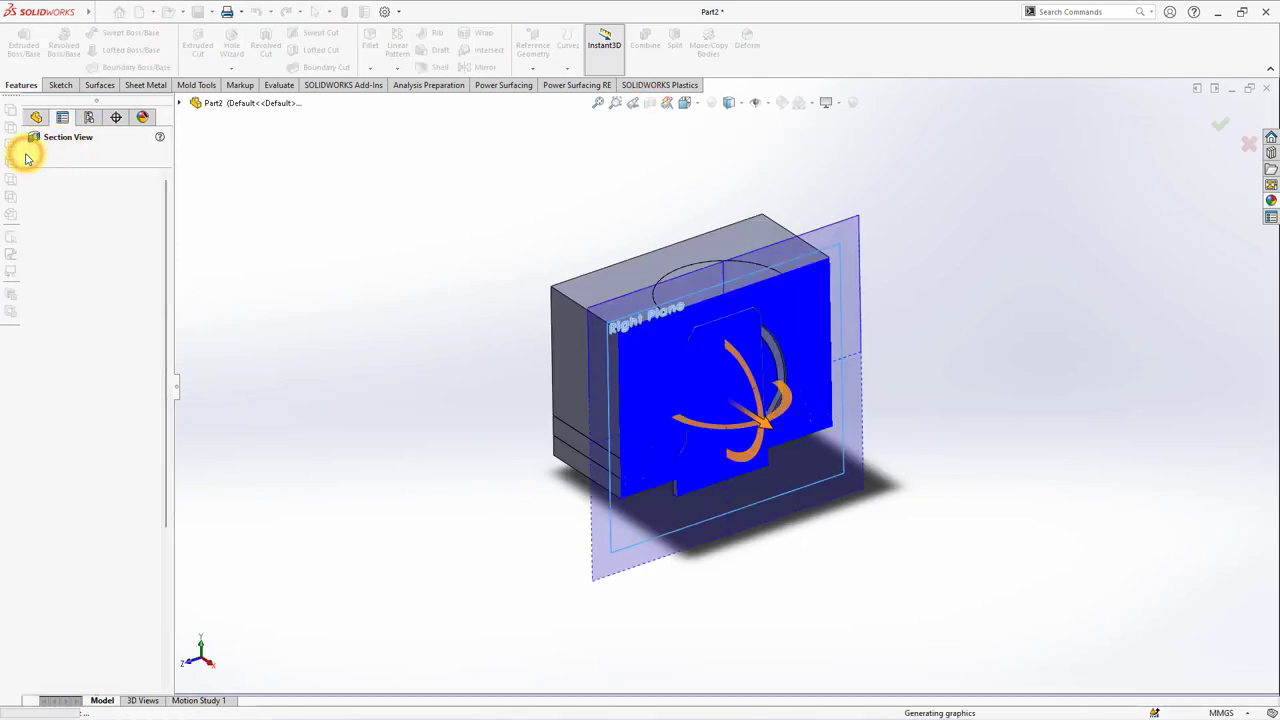
middle_click_drag(425, 390, 410, 339)
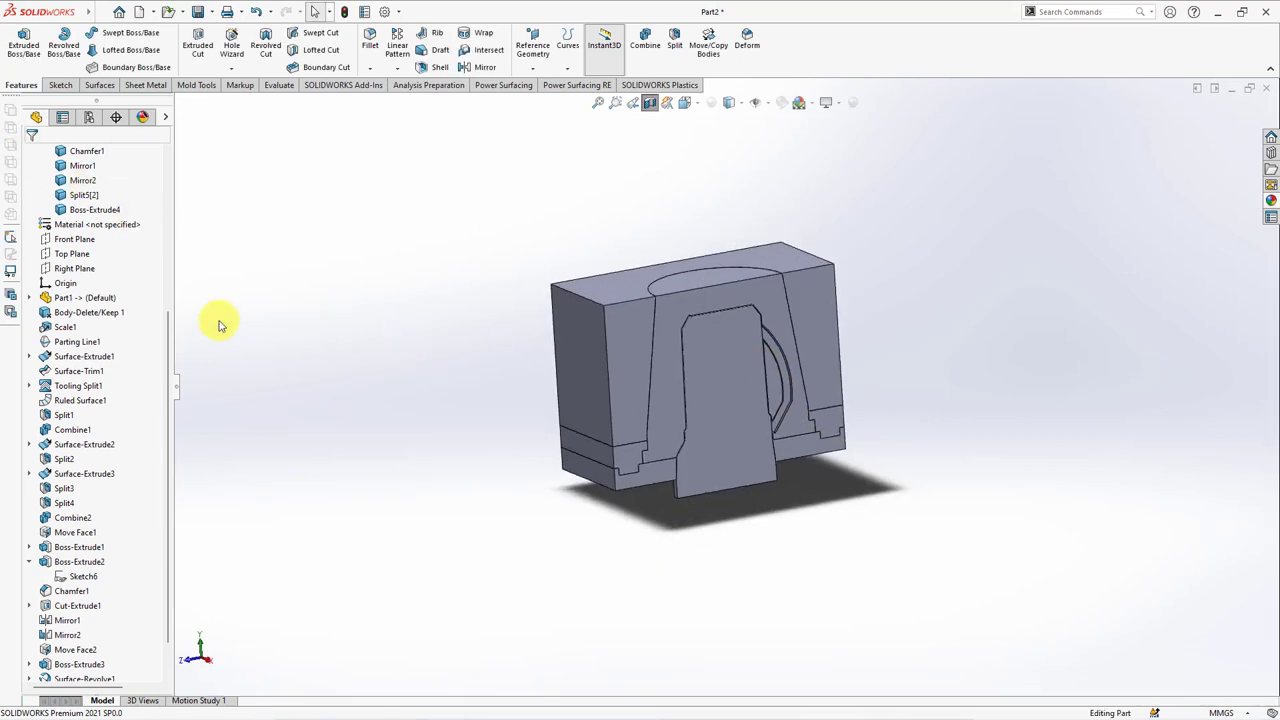
Start a sketch on the Right Plane, then open Part1 via Edit in Context.
left_click(74, 268)
left_click(84, 250)
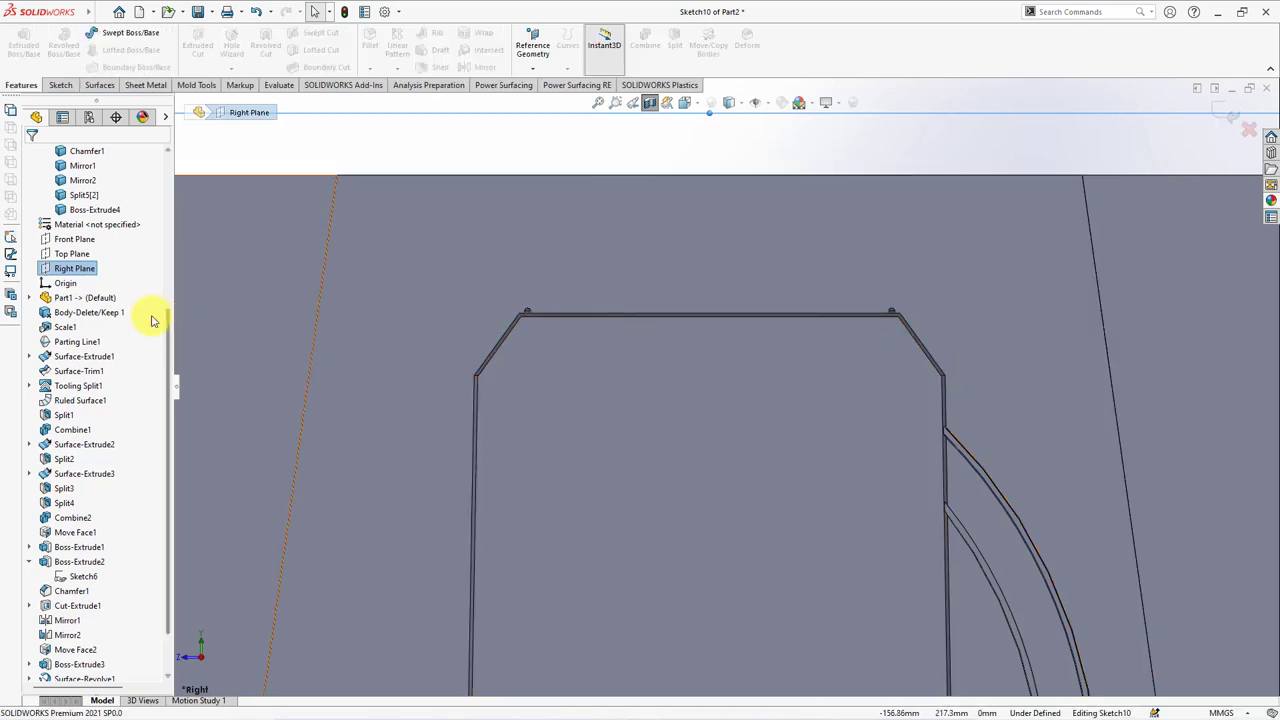
right_click(85, 302)
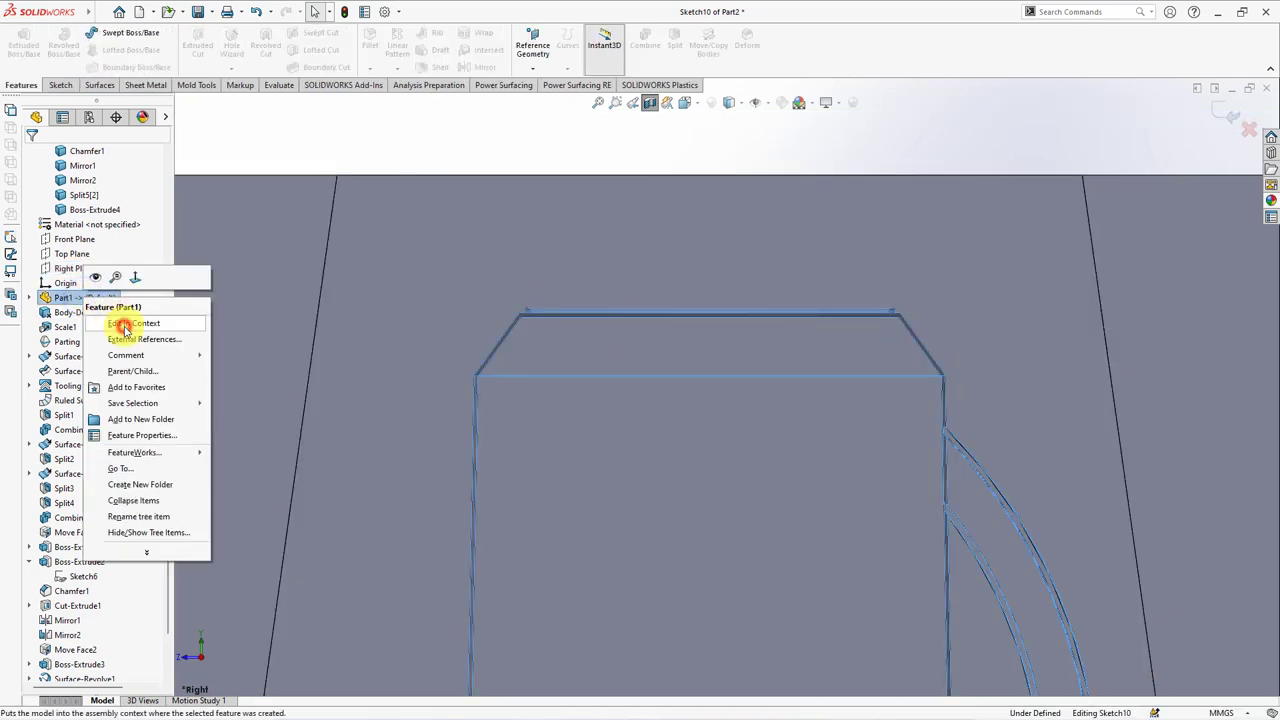
left_click(125, 322)
Suppress the Fillet7 rounding on the mug.
mouse_move(218, 372)
middle_mouse_down()
mouse_move(608, 403)
mouse_move(617, 309)
middle_mouse_up()
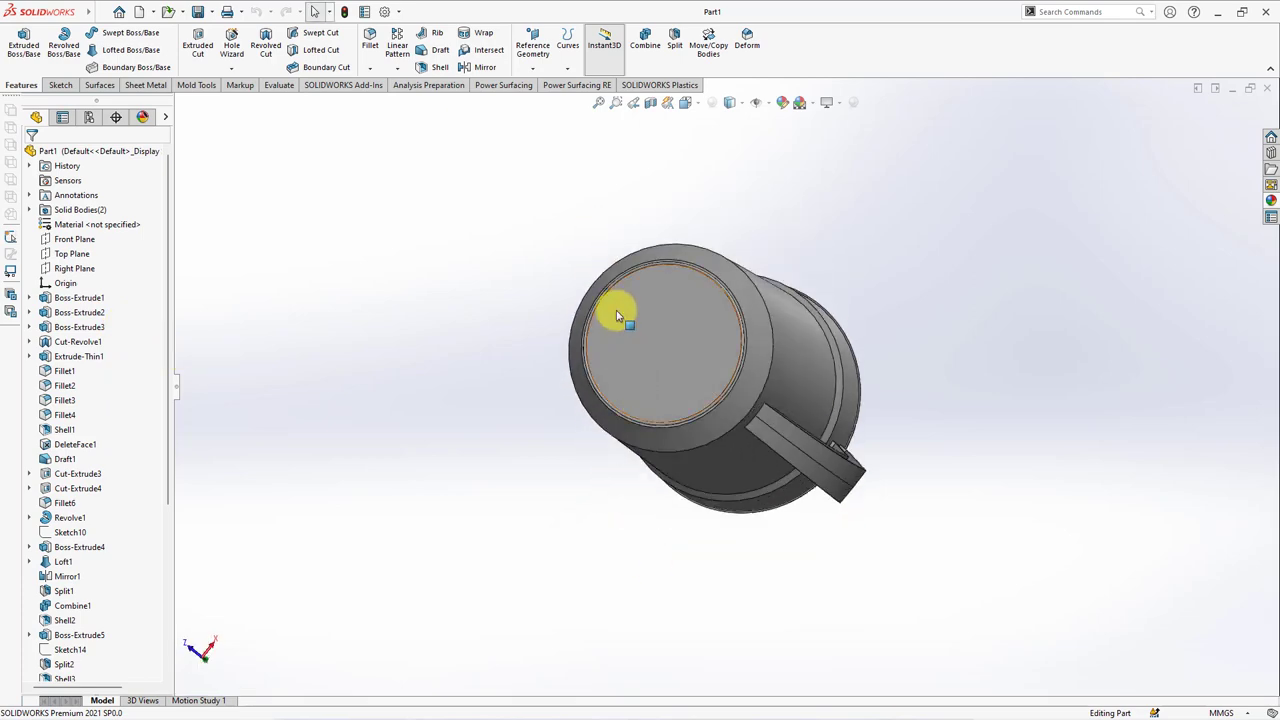
scroll(634, 386, "down", 5)
scroll(171, 600, "down", 3)
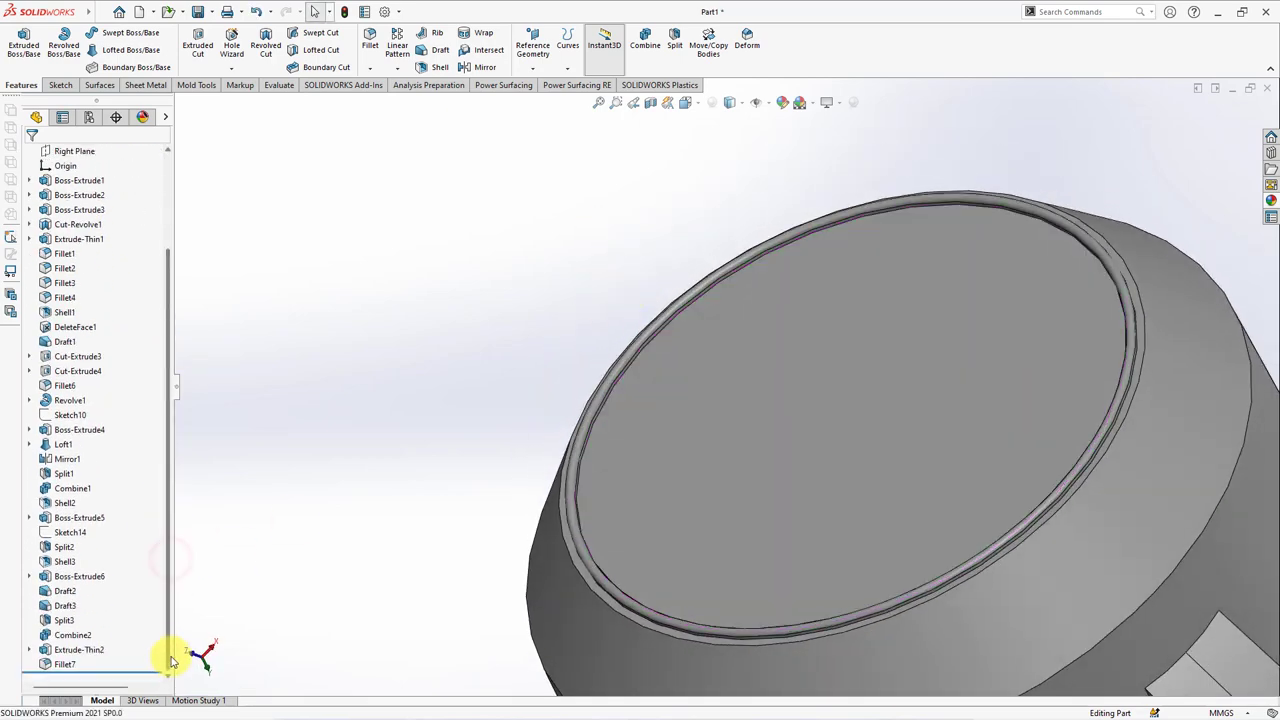
left_click(52, 665)
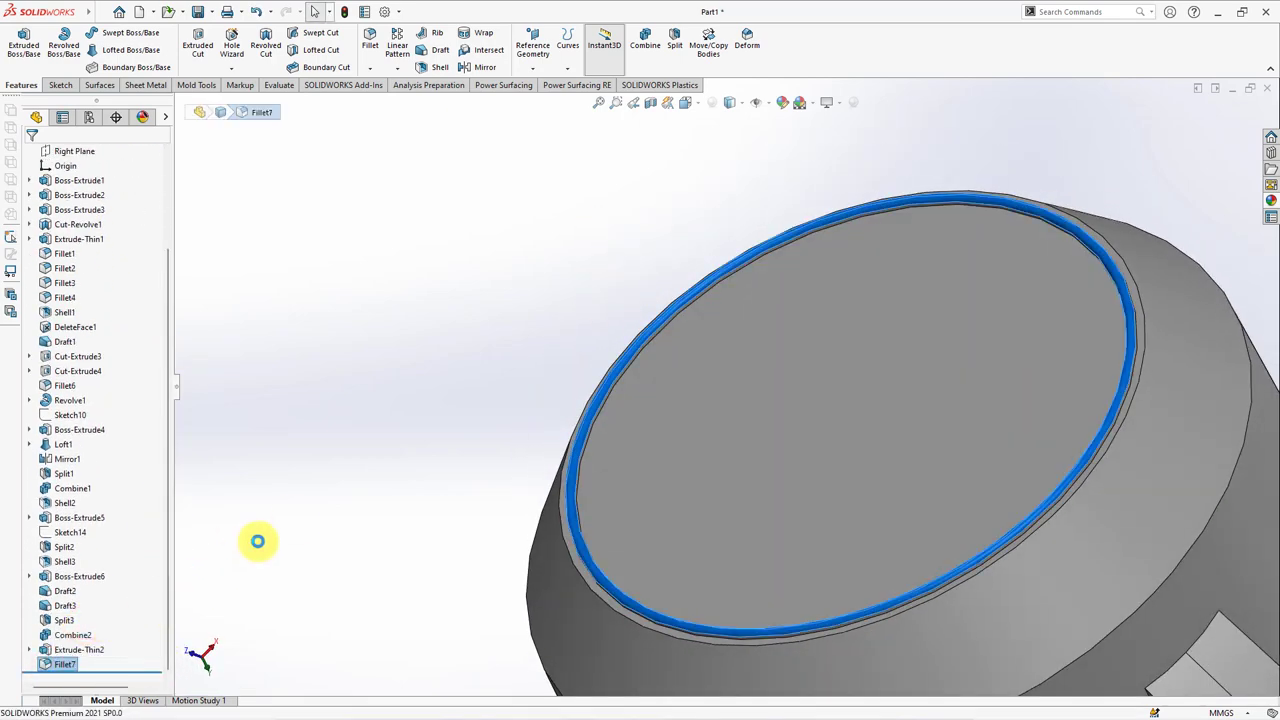
left_click(317, 490)
Add a 1 mm fillet, Fillet8, to the mug's circular rim edge.
left_click(370, 46)
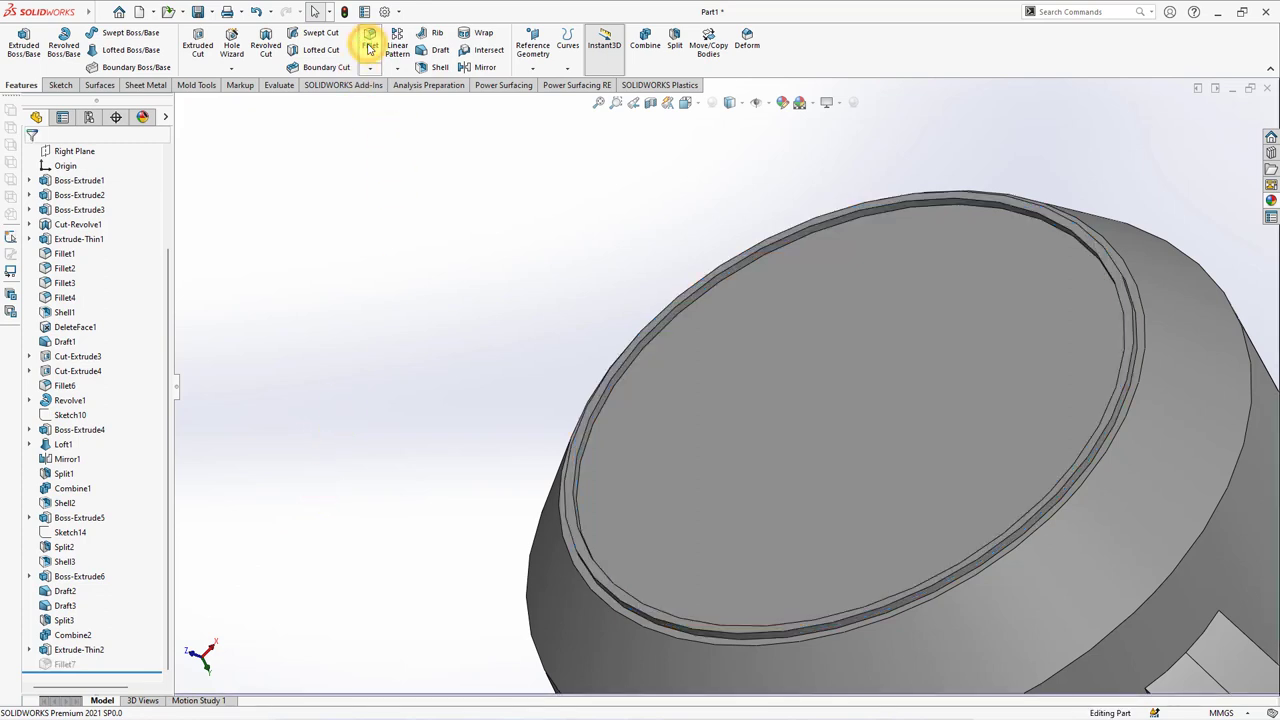
type("1.00mm")
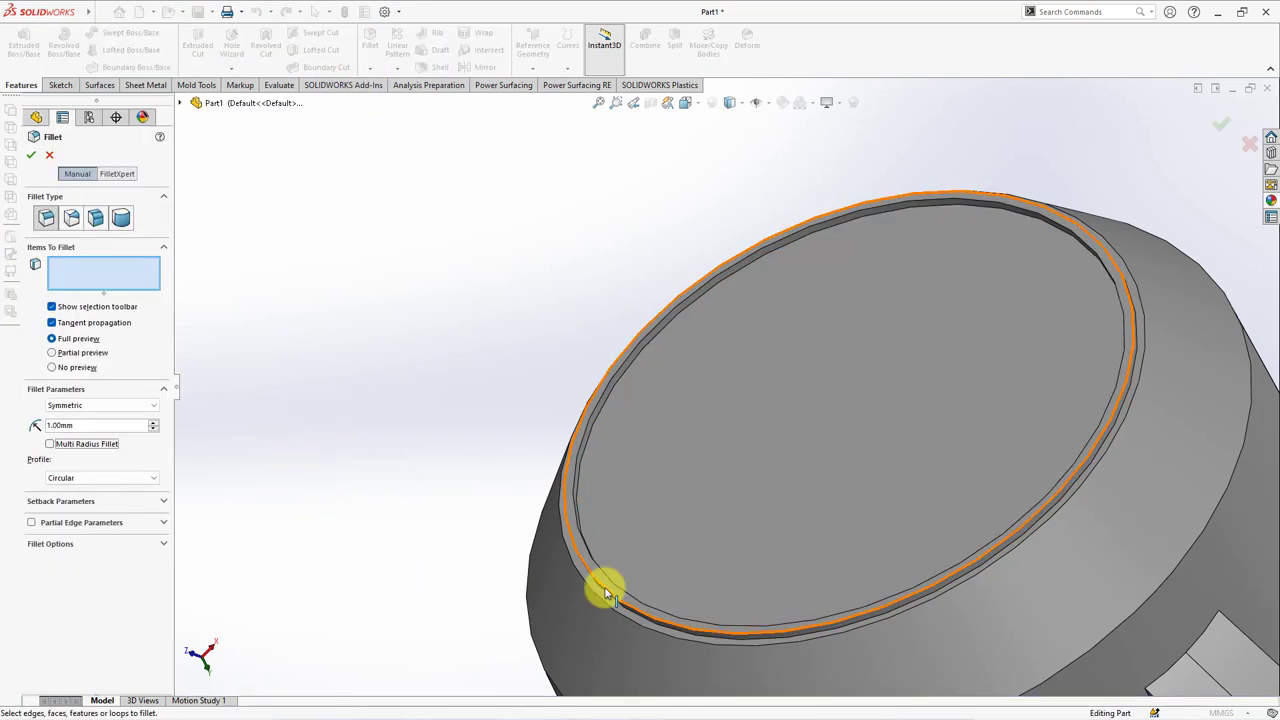
left_click(605, 590)
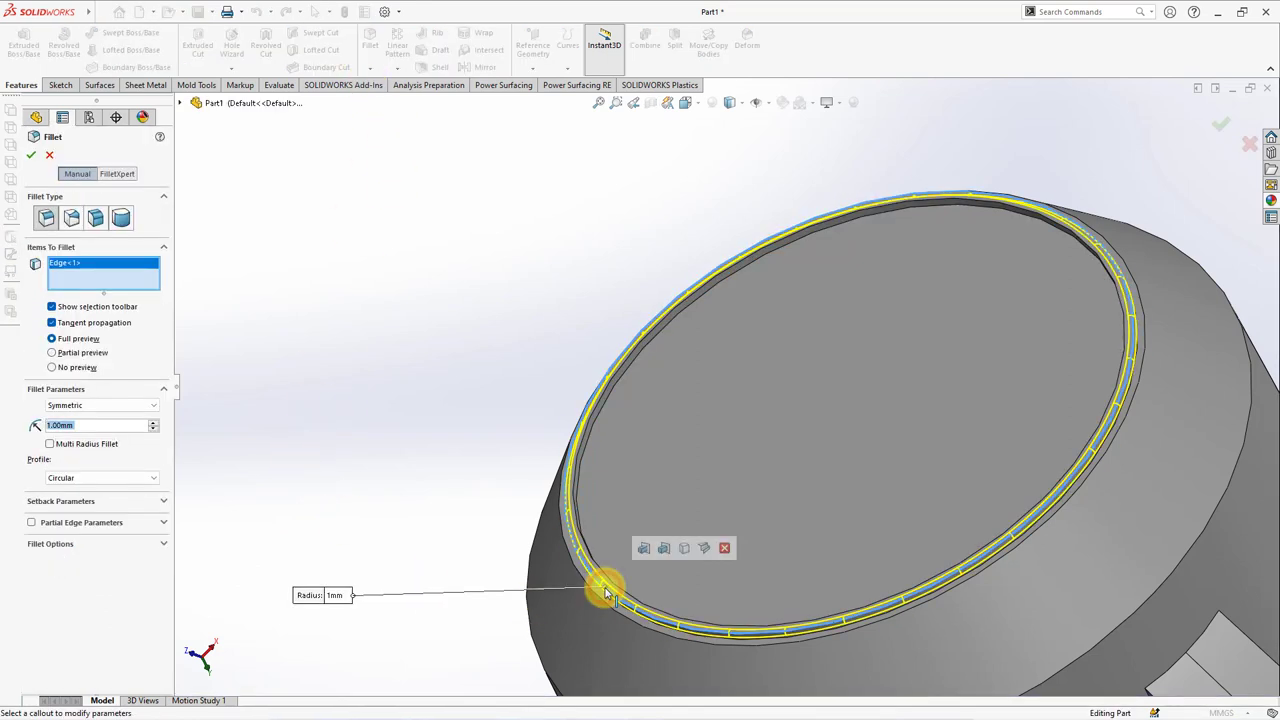
left_click(33, 156)
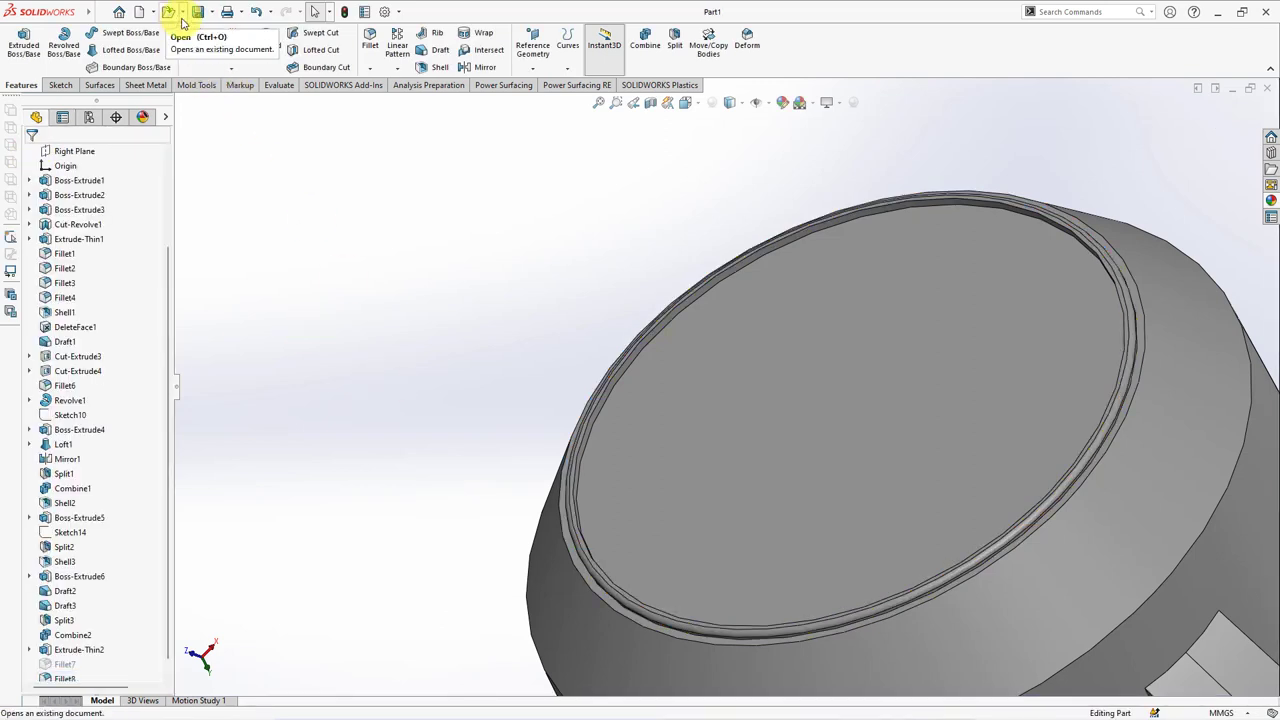
Close Part1 and, in Part2, sketch a centerline on the Right Plane from the top edge to the rim midpoint.
left_click(1267, 92)
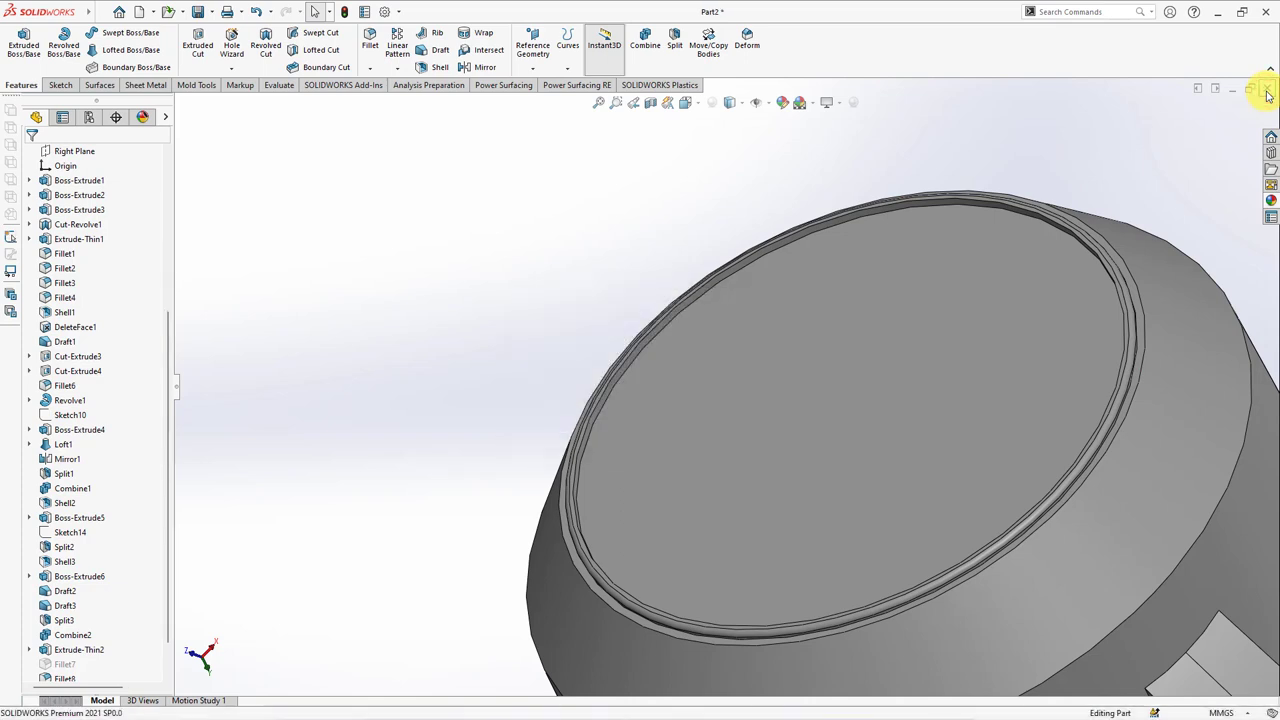
scroll(559, 320, "up", 2)
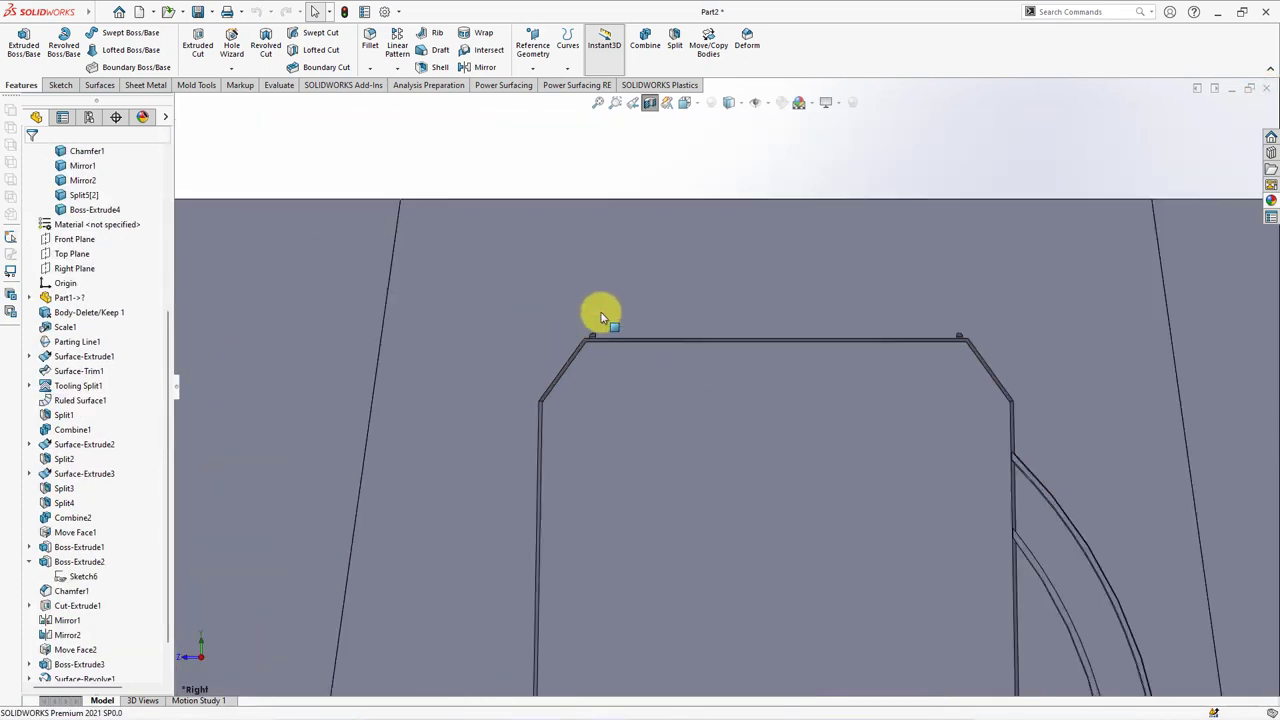
left_click(76, 268)
left_click(90, 256)
scroll(743, 143, "down", 5)
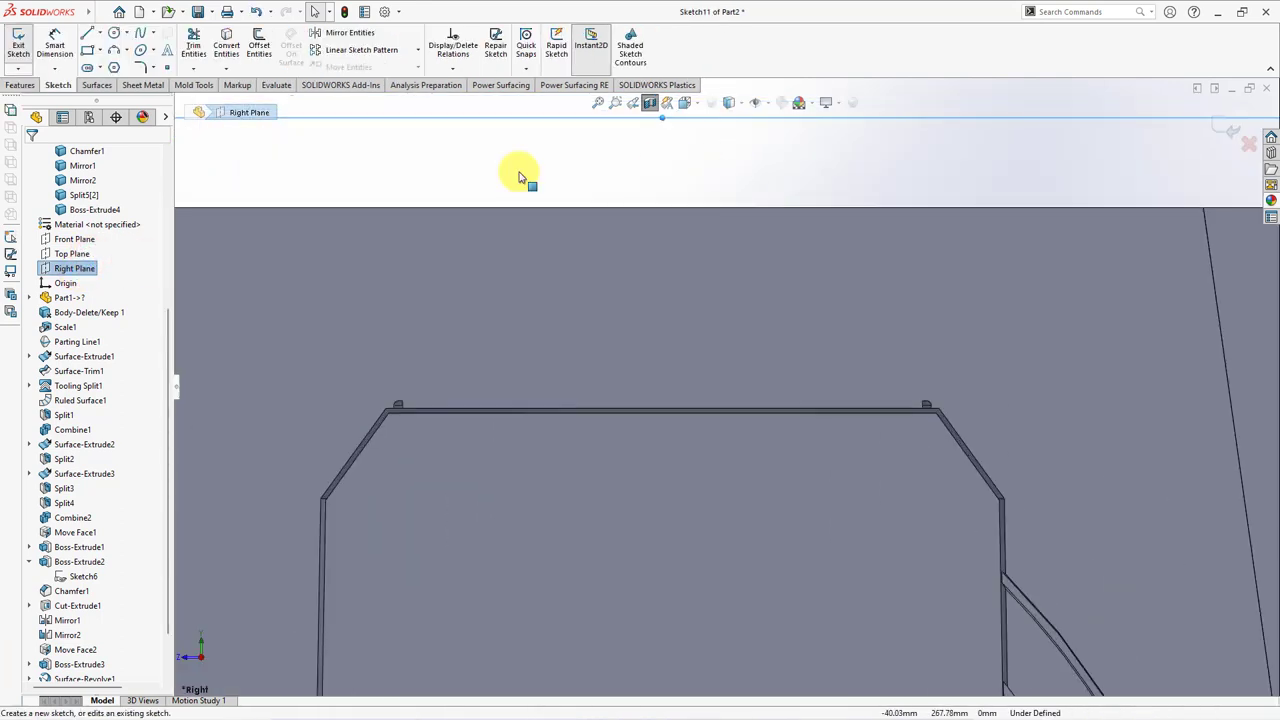
left_click(98, 33)
left_click(114, 67)
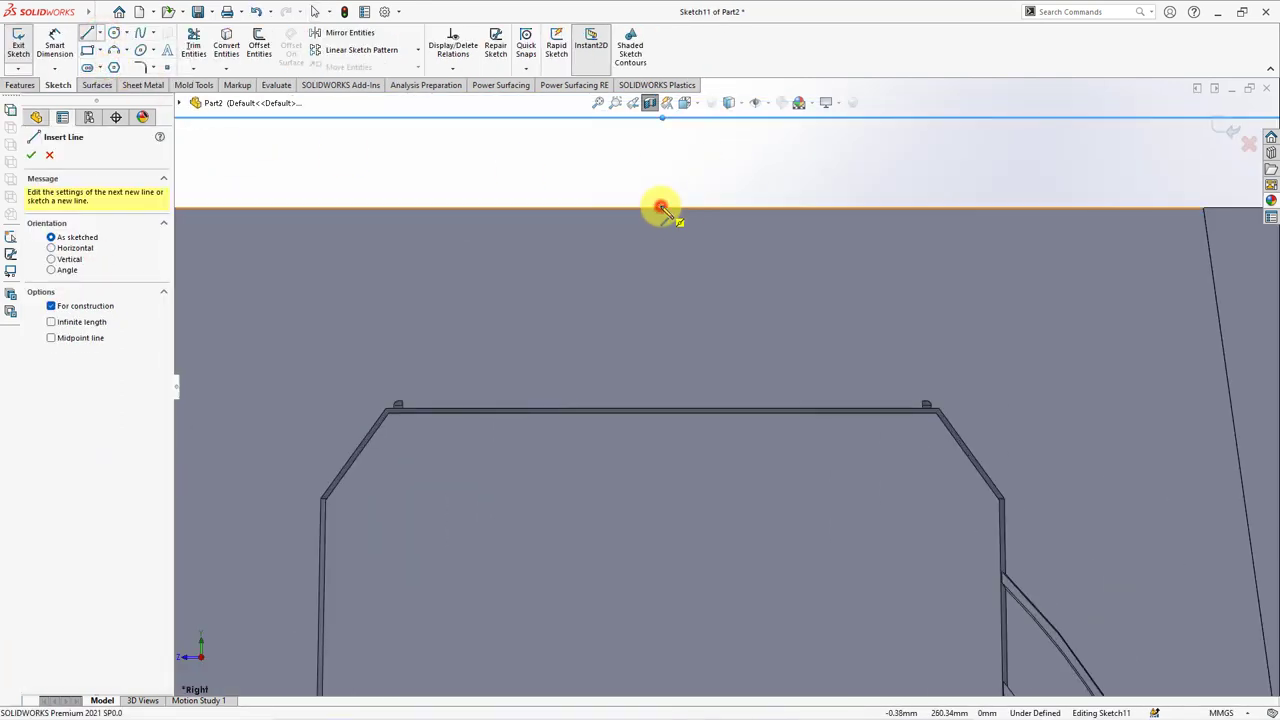
left_click(661, 208)
double_click(662, 409)
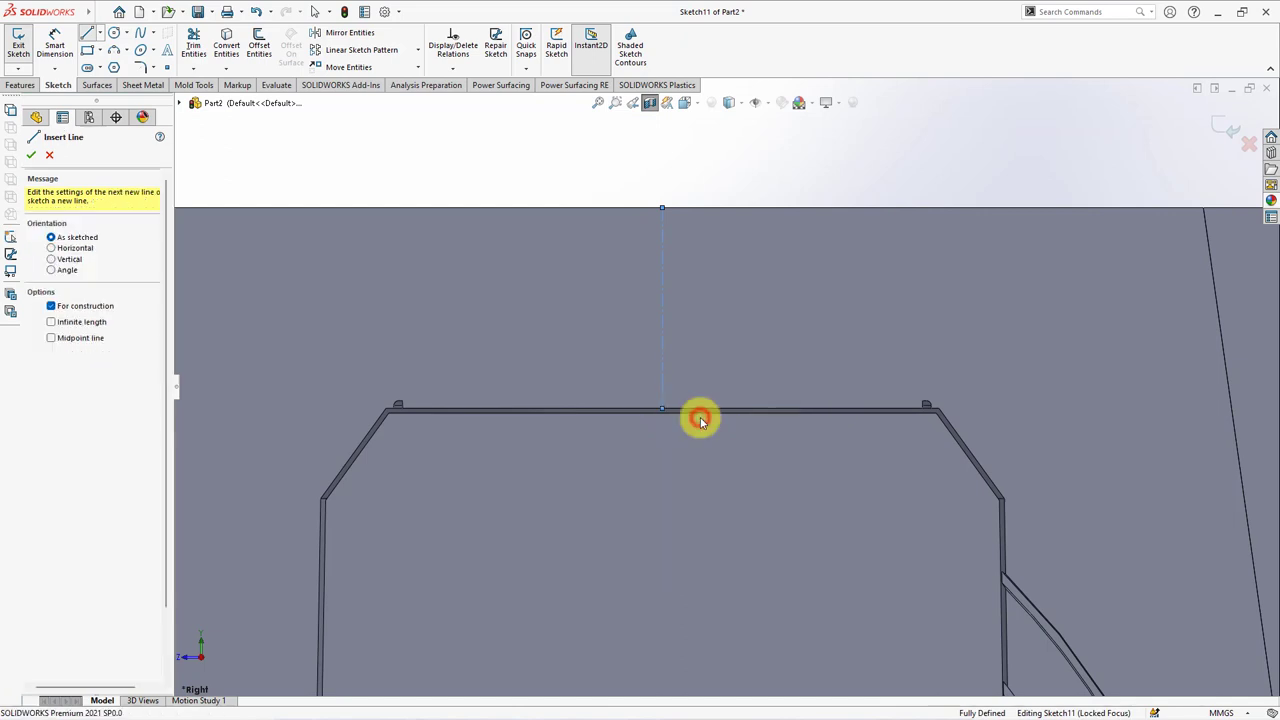
key("Escape")
Show shaded with edges and draw the profile lines from the rim's outer edge to the block top.
scroll(360, 385, "down", 2)
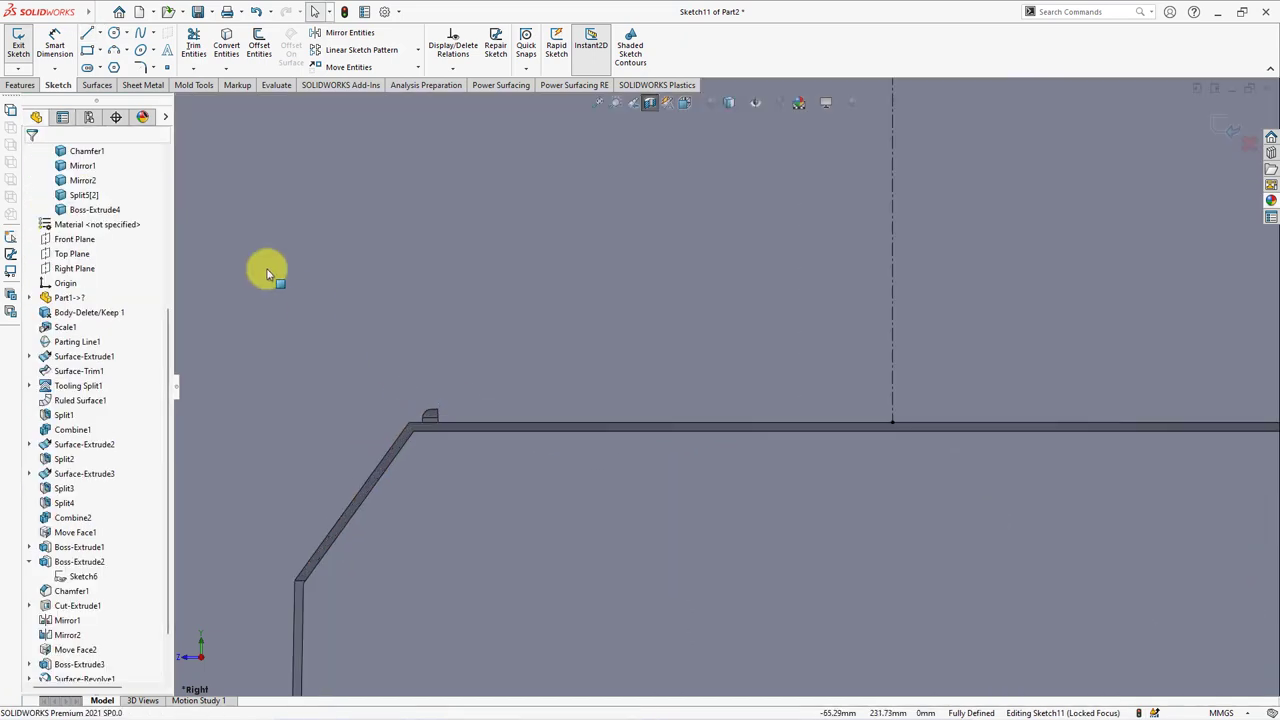
scroll(486, 400, "down", 2)
left_click(86, 34)
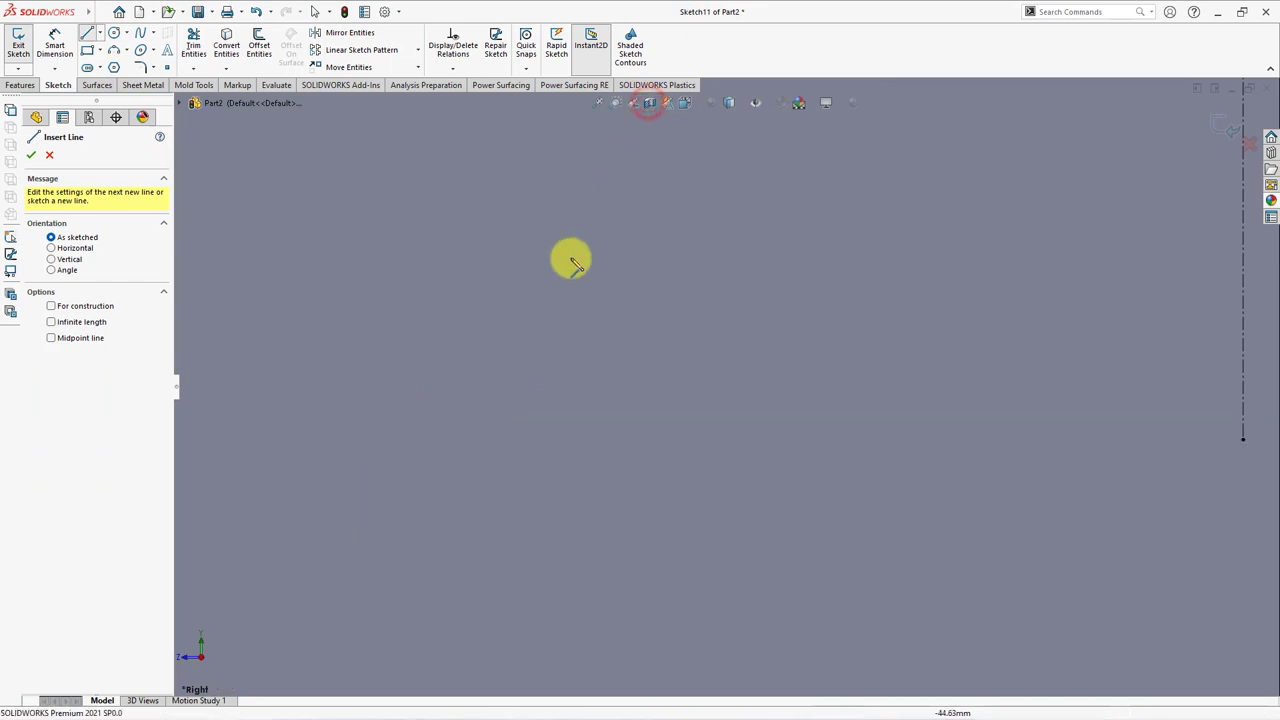
left_click(726, 104)
left_click(726, 197)
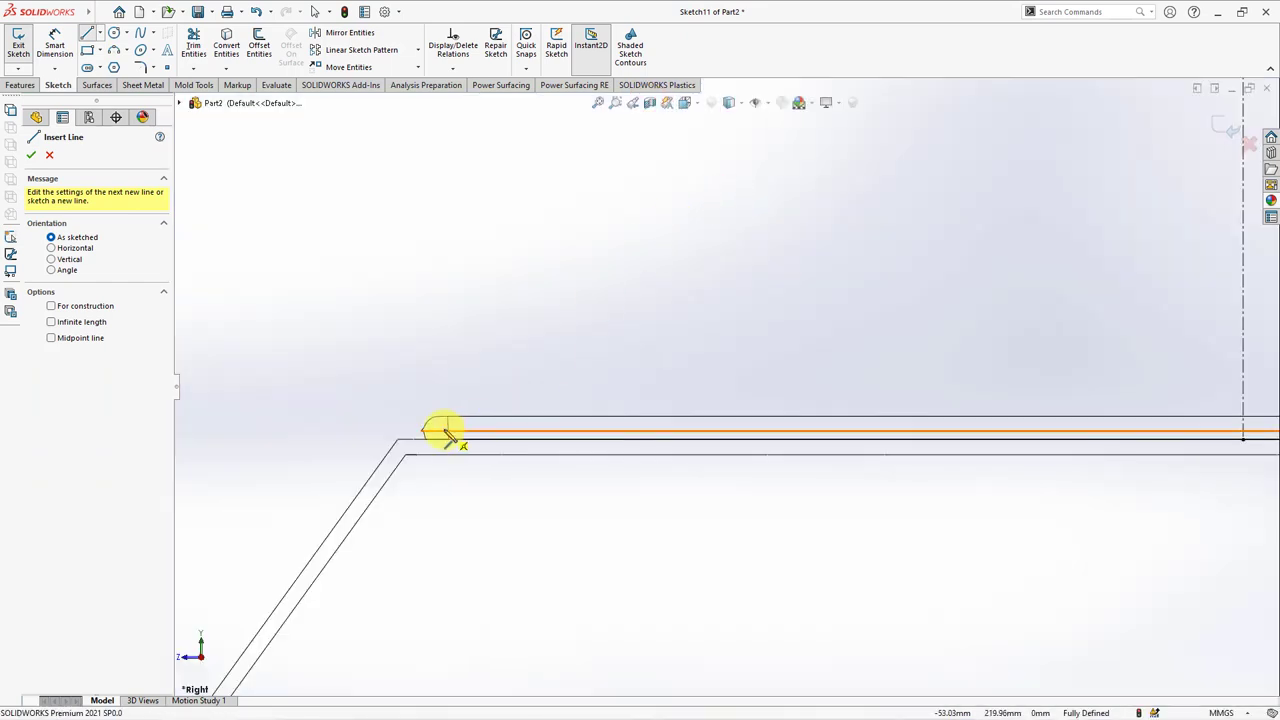
left_click(449, 419)
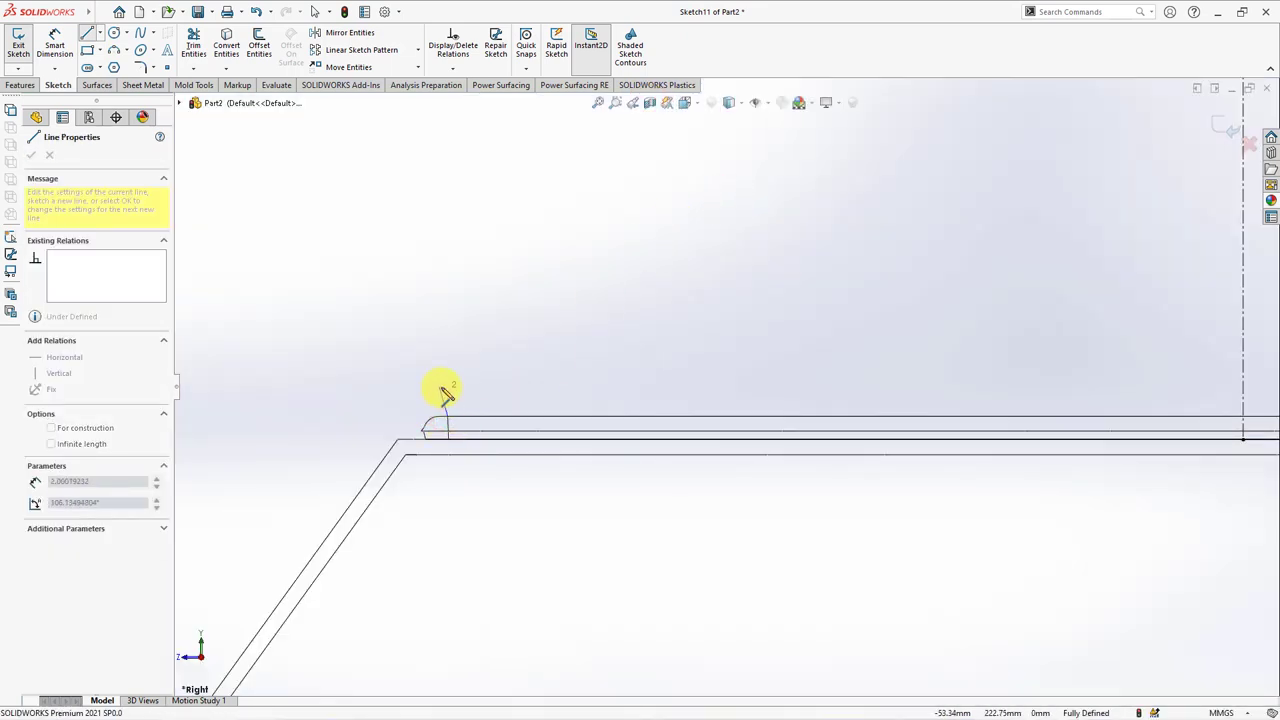
key("z")
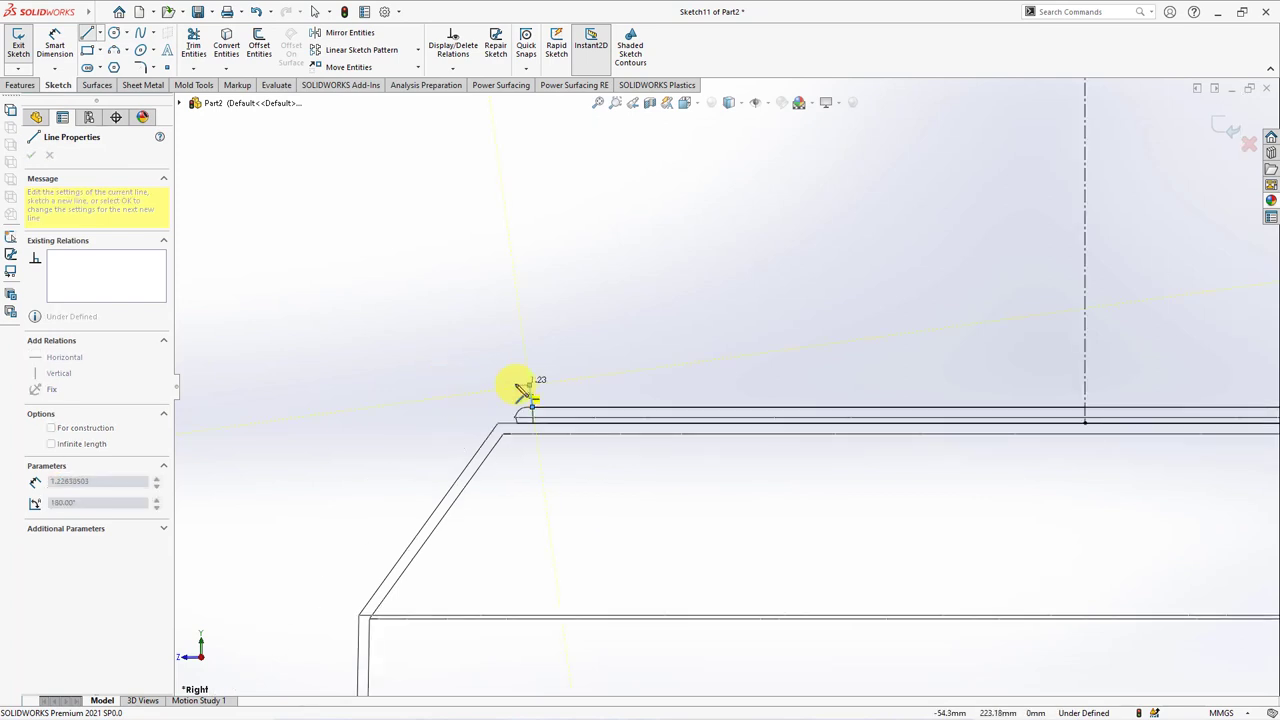
key("z")
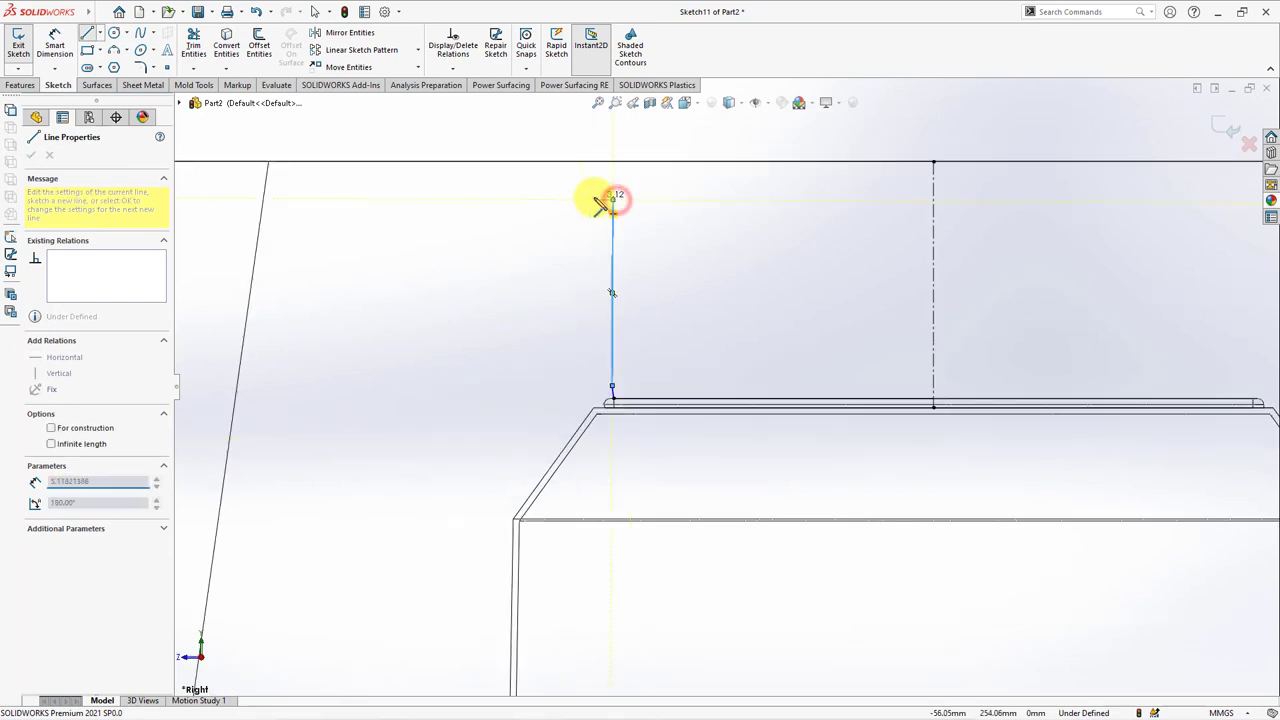
left_click(591, 163)
right_click(588, 163)
left_click(620, 169)
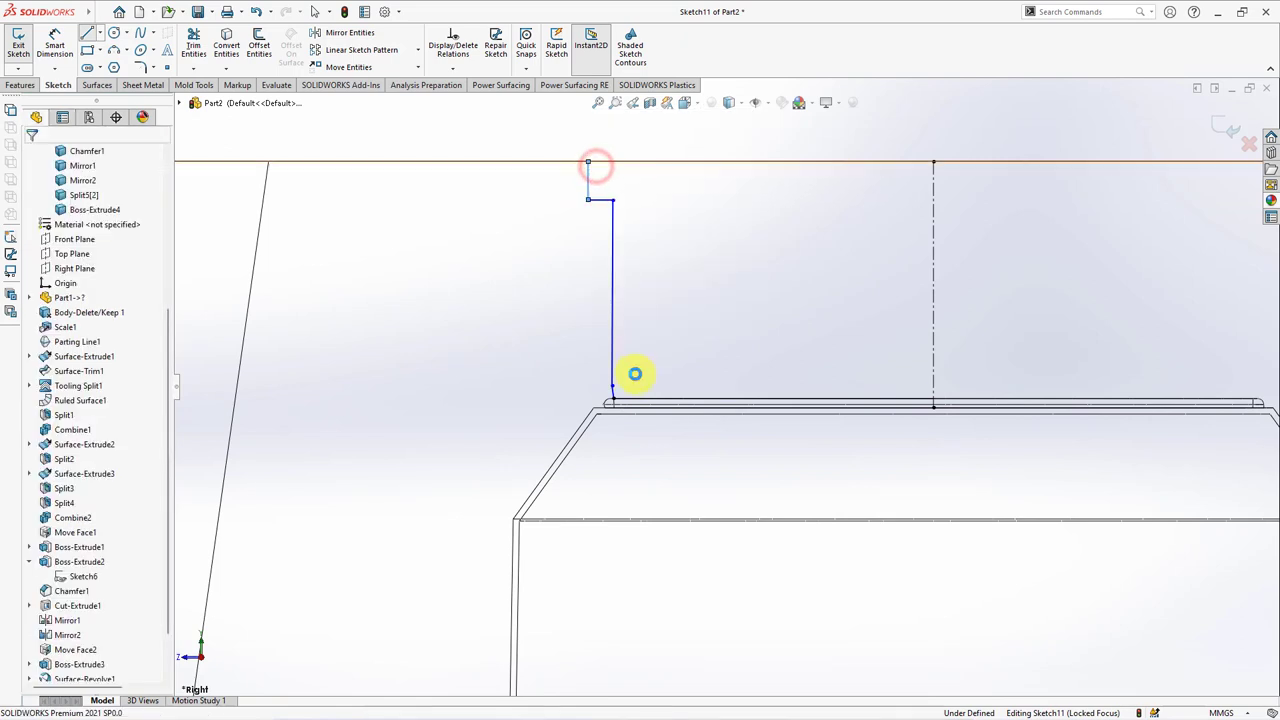
Make the lower line collinear with the mug edge and the upper line vertical.
scroll(634, 380, "up", 5)
left_click(601, 388)
left_click(606, 419, "ctrl")
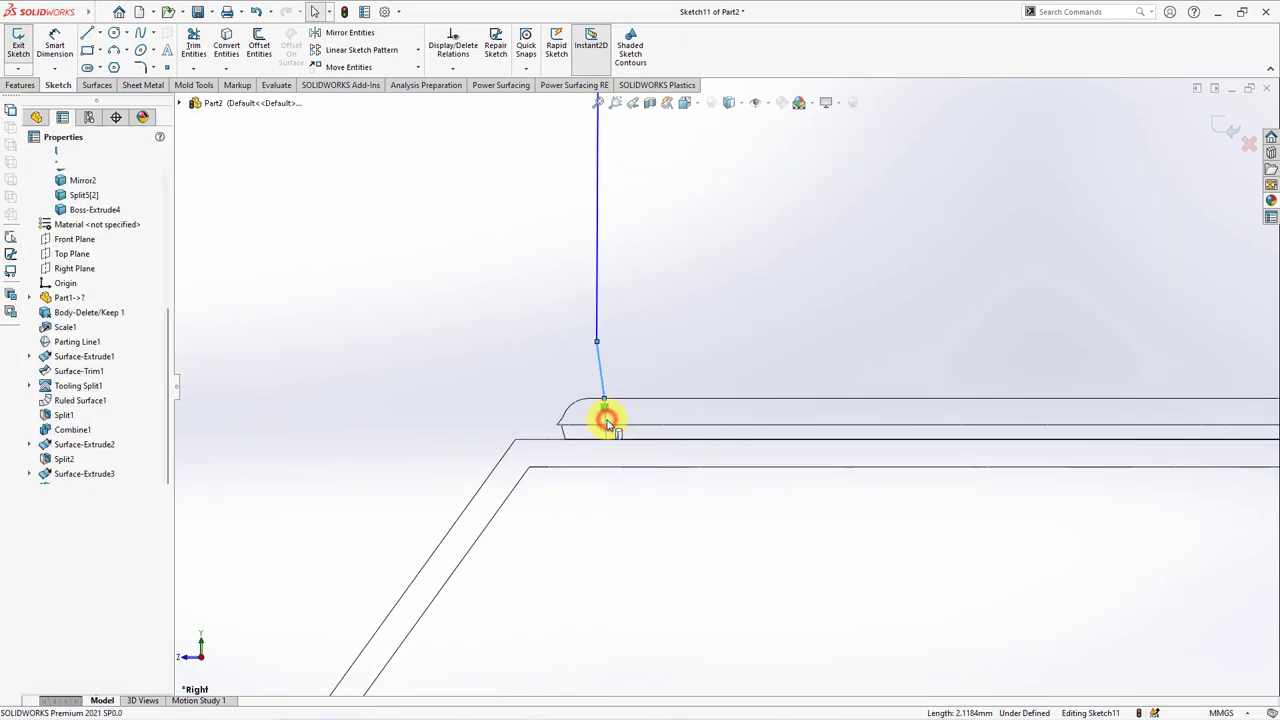
left_click(646, 362)
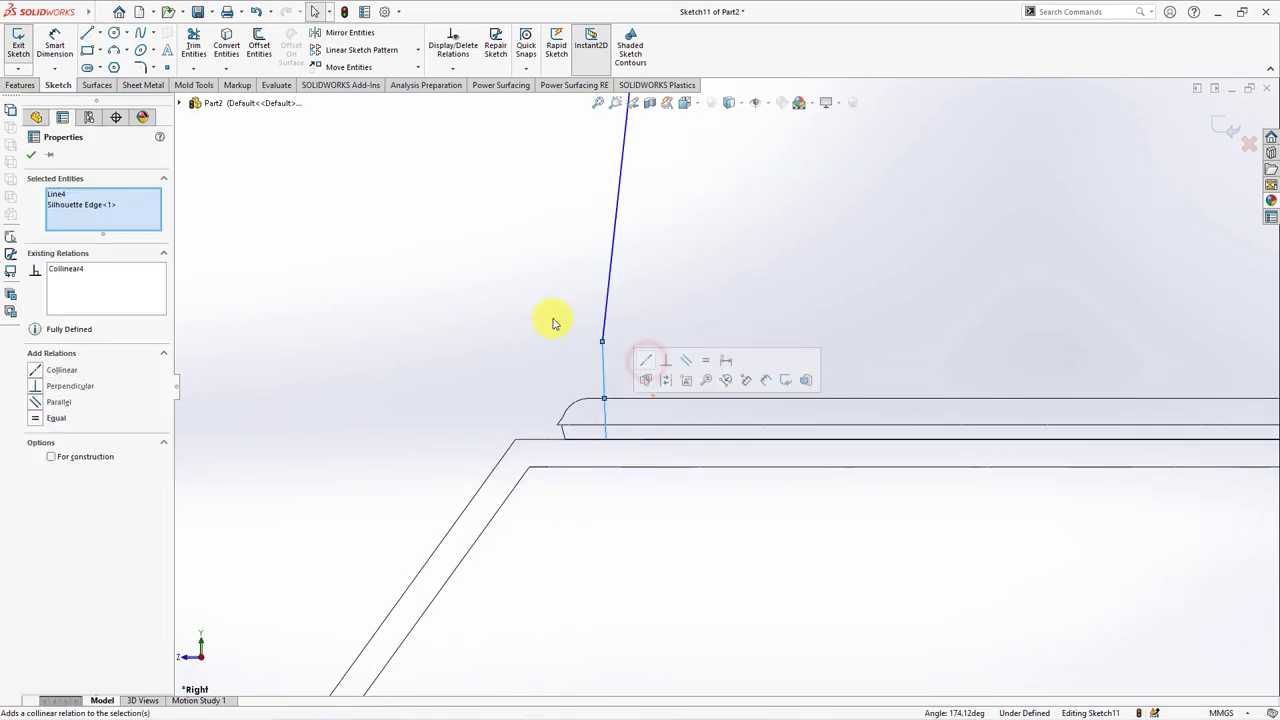
left_click(612, 303)
left_click(657, 249)
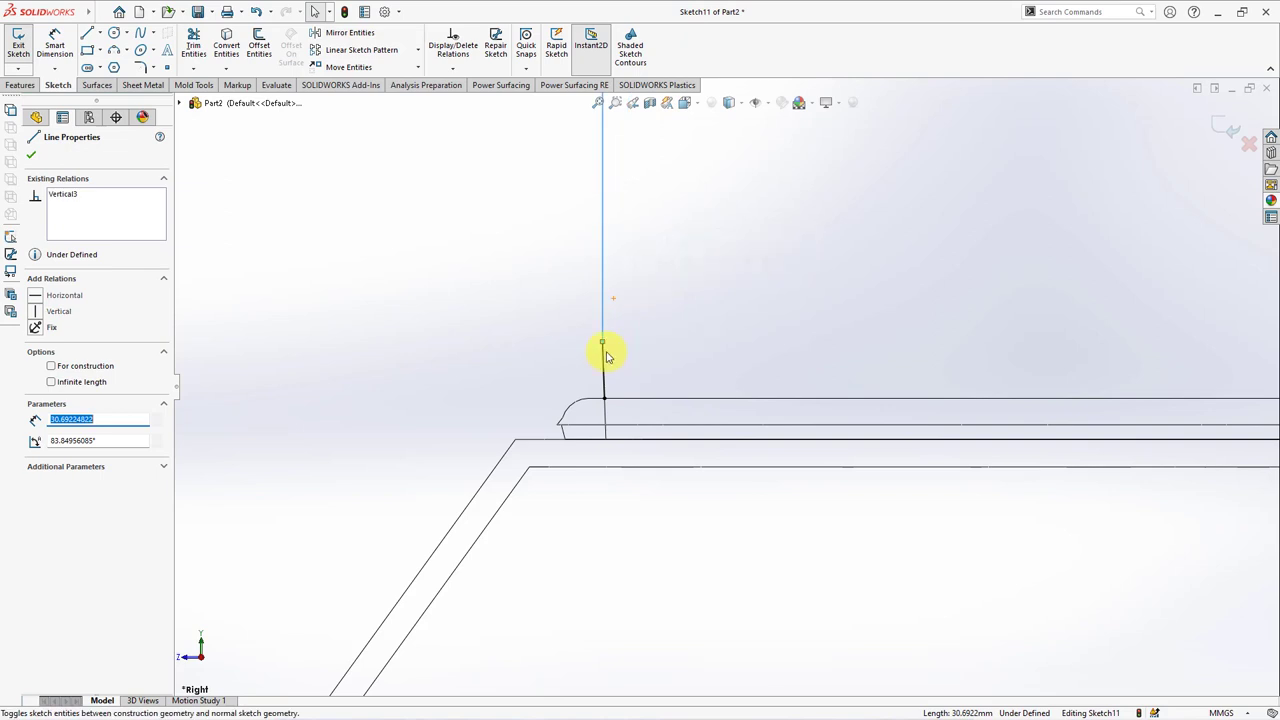
Dimension the line's lower endpoint 3 mm from the rim edge.
left_click(54, 45)
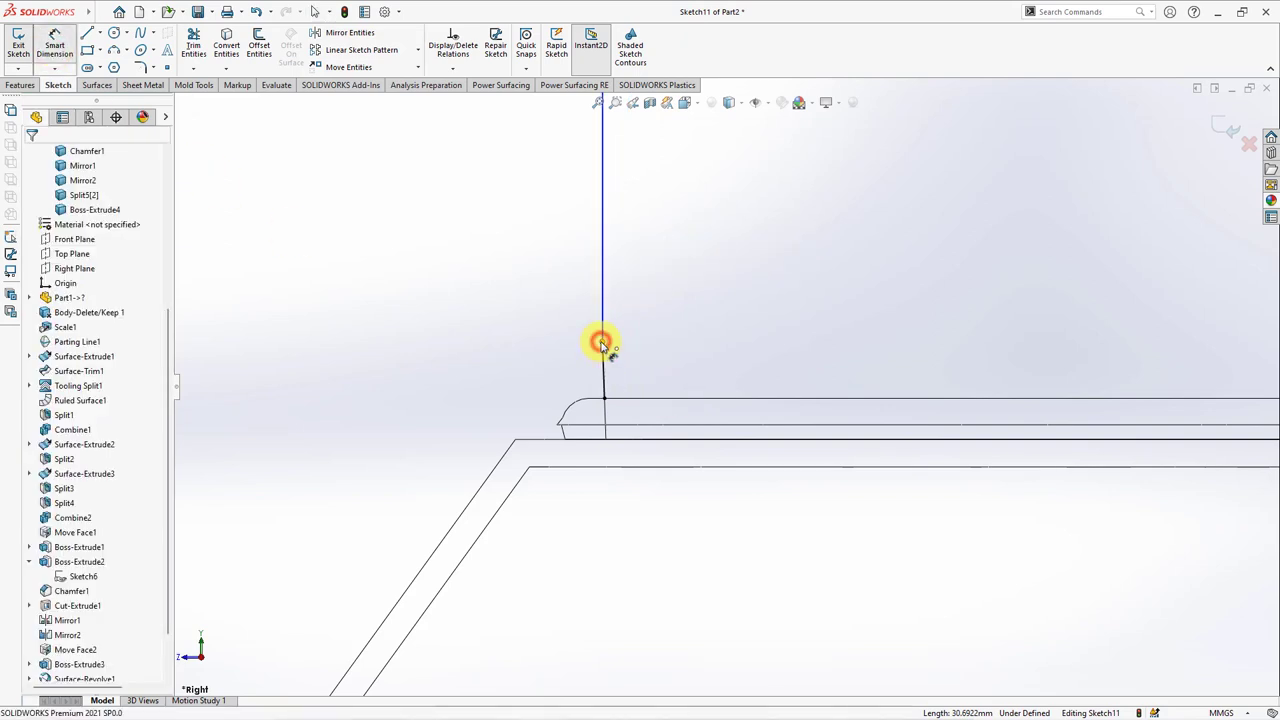
left_click(603, 398)
left_click(606, 412)
left_click(671, 374)
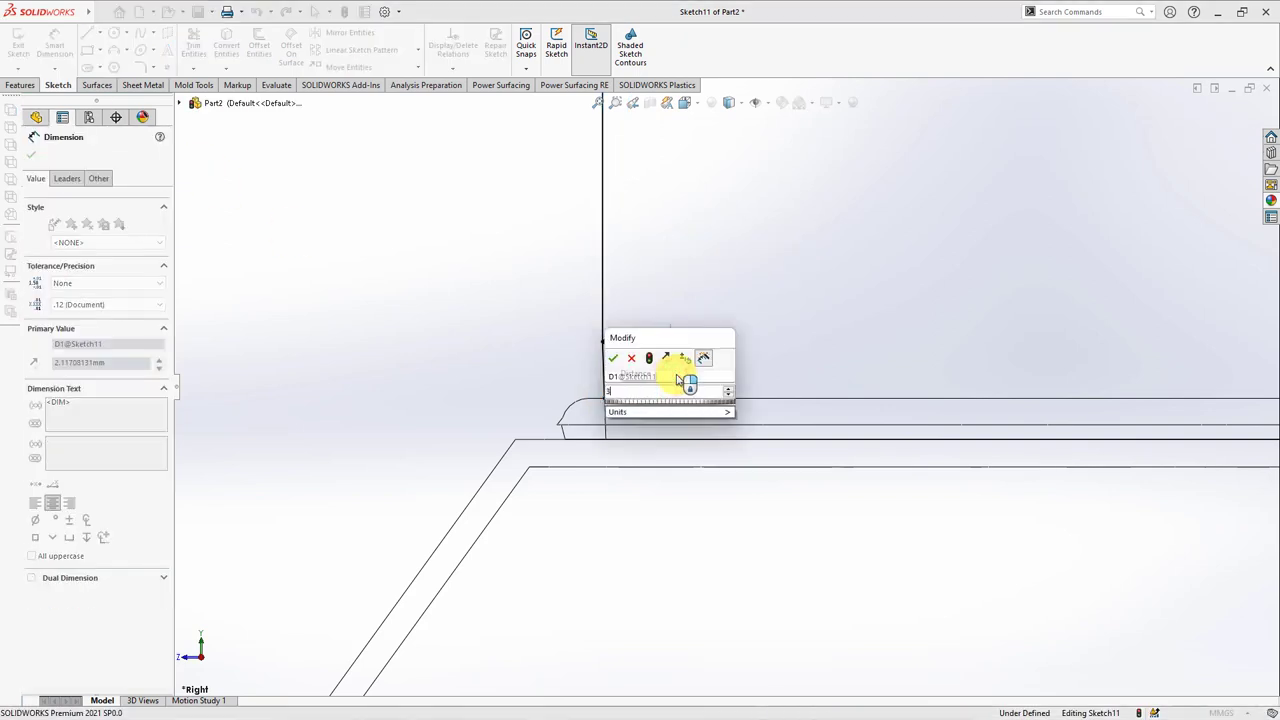
left_click(616, 364)
scroll(618, 364, "up", 2)
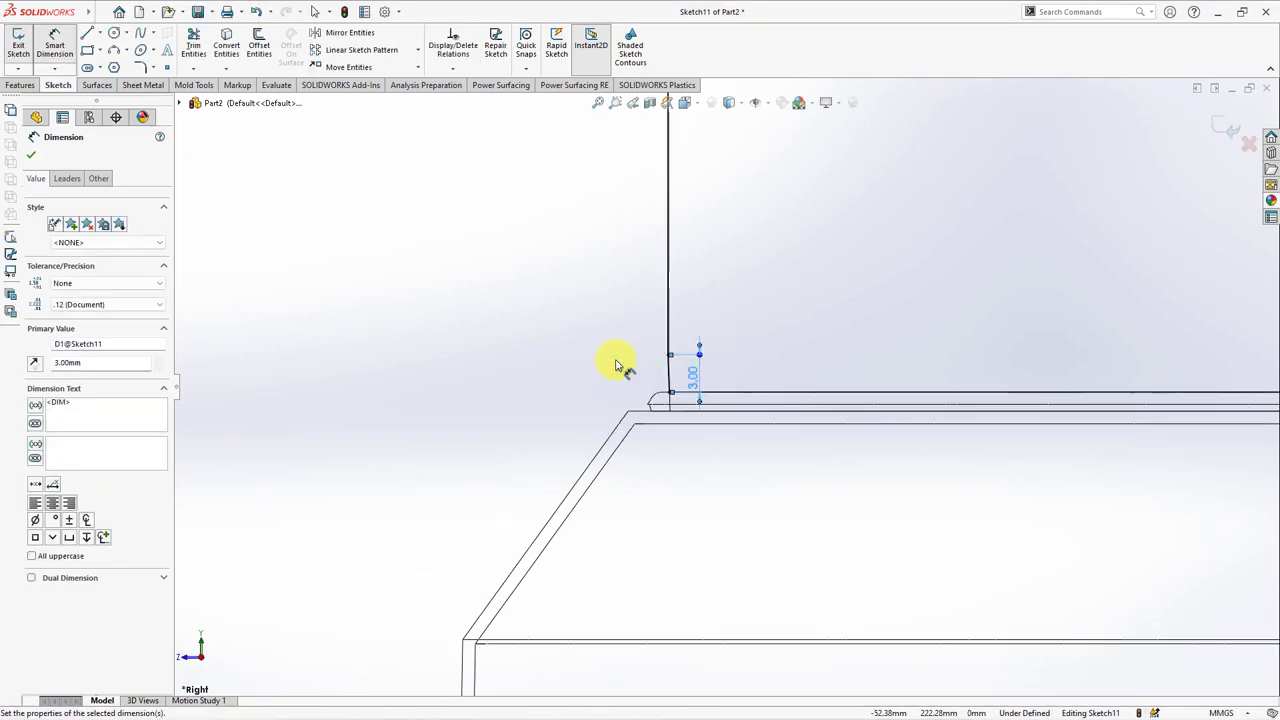
scroll(686, 326, "up", 2)
scroll(727, 224, "down", 3)
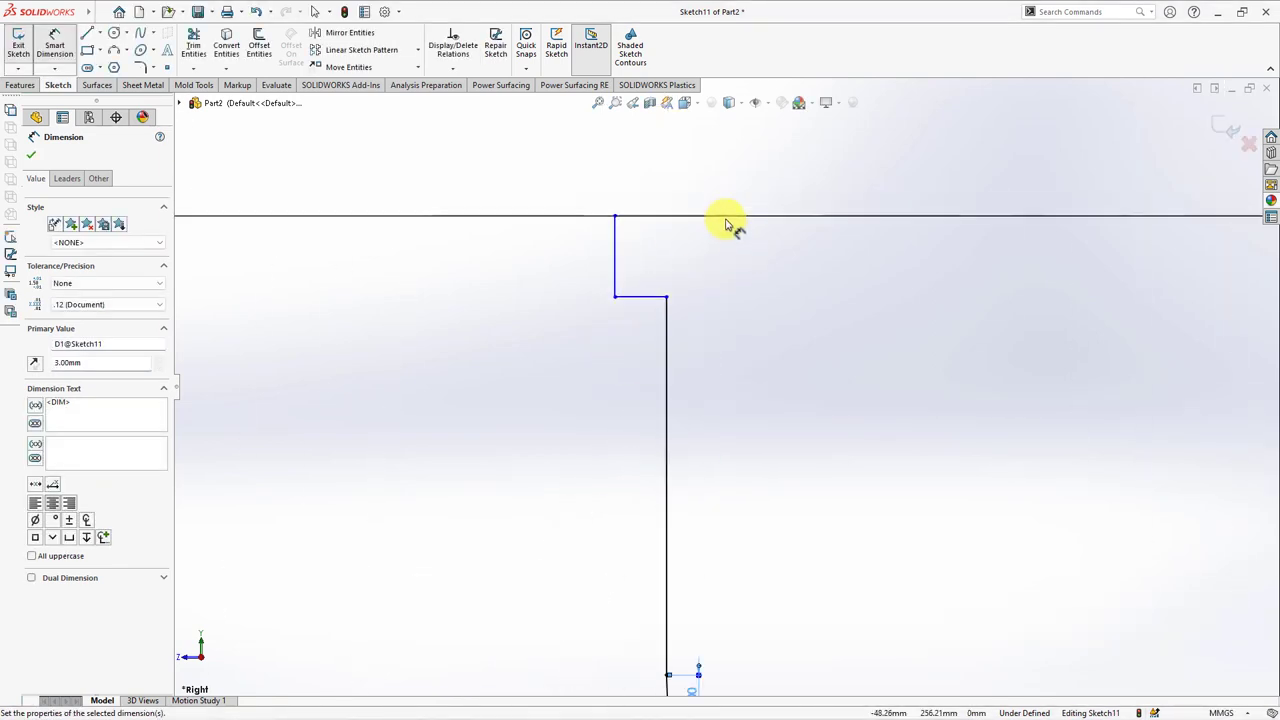
Dimension the short horizontal line 5 mm and the left vertical line 10 mm.
left_click(650, 296)
left_click(647, 172)
type("5")
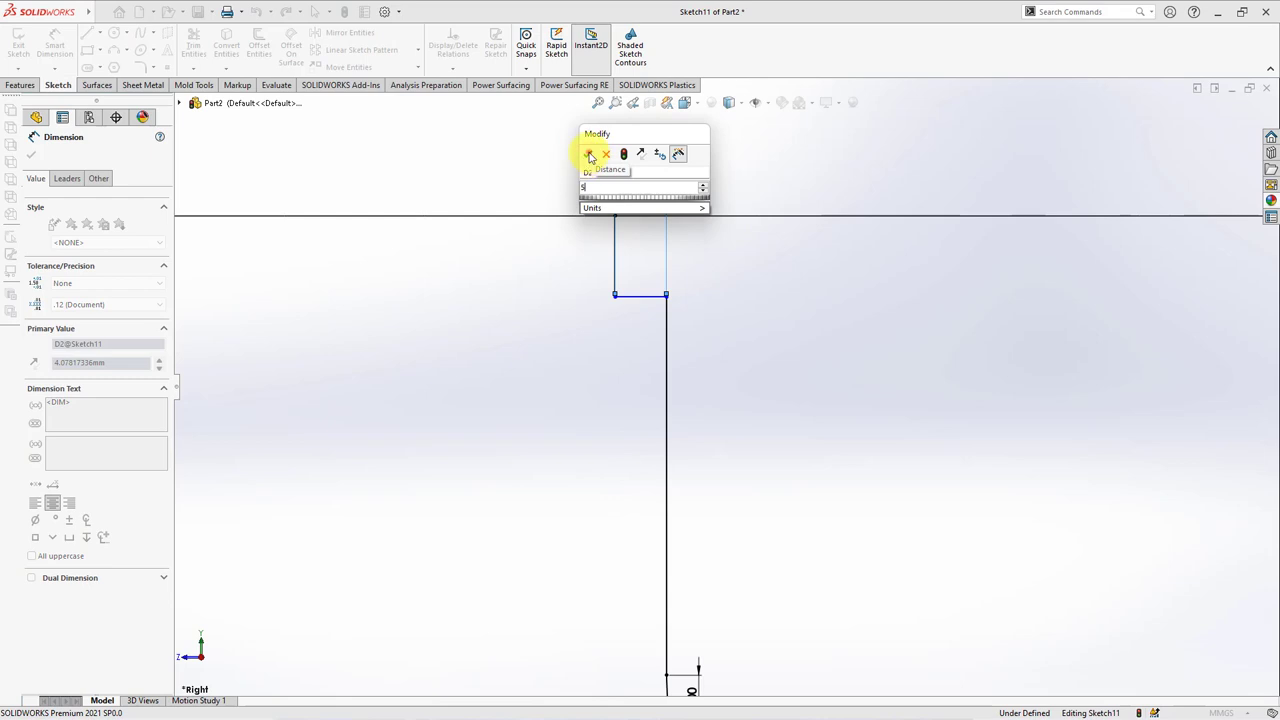
left_click(589, 156)
left_click(602, 257)
left_click(551, 251)
type("10")
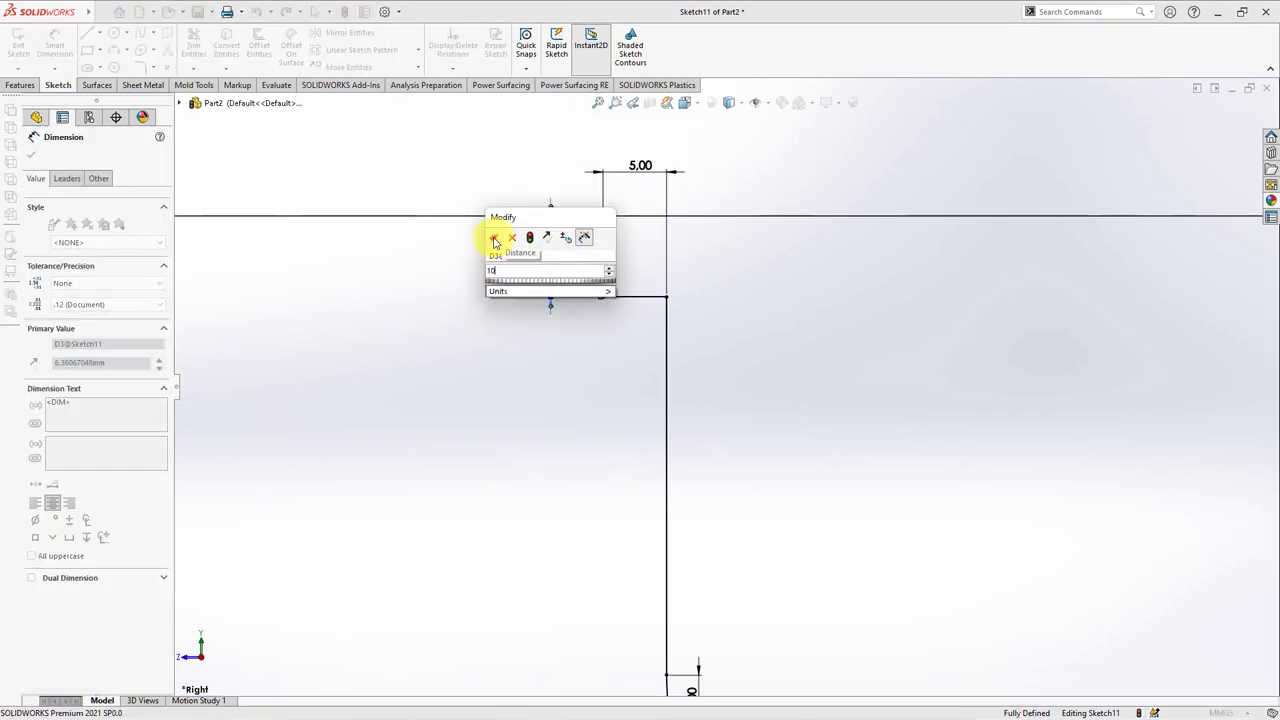
left_click(494, 240)
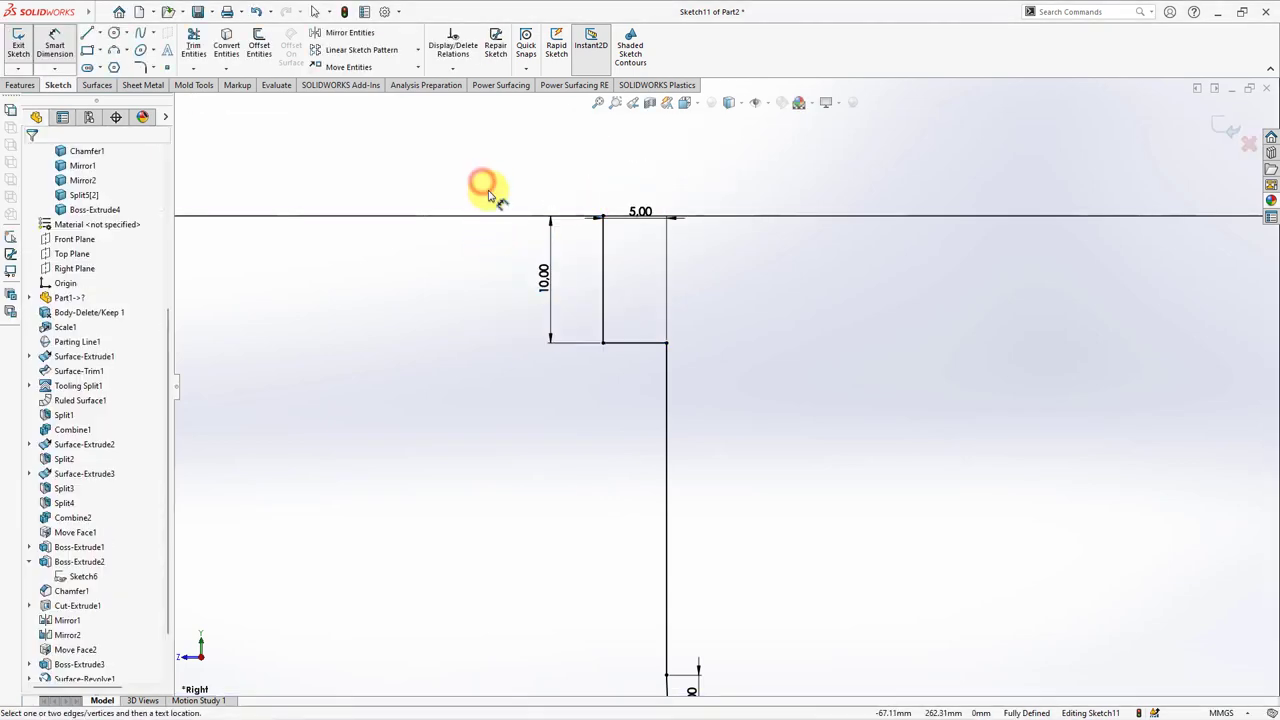
left_click(652, 228)
left_click_drag(652, 228, 648, 204)
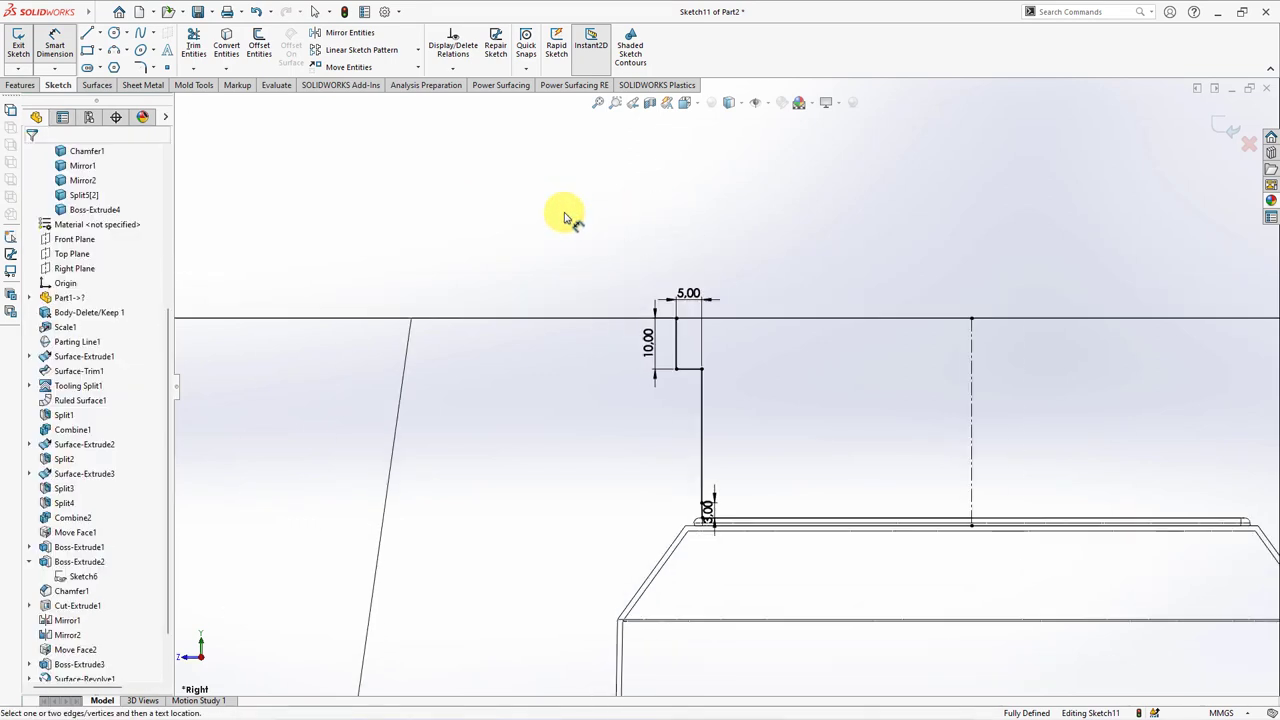
scroll(567, 220, "up", 2)
middle_click_drag(571, 214, 543, 234)
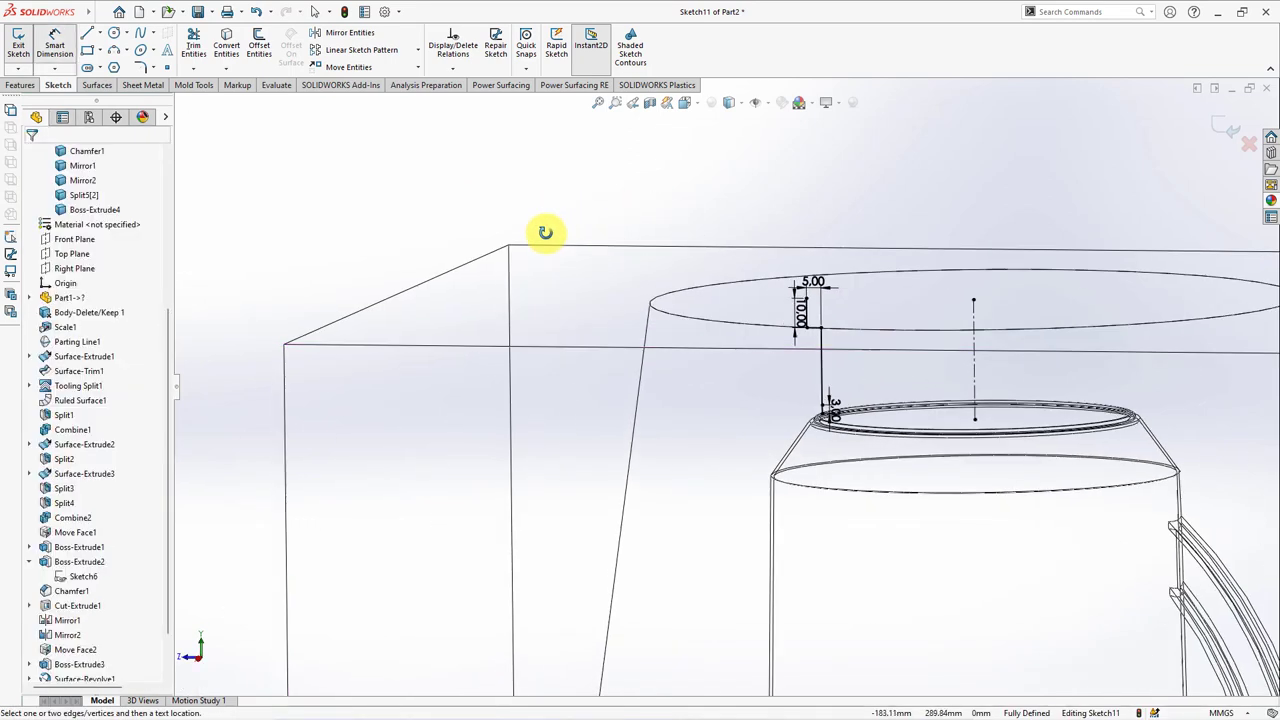
Revolve the sketch profile into the surface Surface-Revolve2.
left_click(98, 85)
left_click(58, 42)
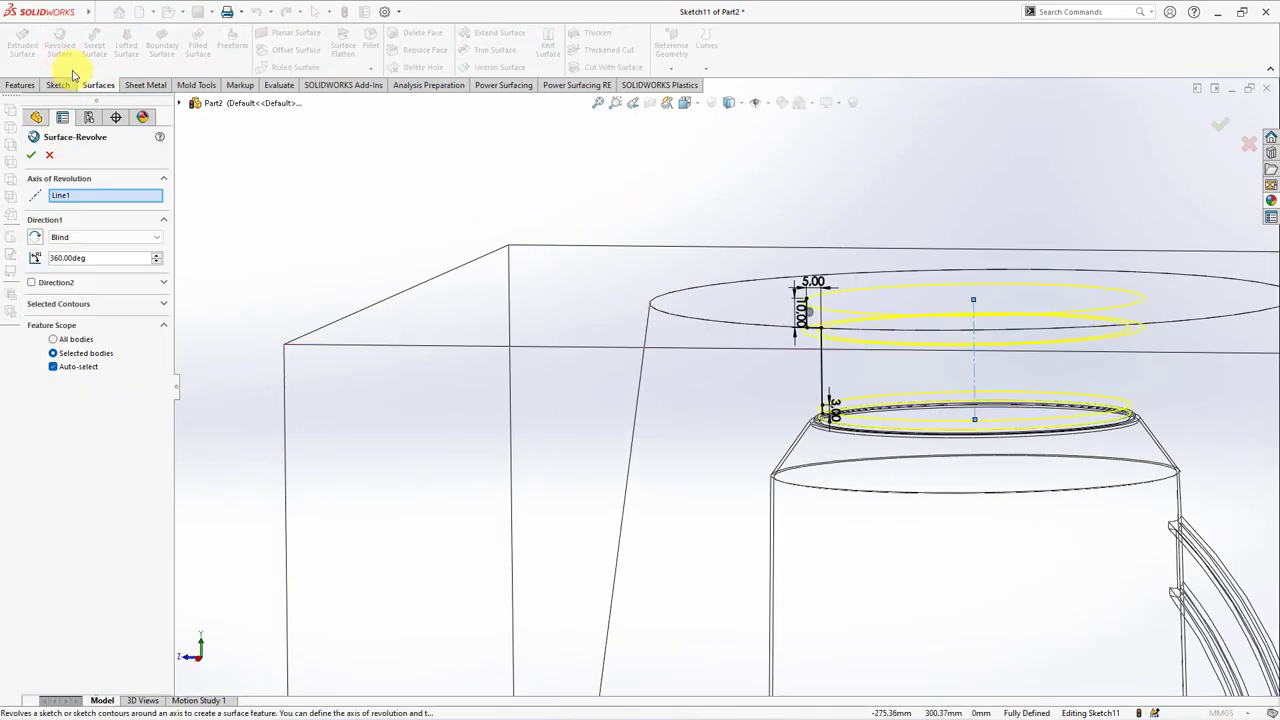
left_click(729, 103)
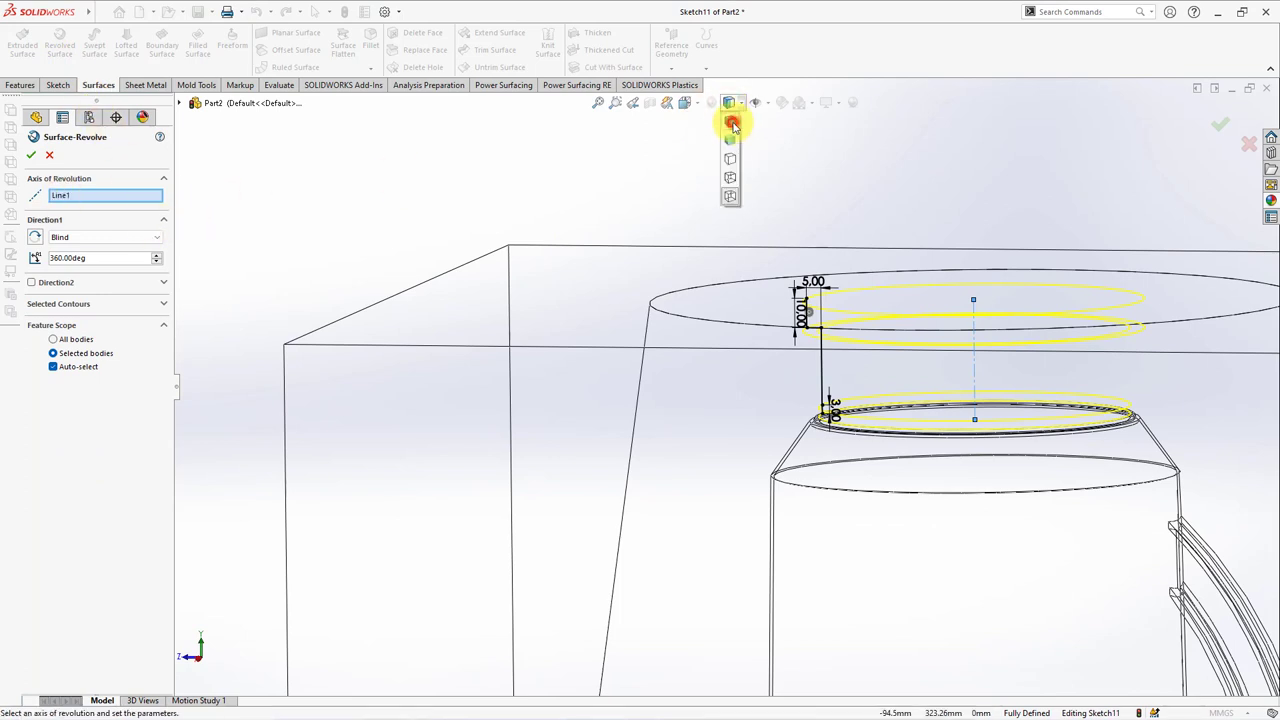
left_click(733, 121)
left_click(32, 155)
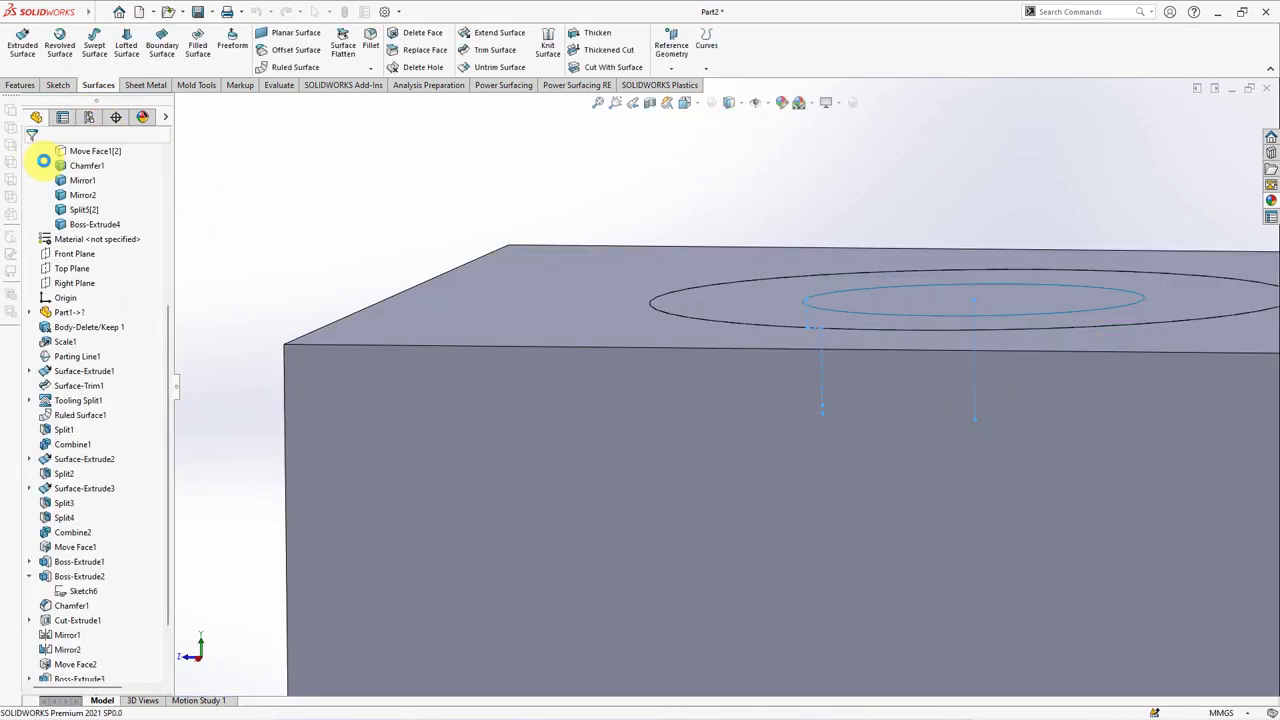
left_click(337, 205)
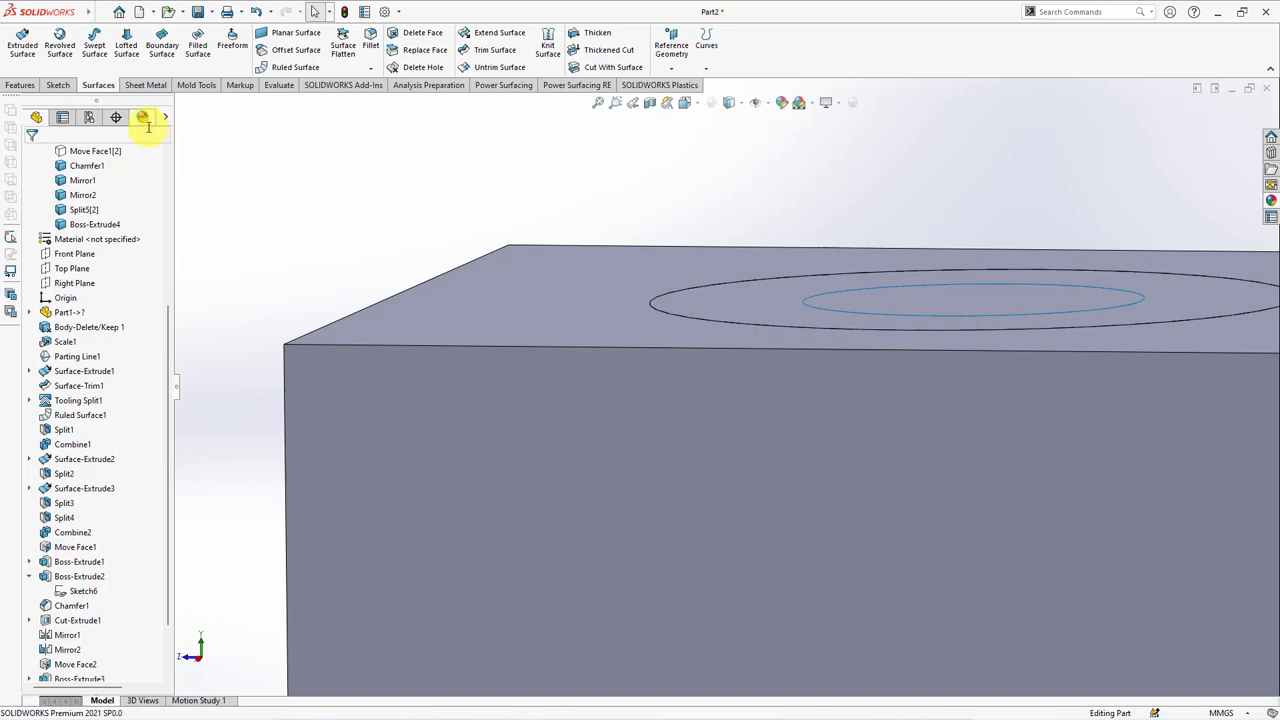
Split Split5[2] with Surface-Revolve2 into bodies Split6[1] and Split6[2].
left_click(20, 85)
left_click(675, 47)
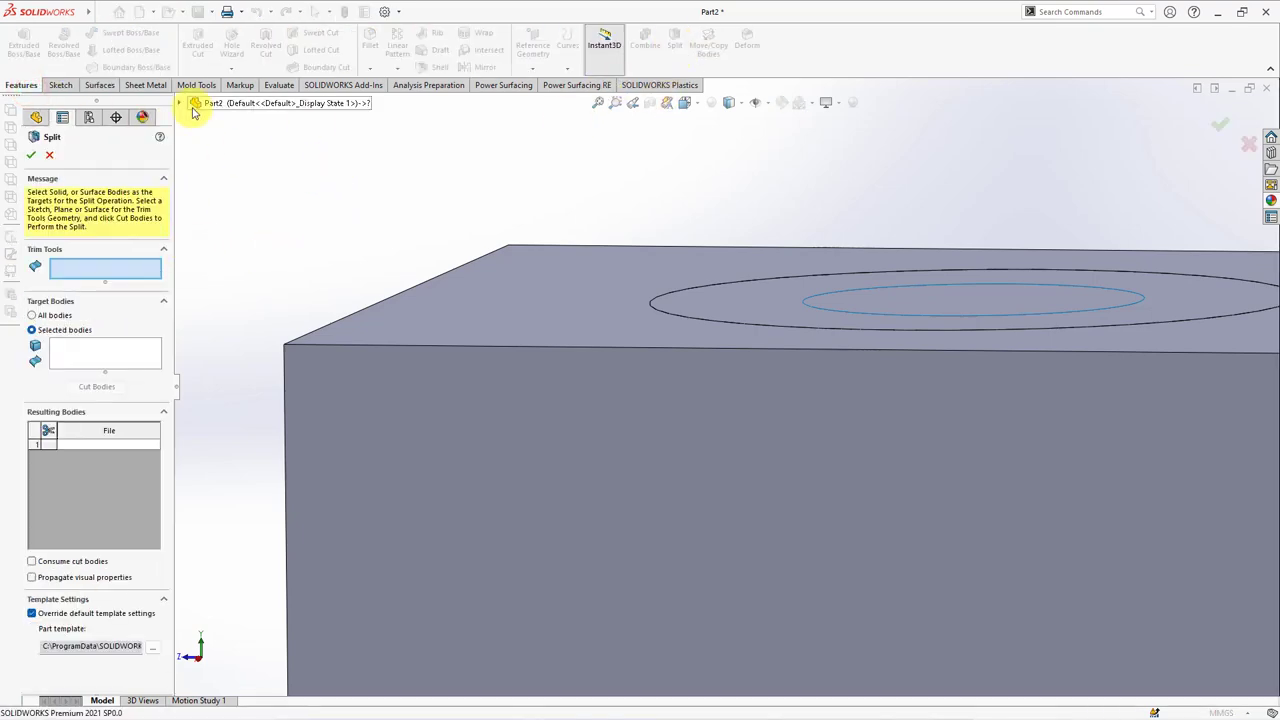
left_click(190, 103)
left_click(251, 287)
left_click(105, 355)
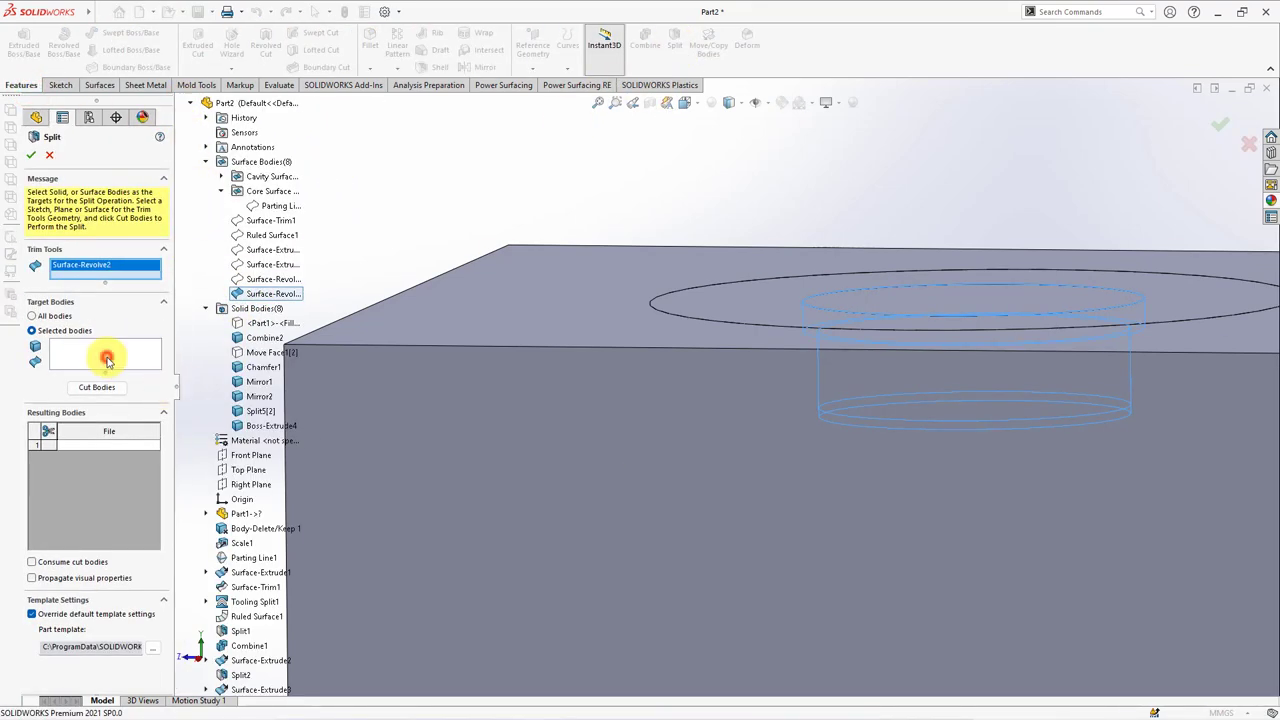
scroll(778, 252, "down", 3)
left_click(724, 244)
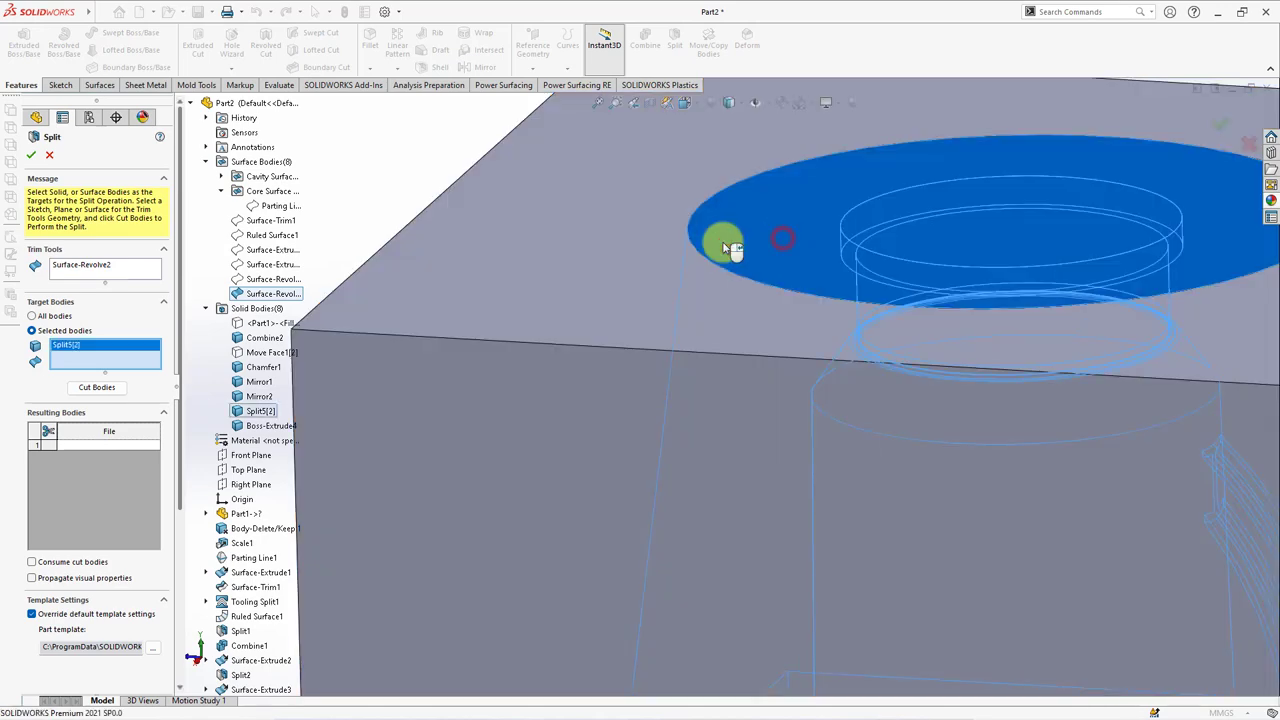
left_click(97, 388)
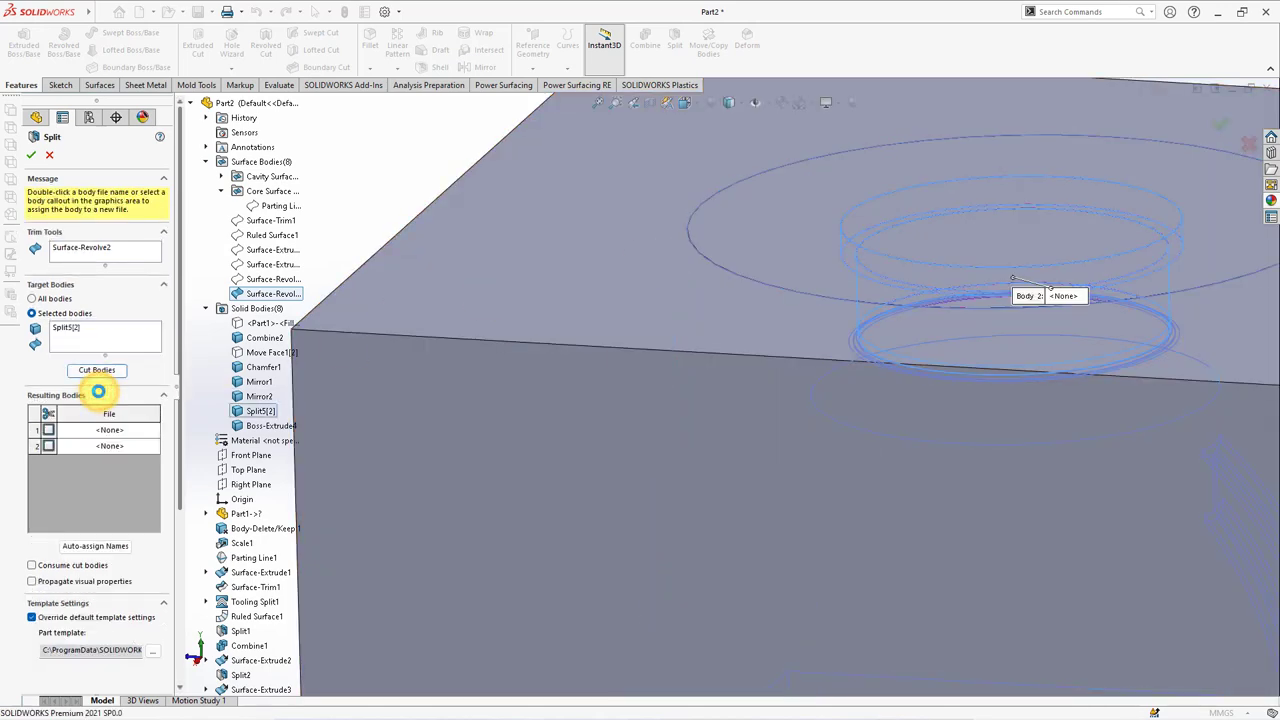
left_click(31, 155)
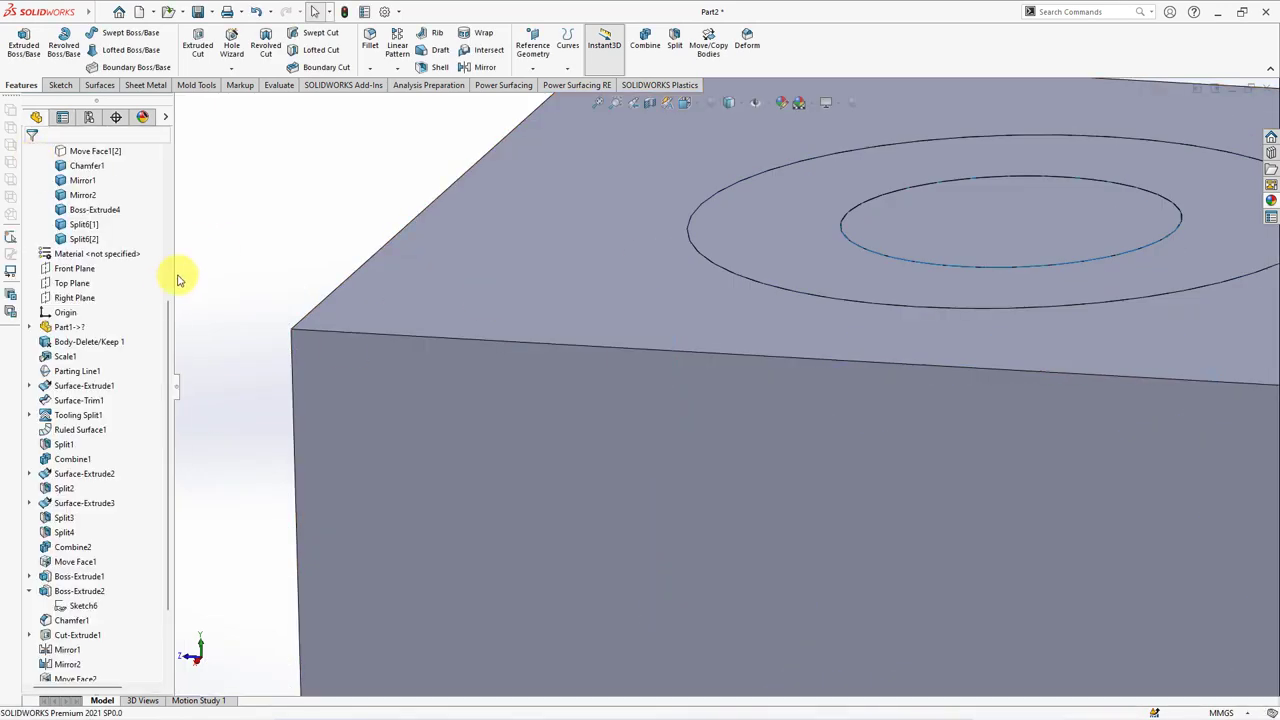
left_click_drag(168, 300, 168, 200)
left_click(114, 300)
Hide Surface-Revolve2 and apply a section view along the Right Plane.
left_click(286, 229)
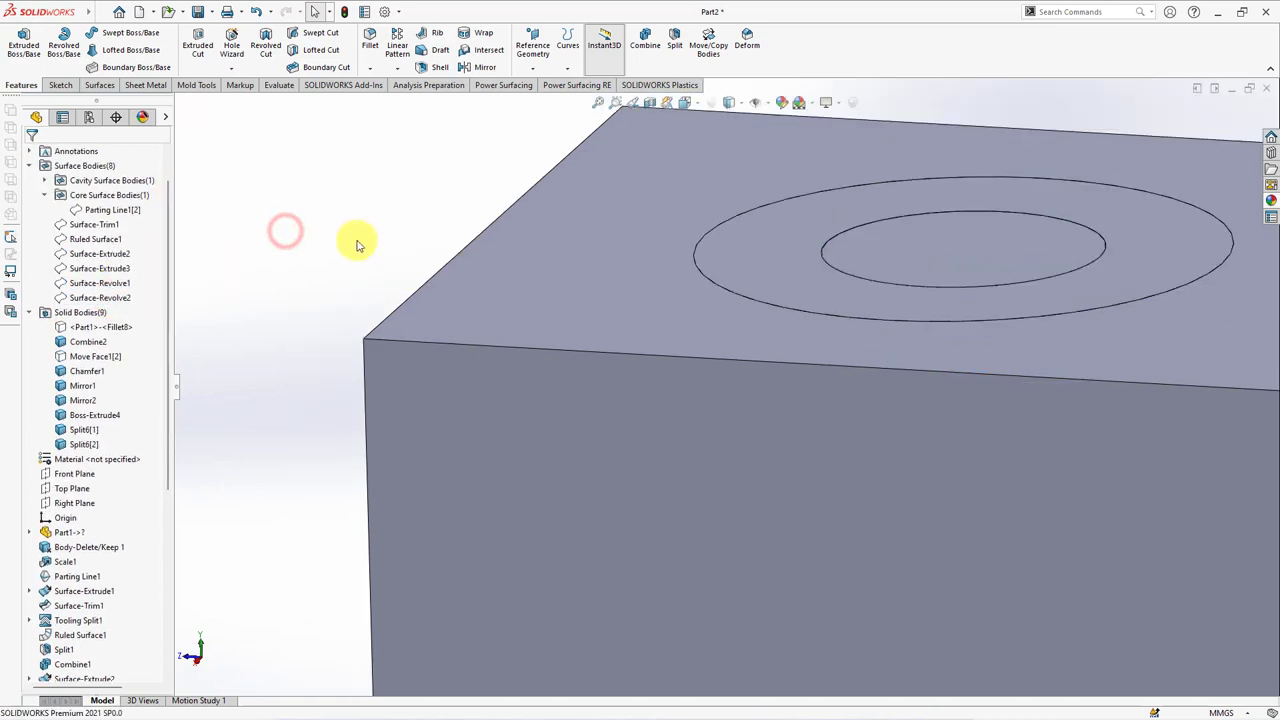
left_click(648, 105)
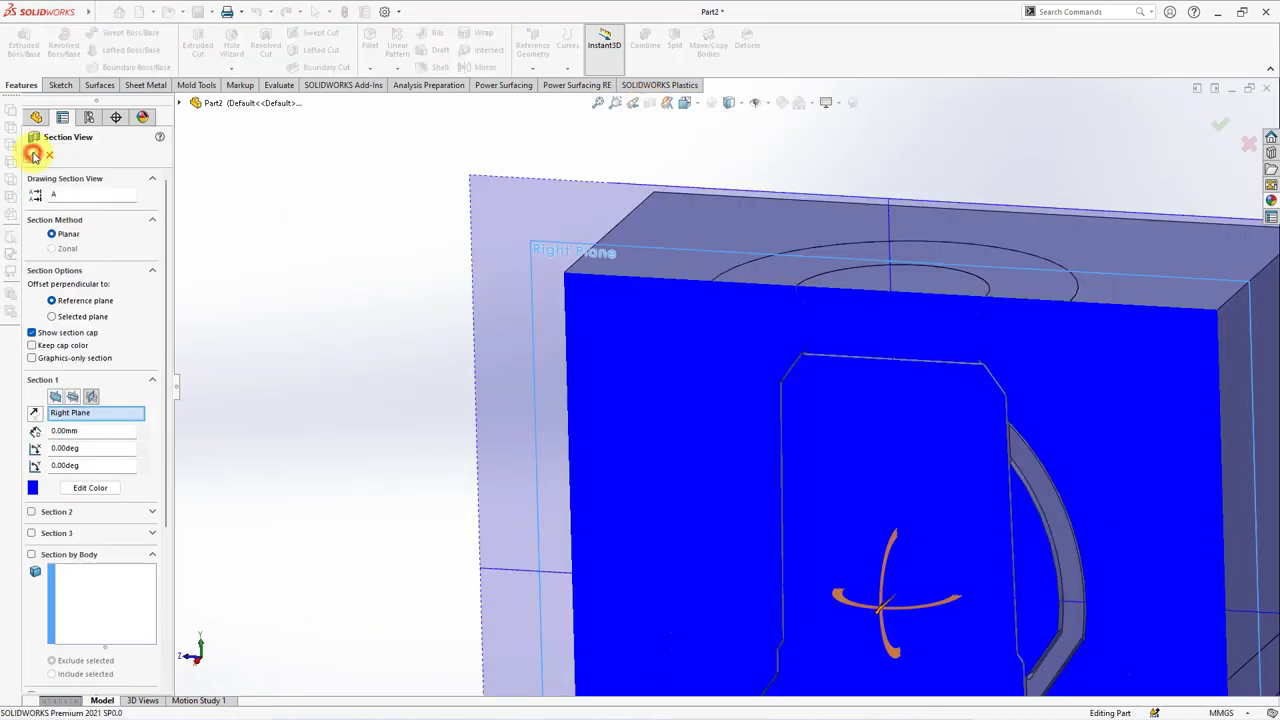
left_click(33, 155)
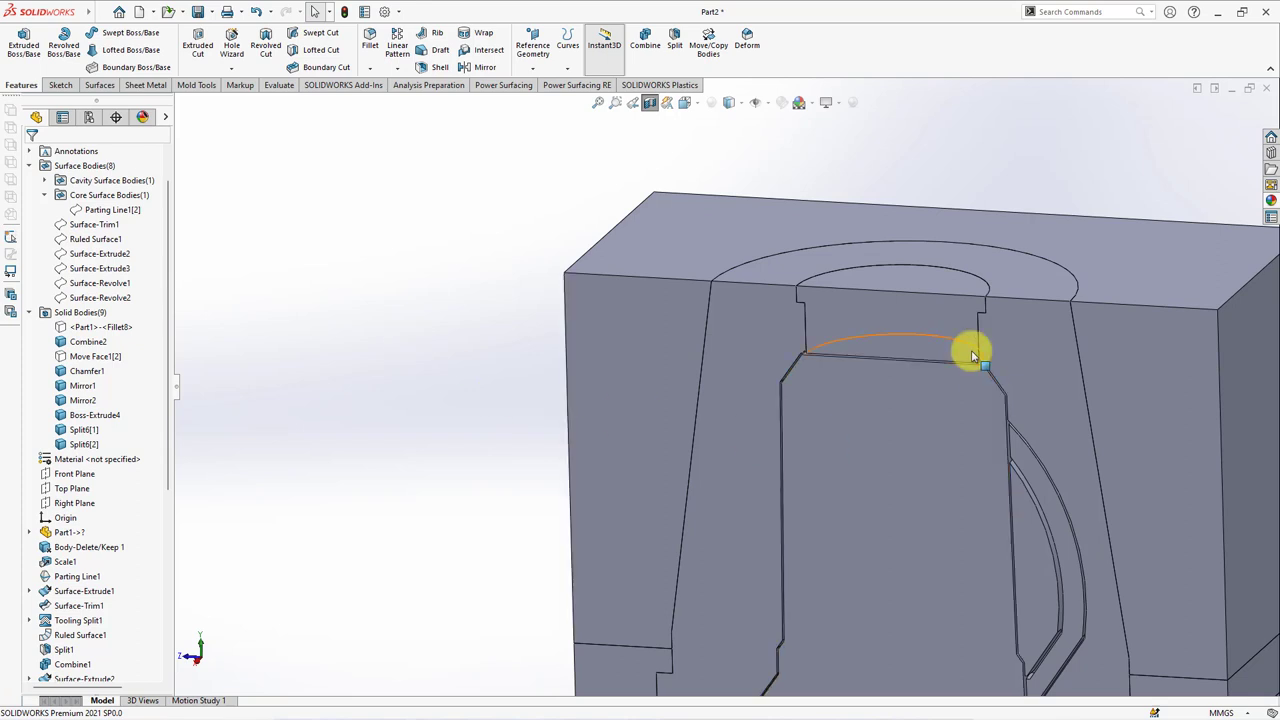
Turn off the section view and start a new reference plane.
scroll(965, 350, "down", 3)
right_click(825, 238)
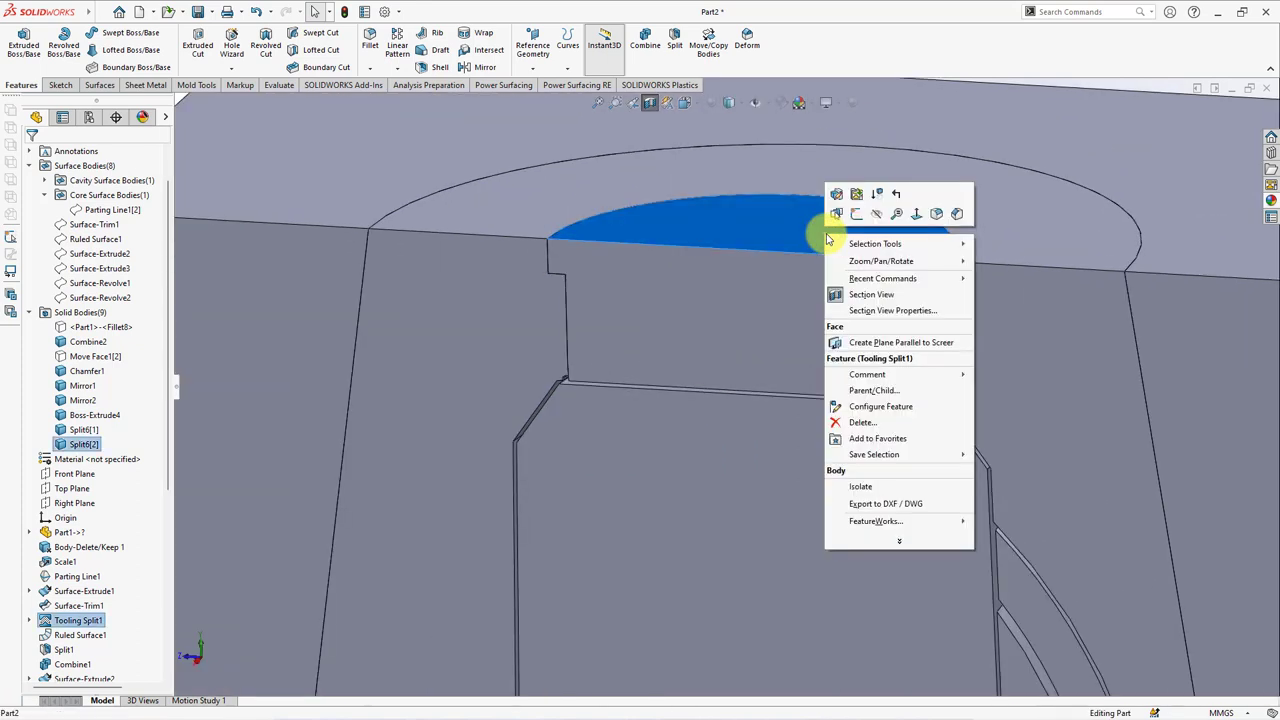
left_click(879, 214)
left_click(848, 190)
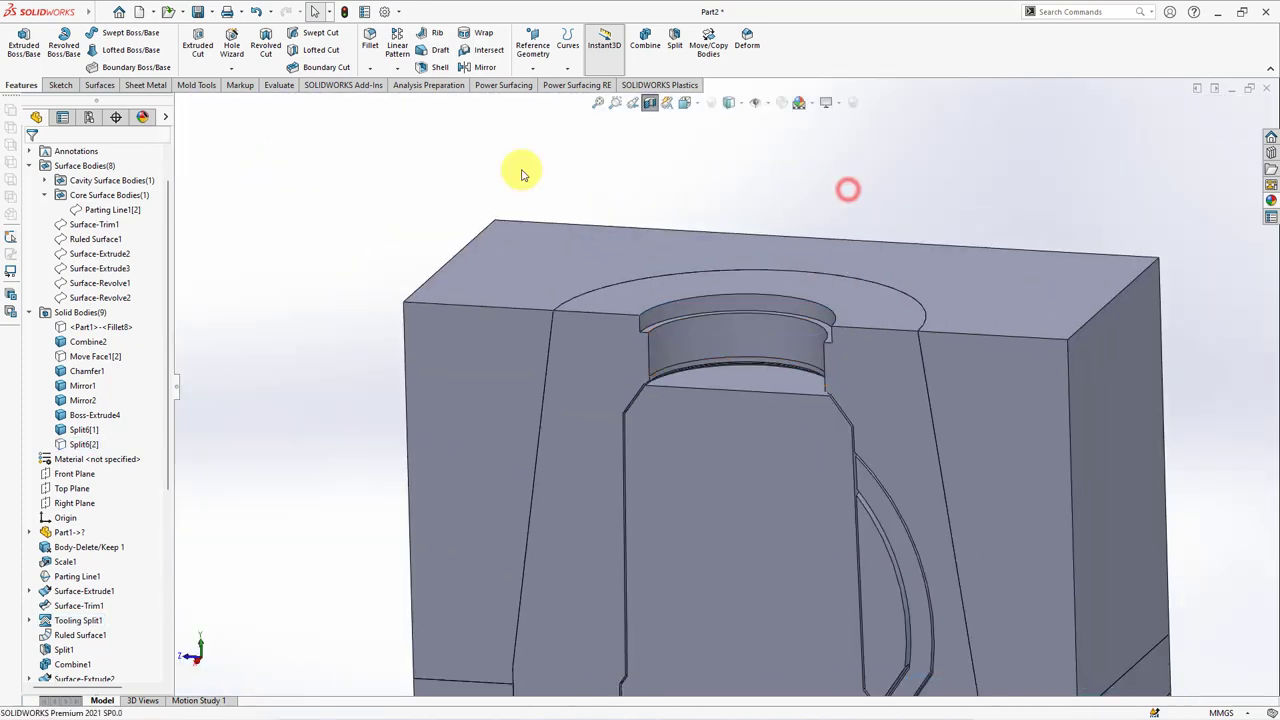
left_click(551, 80)
scroll(670, 363, "down", 3)
Create Plane1 on the circular edge and split Split6[1] along it, keeping both bodies.
left_click(670, 357)
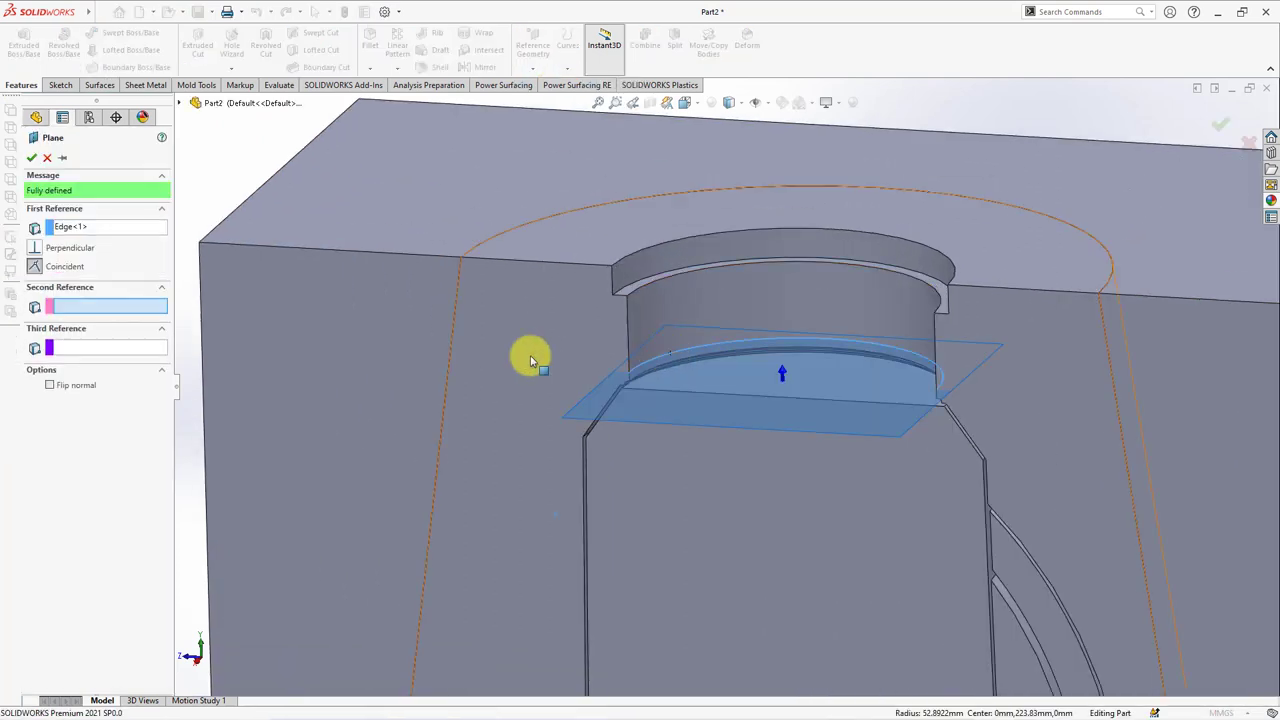
left_click(31, 158)
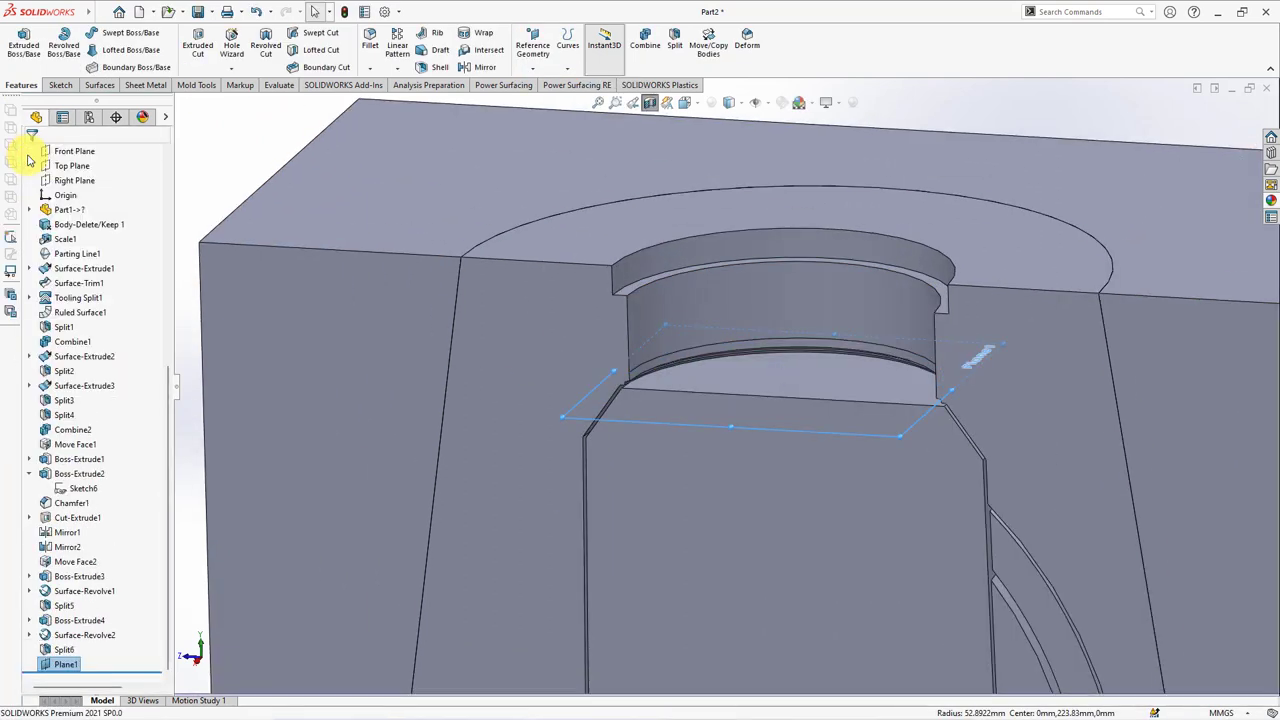
left_click(674, 42)
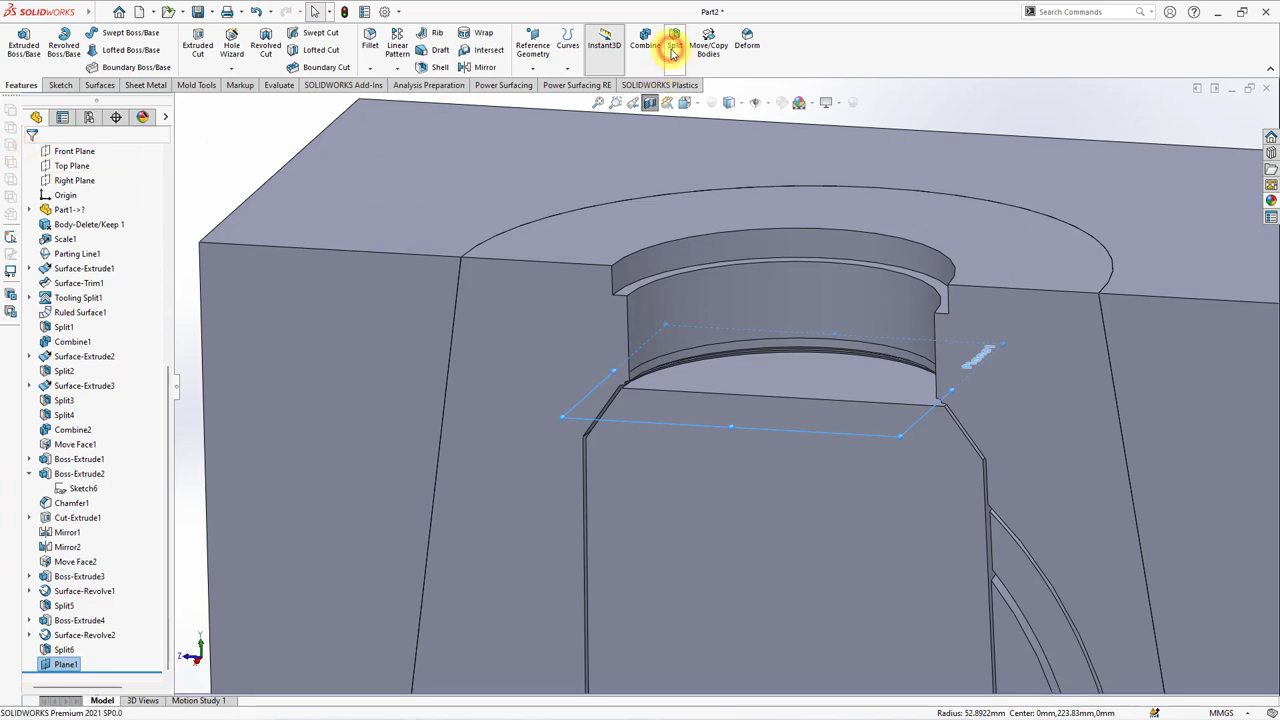
left_click(655, 244)
left_click(97, 390)
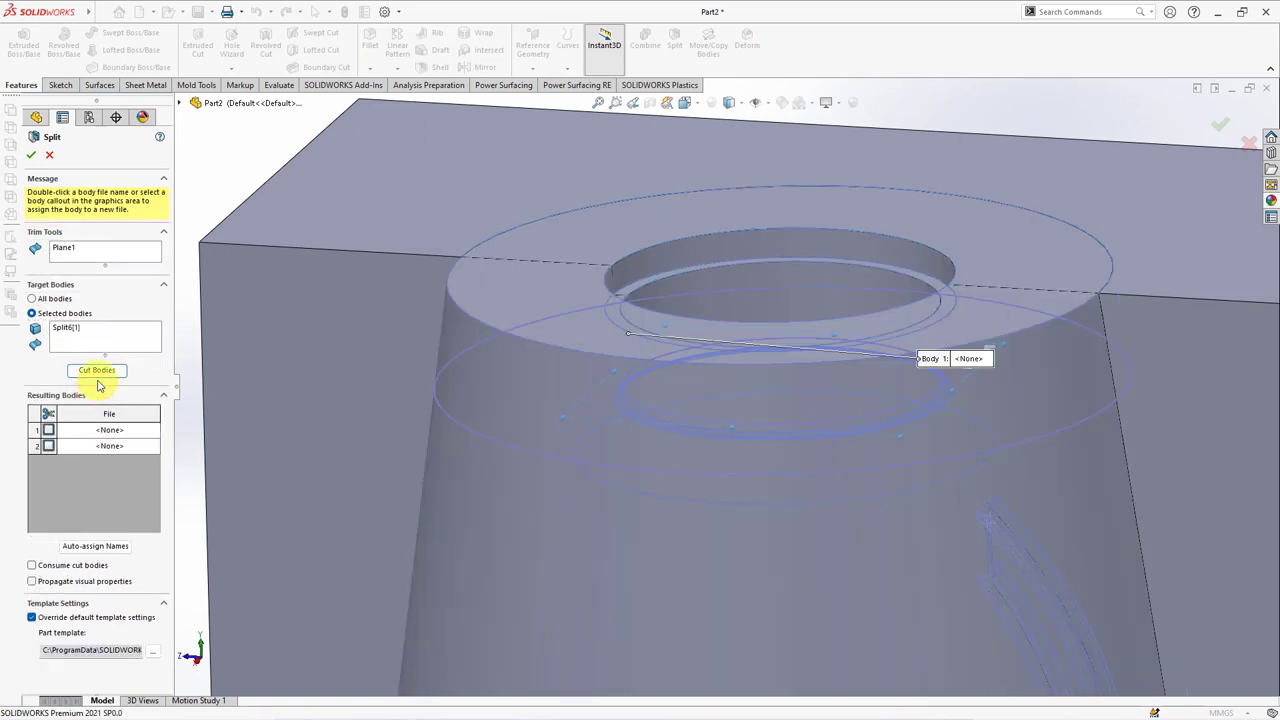
left_click(44, 413)
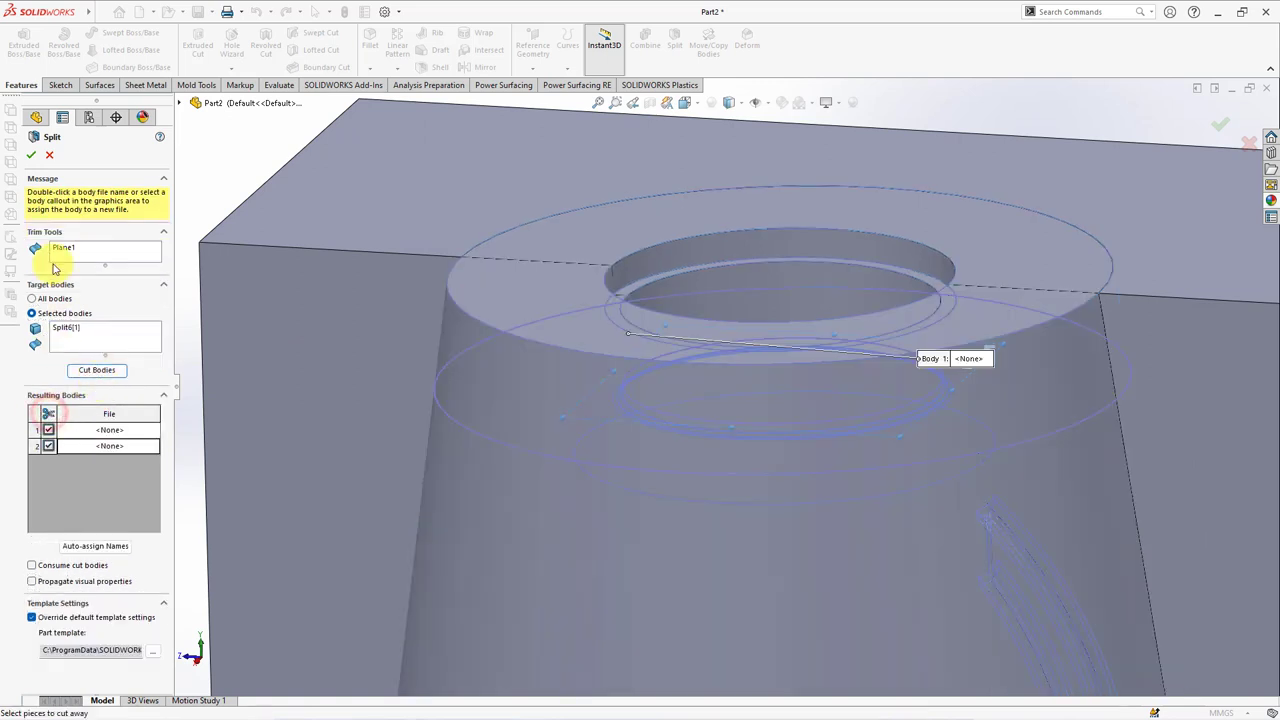
left_click(33, 157)
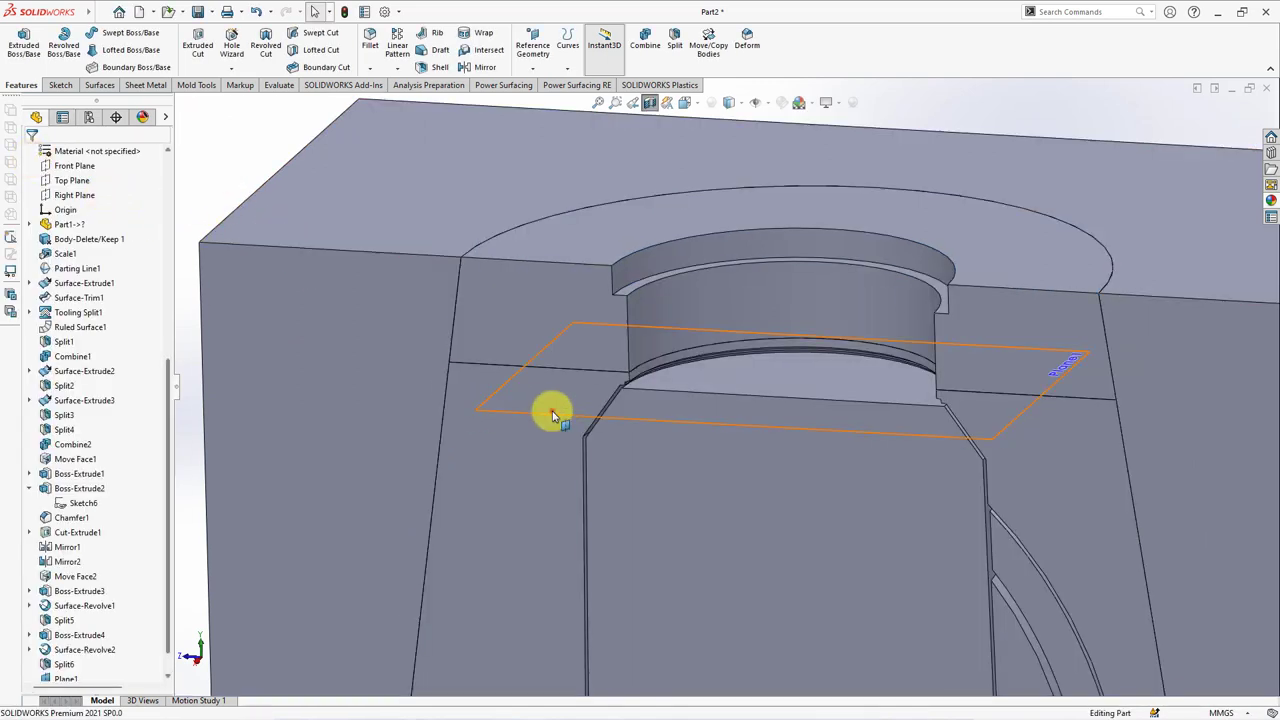
Hide Plane1.
left_click(553, 415)
left_click(629, 374)
scroll(753, 370, "up", 2)
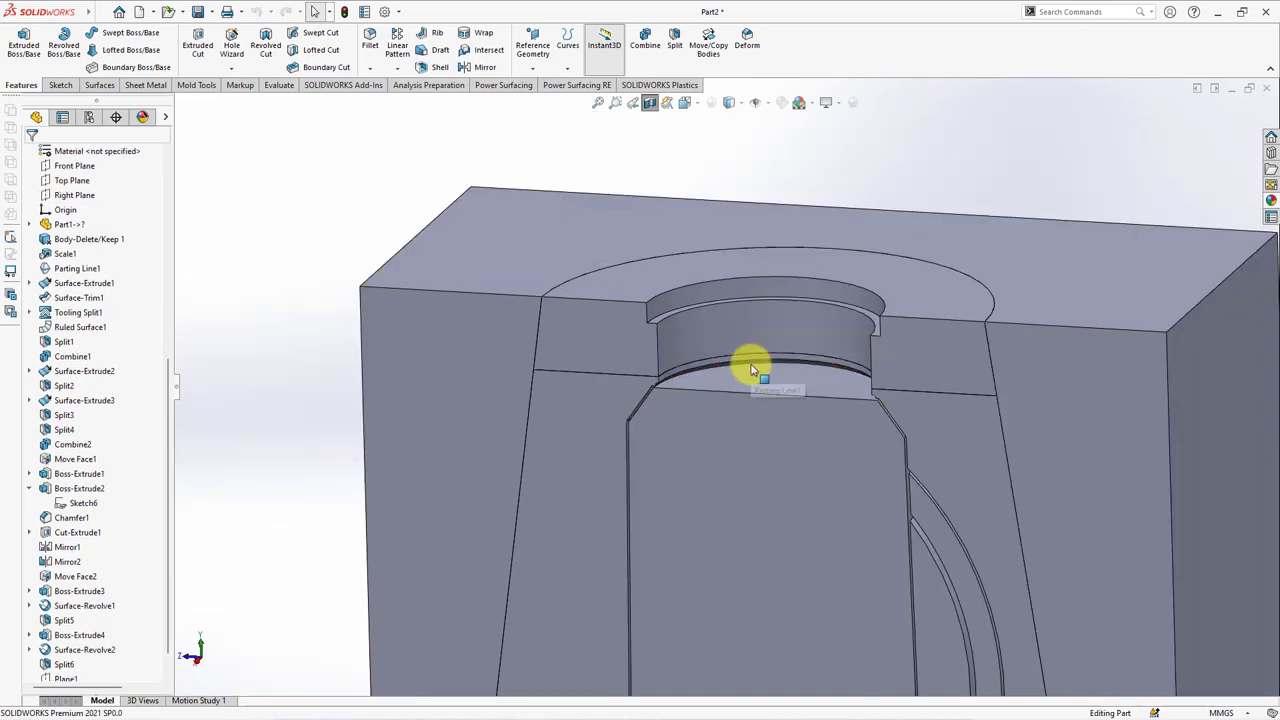
scroll(753, 370, "up", 1)
Combine Boss-Extrude4 and Split7[1] into a single body with Add.
left_click(645, 42)
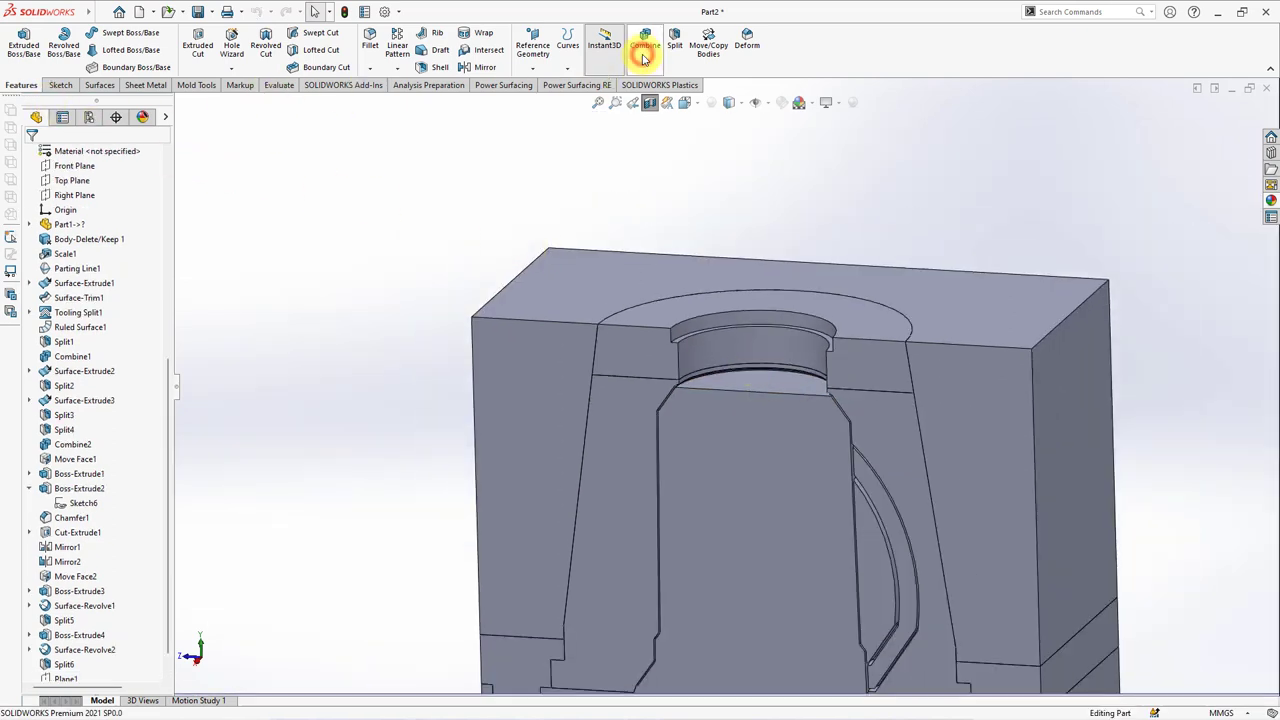
left_click(638, 270)
left_click(781, 296)
left_click(95, 305)
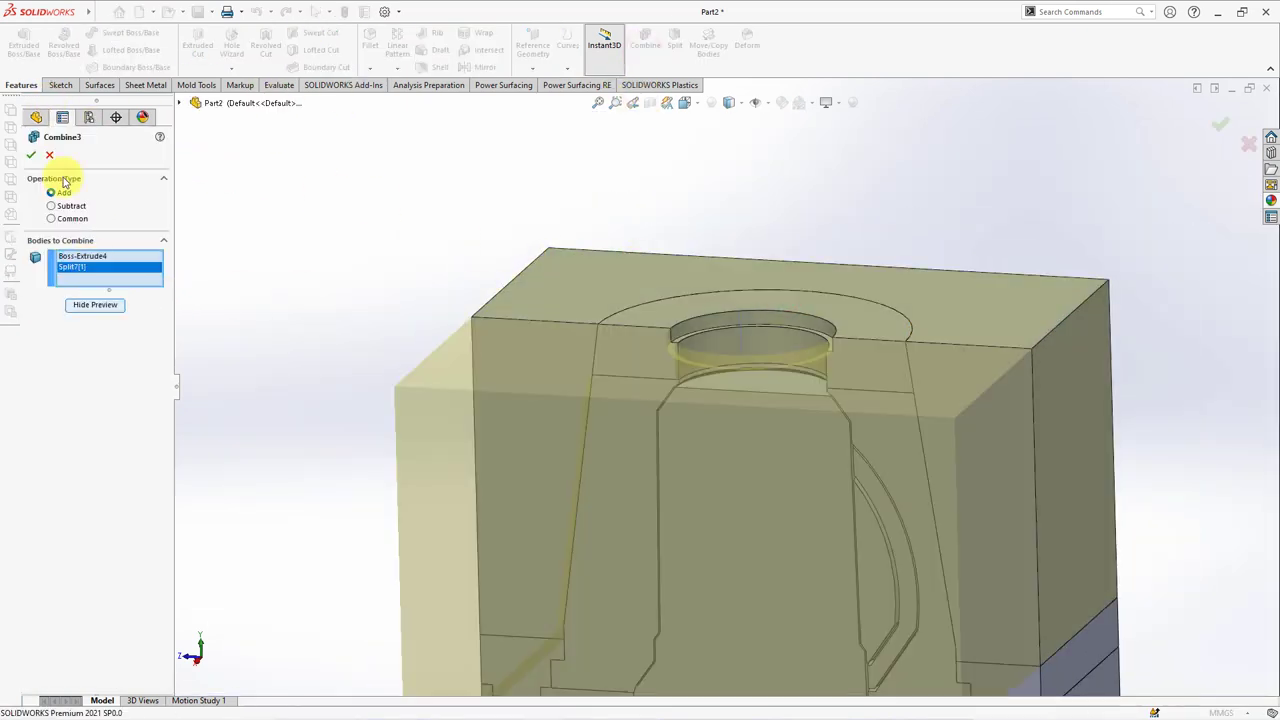
left_click(32, 156)
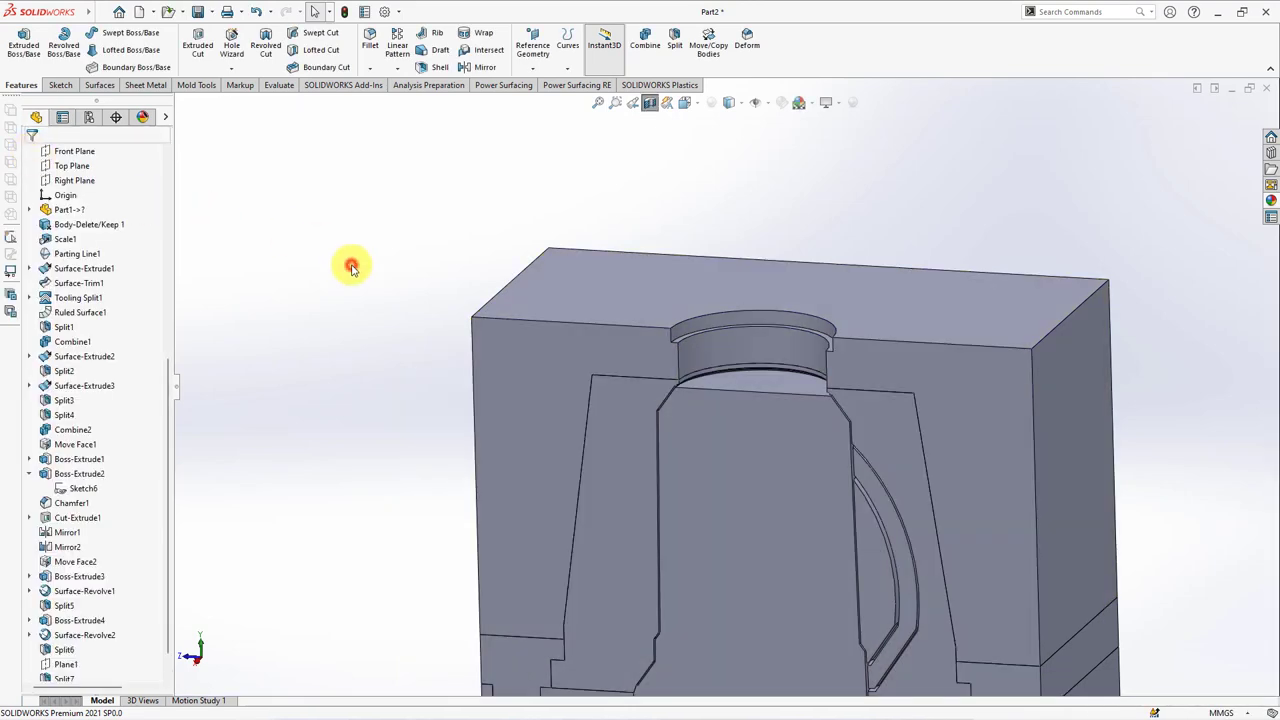
Turn off the section view, hide the outer mold block, and select the core's bottom face.
key("f")
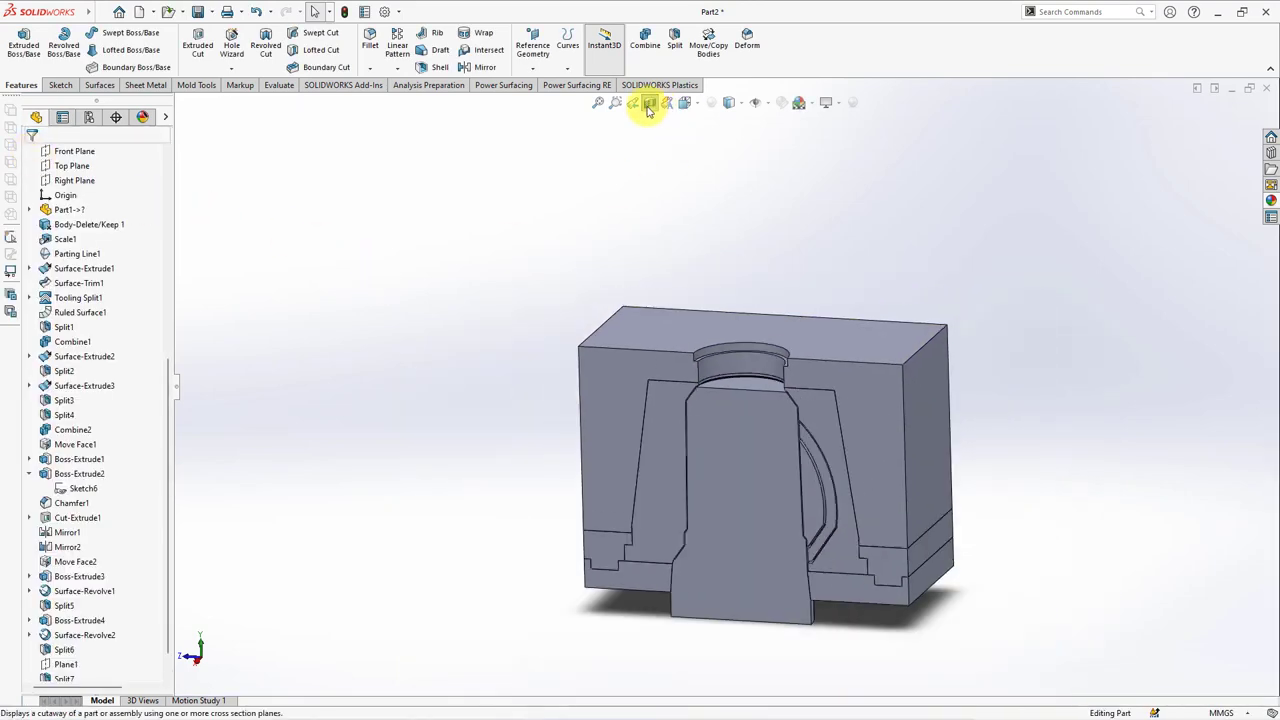
left_click(648, 104)
left_click(640, 350)
left_click(517, 284)
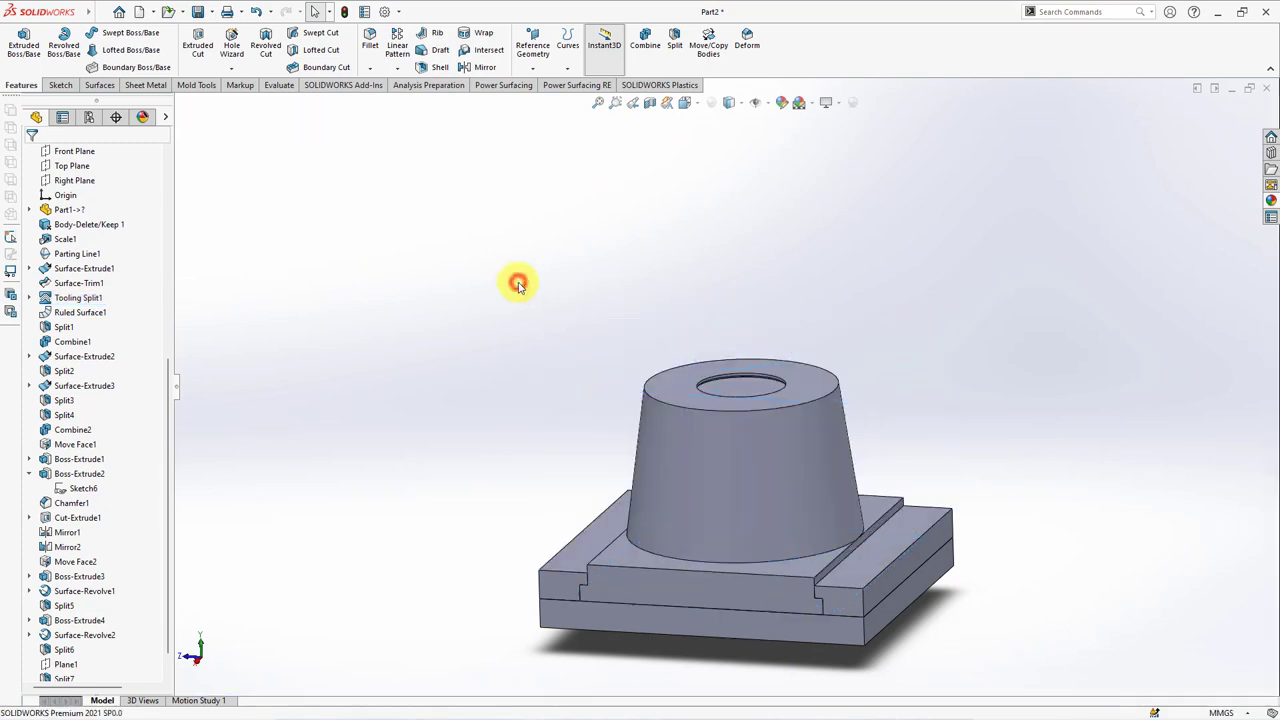
left_click_drag(170, 378, 172, 271)
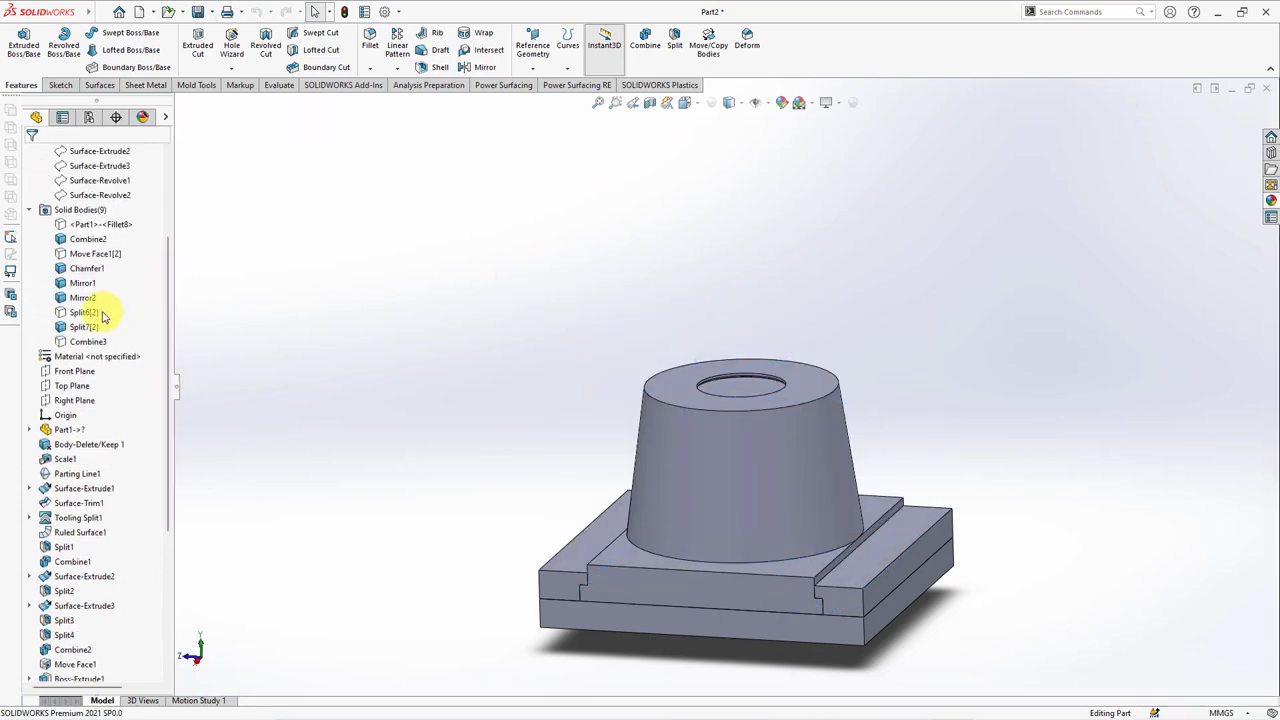
left_click(100, 253)
left_click(262, 352)
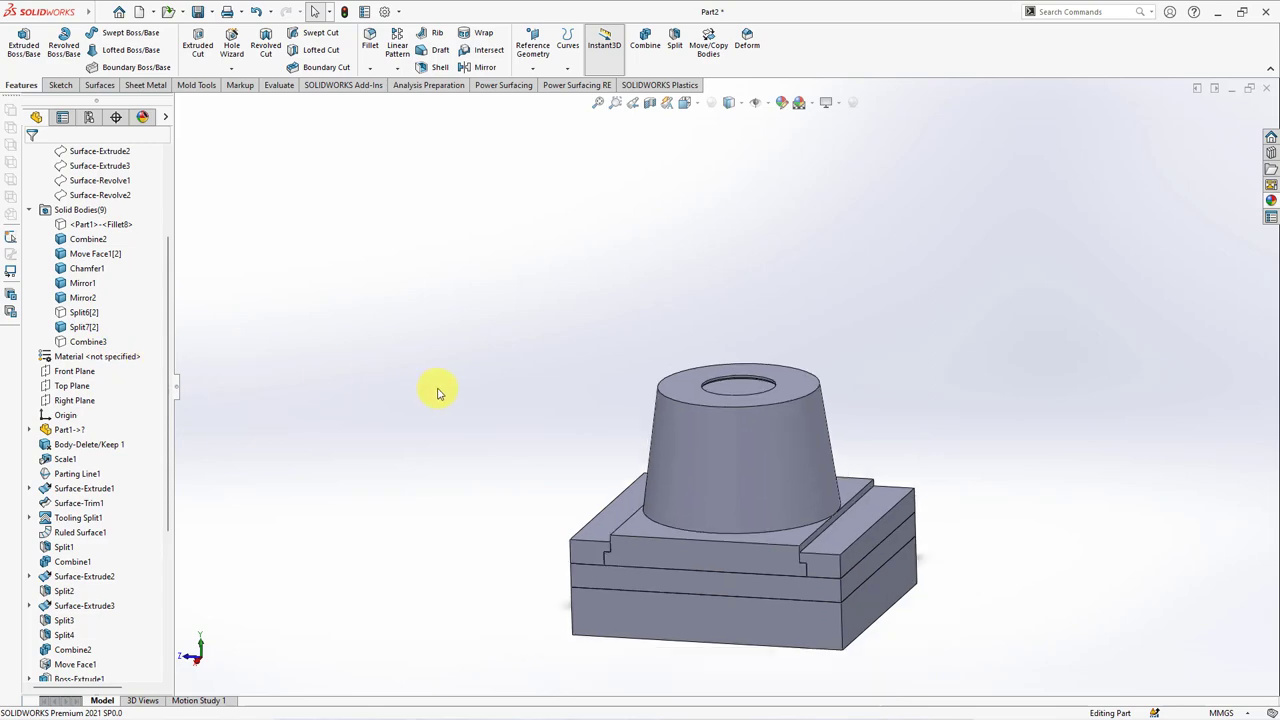
middle_click_drag(434, 391, 486, 363)
left_click(665, 530)
Sketch a construction center rectangle from the origin on the bottom face, viewed in wireframe.
left_click(723, 491)
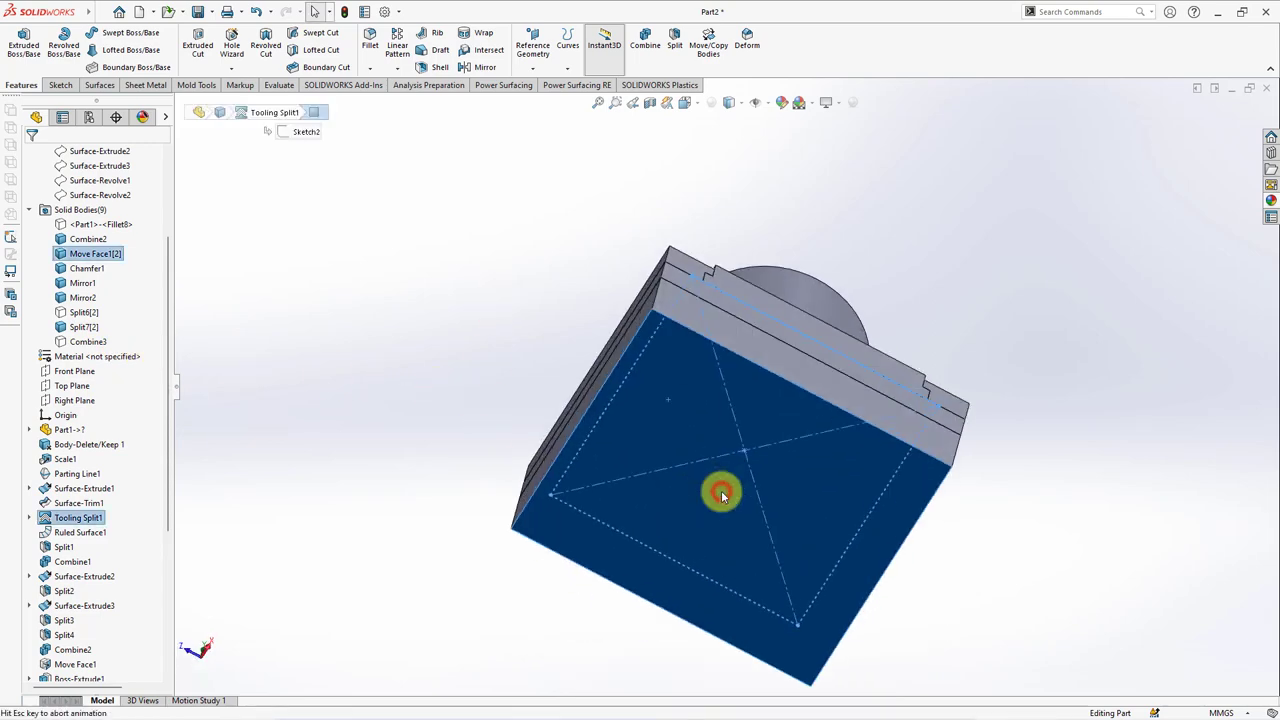
left_click(386, 349)
left_click(728, 108)
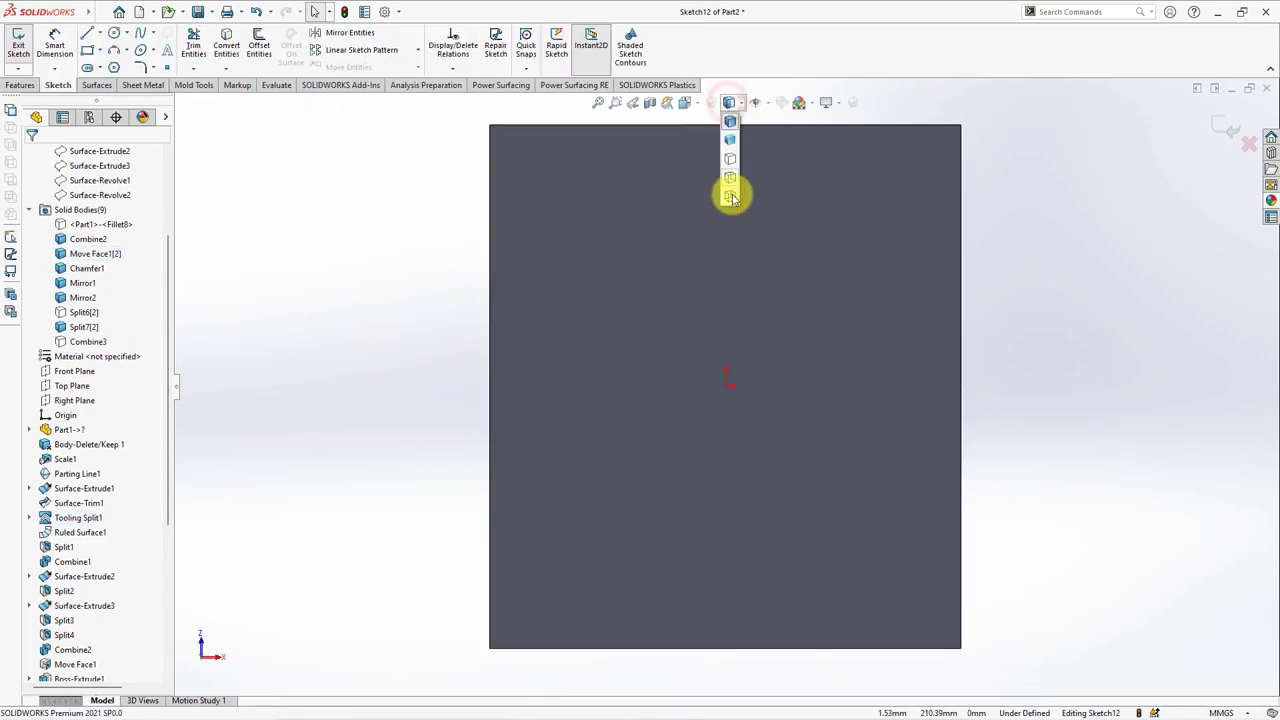
left_click(732, 196)
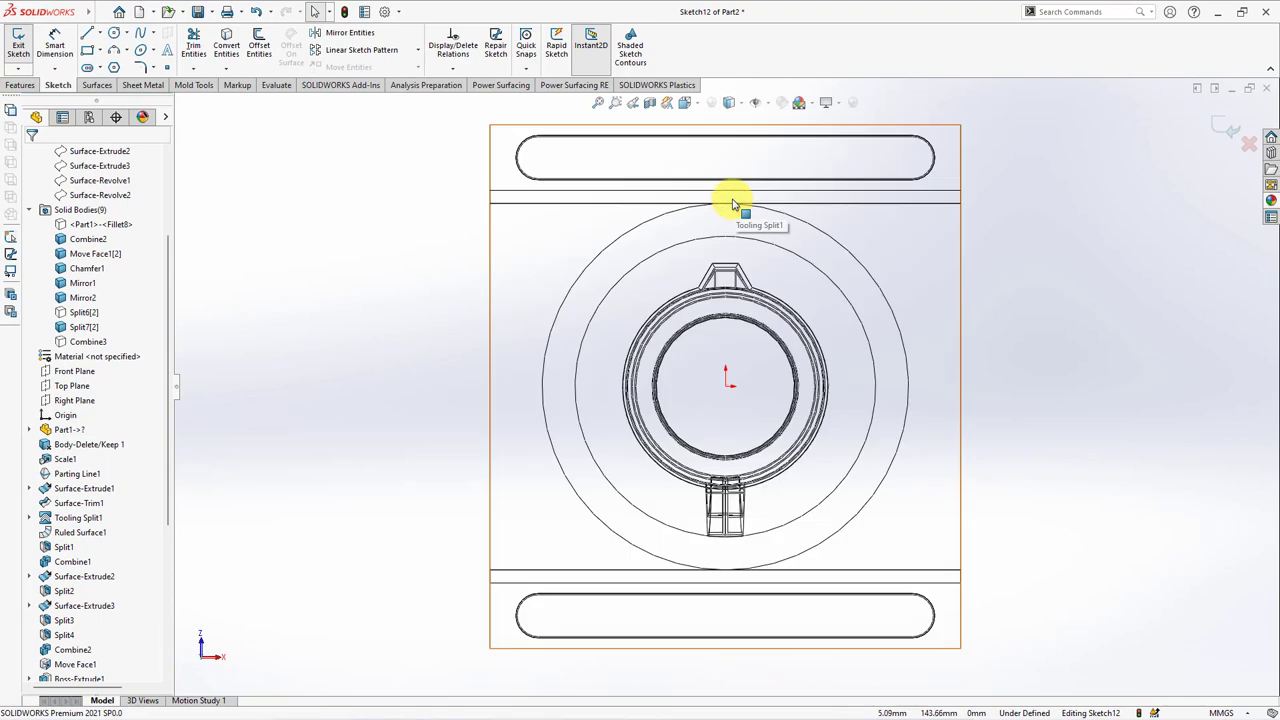
left_click(101, 52)
left_click(120, 84)
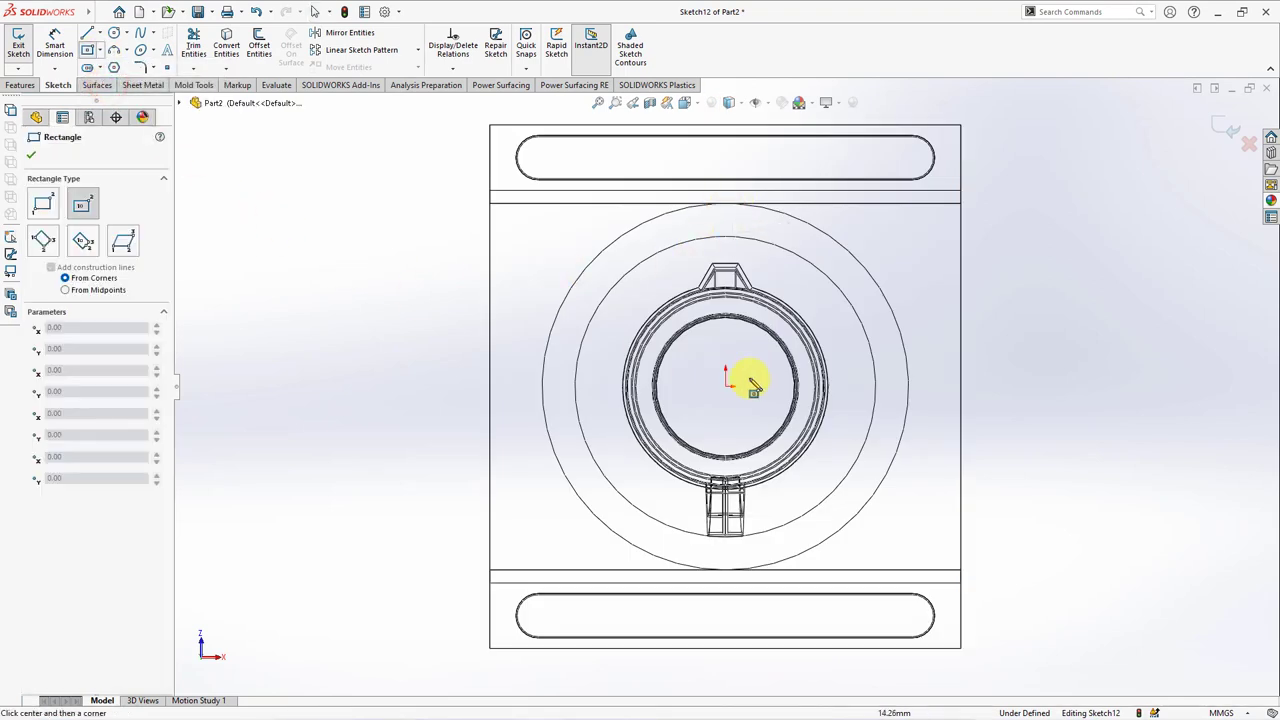
left_click_drag(729, 390, 543, 160)
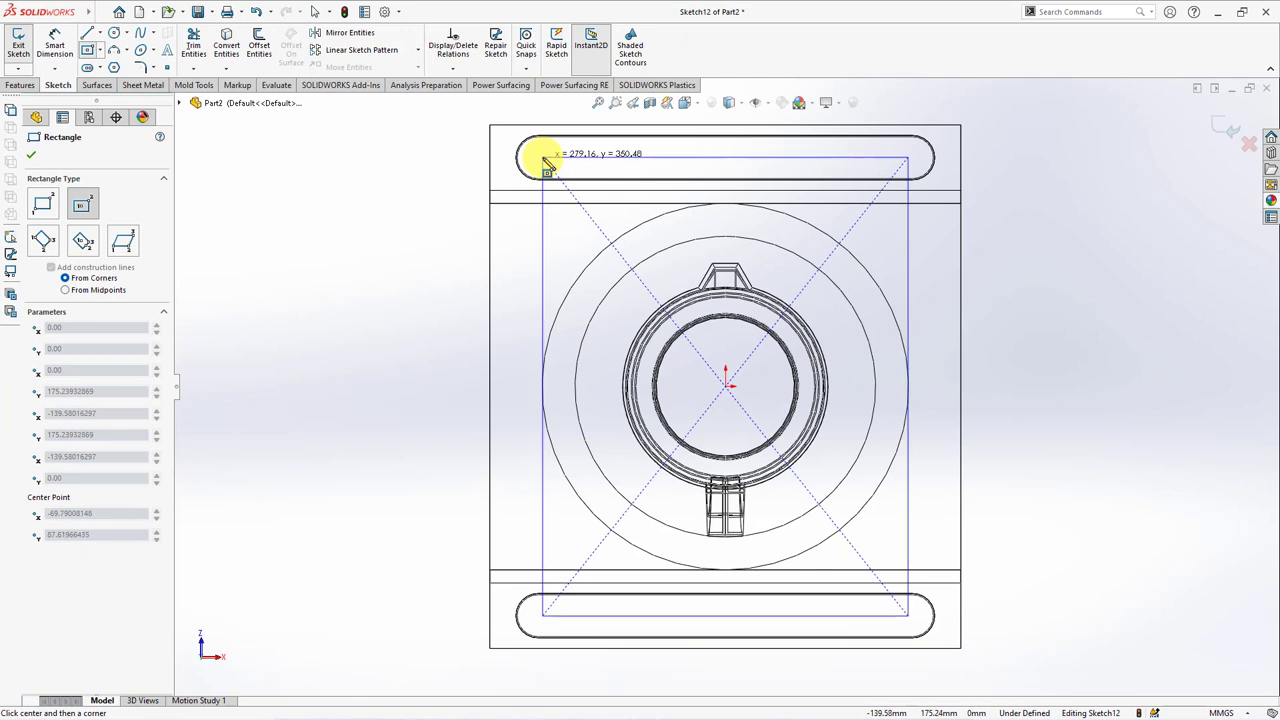
left_click(51, 497)
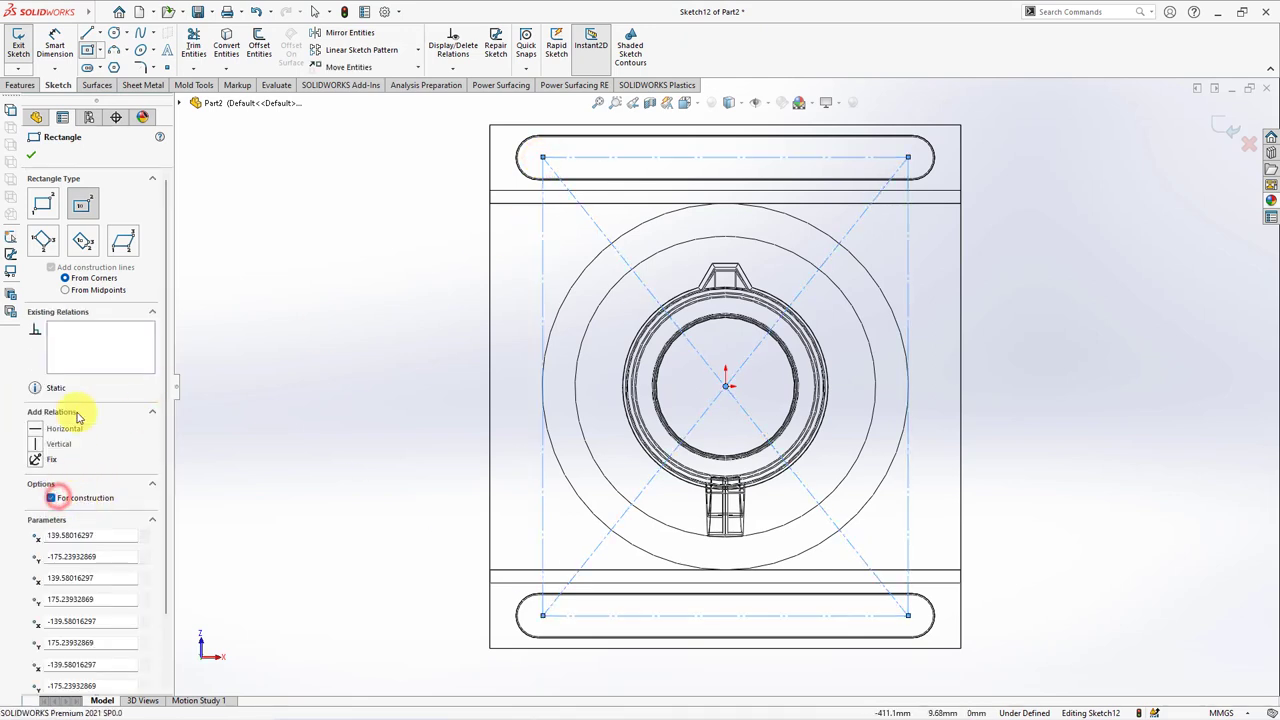
left_click(30, 154)
Dimension the rectangle 25 mm from the top edge and 45 mm from the side edge, then exit.
left_click(55, 45)
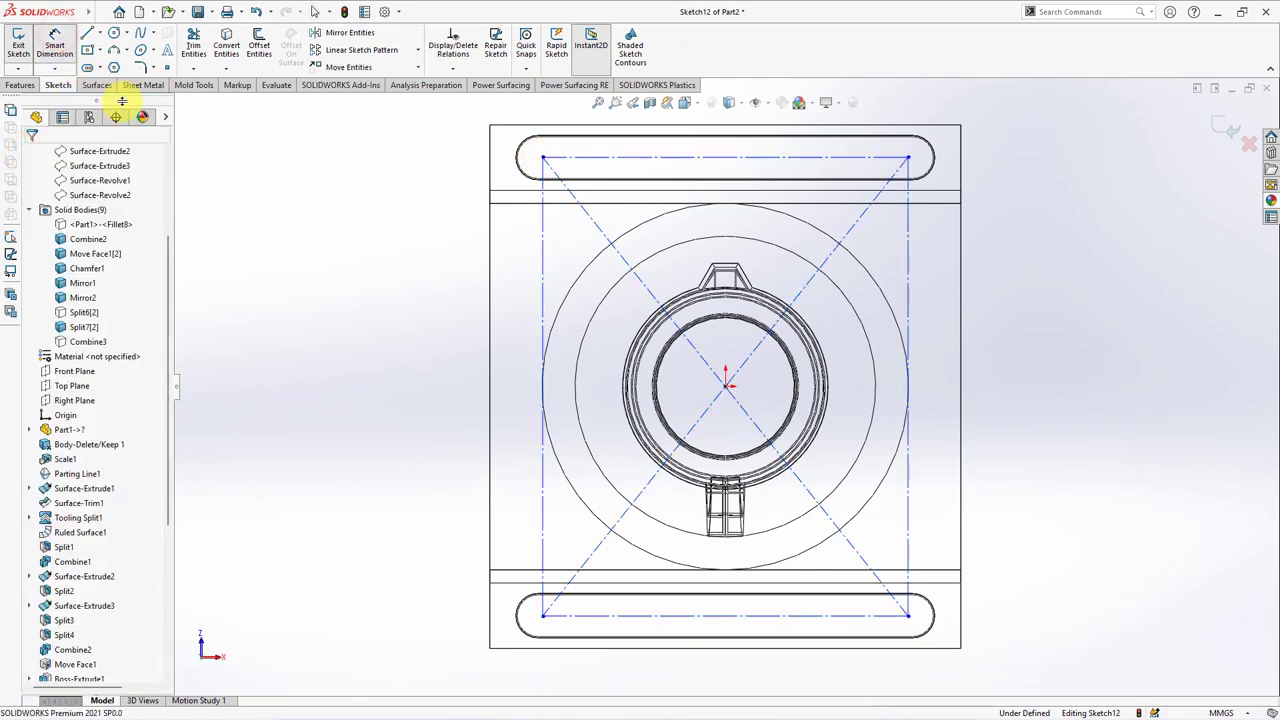
left_click(585, 158)
left_click(449, 147)
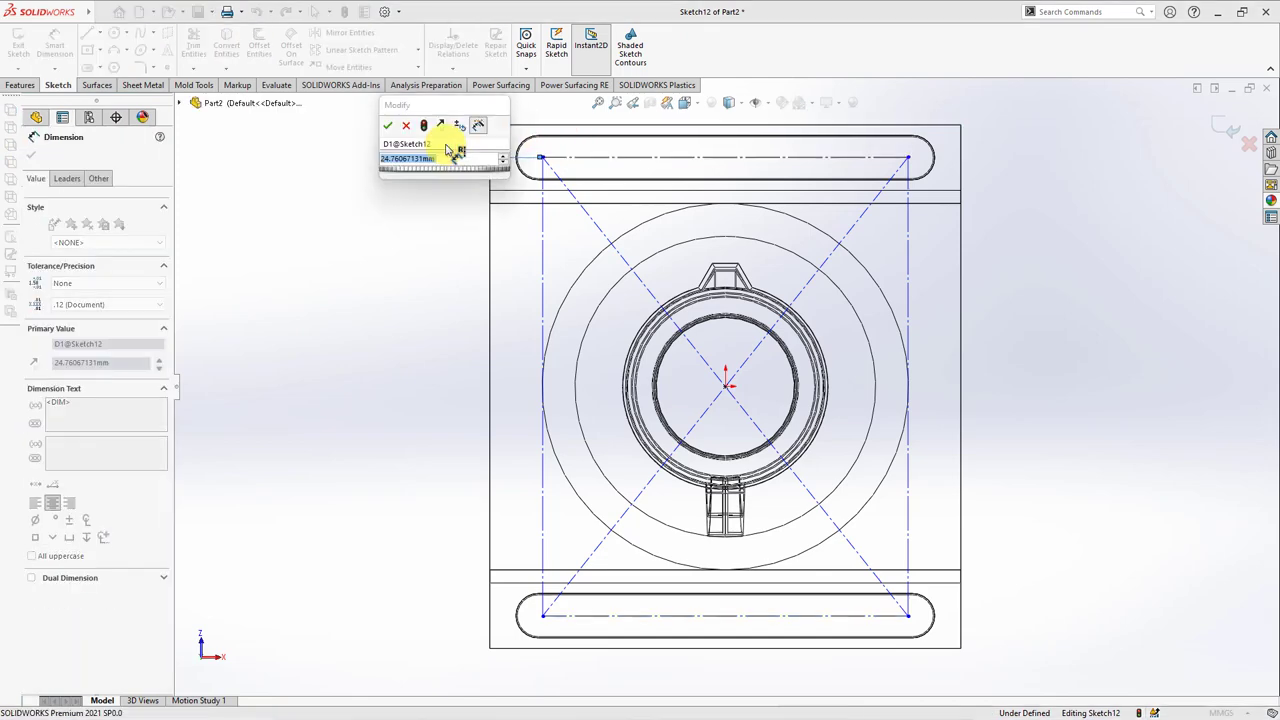
type("25")
left_click(389, 128)
left_click(540, 243)
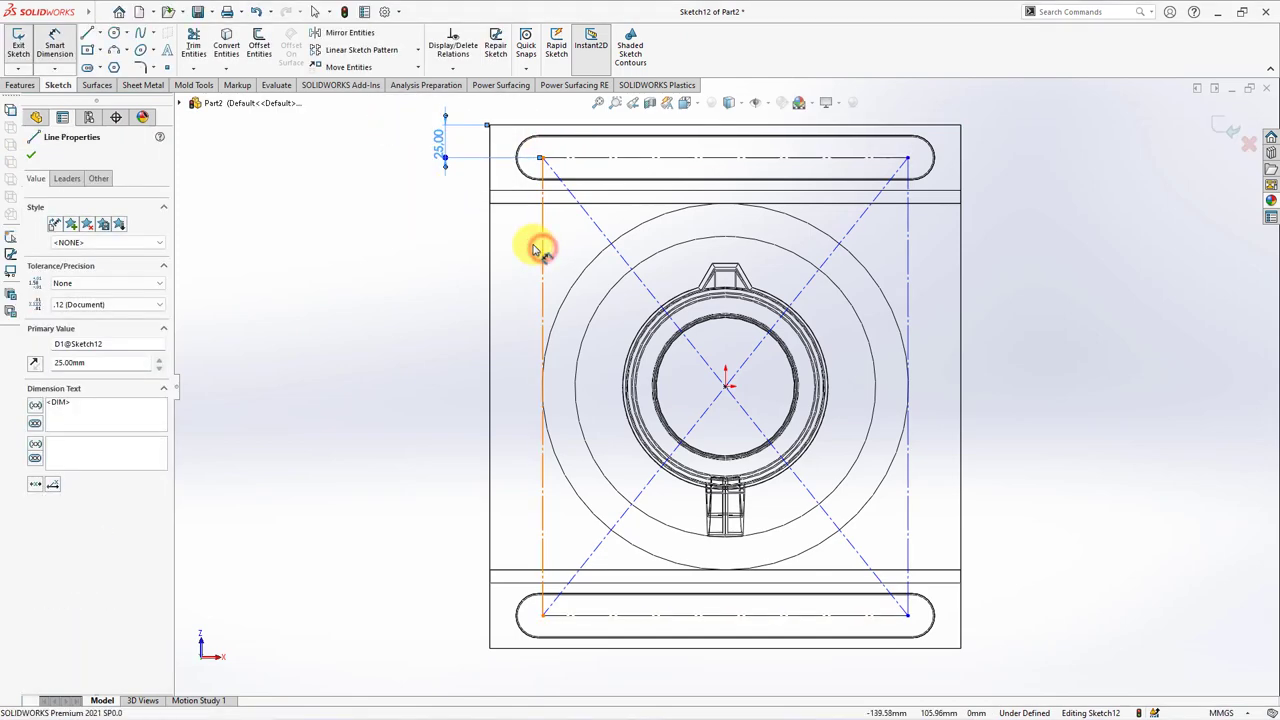
left_click(489, 241)
left_click(546, 137)
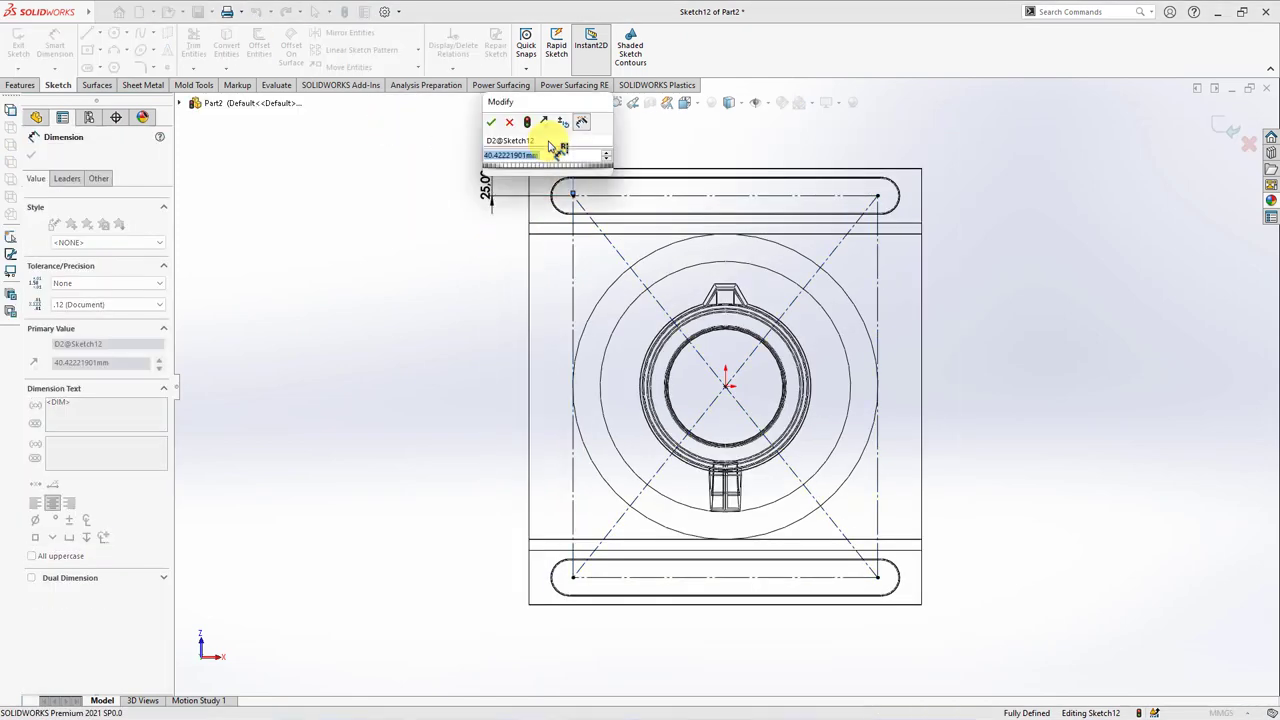
type("45")
left_click(497, 122)
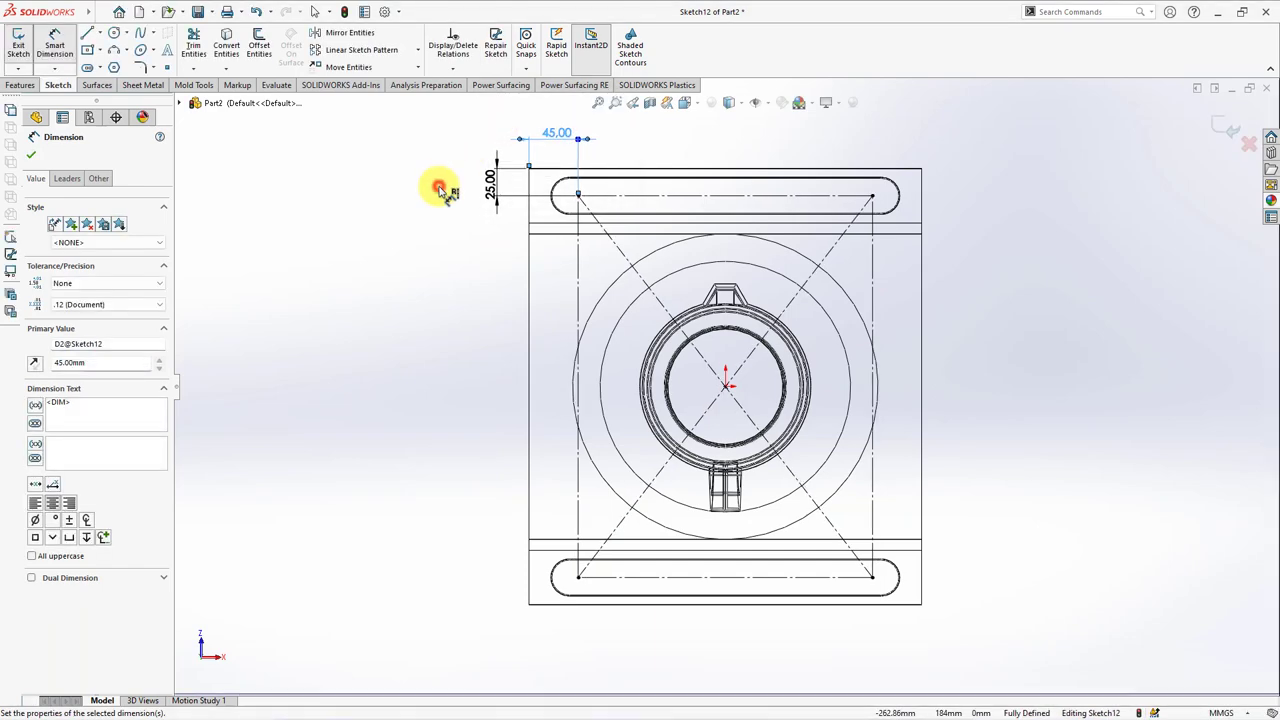
left_click(1230, 131)
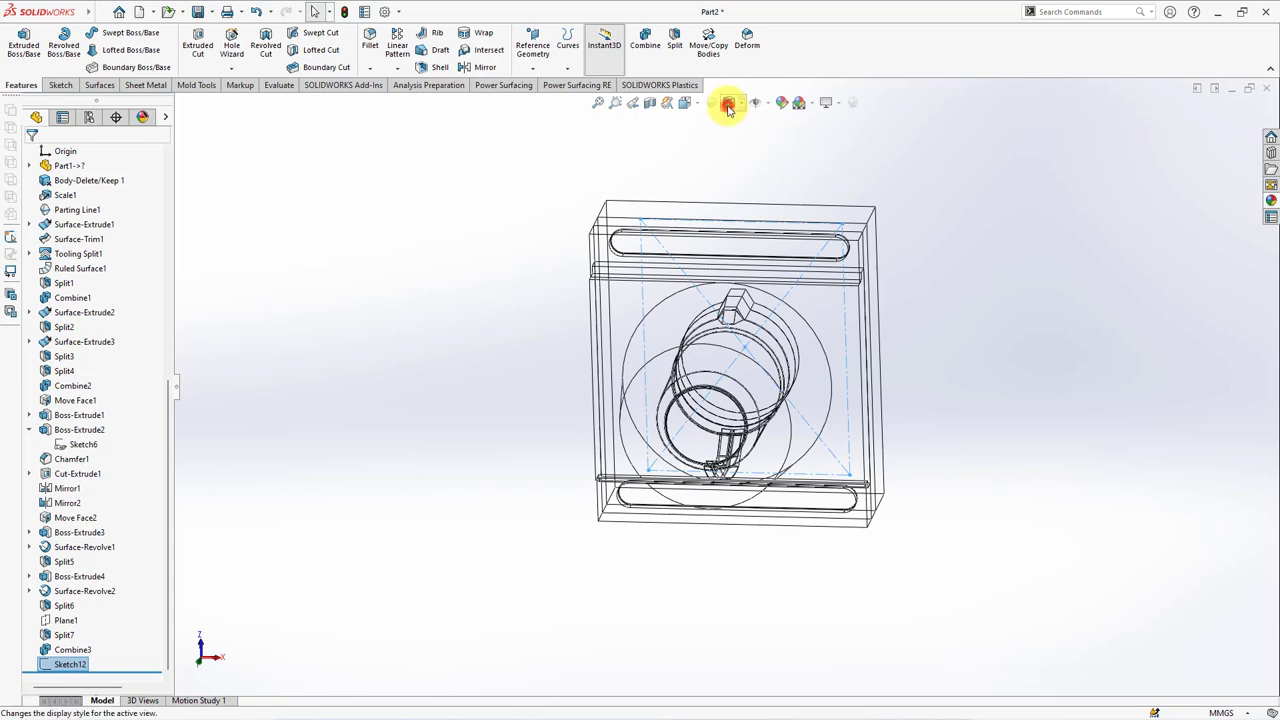
Switch to Shaded With Edges and set up a 25 mm counterbored drilled hole.
left_click(728, 107)
left_click(731, 198)
middle_click_drag(731, 206, 743, 209)
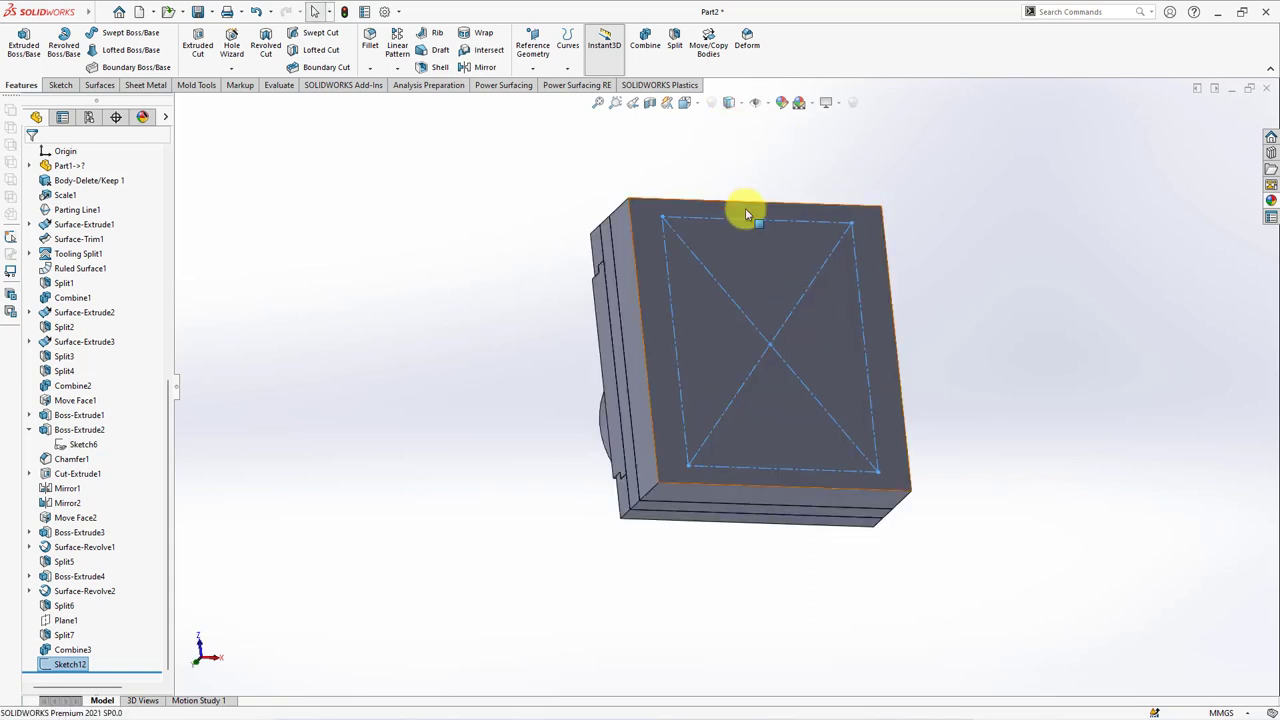
left_click(226, 52)
left_click(99, 349)
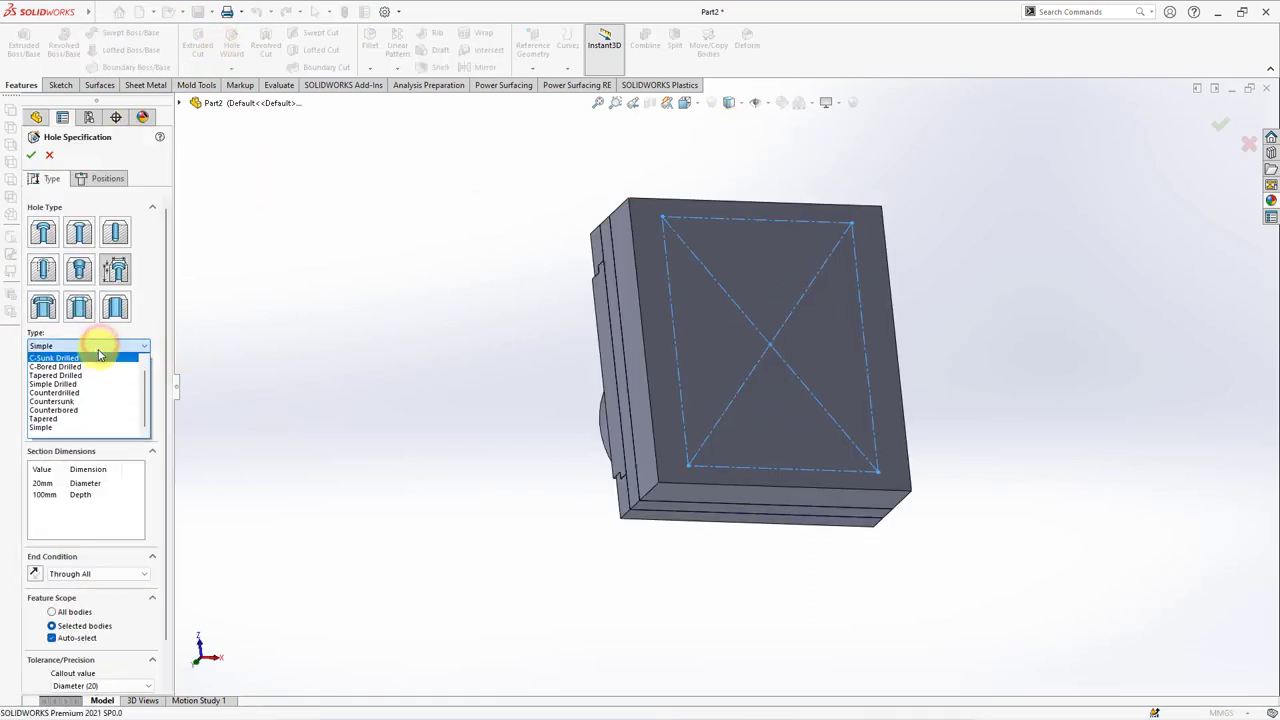
left_click(95, 366)
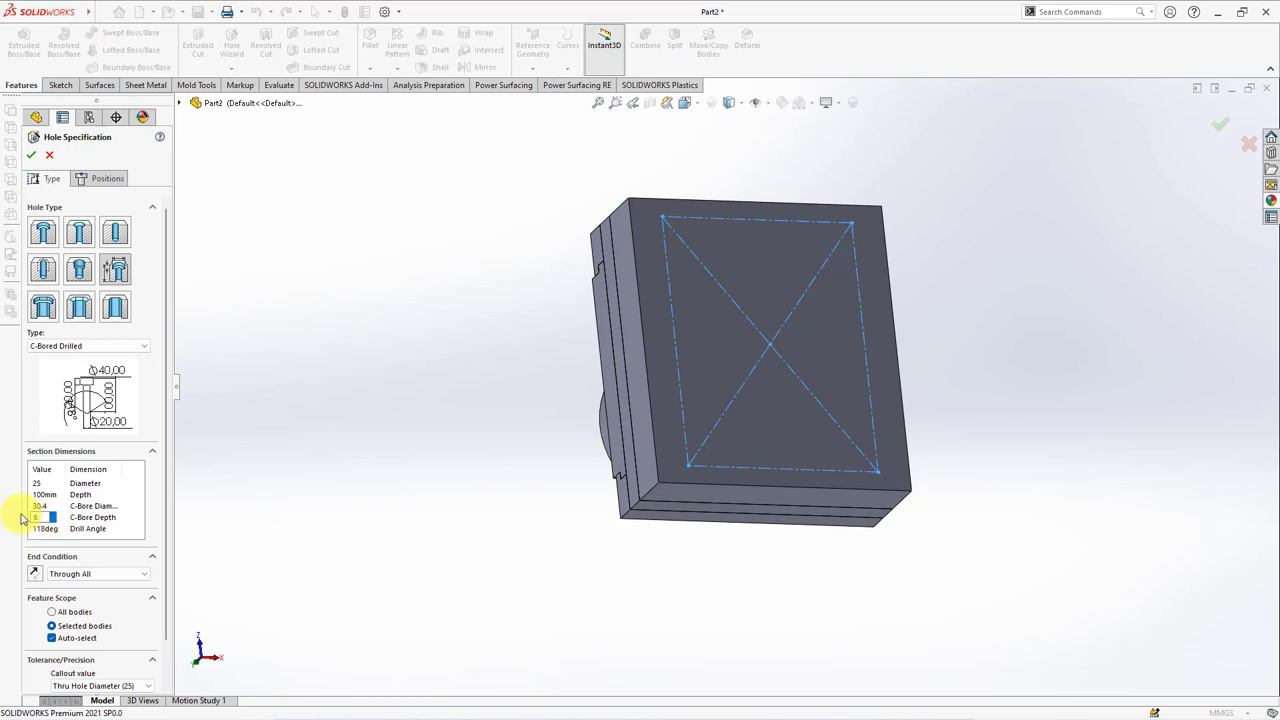
scroll(70, 280, "down", 1)
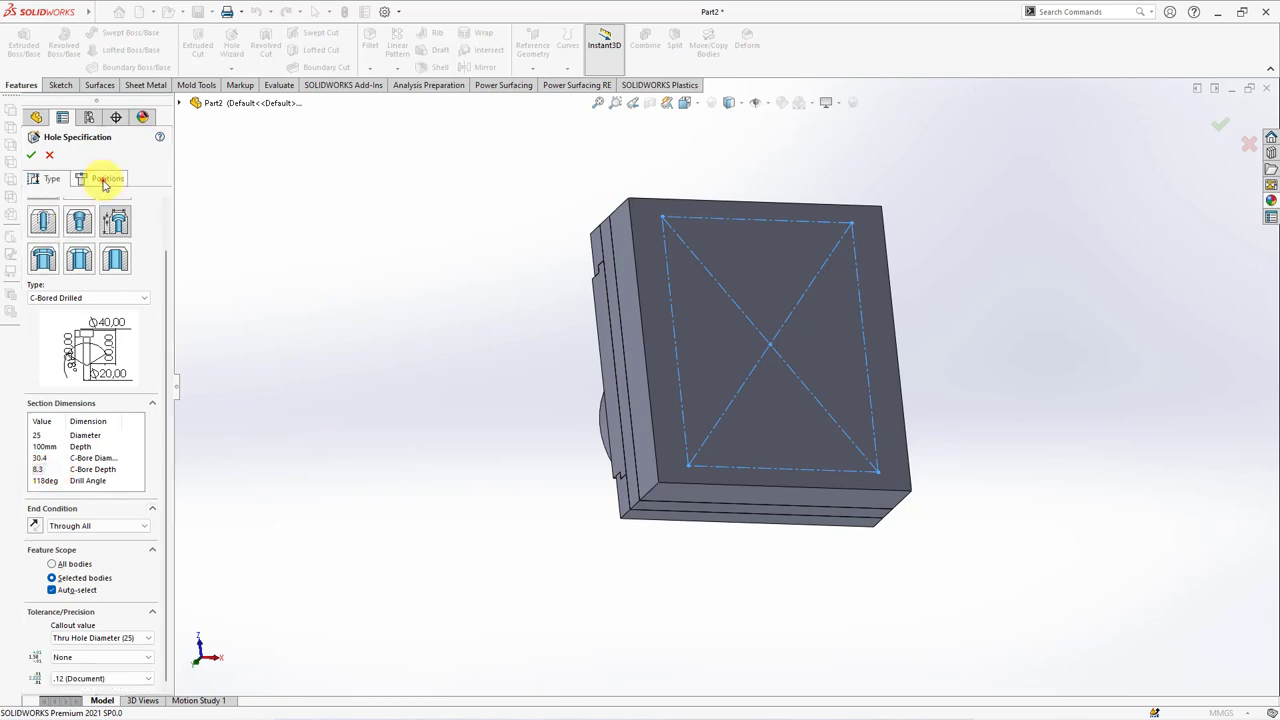
Place the counterbored holes at the construction rectangle's corners and confirm them.
left_click(104, 180)
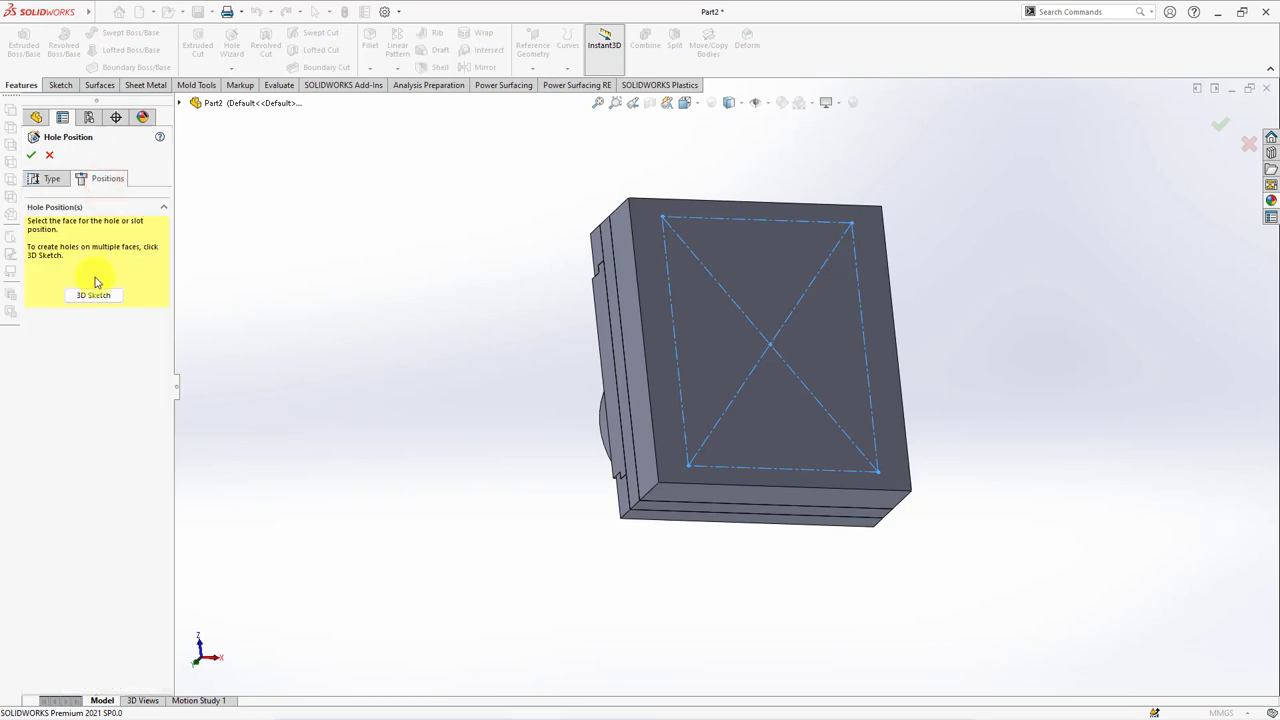
left_click(659, 216)
left_click(850, 223)
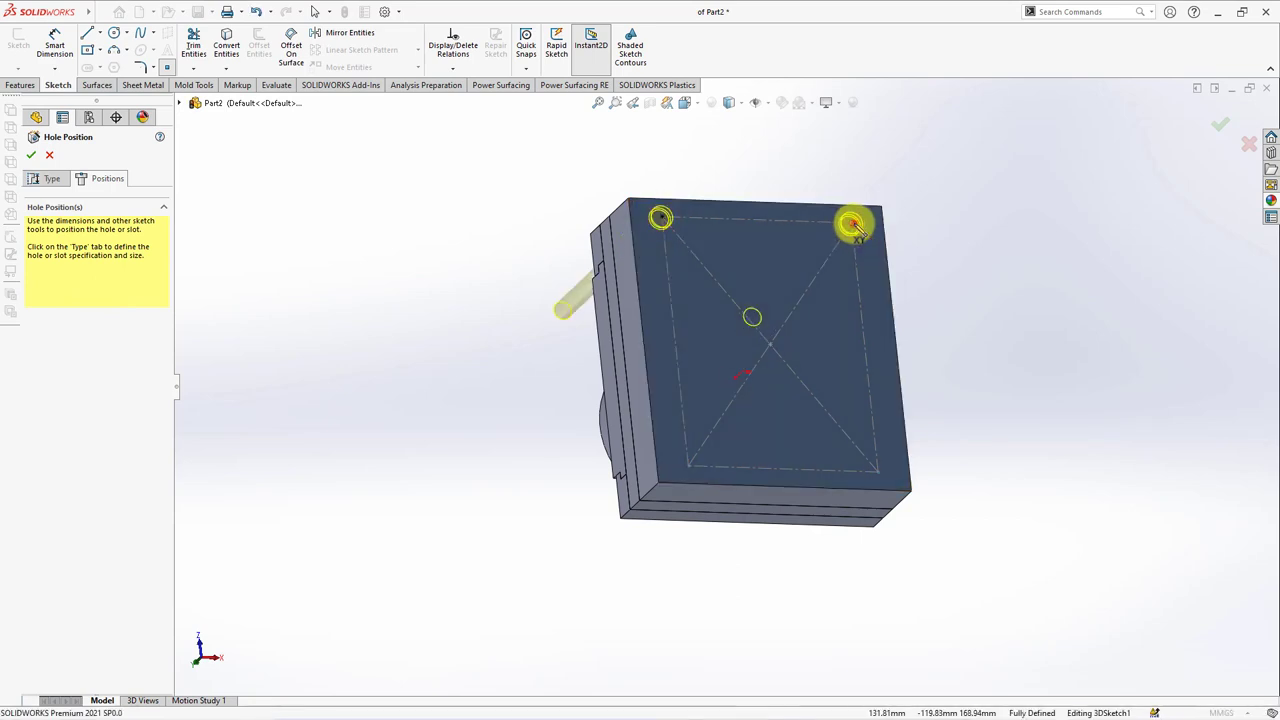
left_click(879, 471)
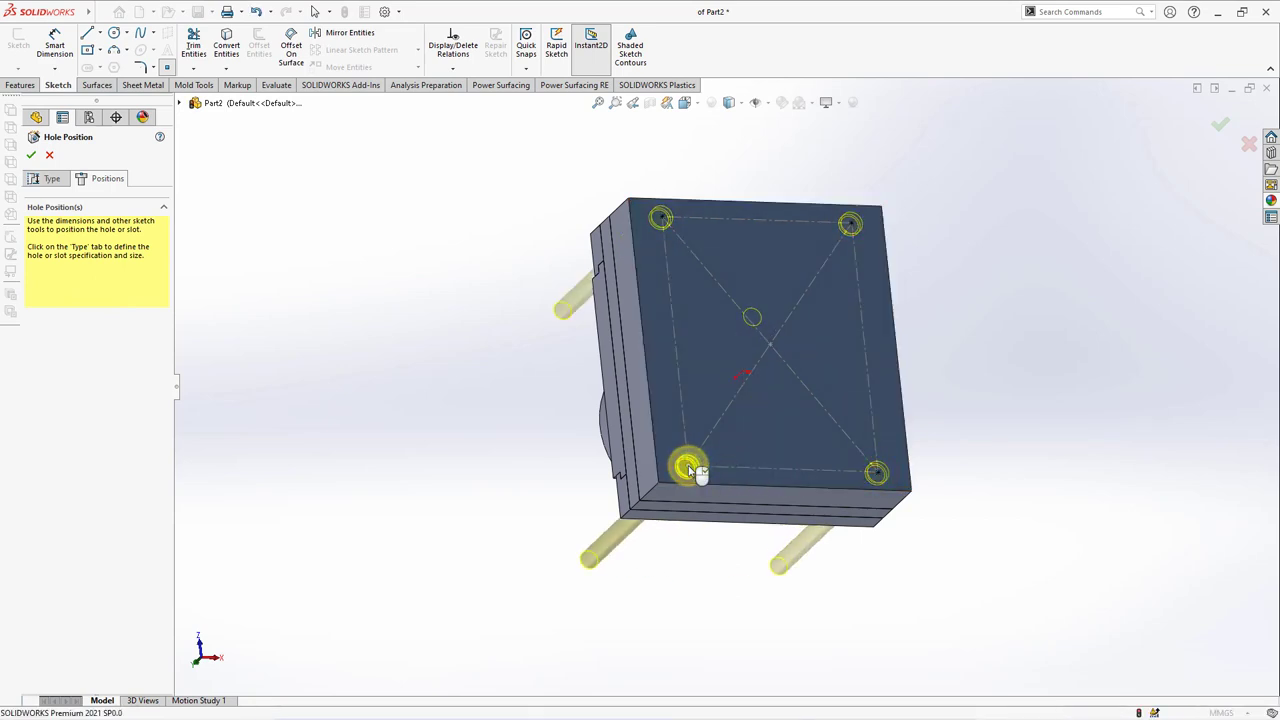
key("Return")
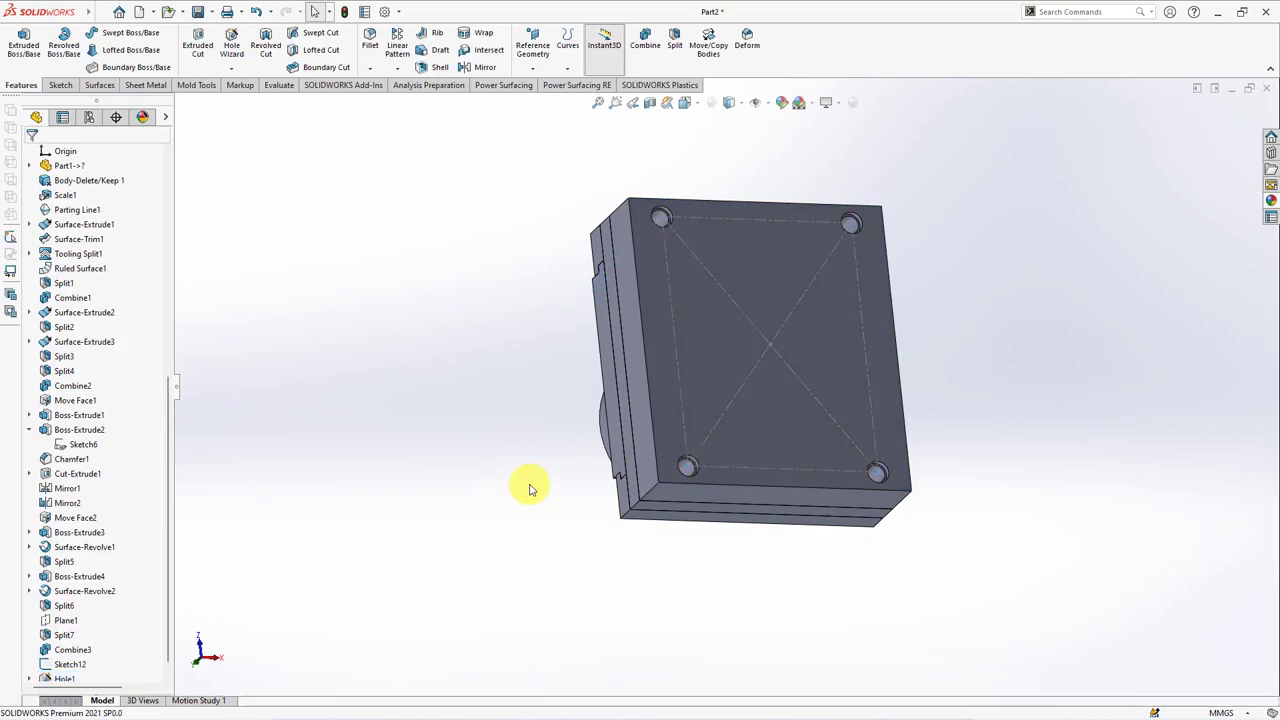
key("ctrl+7")
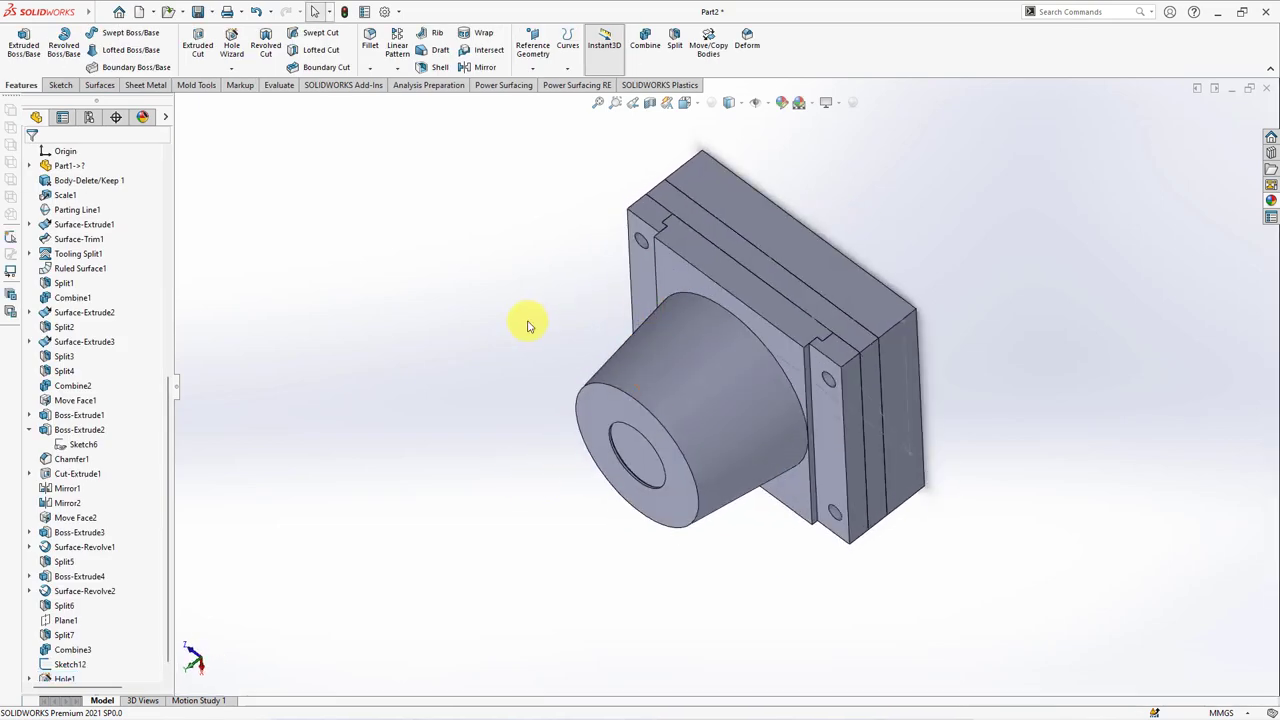
Show the Combine3 body again and select the block's side face and top slot face.
mouse_move(166, 380)
left_mouse_down()
mouse_move(166, 343)
mouse_move(206, 269)
left_mouse_up()
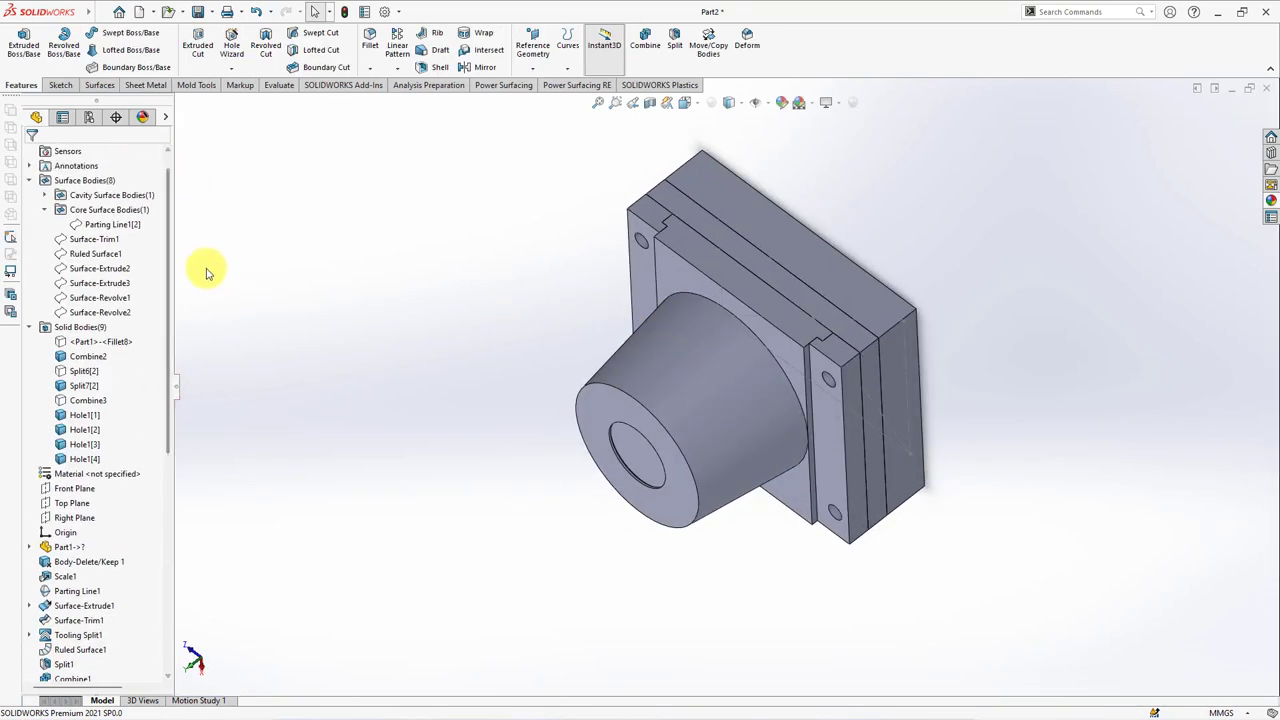
left_click(88, 400)
left_click(92, 378)
left_click(277, 374)
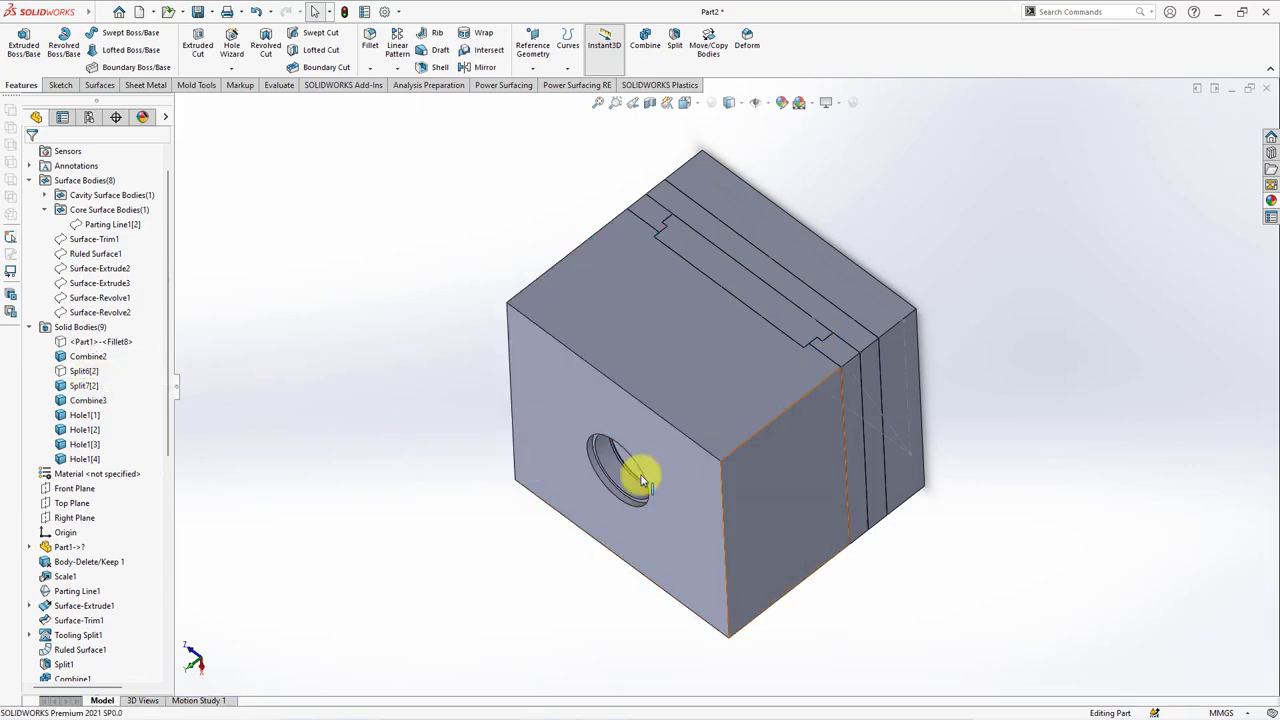
left_click(850, 437)
left_click(651, 215, "ctrl")
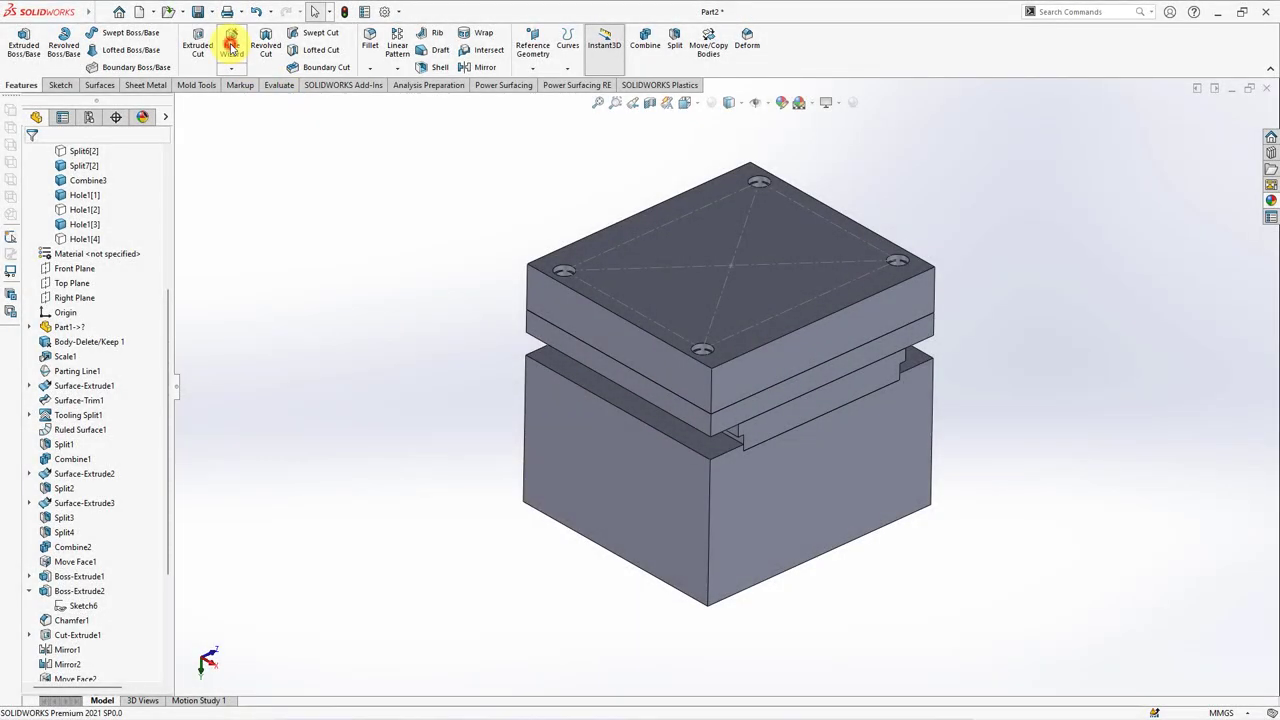
Start a counterbored drilled hole with a set-depth (blind) end condition.
left_click(231, 47)
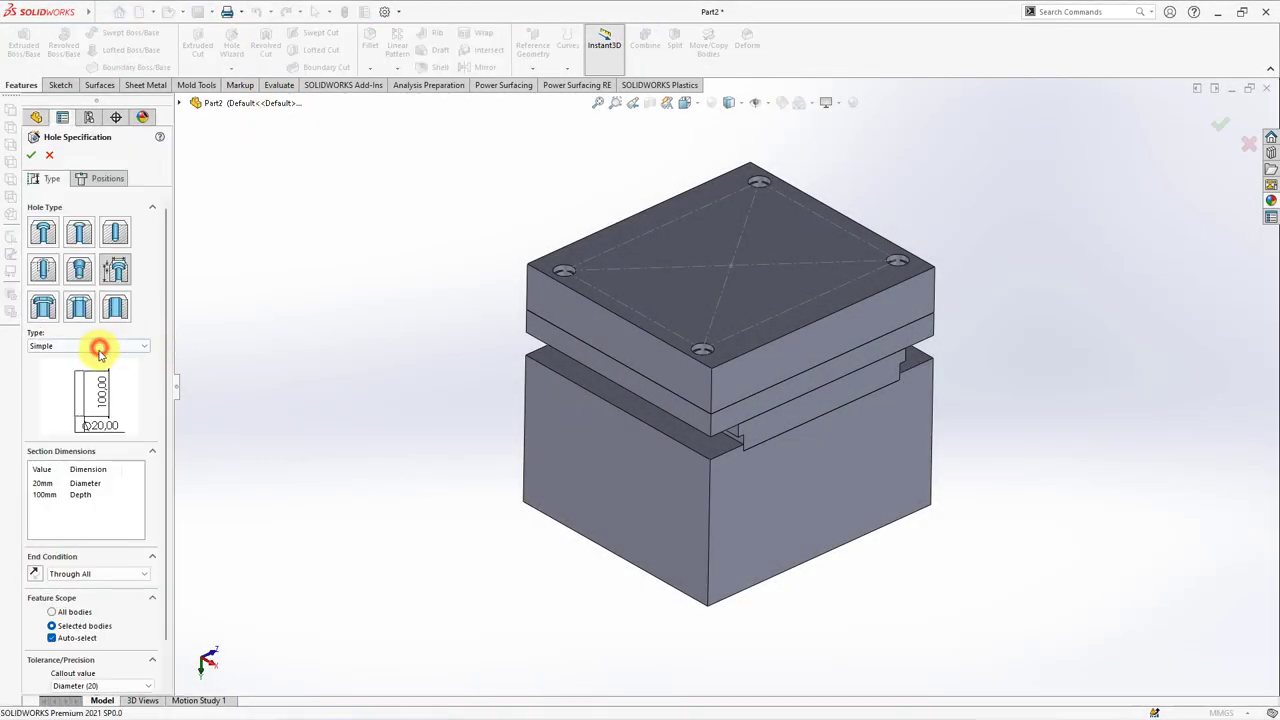
left_click(100, 346)
left_click(92, 358)
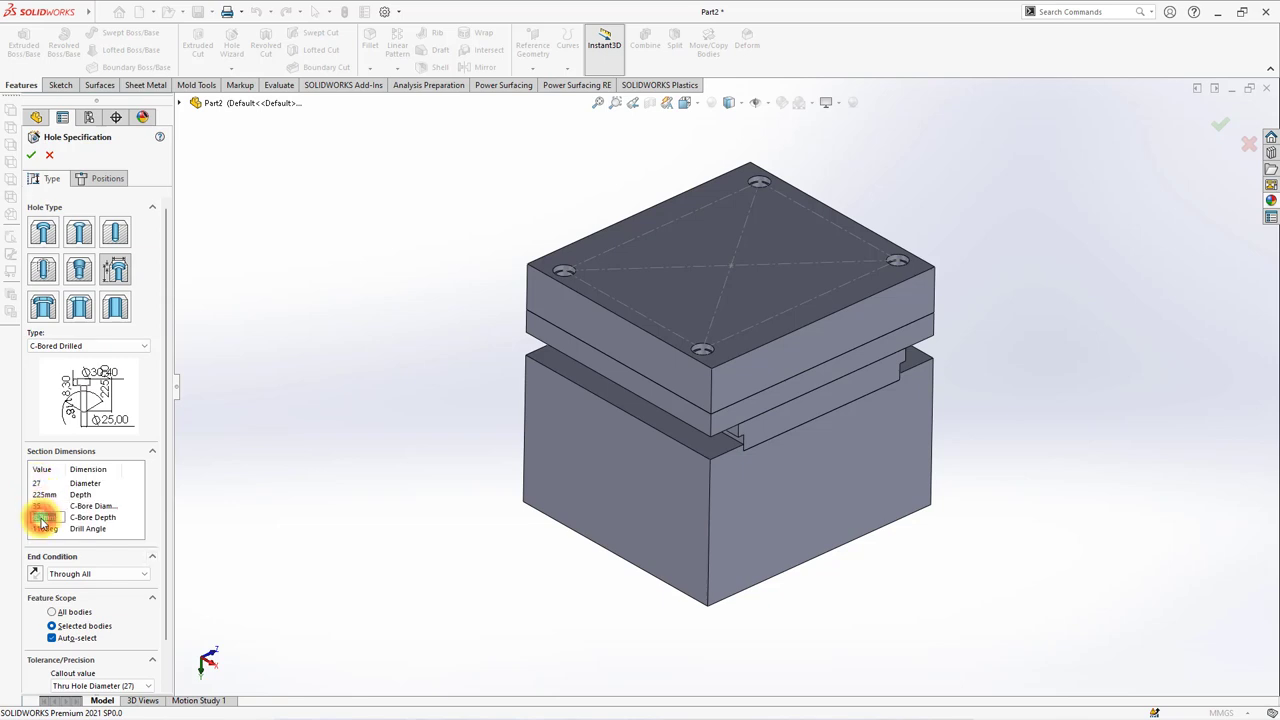
left_click(63, 573)
left_click(62, 586)
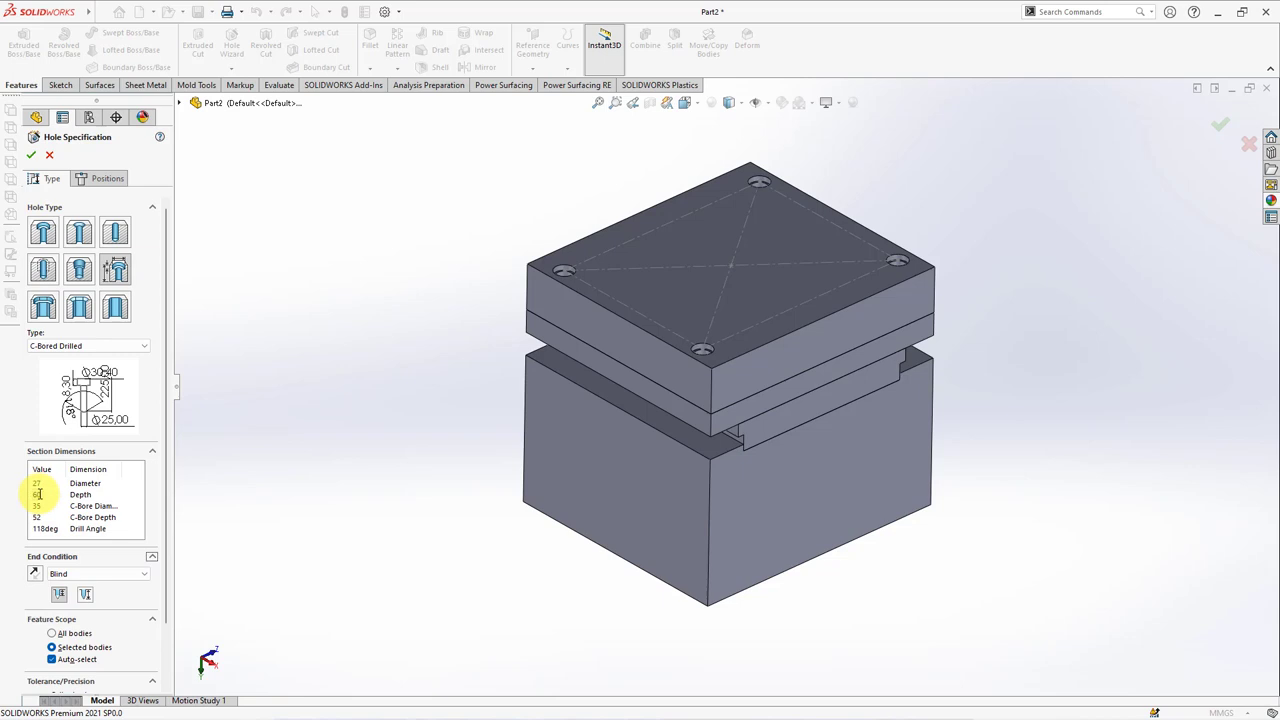
Place the hole points on the lower block's top face.
left_click(108, 179)
left_click(100, 296)
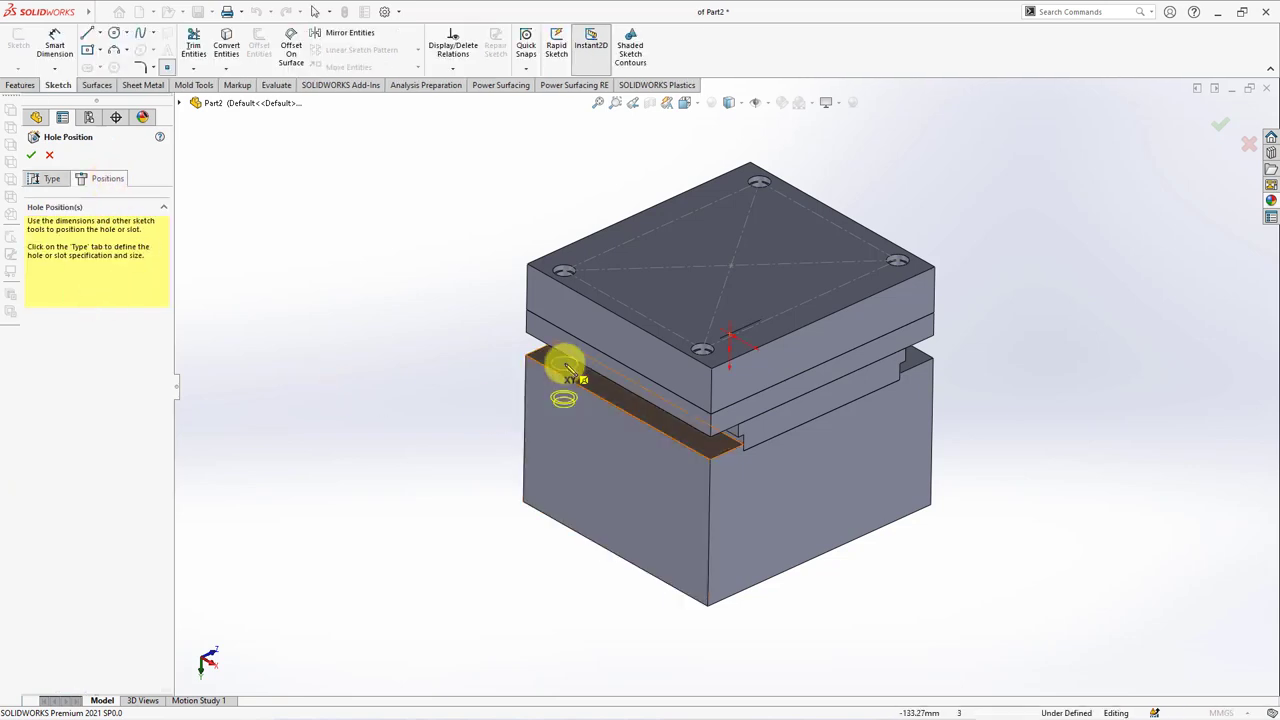
left_click(563, 366)
left_click(700, 437)
mouse_move(703, 437)
middle_mouse_down()
mouse_move(685, 407)
mouse_move(740, 512)
middle_mouse_up()
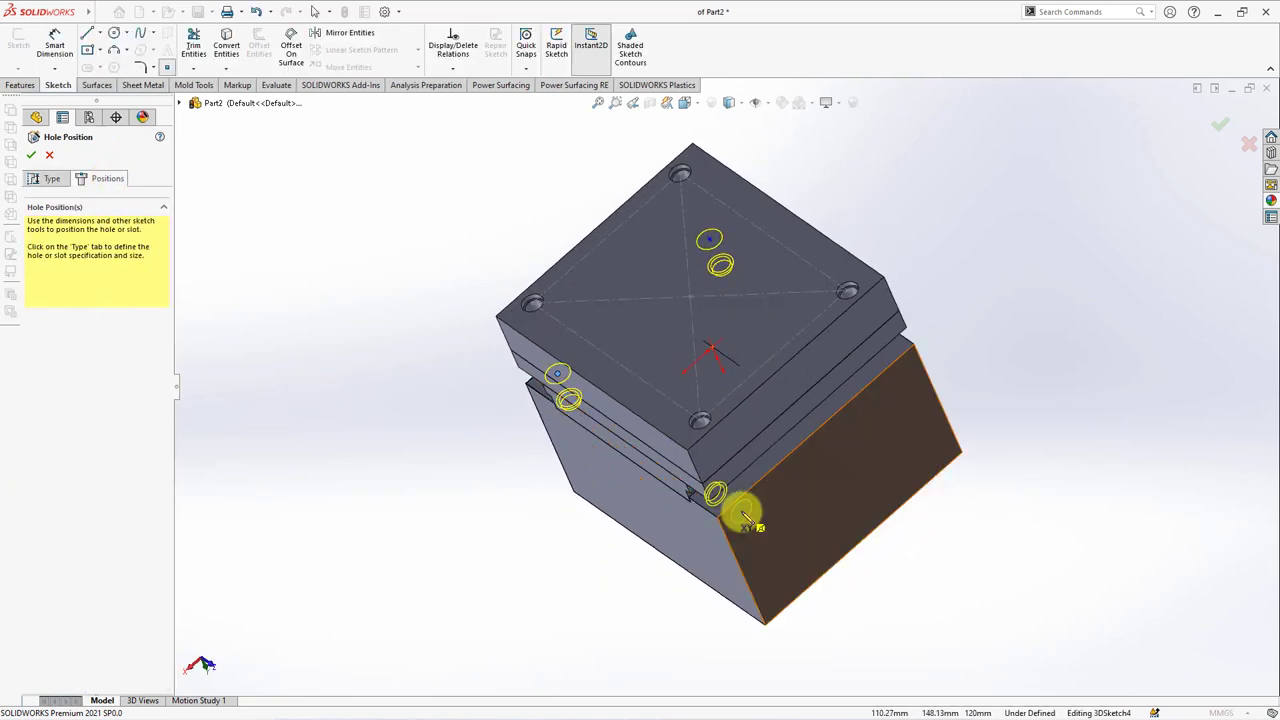
left_click(888, 357)
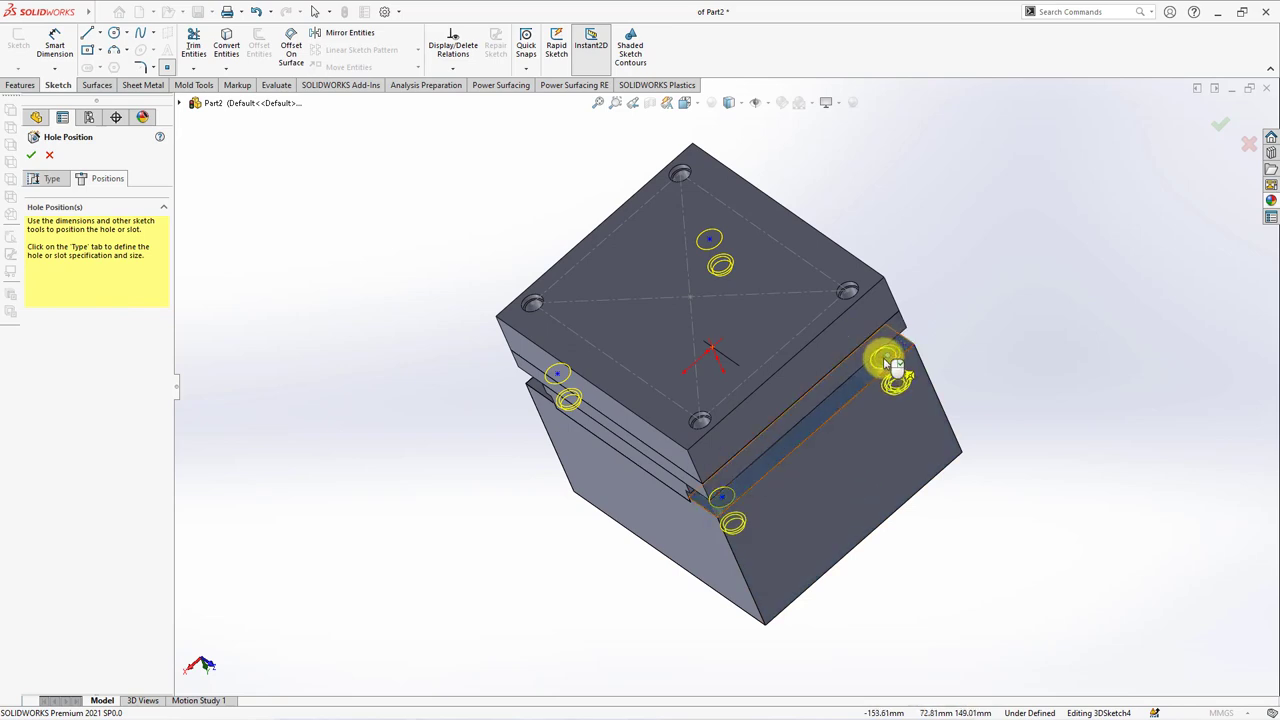
Make the first hole points concentric with their corner bolt holes.
left_click(468, 101)
left_click(849, 293)
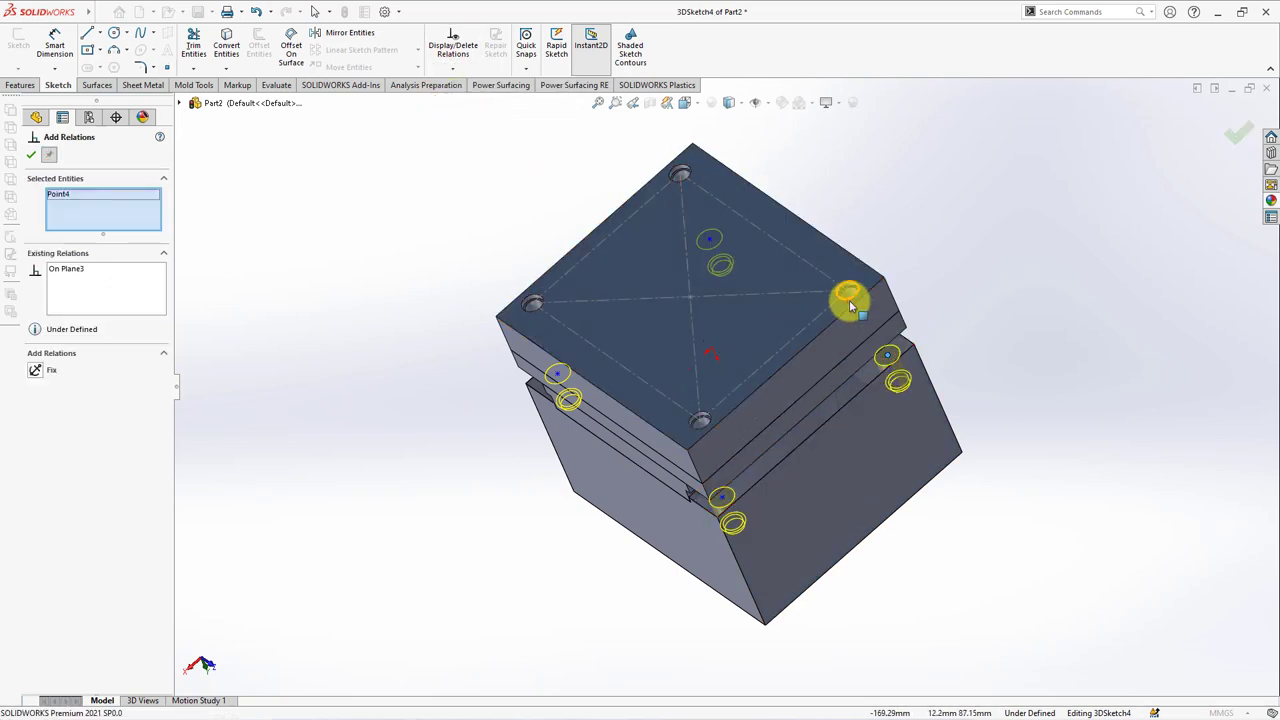
left_click(640, 349)
left_click(35, 372)
left_click(35, 372)
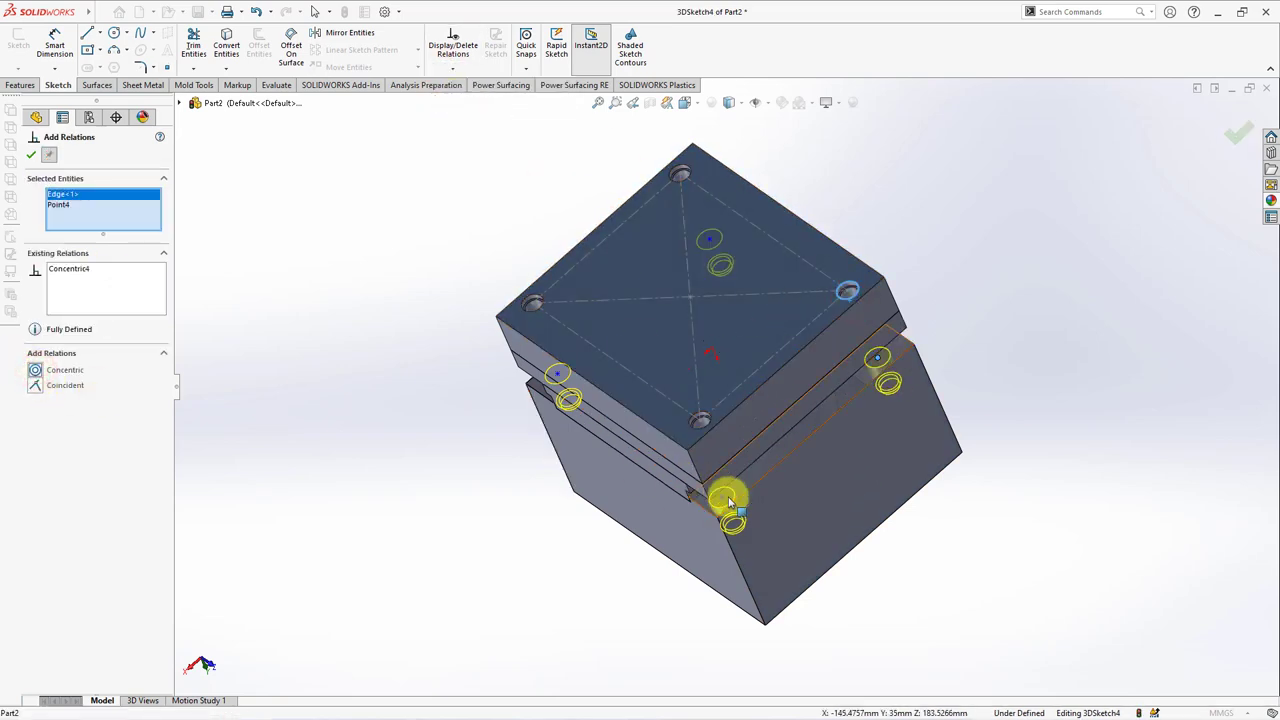
left_click(700, 432)
left_click(700, 432)
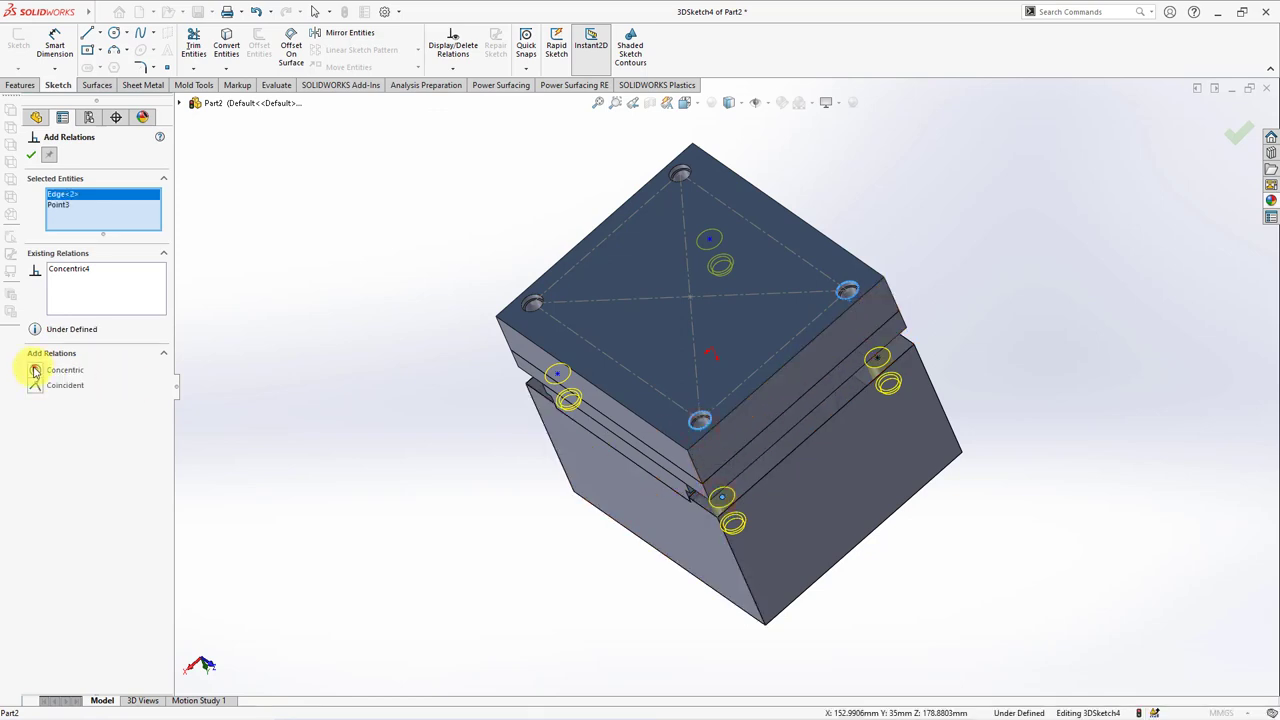
left_click(38, 370)
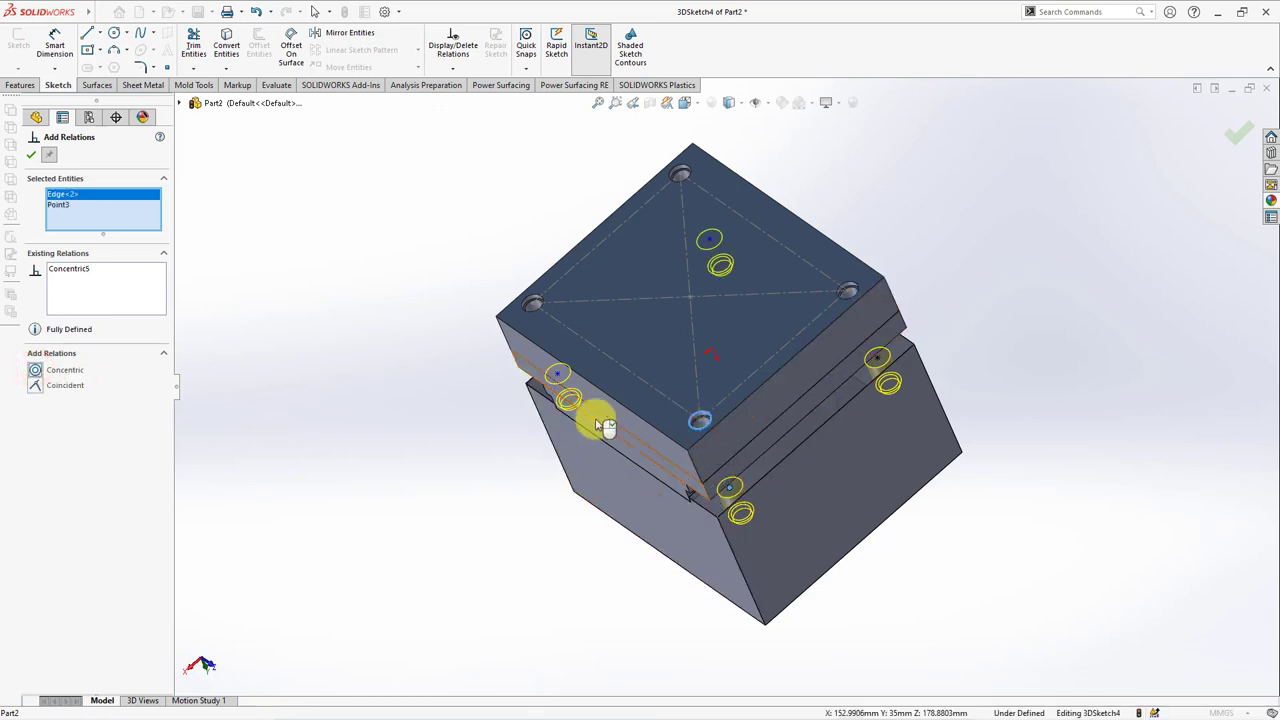
Make the remaining hole points concentric with corner holes and finish Hole4.
left_click(535, 316)
left_click(38, 370)
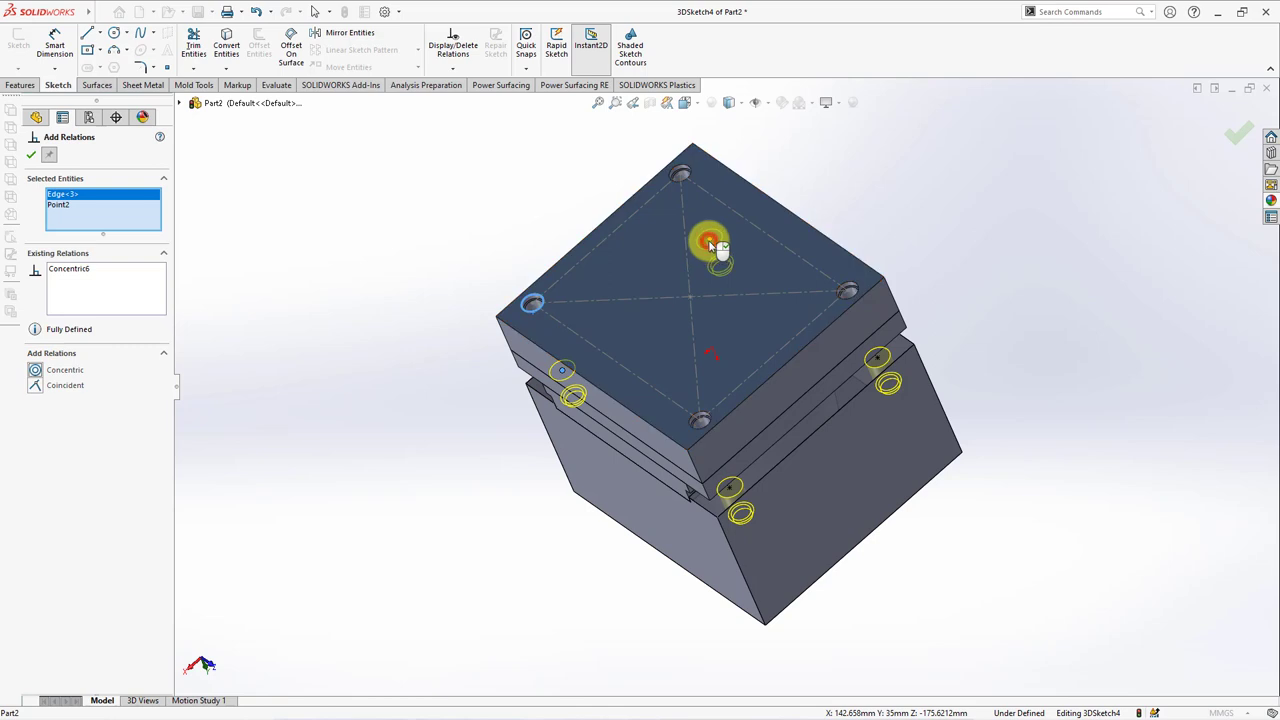
left_click(709, 242)
left_click(694, 176)
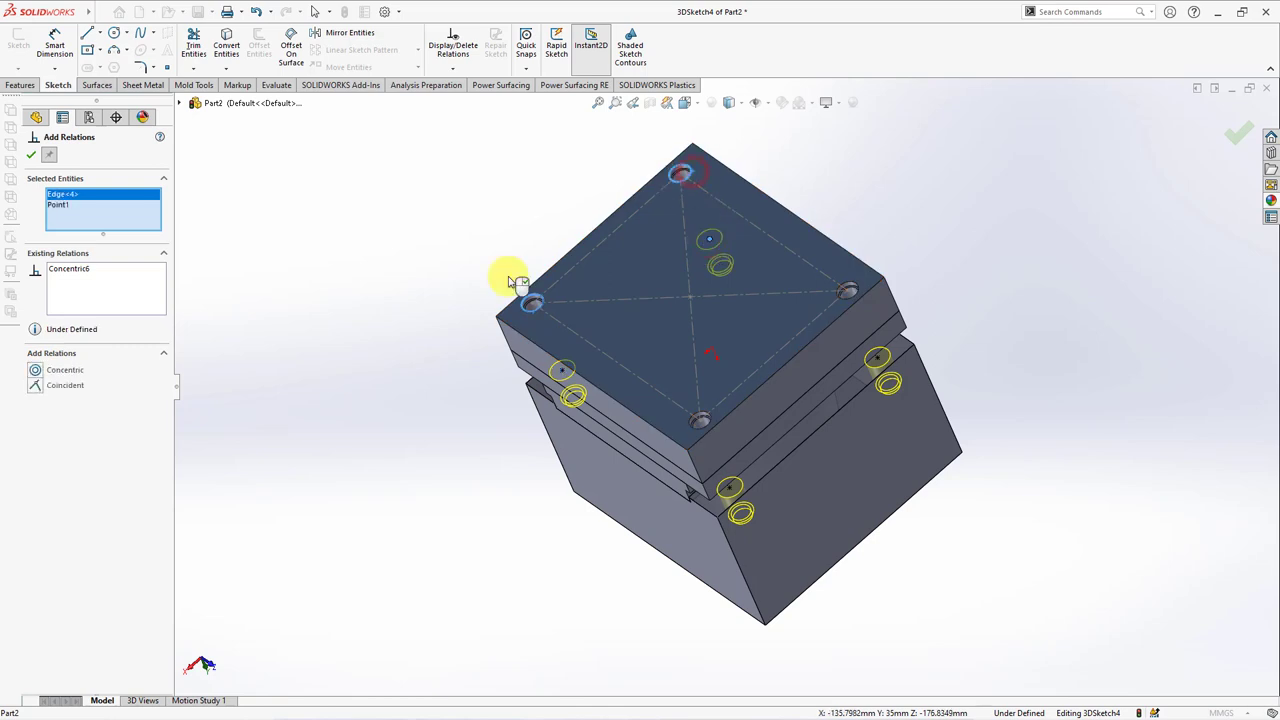
left_click(36, 371)
left_click(31, 156)
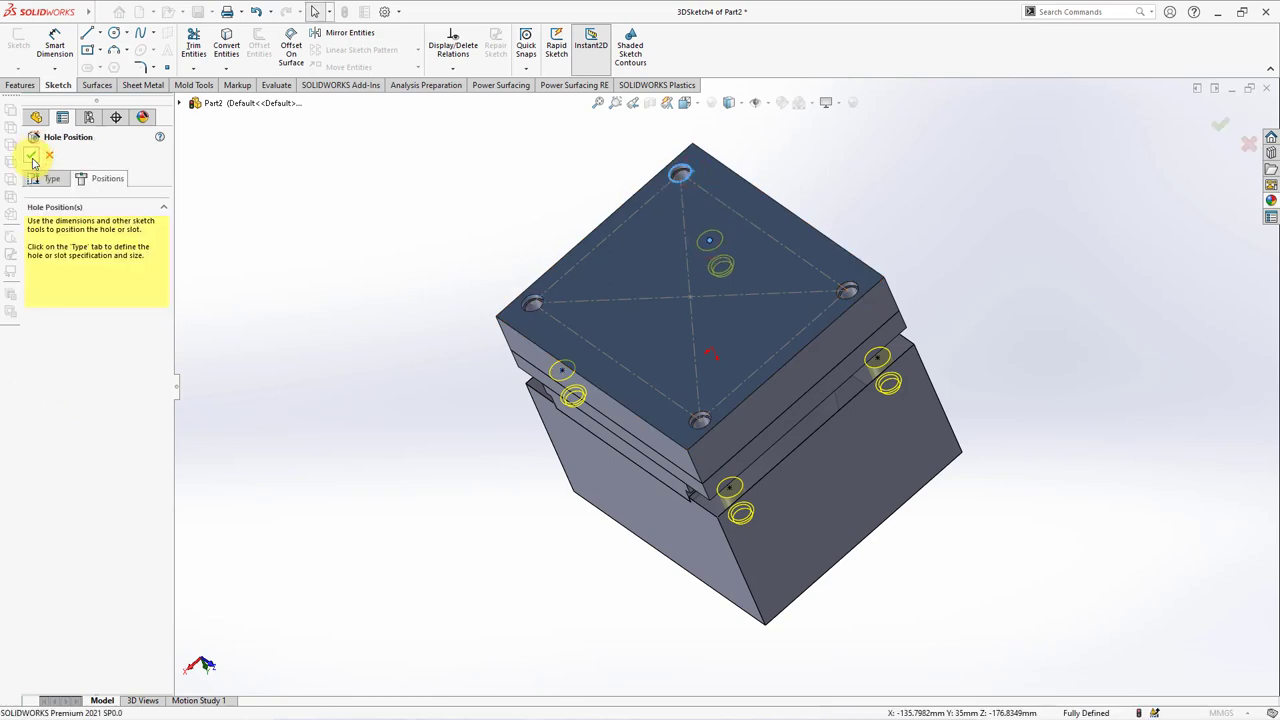
left_click(31, 156)
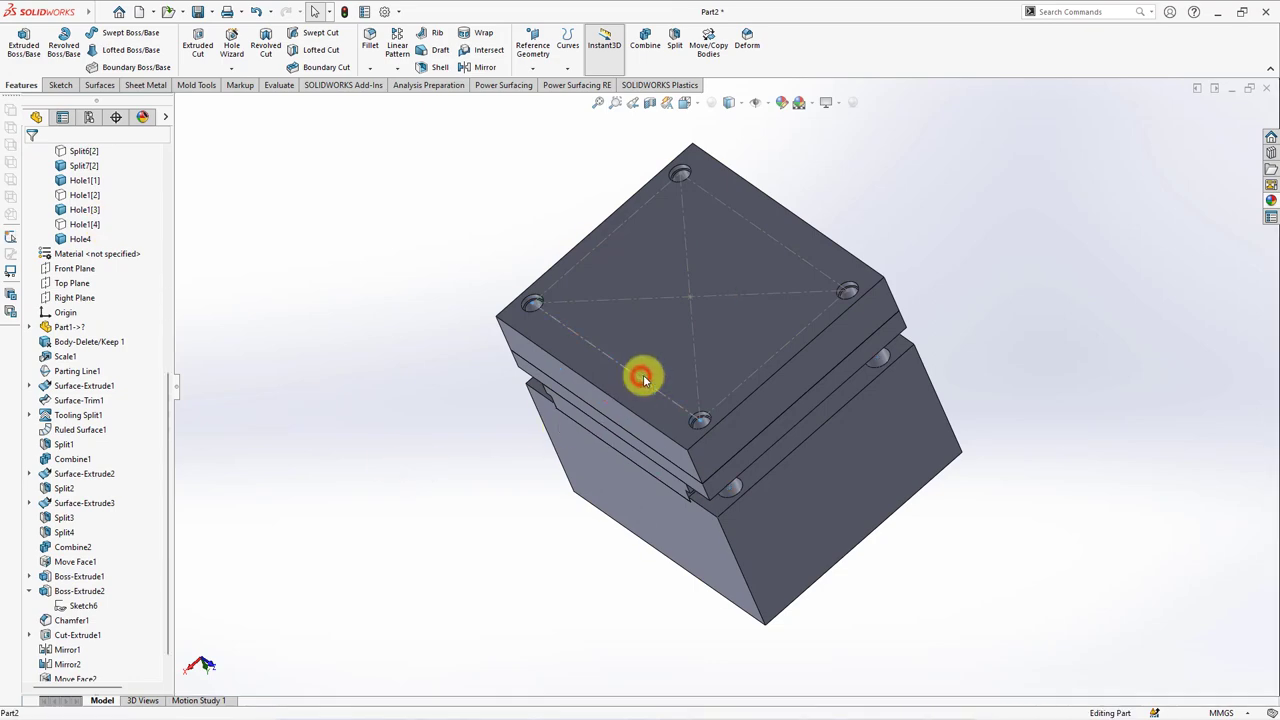
Hide the Hole1[2], Hole1[3] and Hole1[4] plate bodies.
middle_click_drag(640, 375, 702, 353)
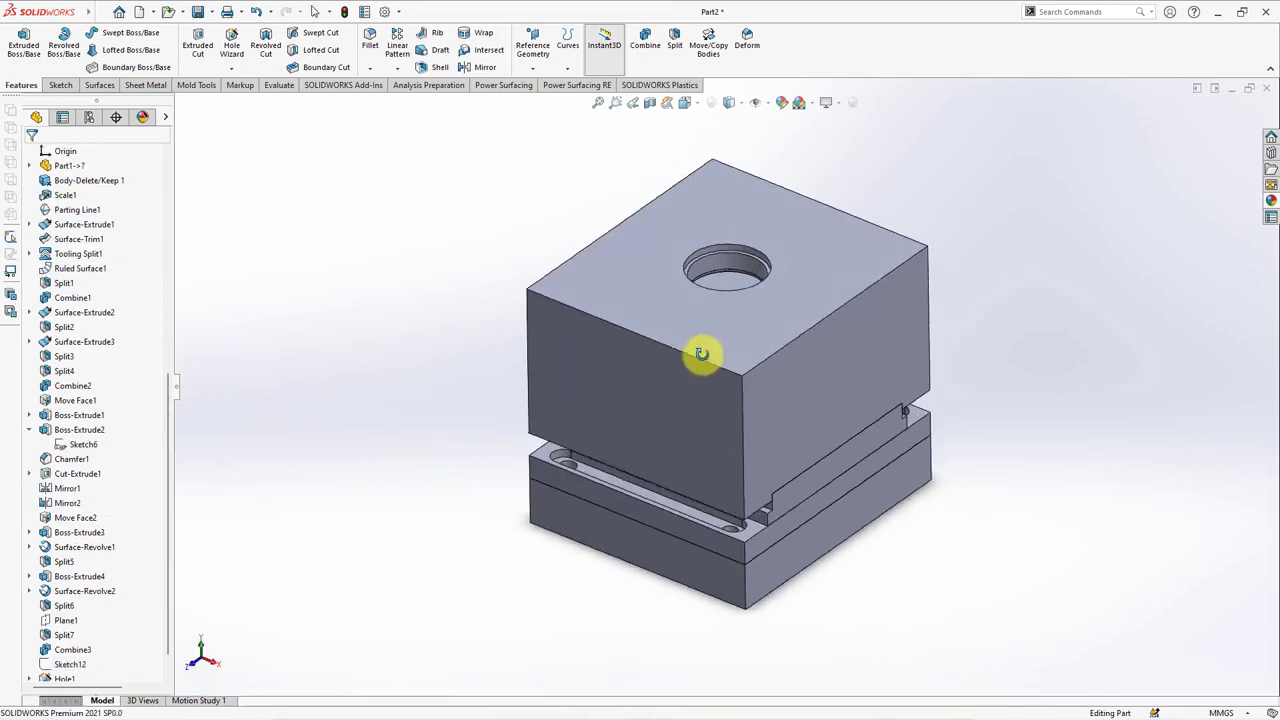
scroll(60, 275, "up", 6)
left_click(68, 324)
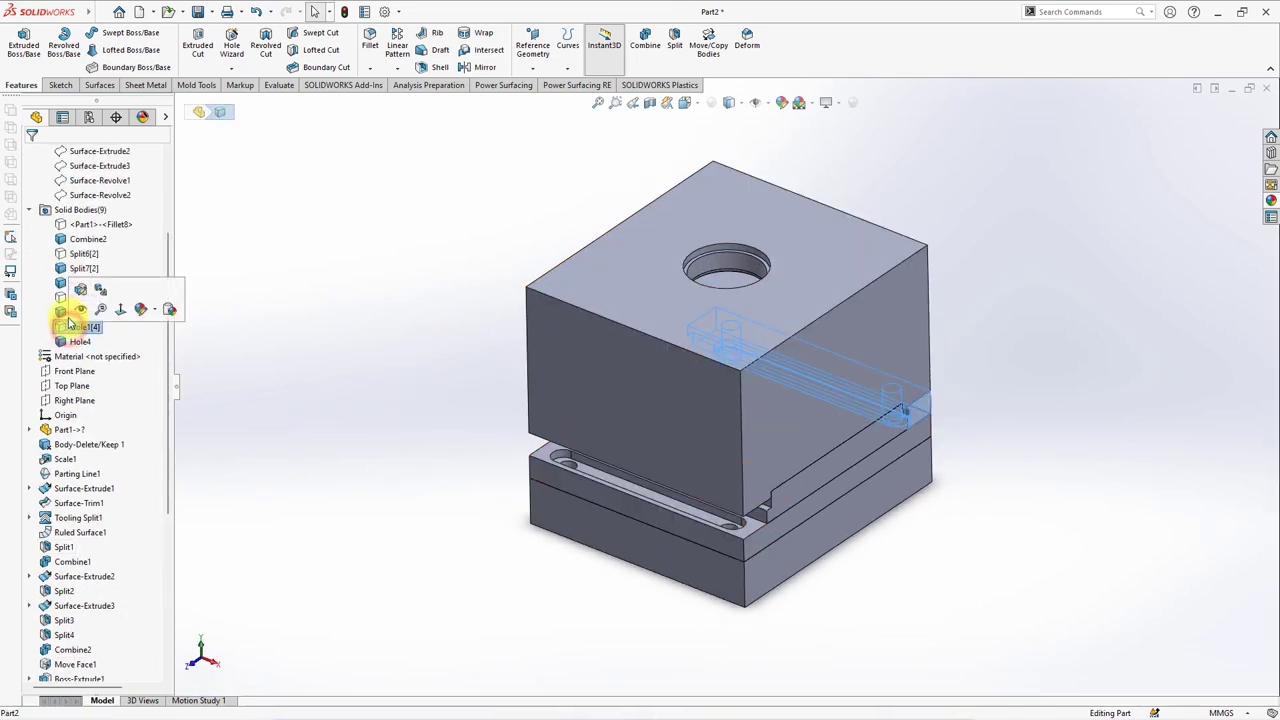
left_click(77, 297, "shift")
left_click(73, 280)
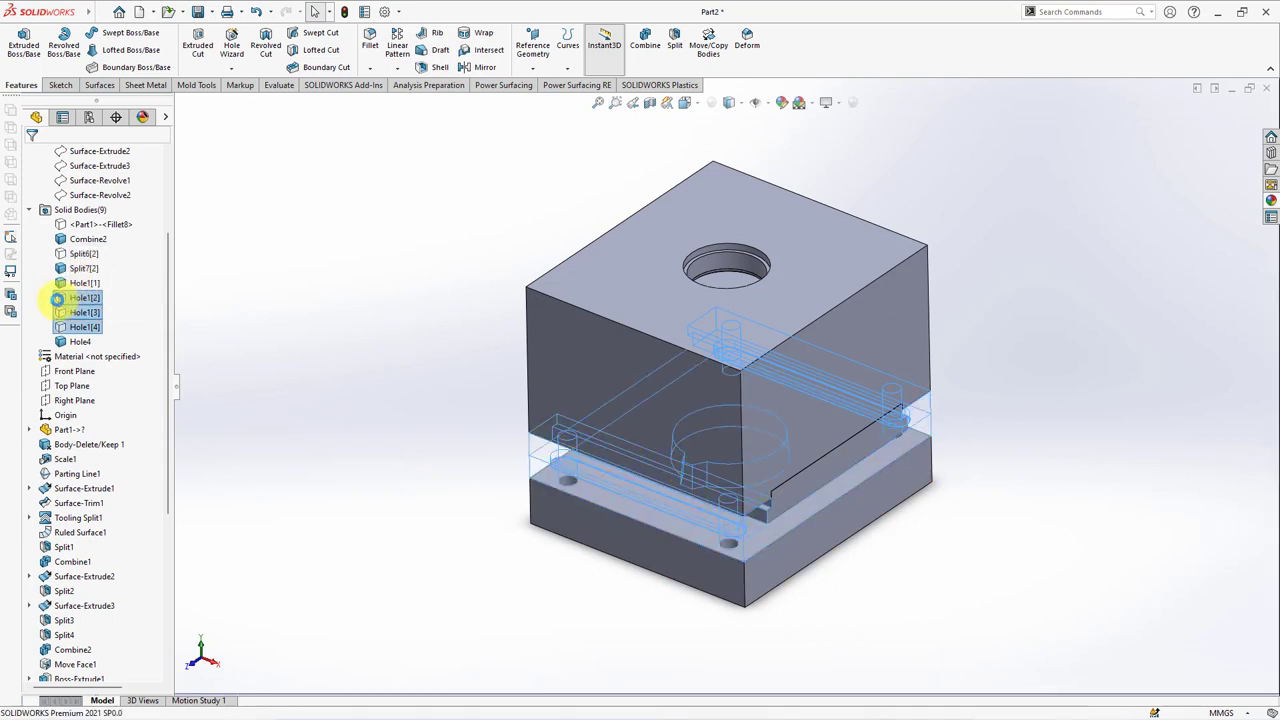
left_click(392, 431)
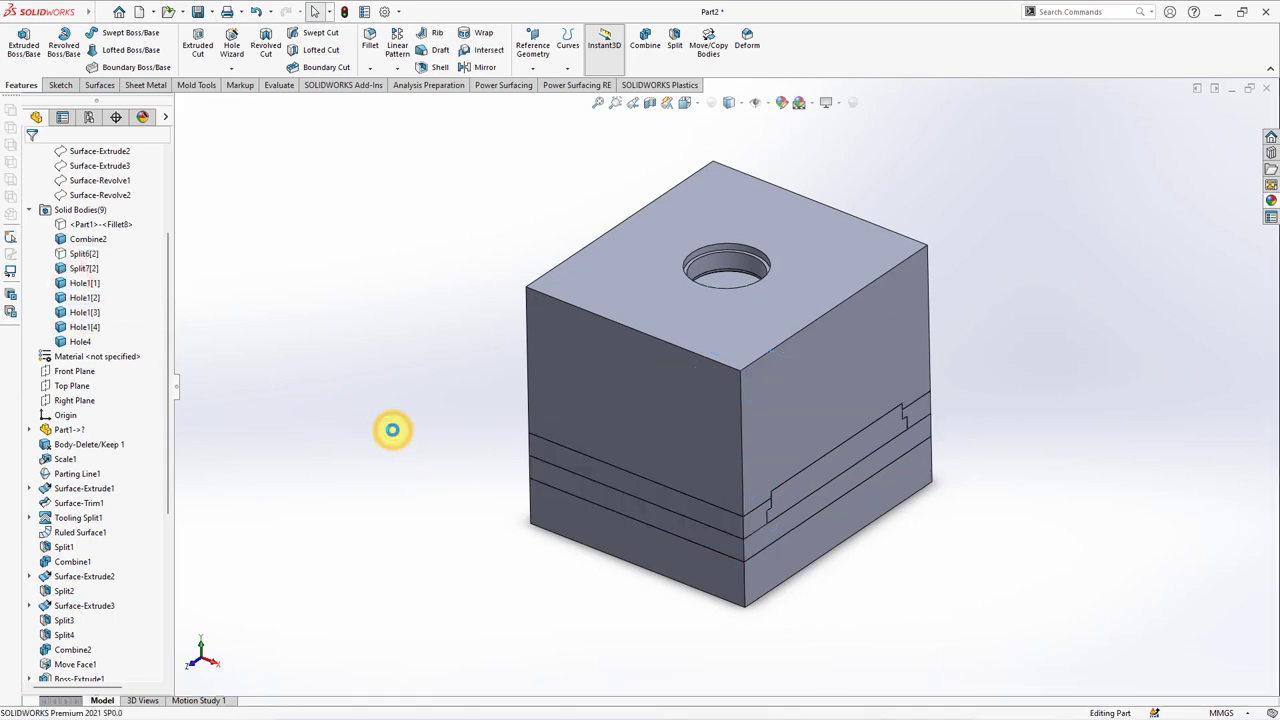
left_click(198, 86)
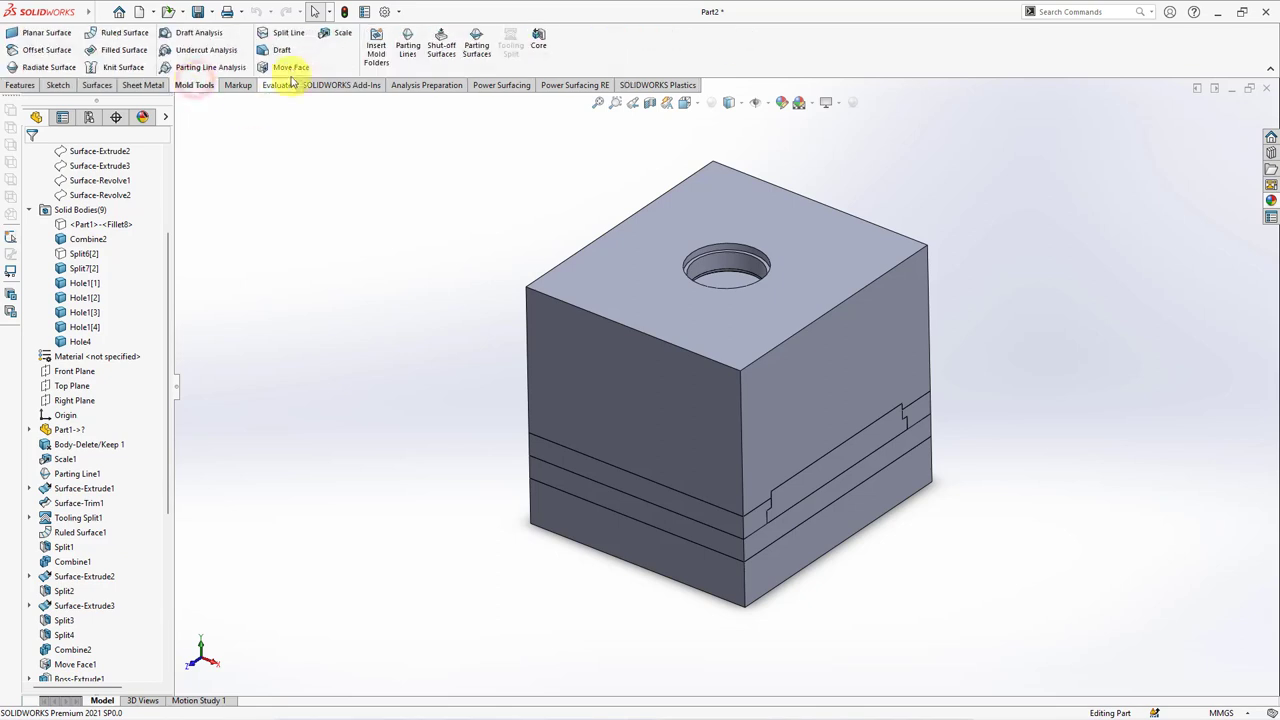
Offset eight bottom and side plate faces by 55 mm with Move Face.
left_click(285, 64)
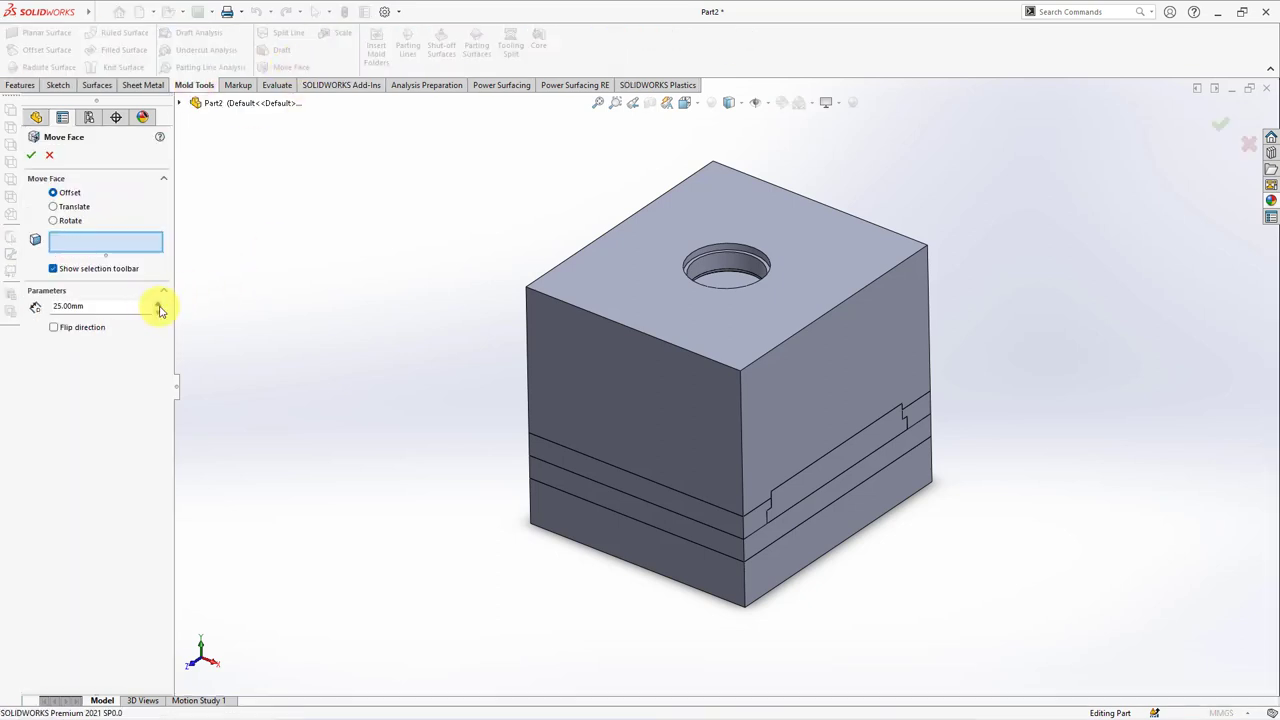
left_click(780, 557)
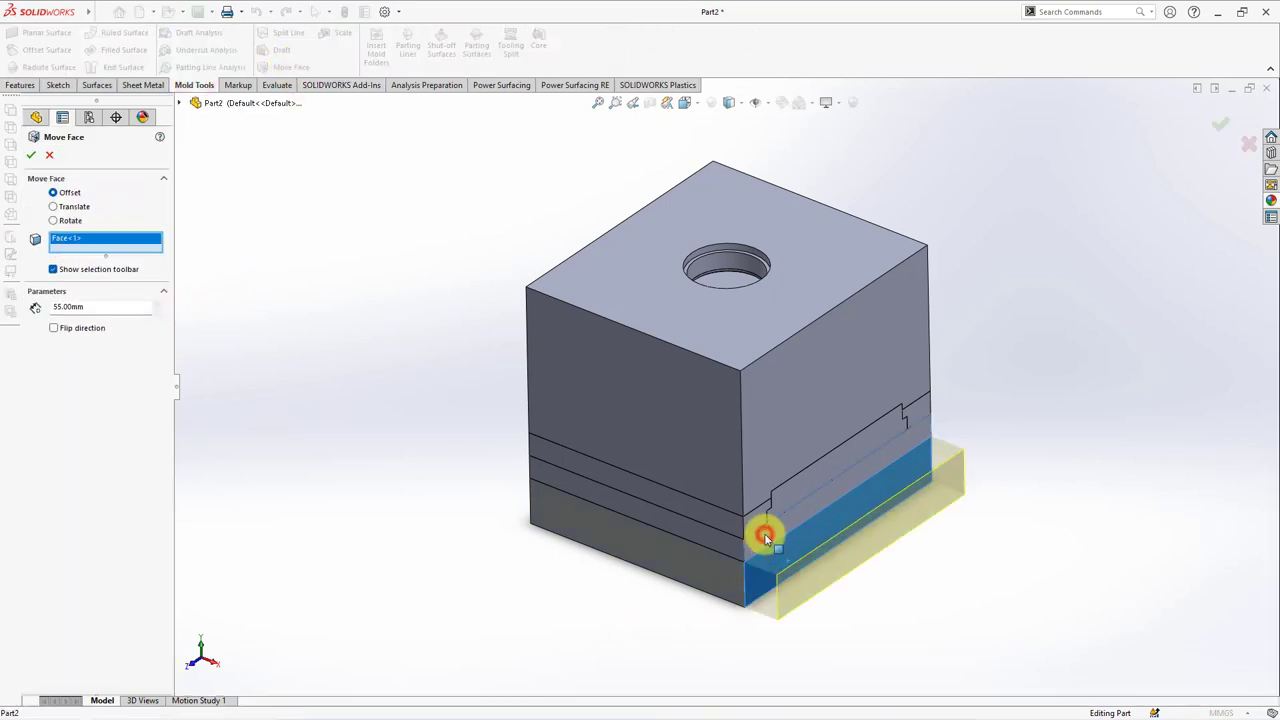
left_click(766, 529)
left_click(756, 519)
left_click(916, 408)
middle_click_drag(910, 415, 590, 497)
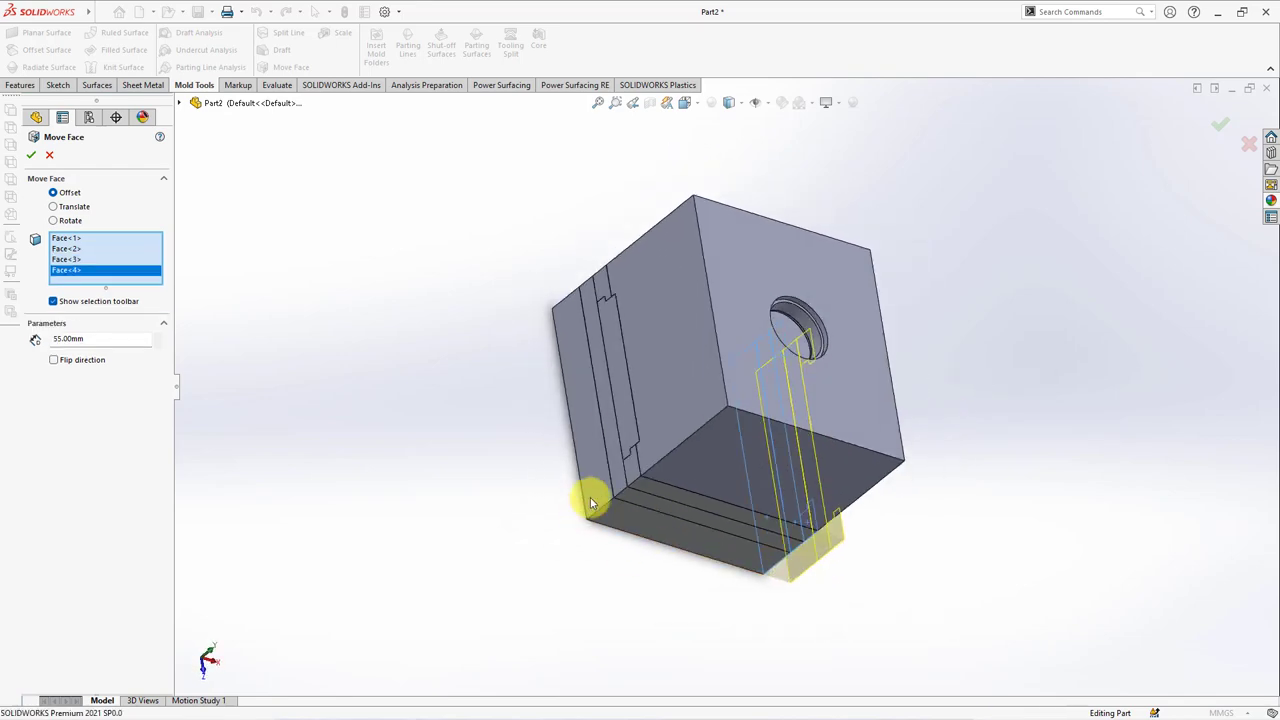
left_click(623, 486)
left_click(622, 472)
left_click(612, 464)
left_click(601, 281)
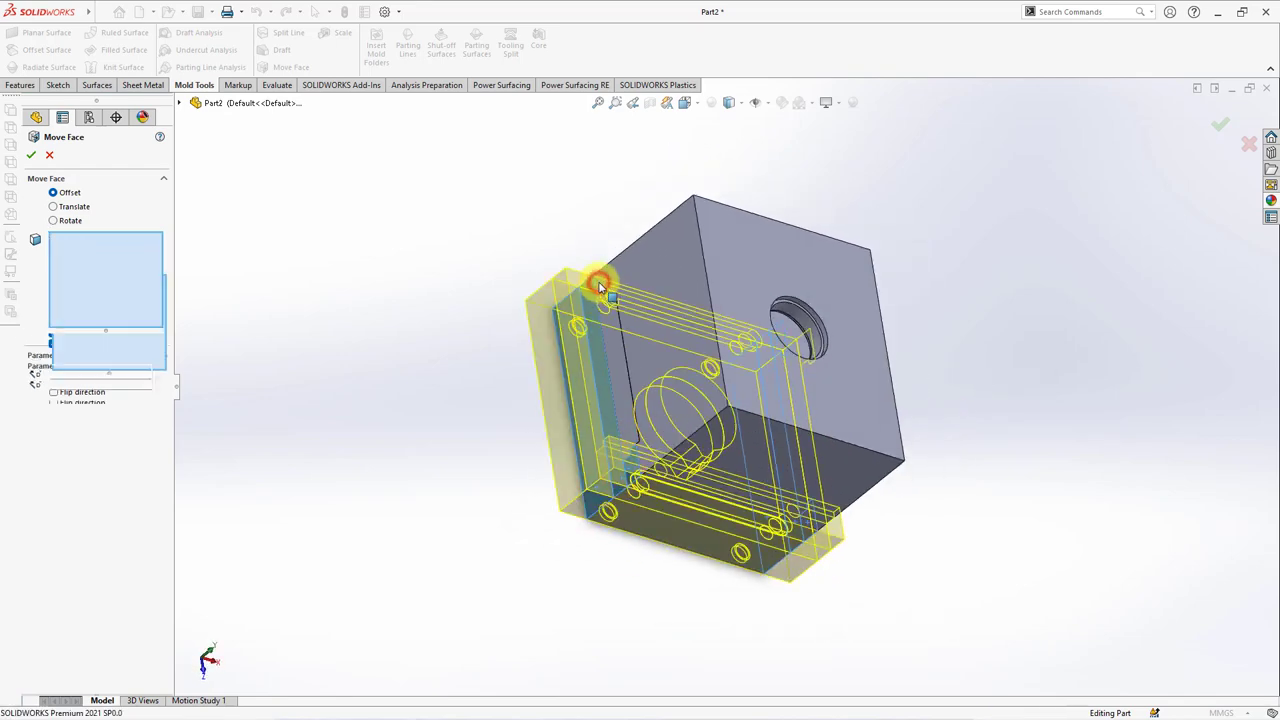
mouse_move(601, 281)
middle_mouse_down()
mouse_move(396, 327)
mouse_move(88, 188)
middle_mouse_up()
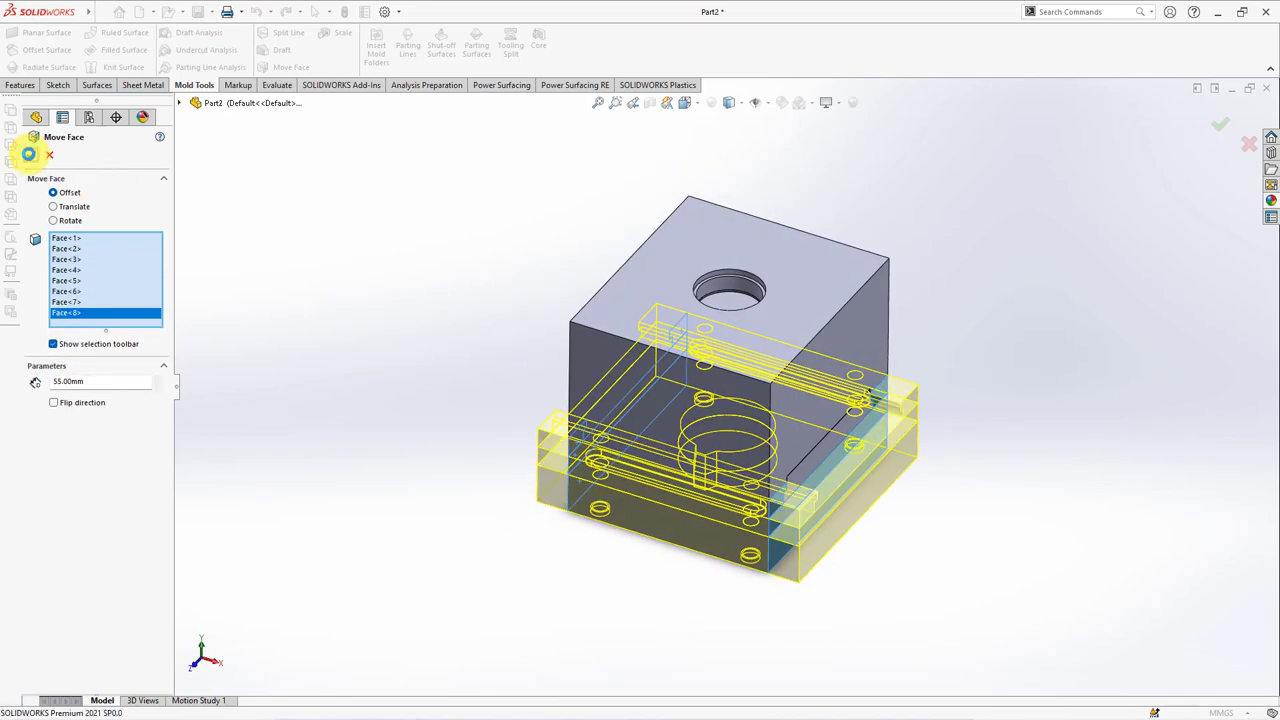
left_click(29, 154)
mouse_move(314, 371)
middle_mouse_down()
mouse_move(471, 483)
mouse_move(674, 423)
middle_mouse_up()
Hide the upper cavity block to reveal the mug core.
left_click(674, 423)
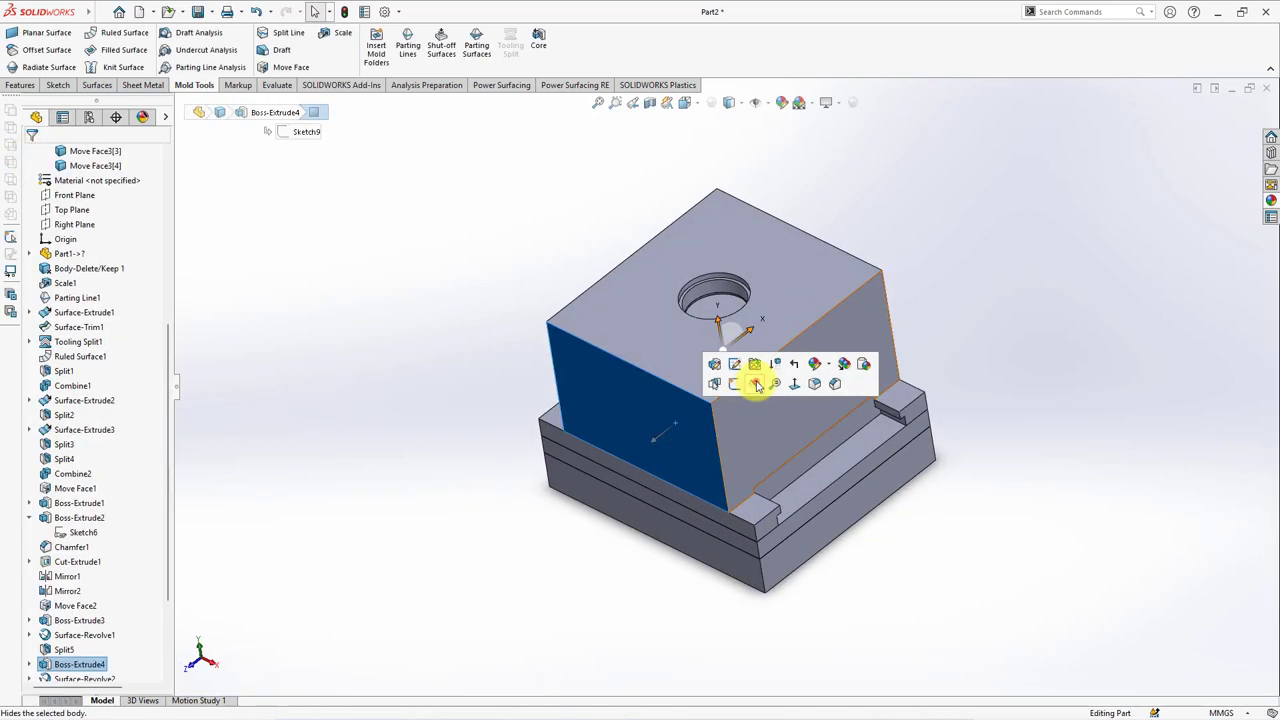
left_click(757, 385)
middle_click_drag(491, 509, 498, 525)
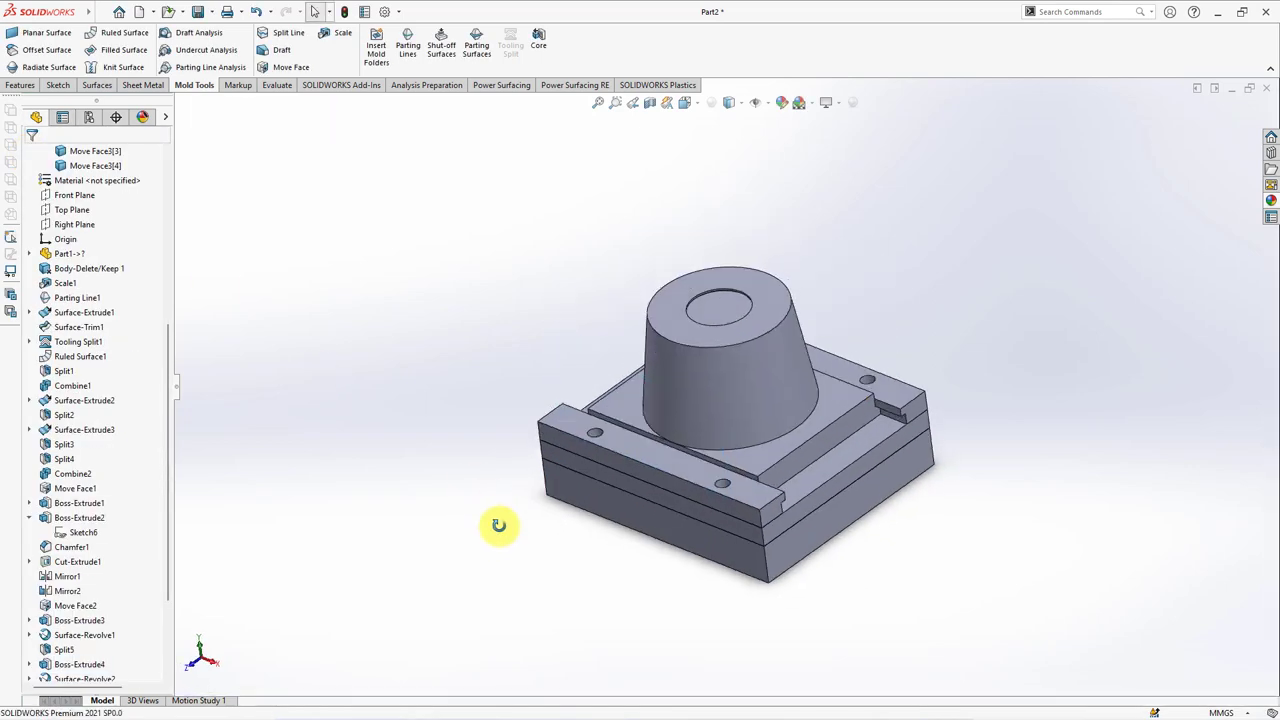
Split the tapered core along the Right Plane into Split8[1] and Split8[2].
left_click(62, 224)
left_click(24, 86)
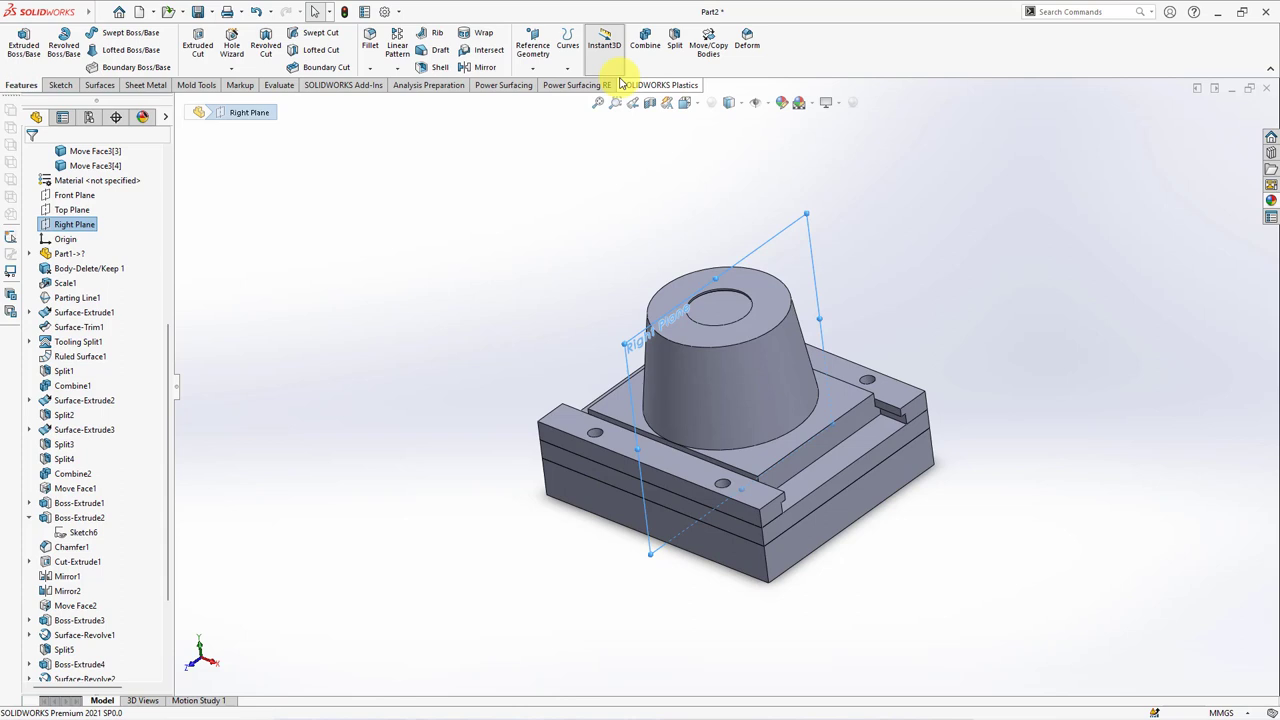
left_click(674, 40)
left_click(120, 351)
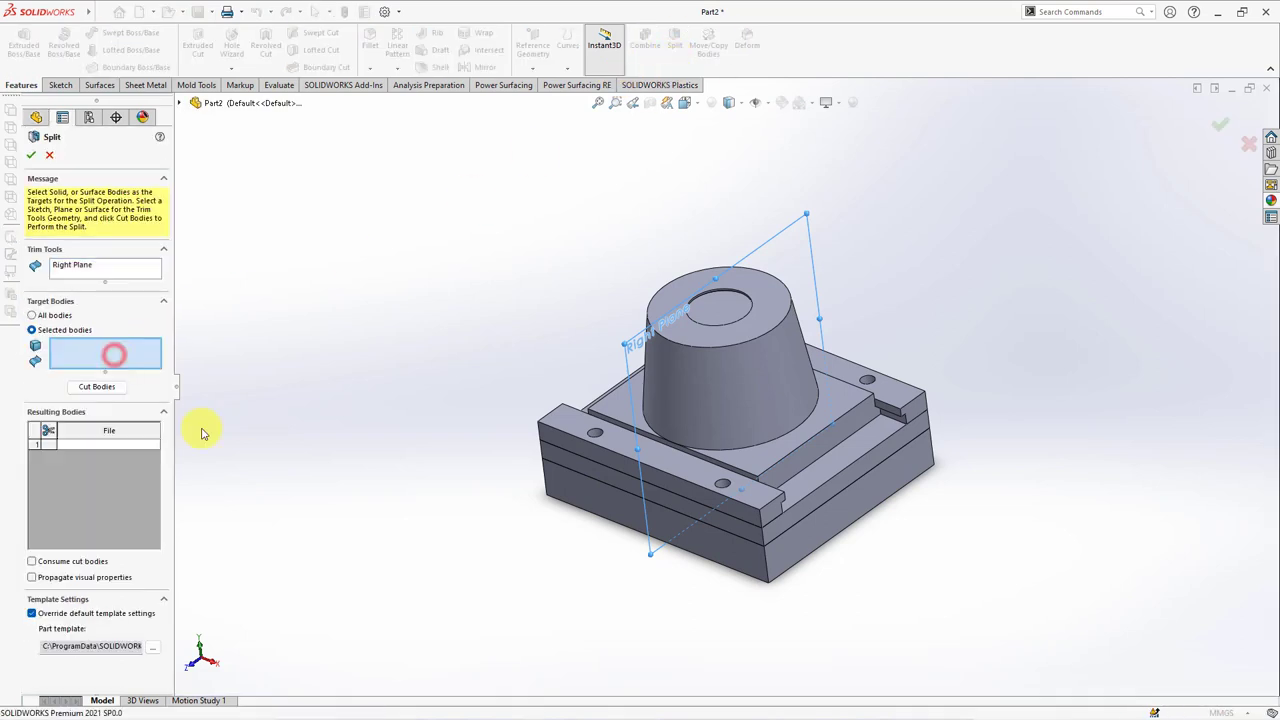
left_click(740, 413)
left_click(97, 388)
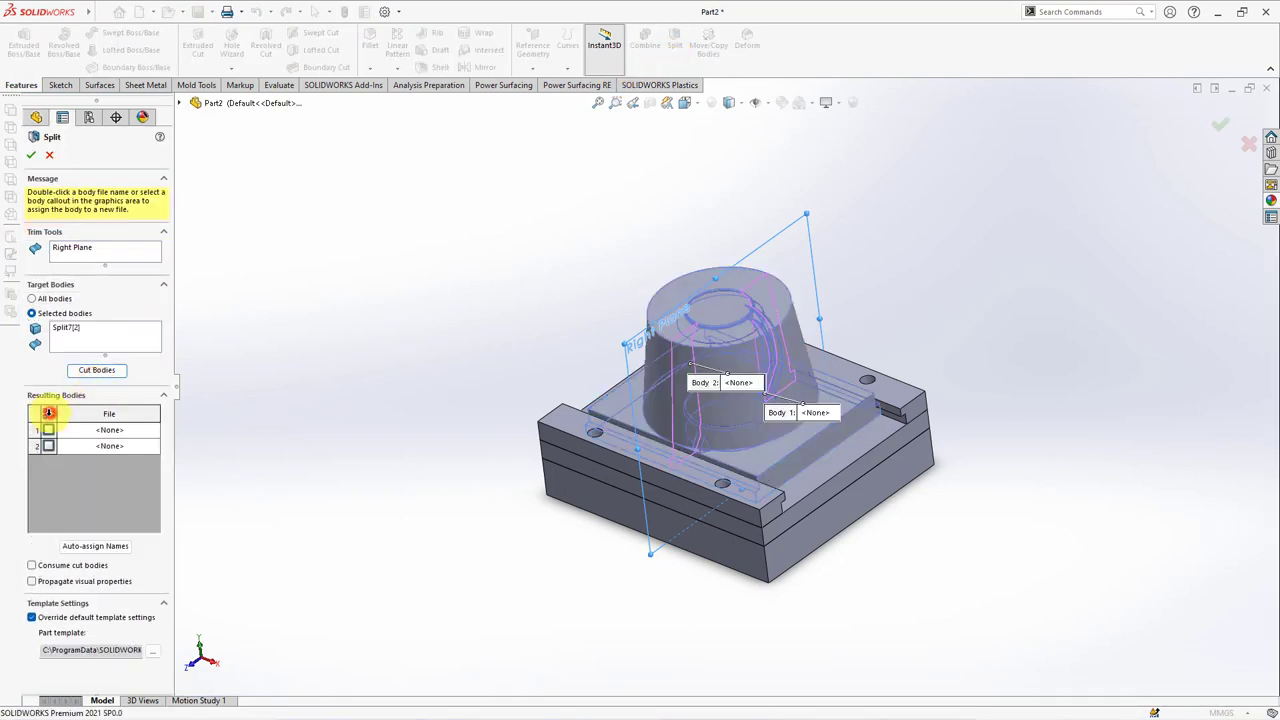
left_click(33, 157)
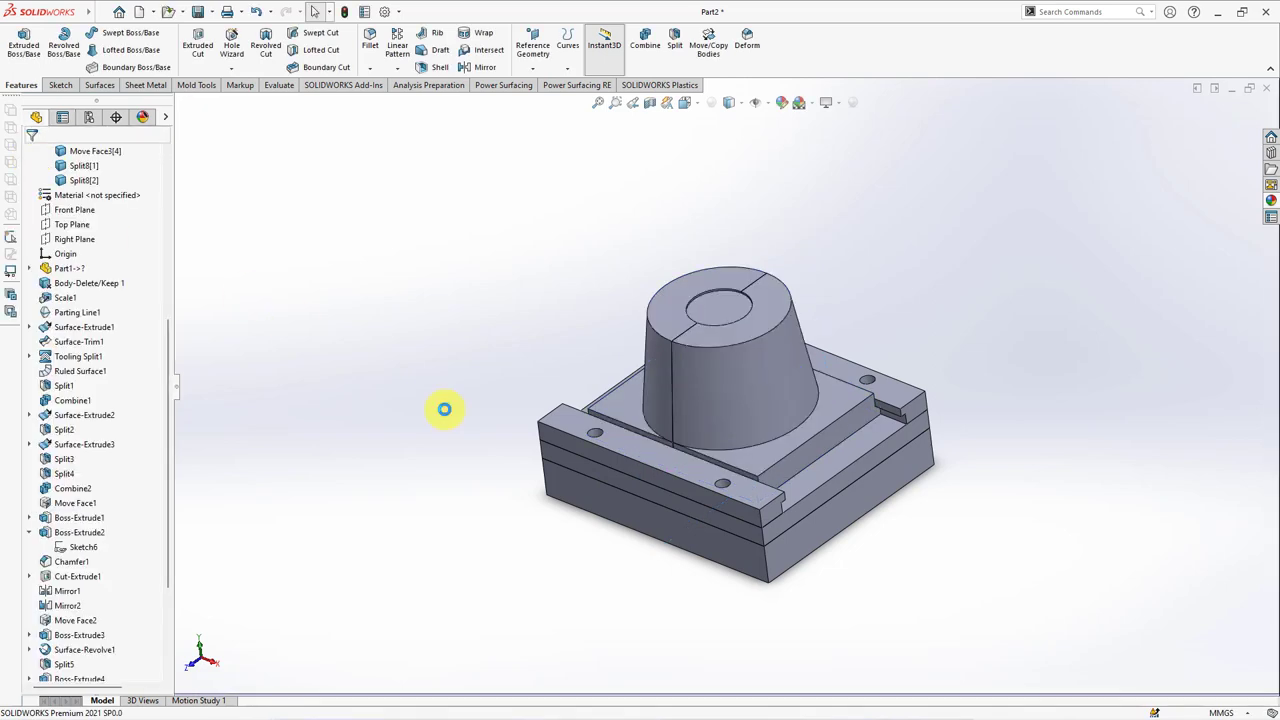
Hide one core half and orbit to look inside the split core.
left_click(766, 404)
left_click(831, 371)
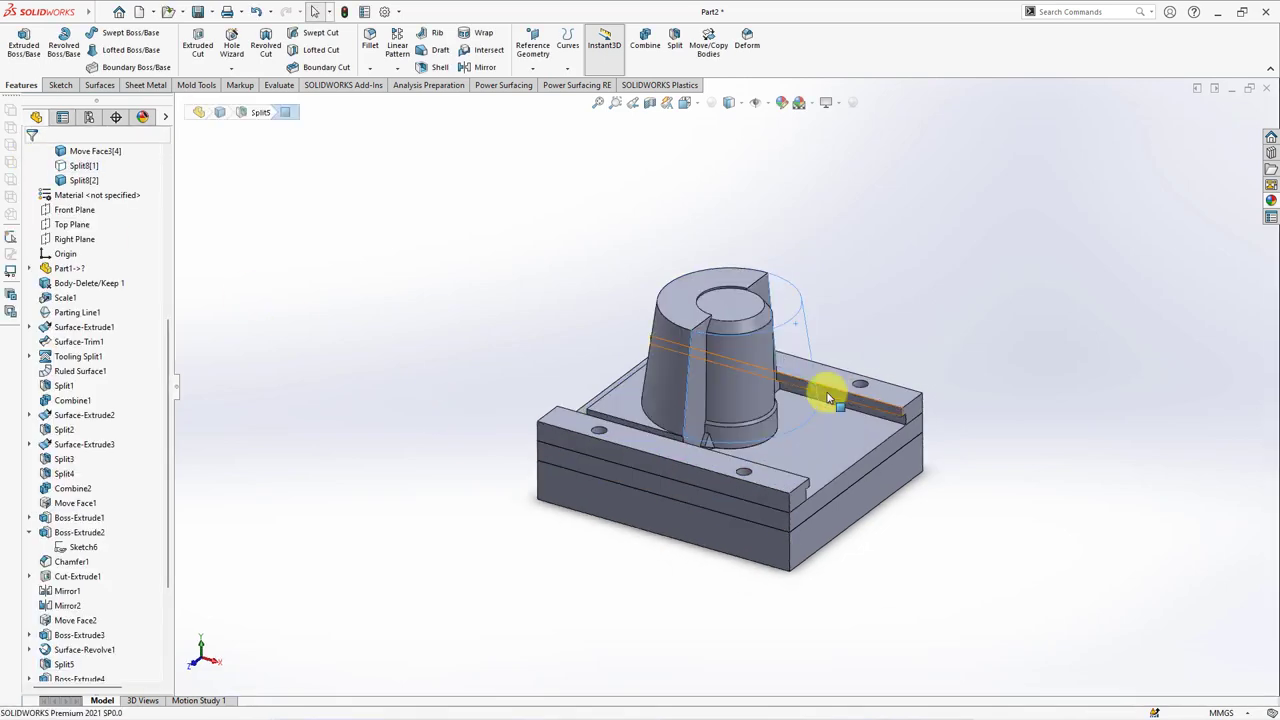
middle_click_drag(829, 391, 808, 408)
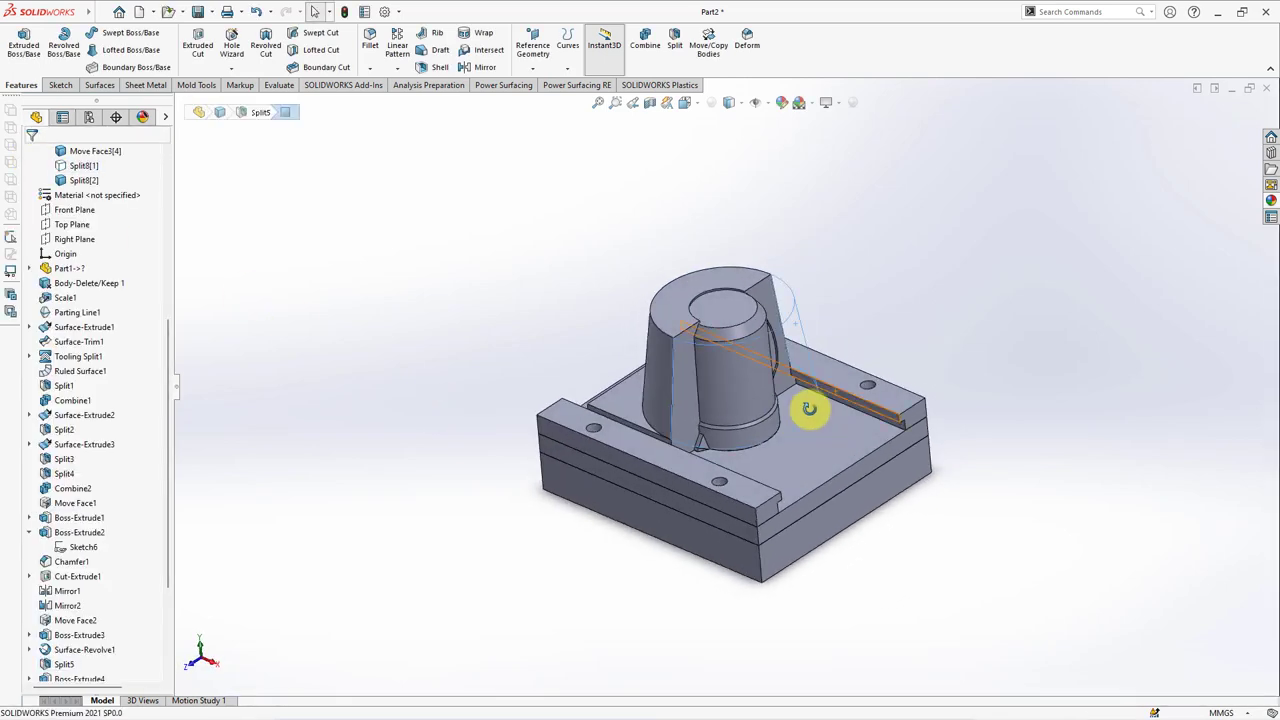
middle_click_drag(808, 408, 465, 380)
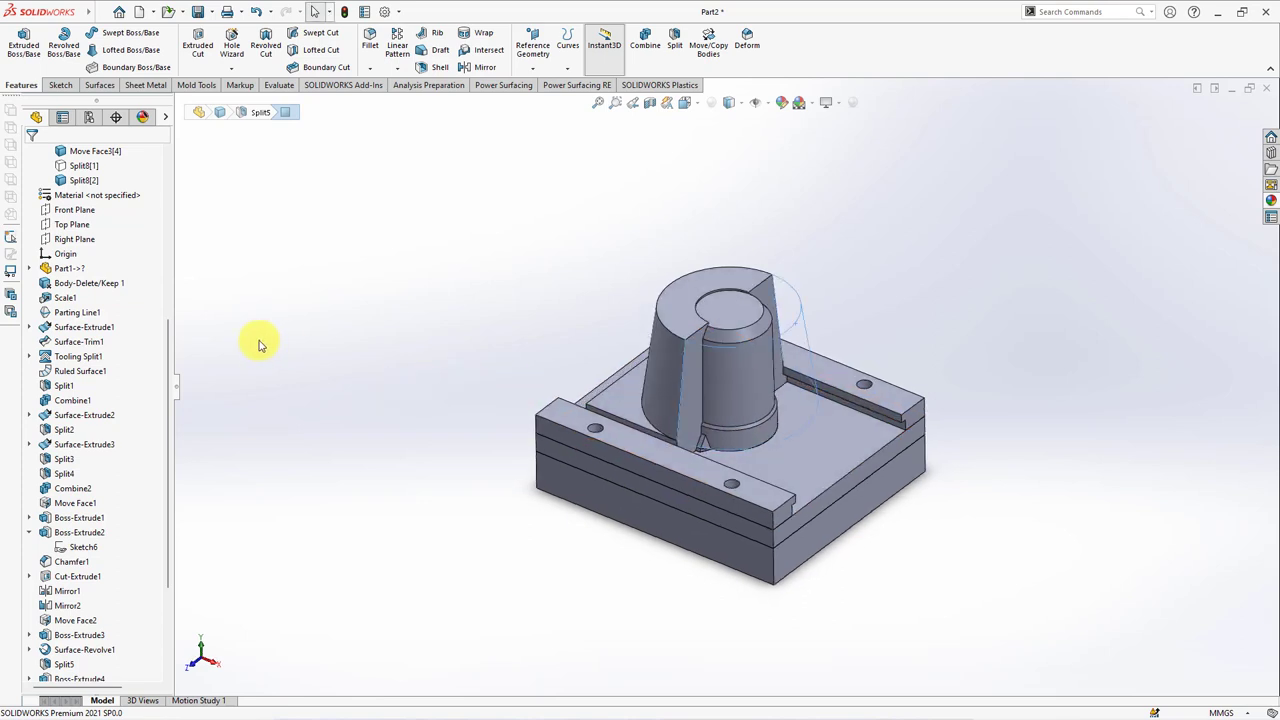
scroll(128, 237, "up", 3)
scroll(82, 270, "up", 1)
Show the Hole1, Split6[2] and Split8[1] bodies again, then toggle the section view on and off.
left_click(82, 270)
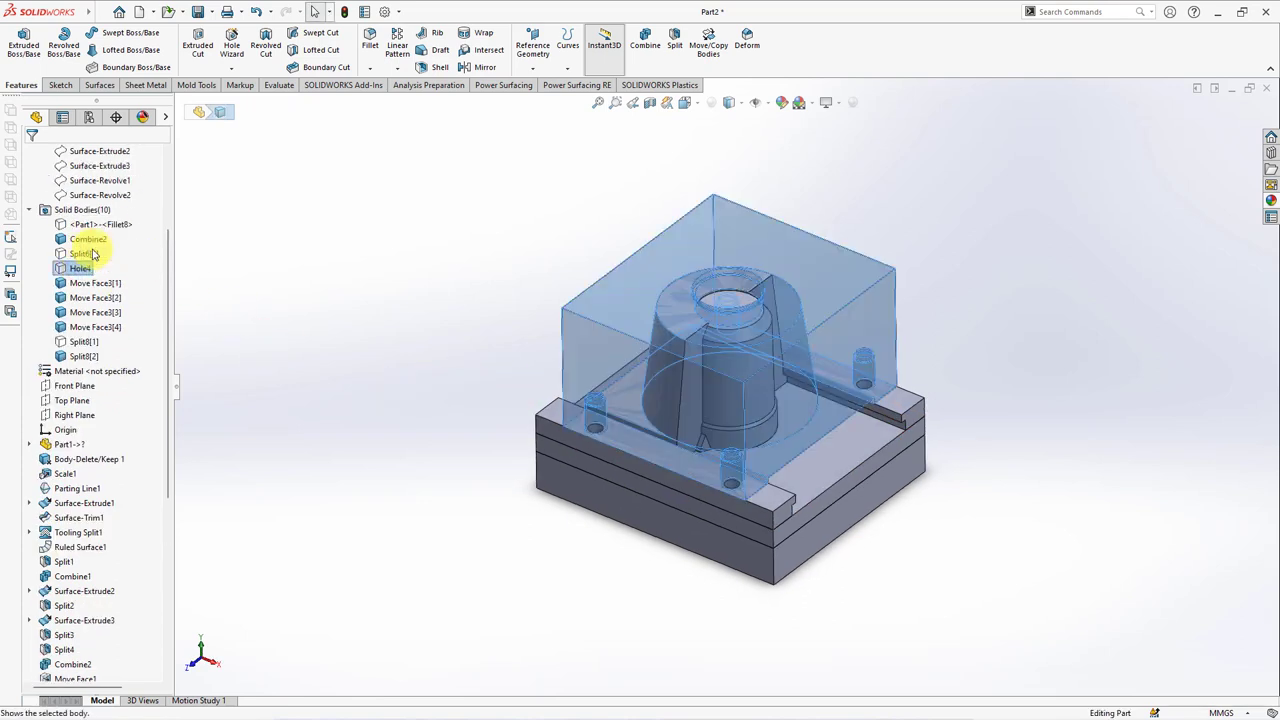
left_click(66, 256)
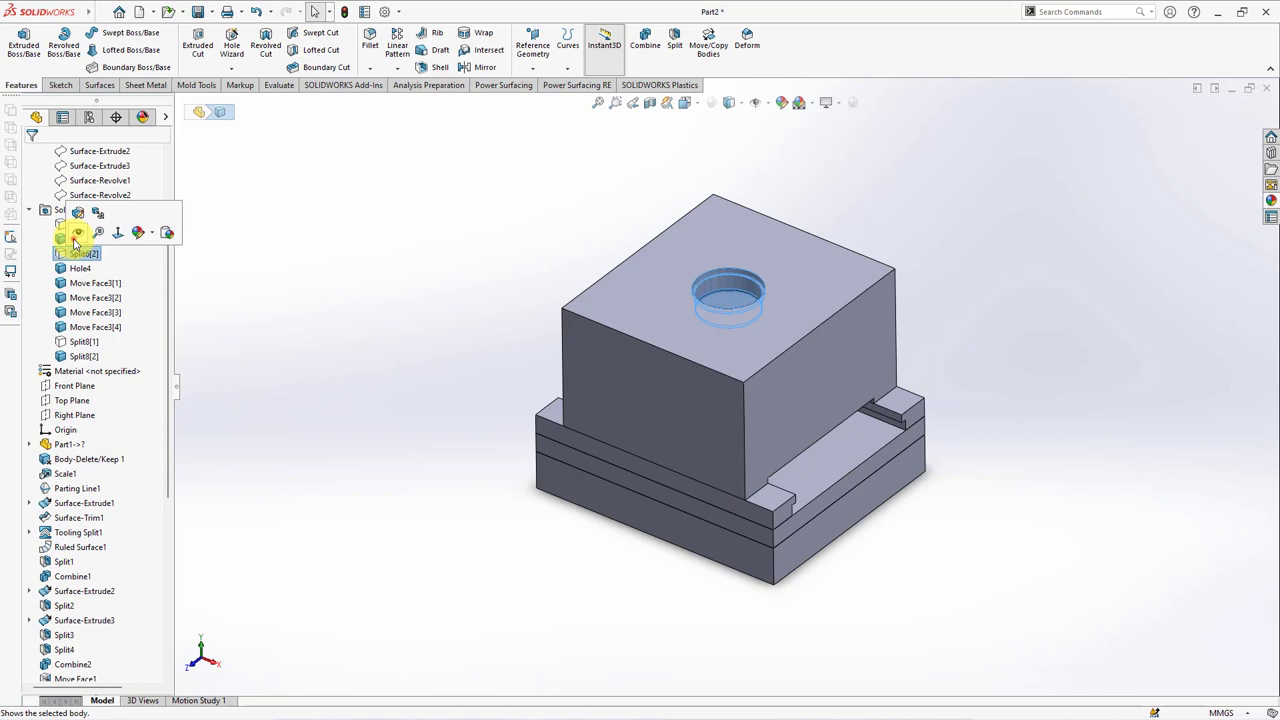
left_click(68, 341)
left_click(350, 358)
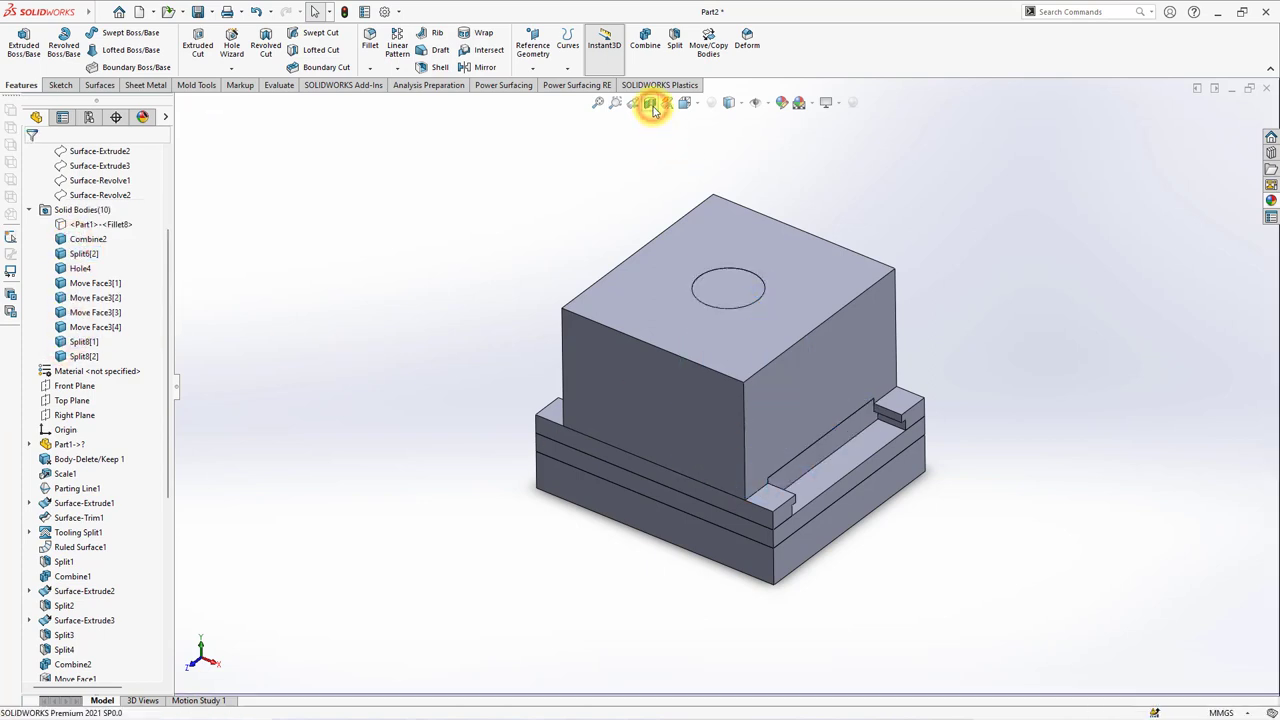
left_click(650, 102)
left_click(30, 156)
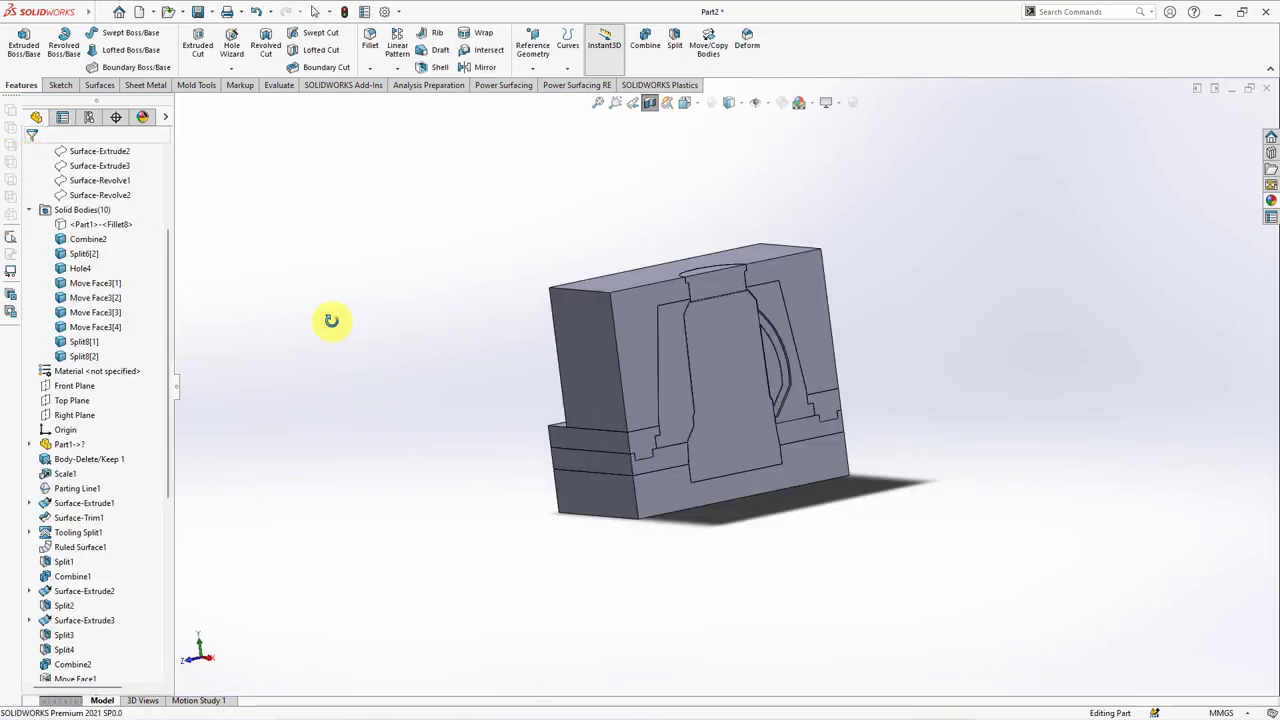
left_click(650, 102)
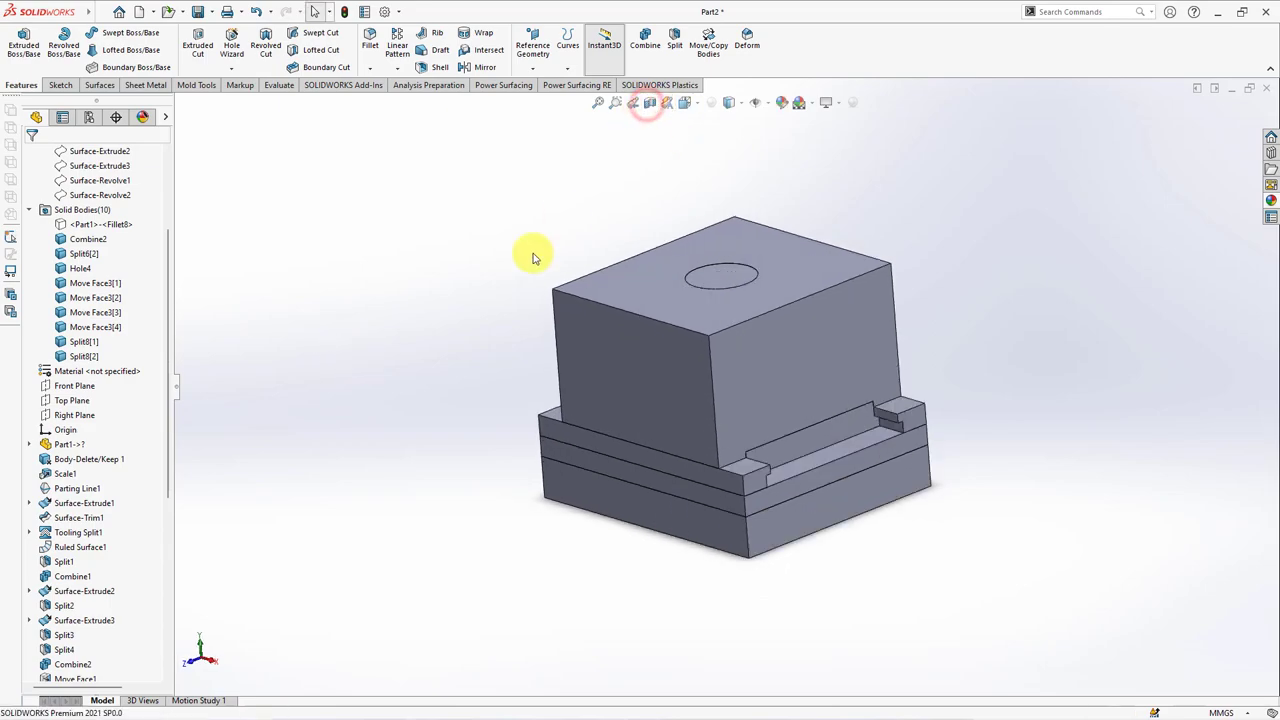